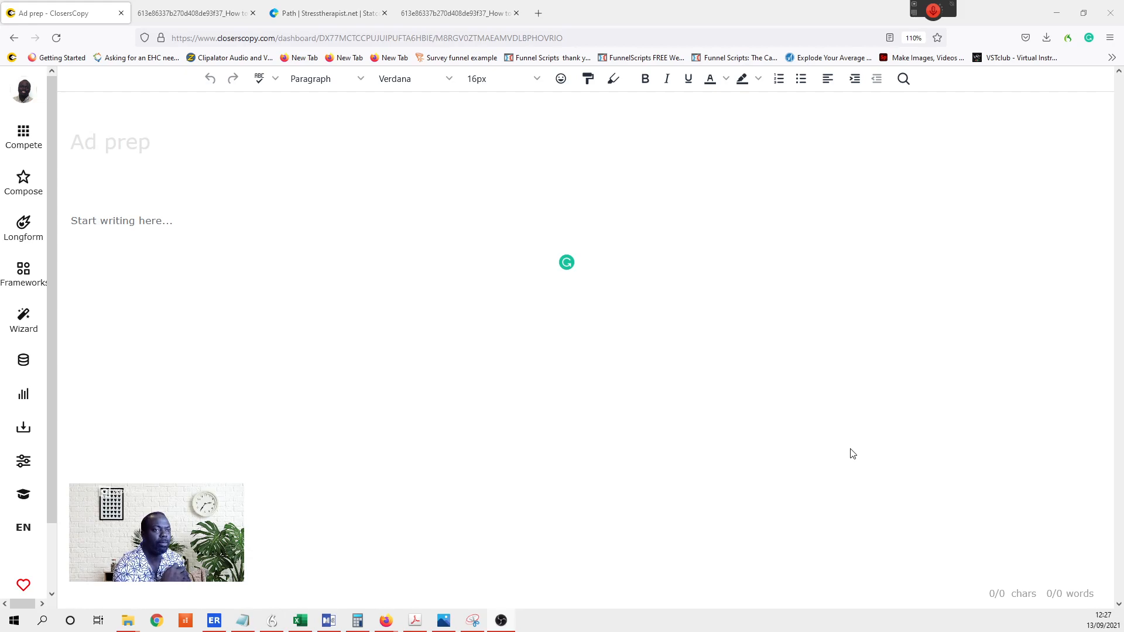
- Open the "How To Stop Re-Victimizing Yourself" PDF and examine the title and subtitle on its cover
left_click(204, 18)
scroll(670, 240, "down", 2)
scroll(669, 240, "up", 2)
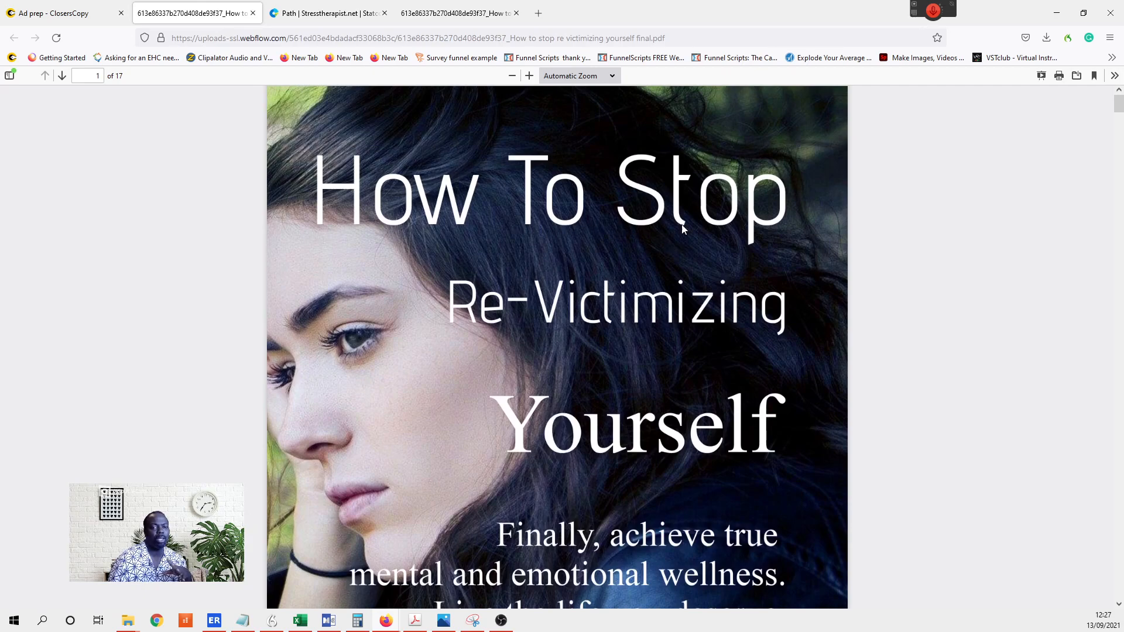
scroll(582, 299, "down", 1)
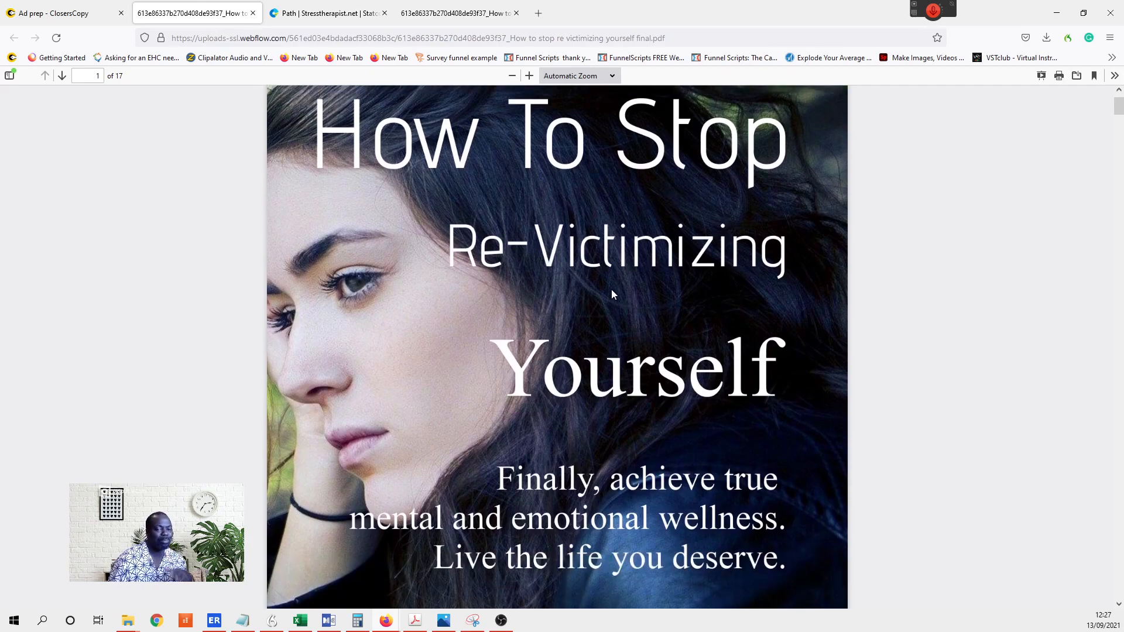
scroll(617, 326, "down", 2)
scroll(619, 330, "down", 1)
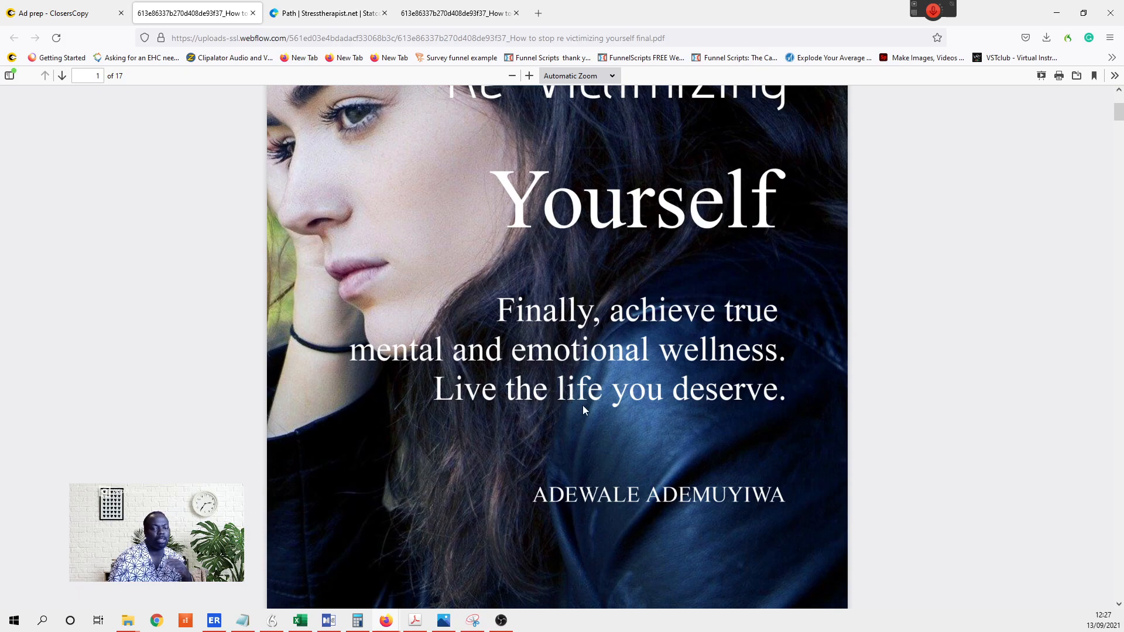
- Skim the PDF guide's chapters from Secrete 1 through the case example on page 9, ending at the Take-Back Control System passage
scroll(641, 399, "down", 12)
scroll(641, 403, "down", 20)
scroll(642, 404, "down", 20)
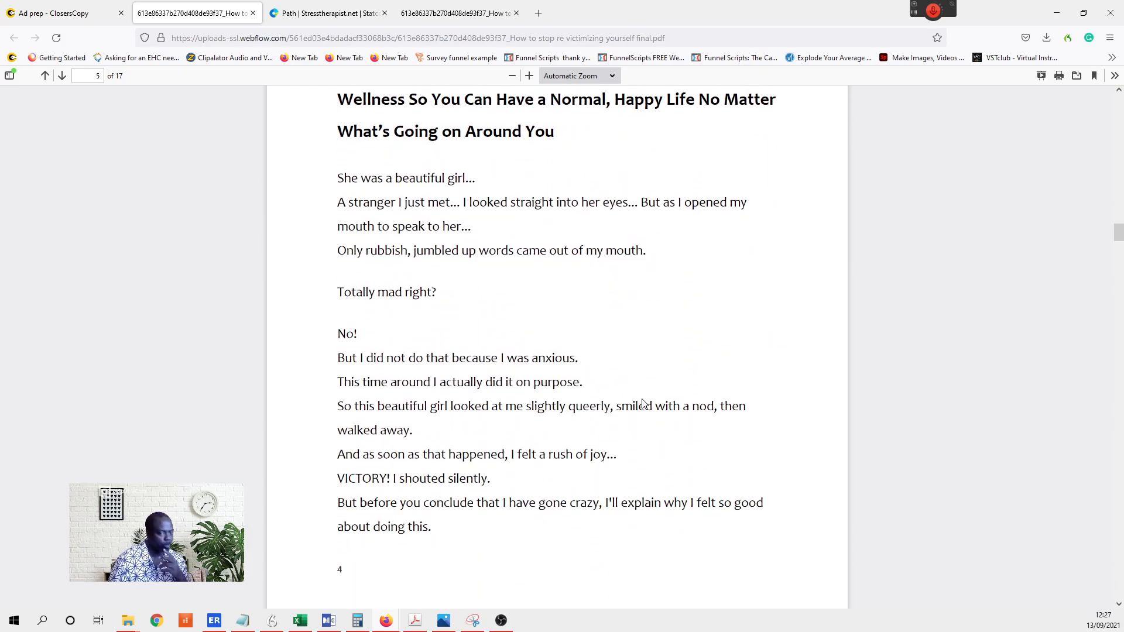
scroll(642, 404, "down", 20)
scroll(643, 401, "down", 20)
scroll(642, 403, "down", 15)
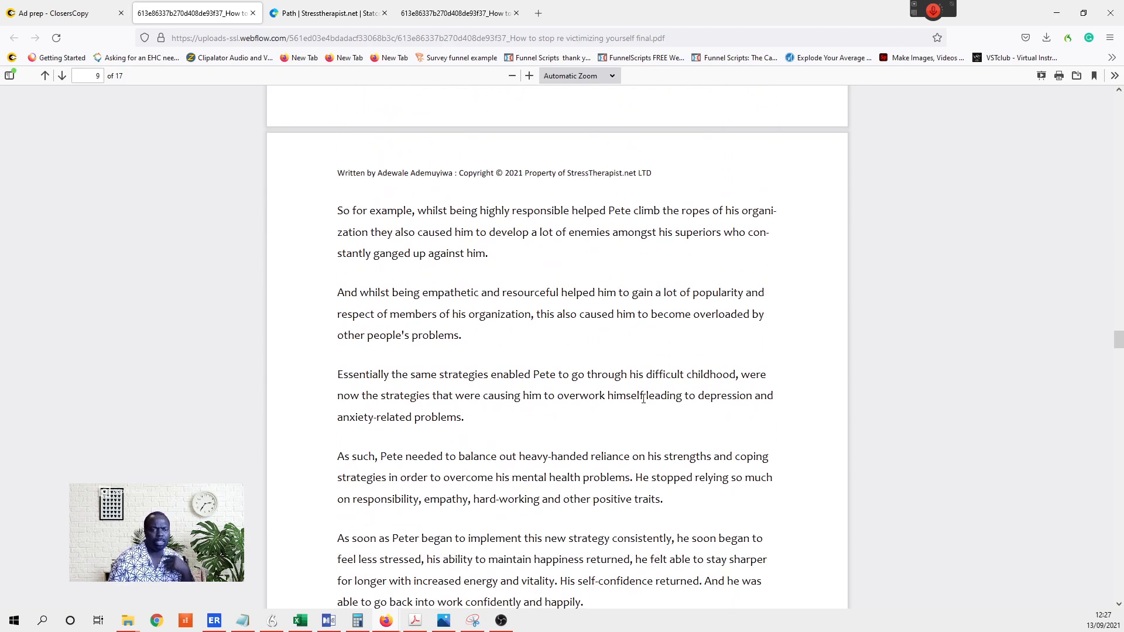
scroll(642, 398, "down", 10)
scroll(646, 403, "up", 15)
scroll(646, 403, "up", 15)
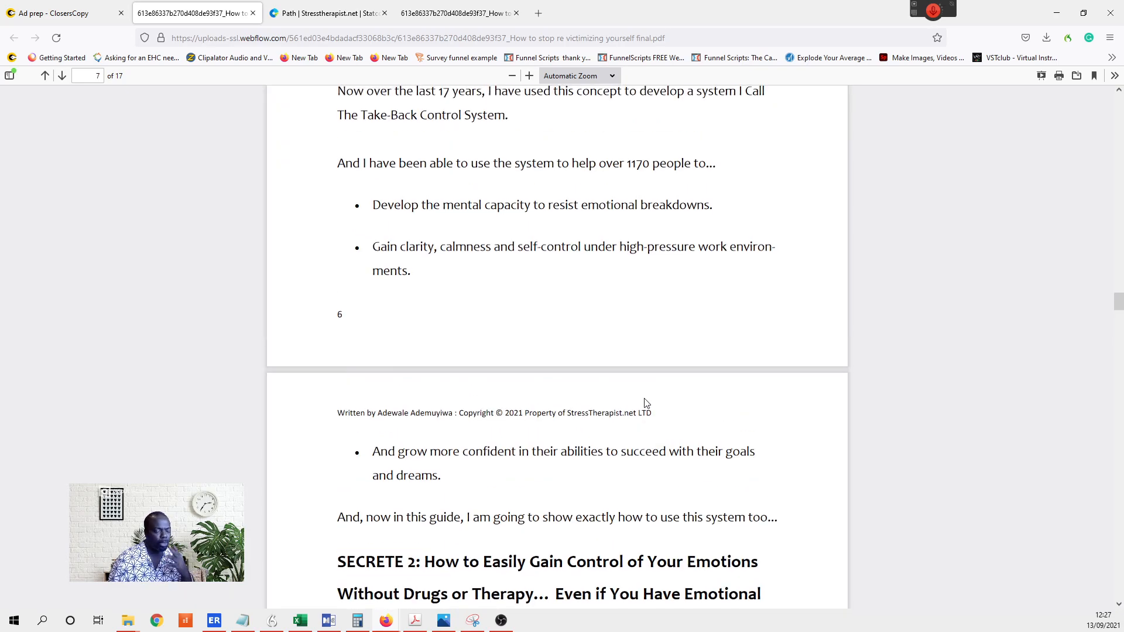
scroll(250, 177, "up", 5)
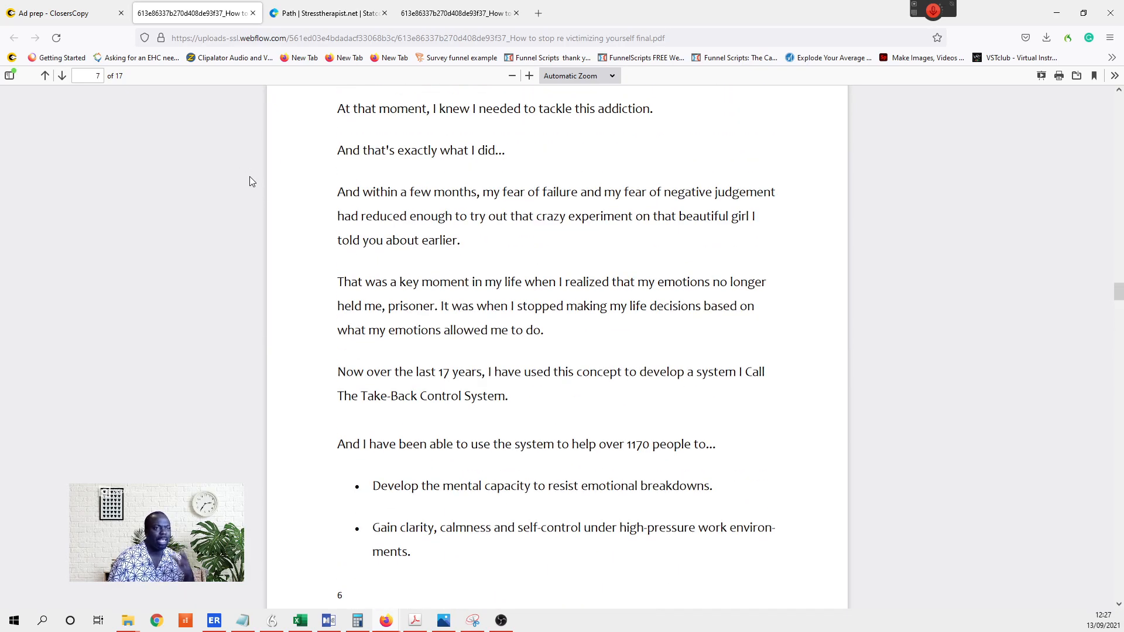
- Check the blank Ad prep document, and examine the PDF guide's introduction listing the four secrets on page 4
left_click(37, 17)
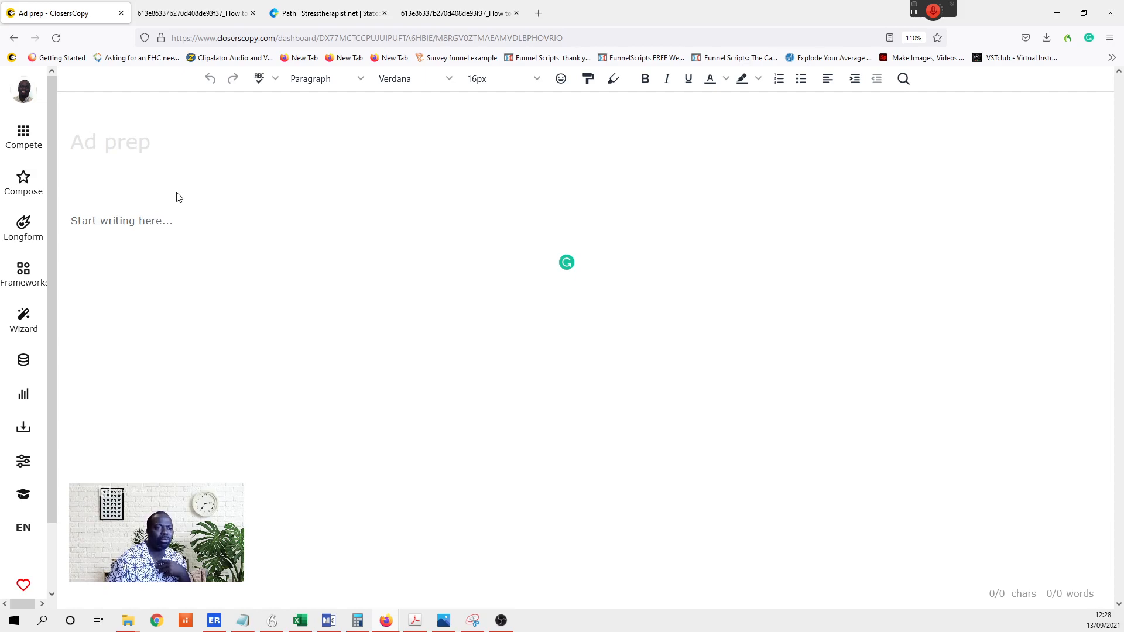
left_click(170, 16)
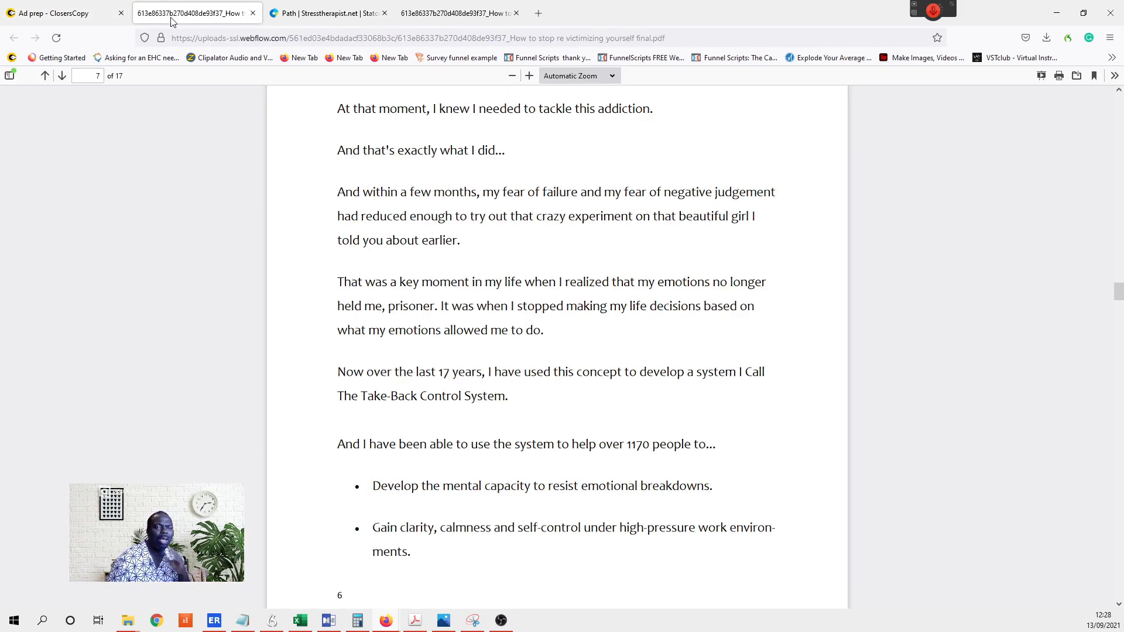
scroll(556, 363, "down", 3)
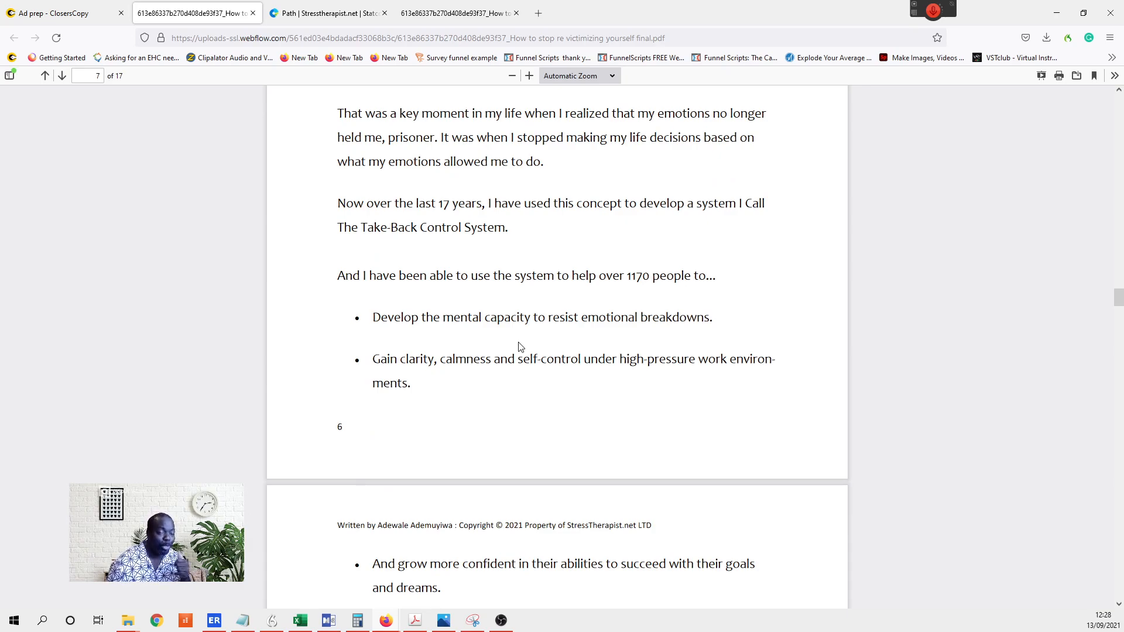
scroll(520, 346, "up", 10)
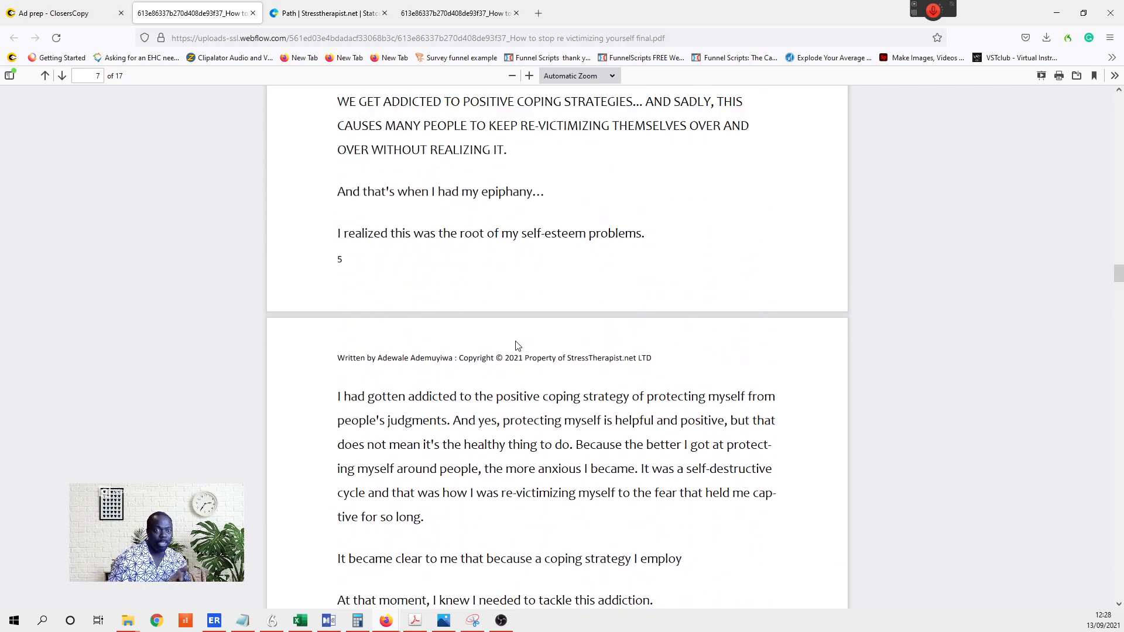
scroll(517, 346, "up", 8)
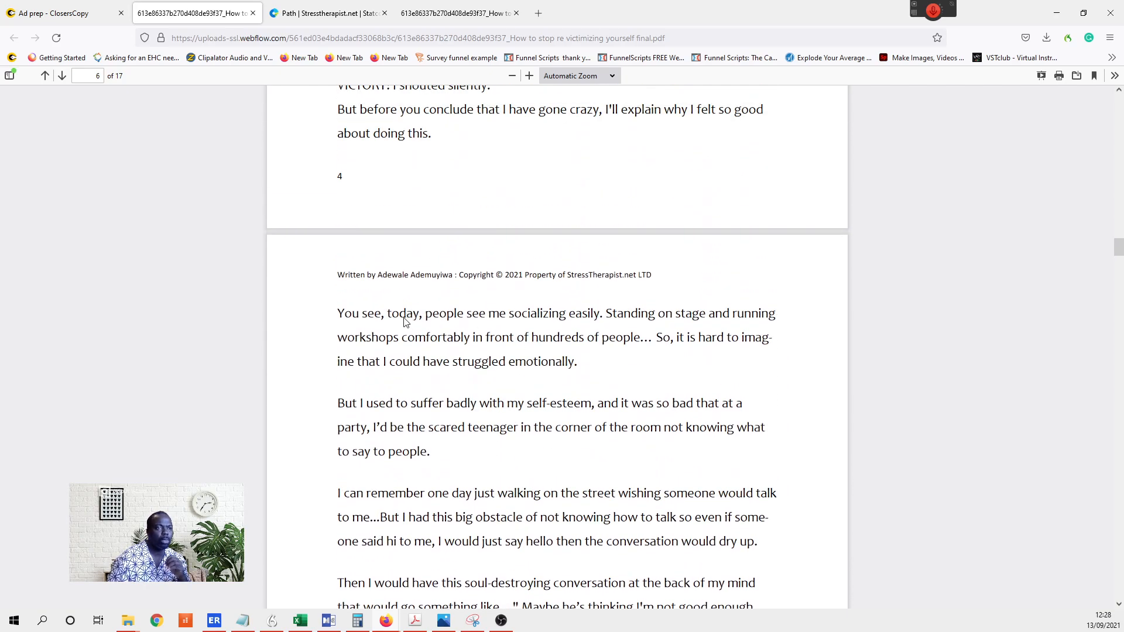
scroll(401, 300, "up", 5)
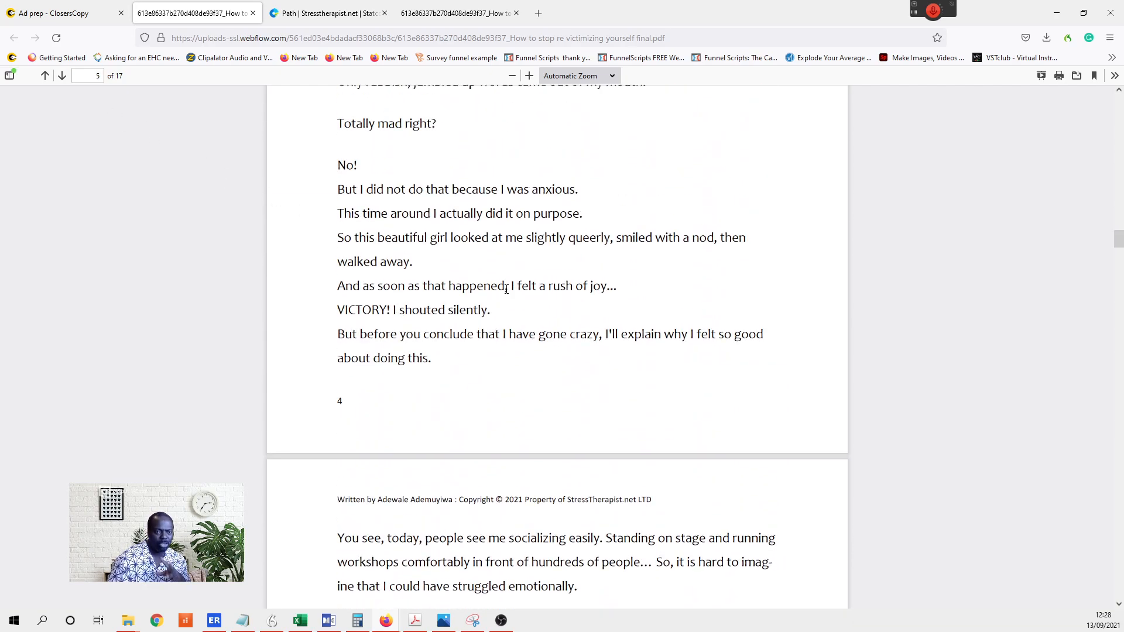
scroll(506, 289, "up", 8)
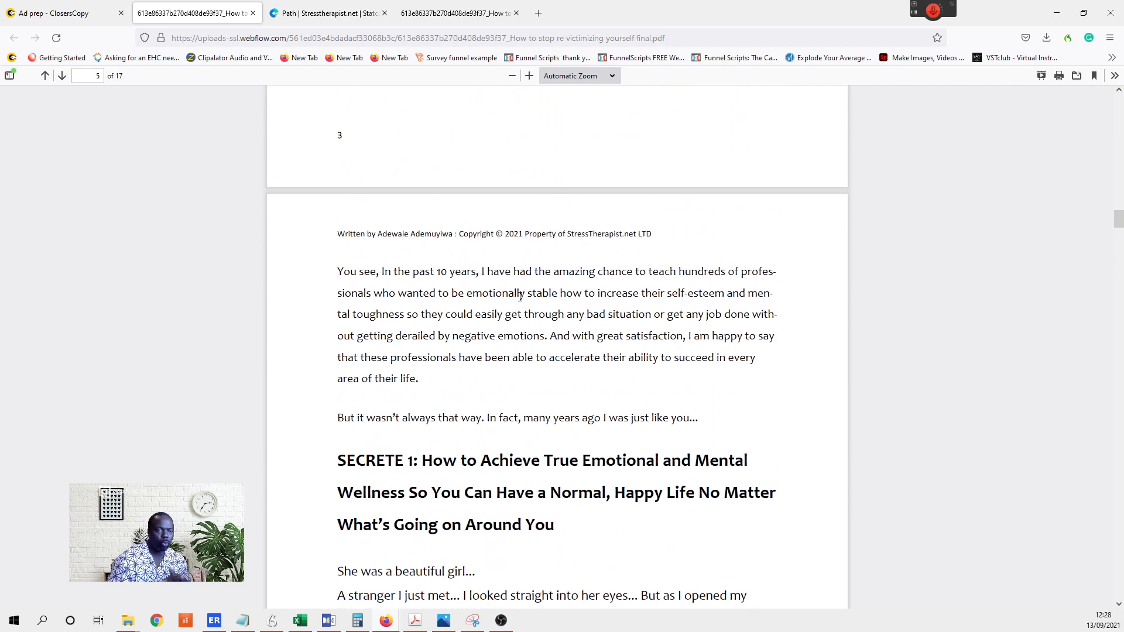
scroll(520, 291, "up", 4)
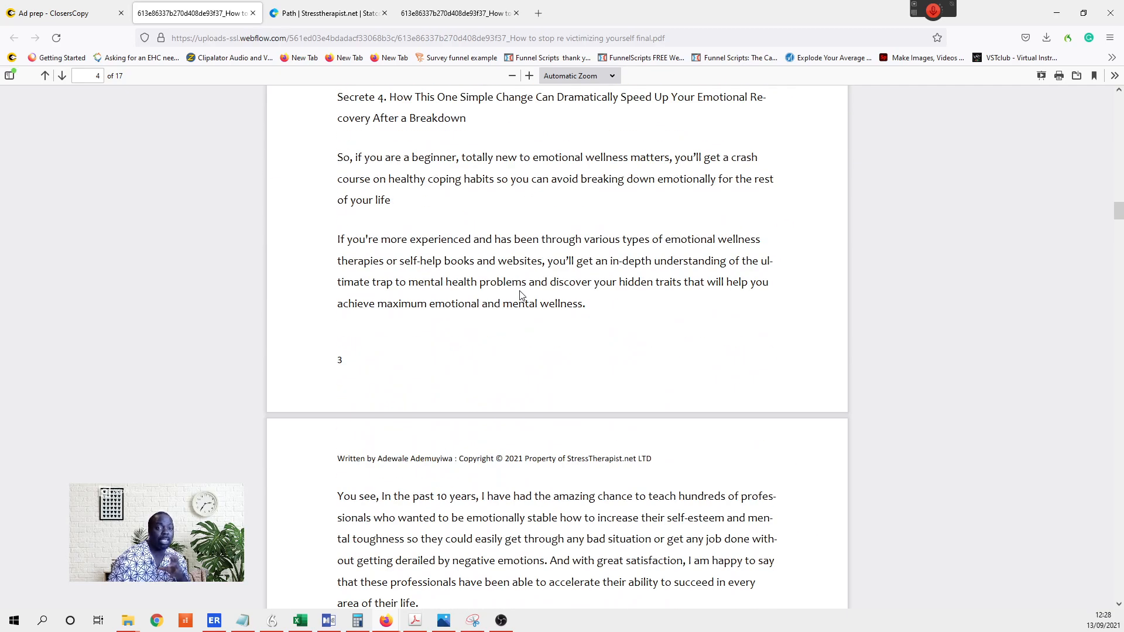
scroll(520, 295, "up", 5)
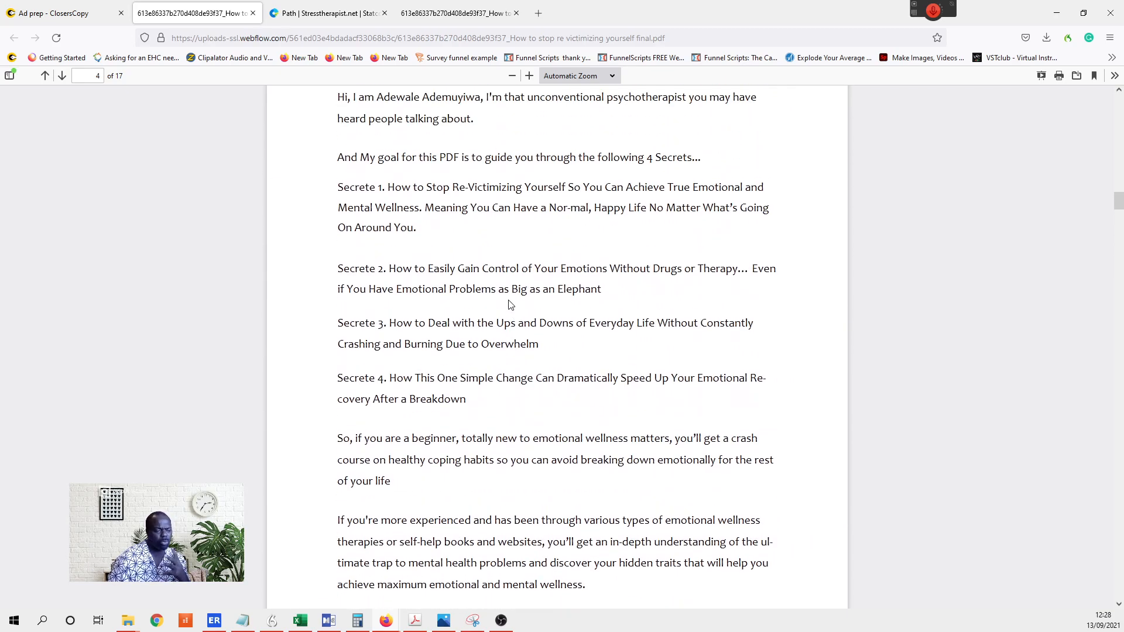
scroll(509, 301, "up", 2)
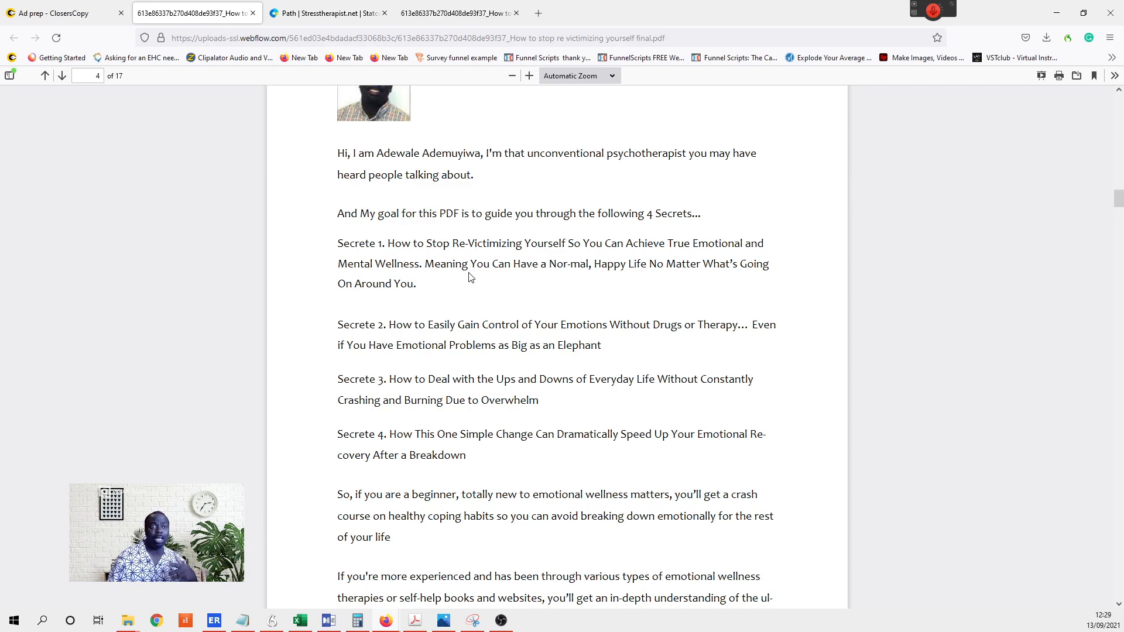
left_click(343, 13)
left_click(432, 9)
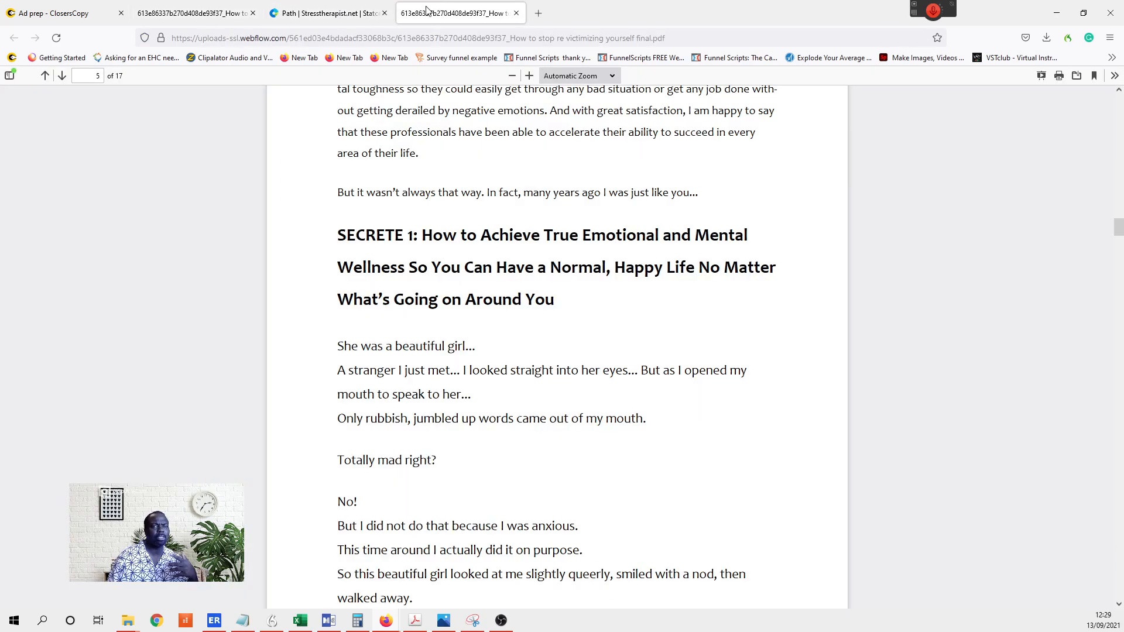
left_click(341, 13)
- Log in to Mailchimp in a new browser tab with the prefilled credentials and open the campaigns list
left_click(538, 13)
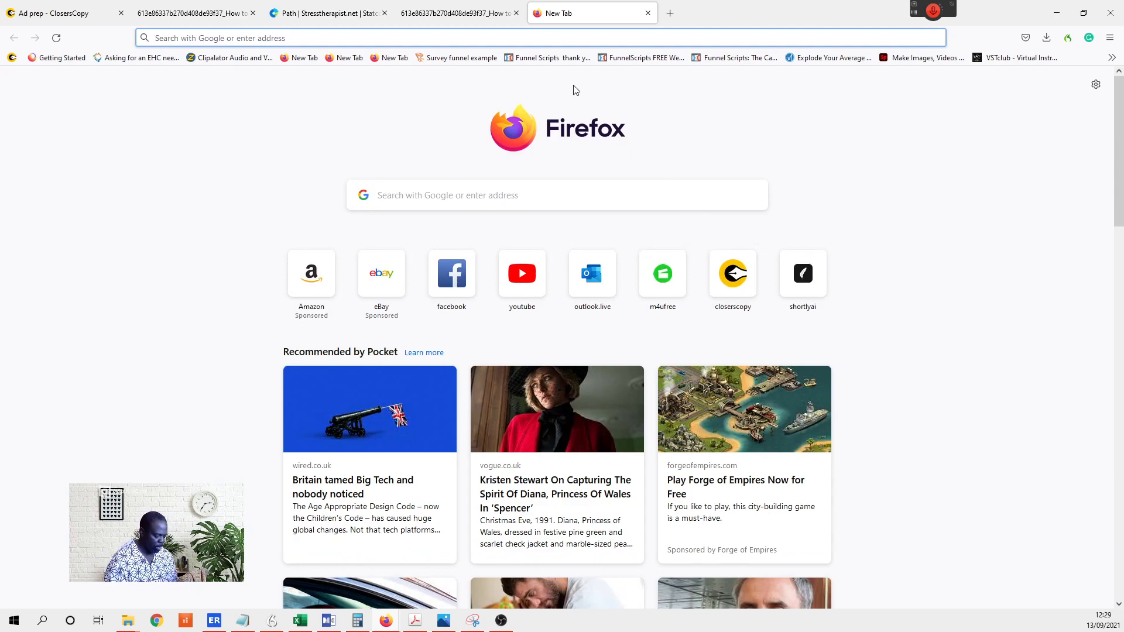
type("mail.google.com/")
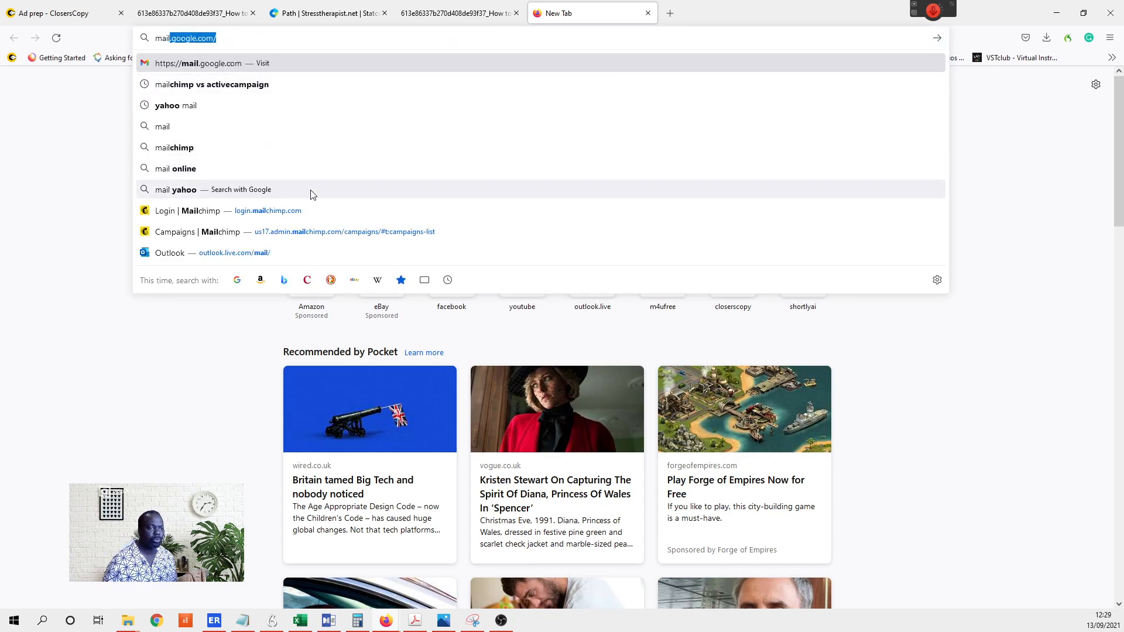
left_click(252, 212)
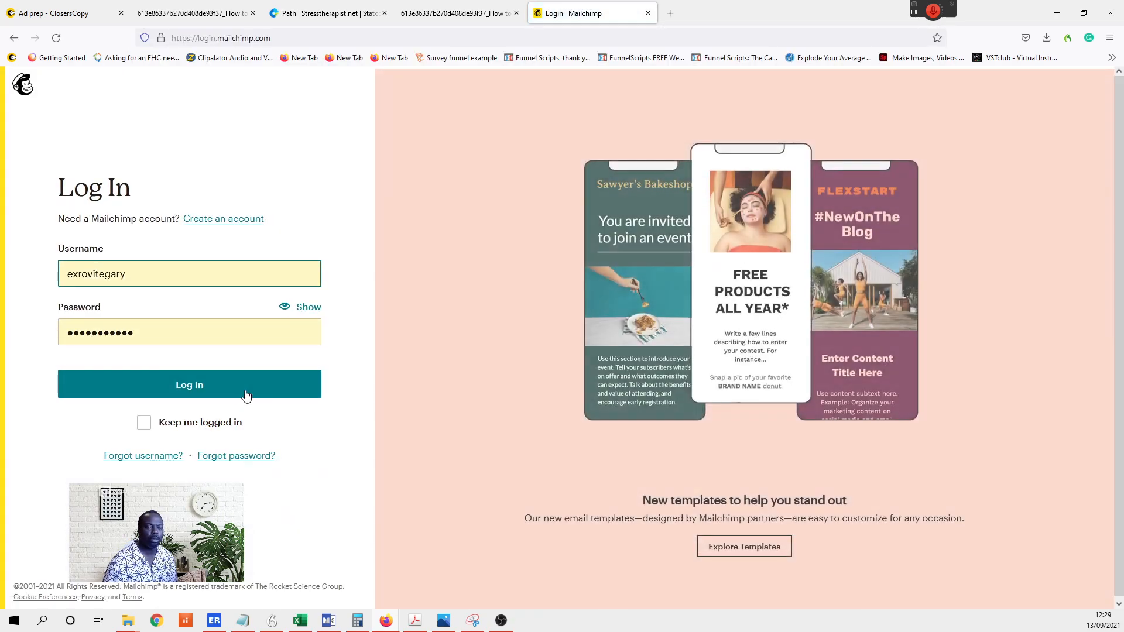
left_click(248, 393)
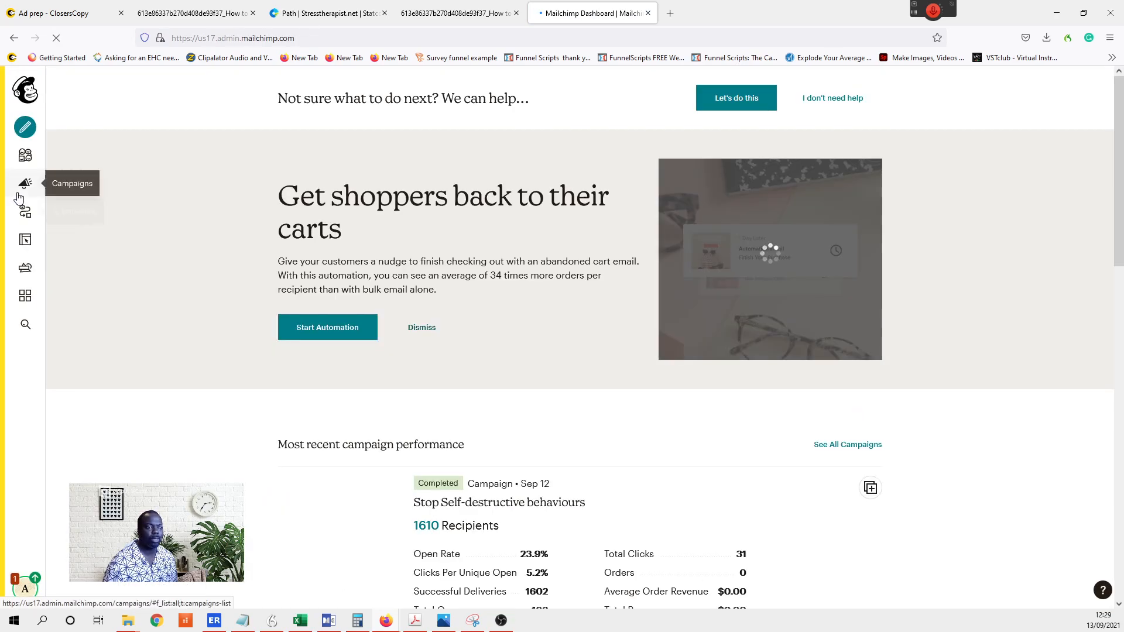
left_click(26, 185)
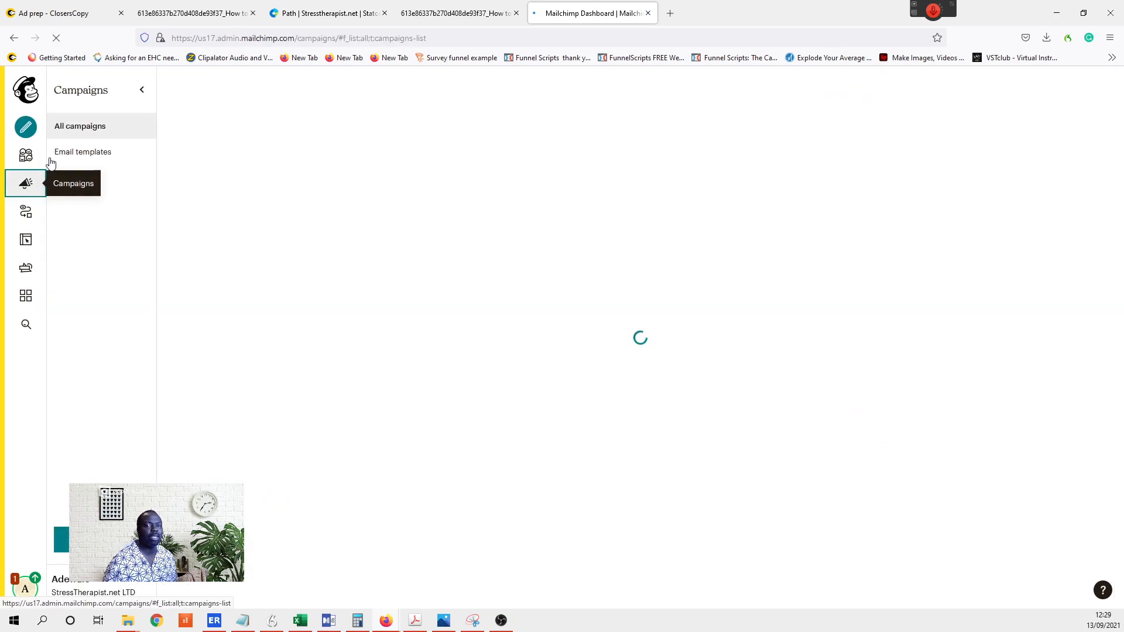
- Examine the Statcounter visitor paths for visits leading from the re-traumazing page to the thank-you page and PDF download
left_click(308, 14)
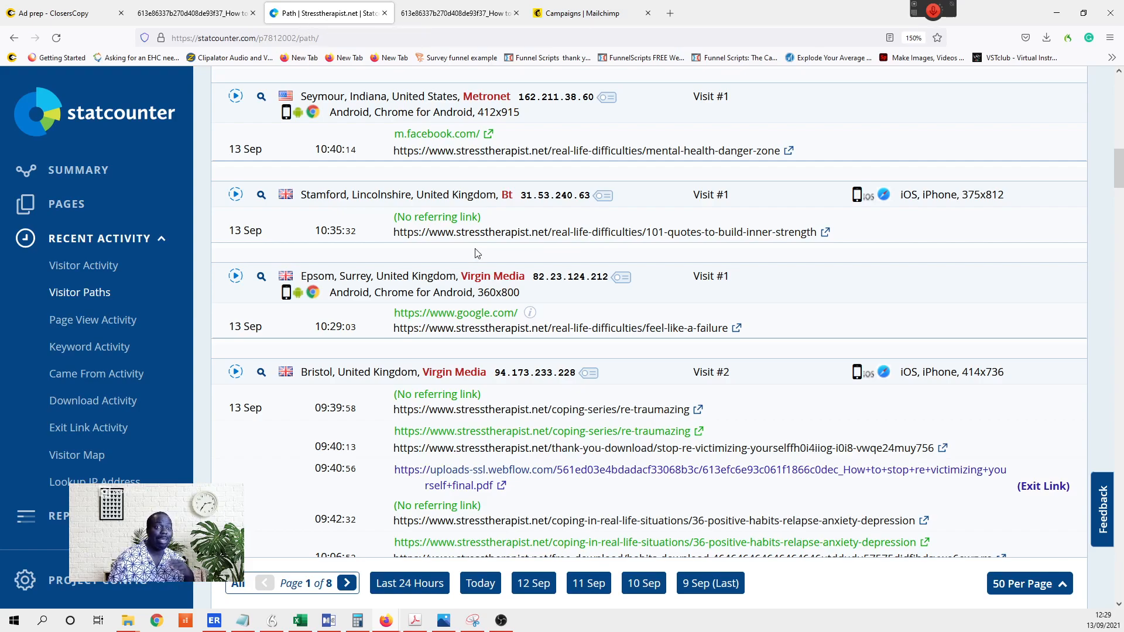
scroll(574, 310, "down", 5)
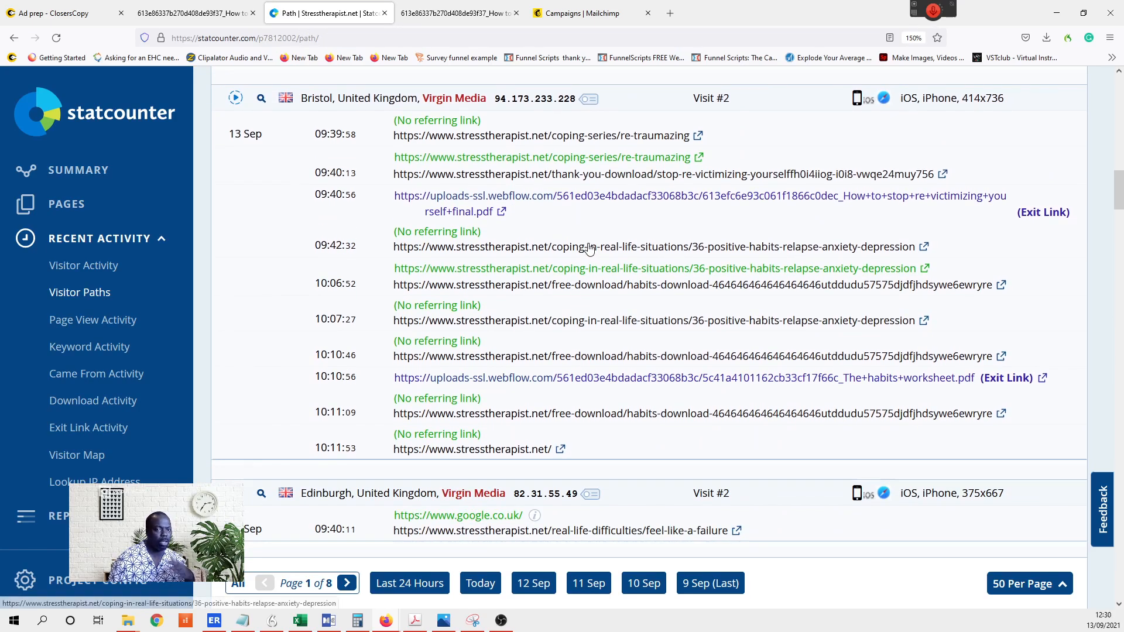
scroll(673, 351, "down", 5)
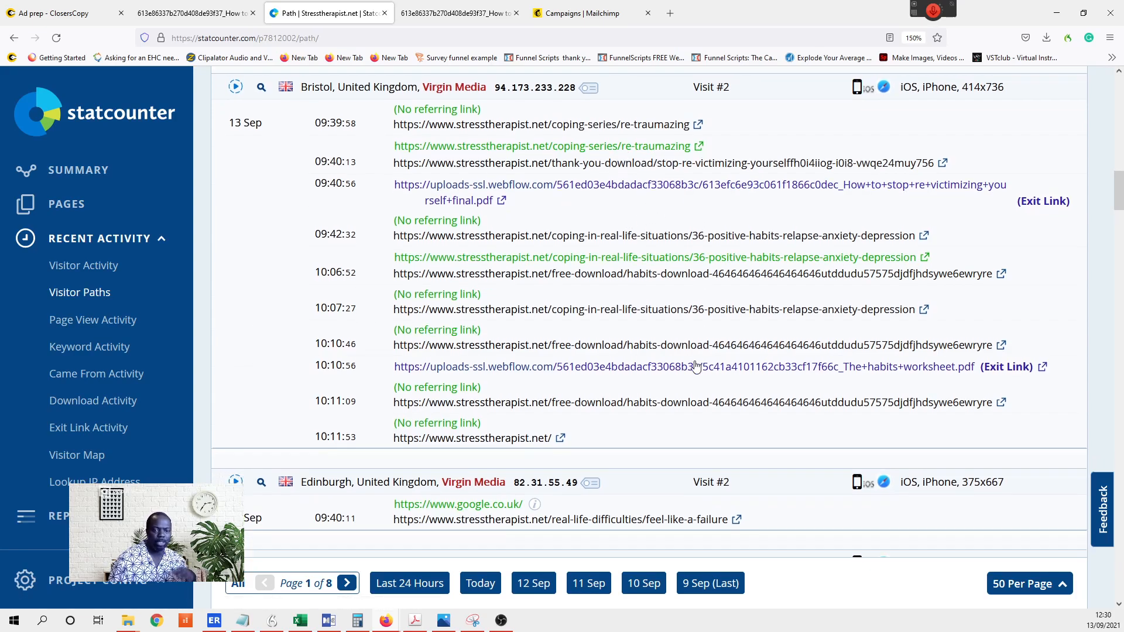
scroll(689, 370, "down", 15)
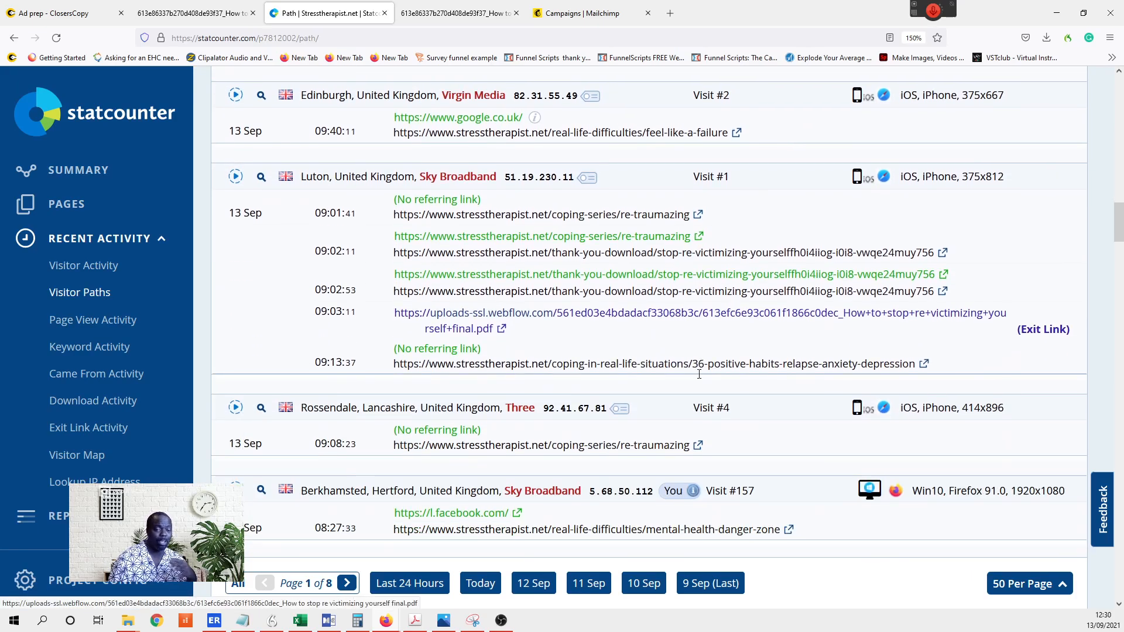
scroll(698, 370, "down", 8)
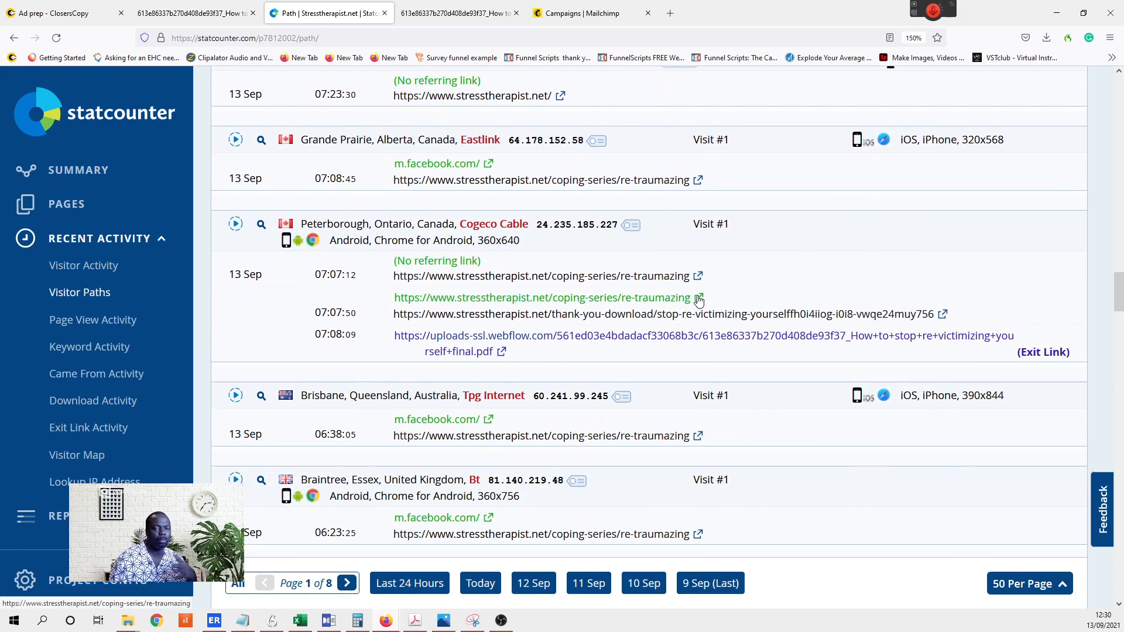
scroll(699, 295, "up", 2)
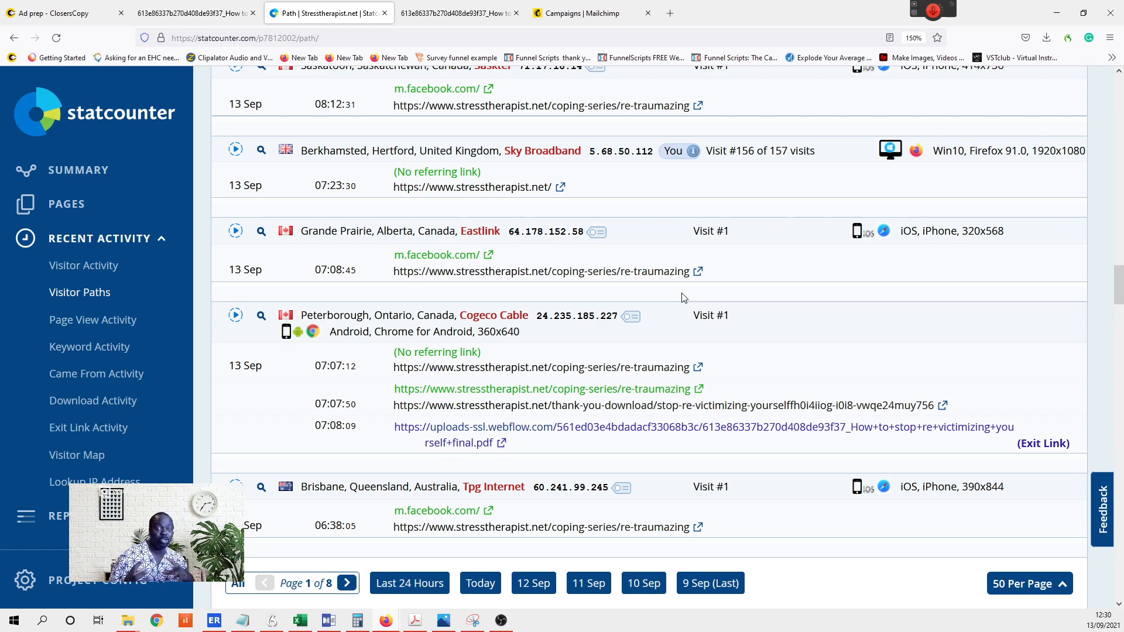
scroll(683, 297, "down", 10)
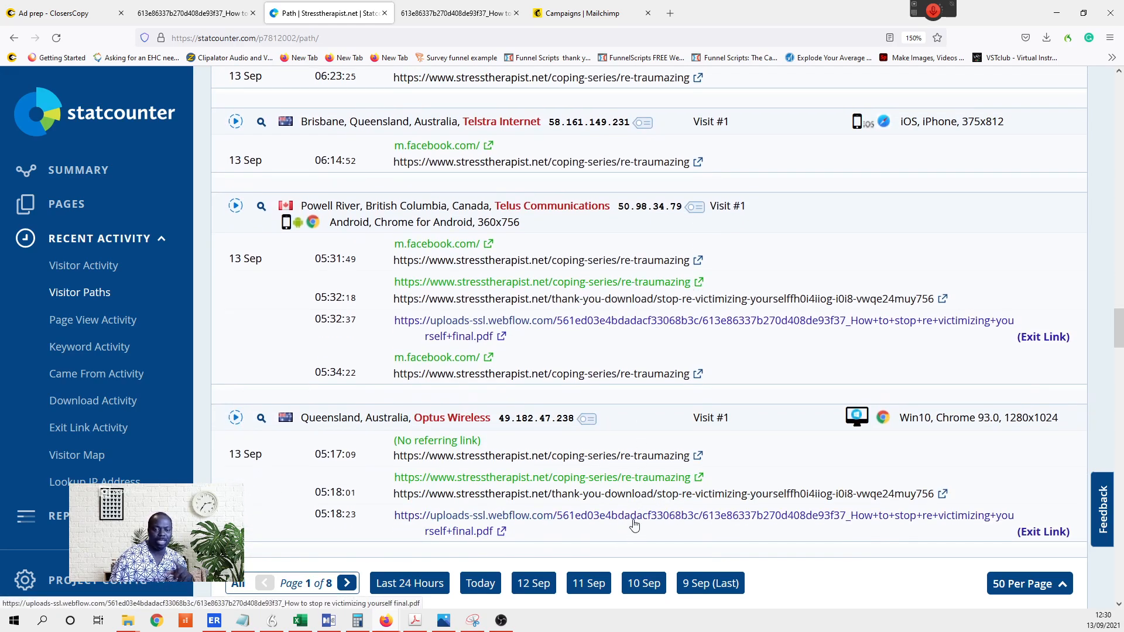
scroll(772, 356, "up", 15)
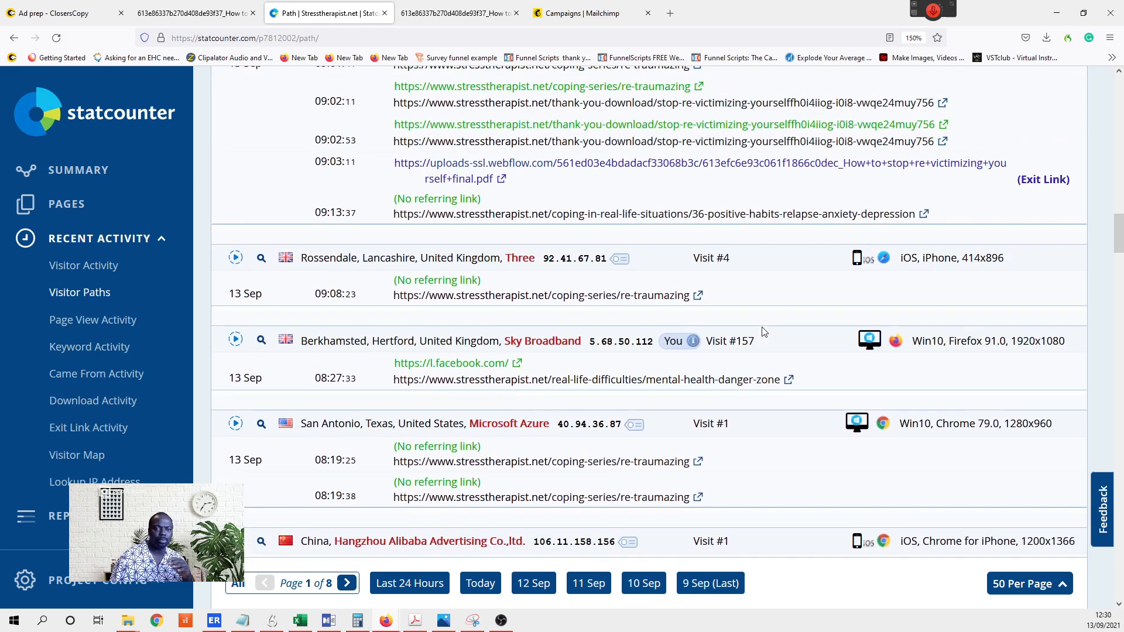
scroll(762, 332, "up", 5)
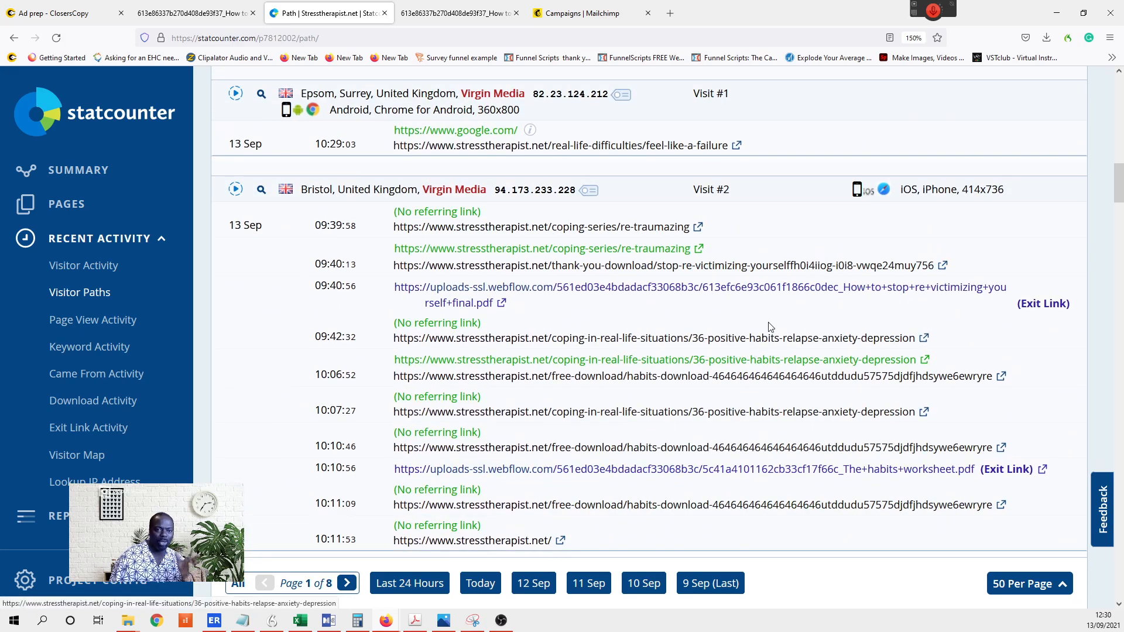
scroll(770, 323, "up", 2)
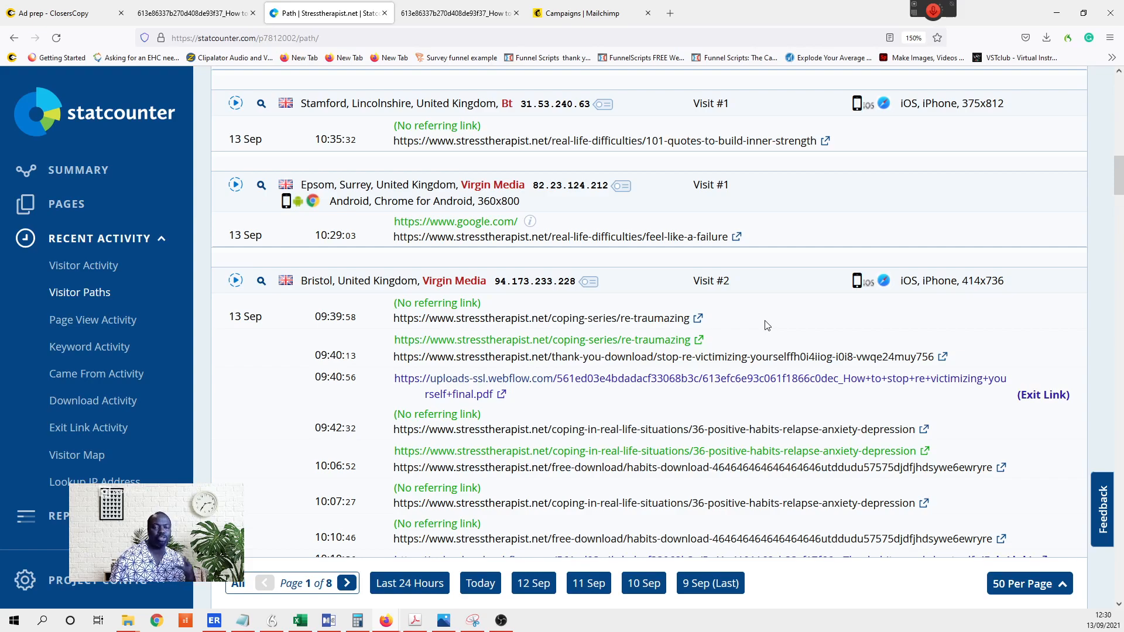
- Check the empty Ad prep document, and view the Mailchimp list of all campaigns
left_click(44, 13)
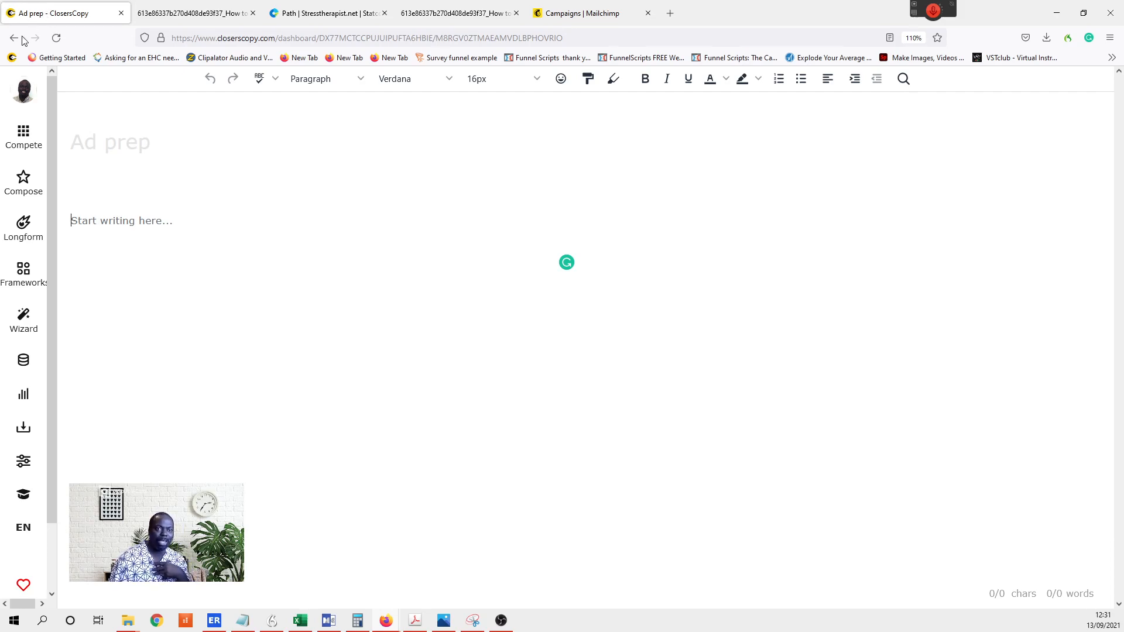
left_click(560, 24)
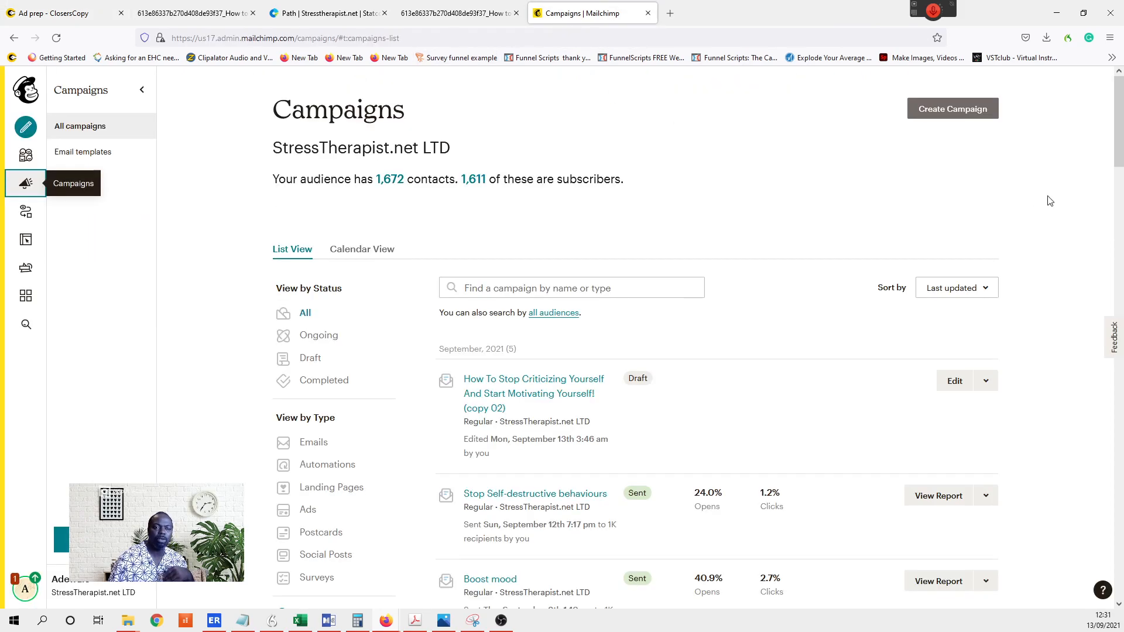
- Examine the open and click rates of the 2021 email campaigns, from September back to February
scroll(1089, 223, "down", 4)
scroll(1100, 230, "down", 12)
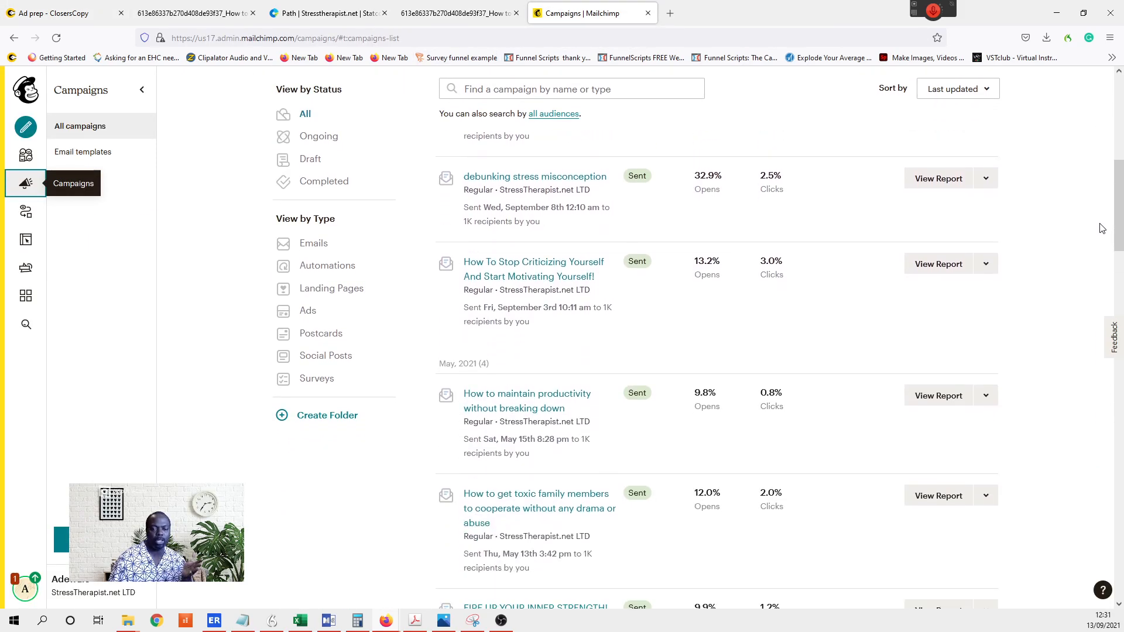
scroll(1105, 227, "down", 7)
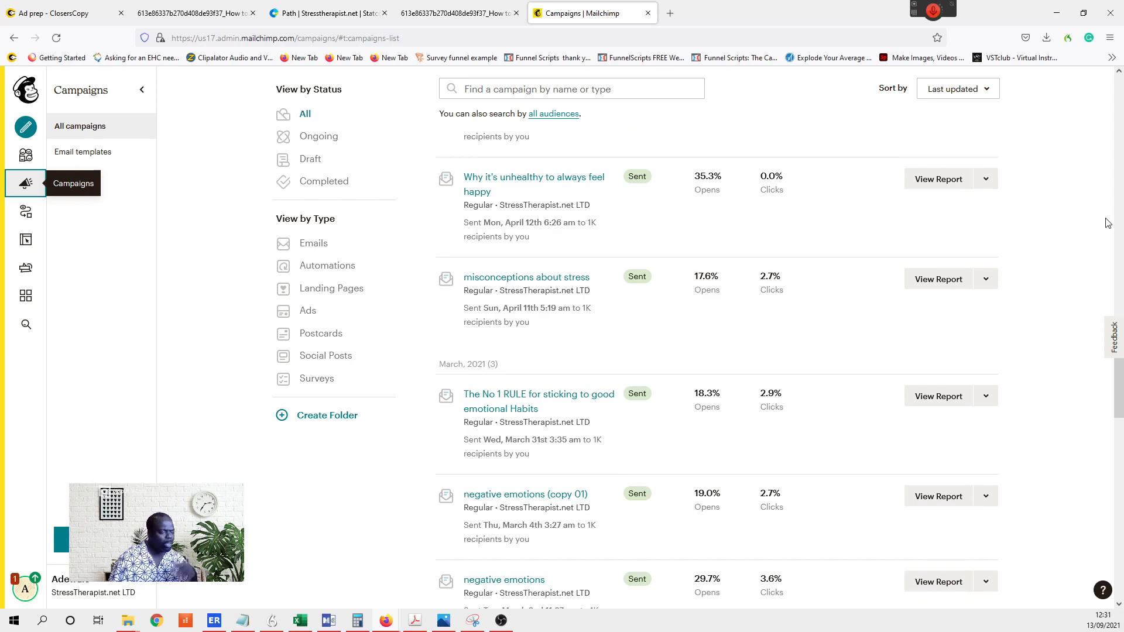
scroll(1105, 223, "down", 1)
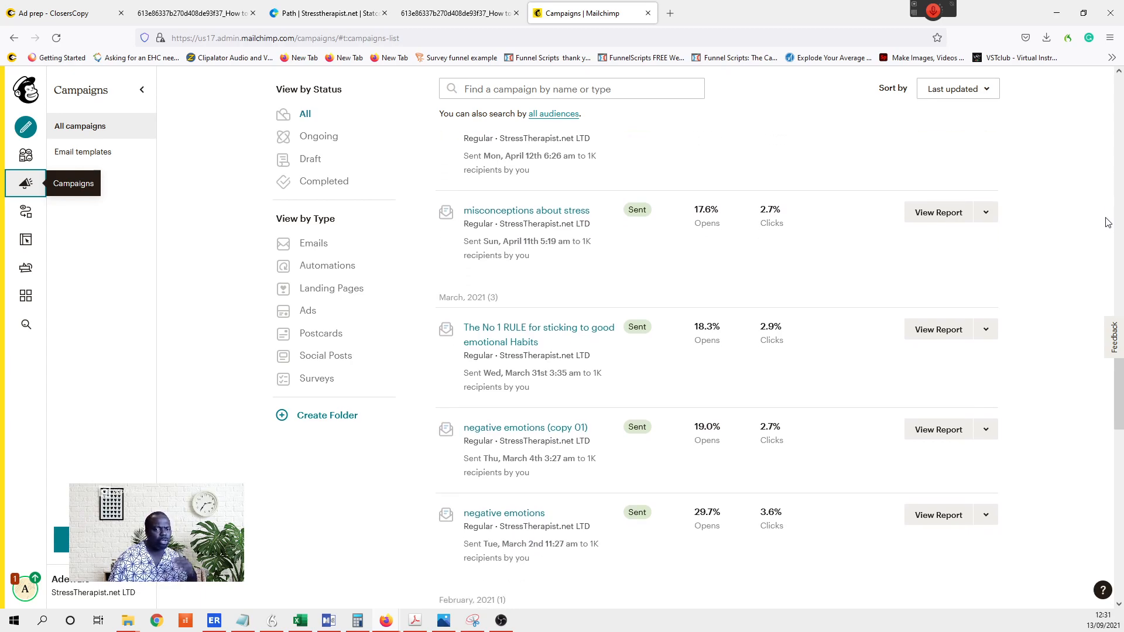
scroll(1106, 222, "up", 2)
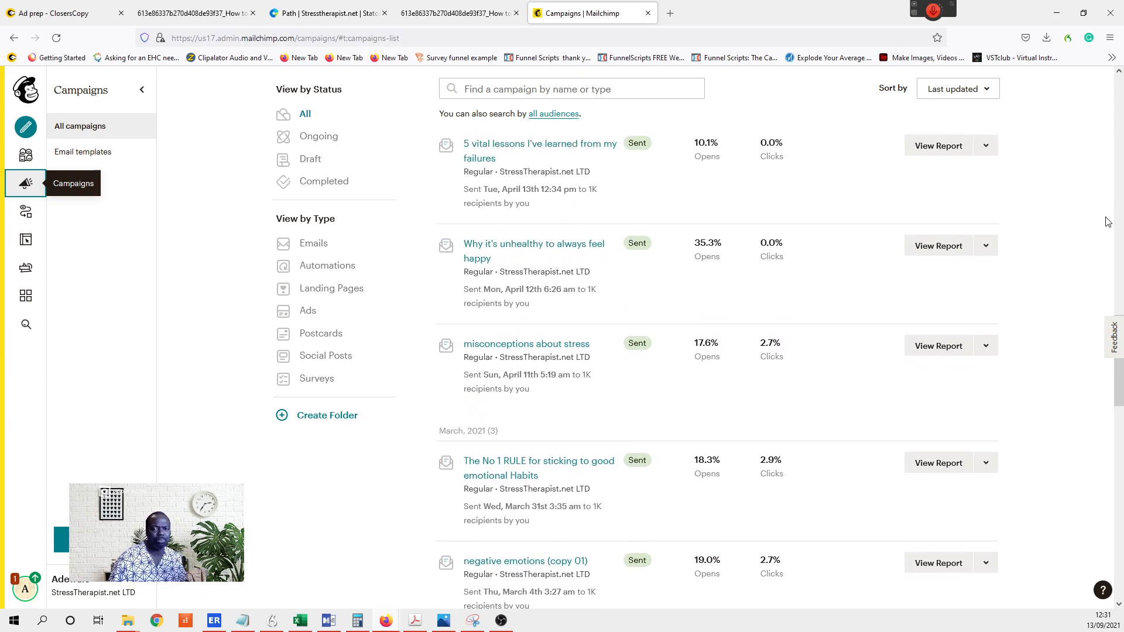
scroll(1107, 223, "up", 1)
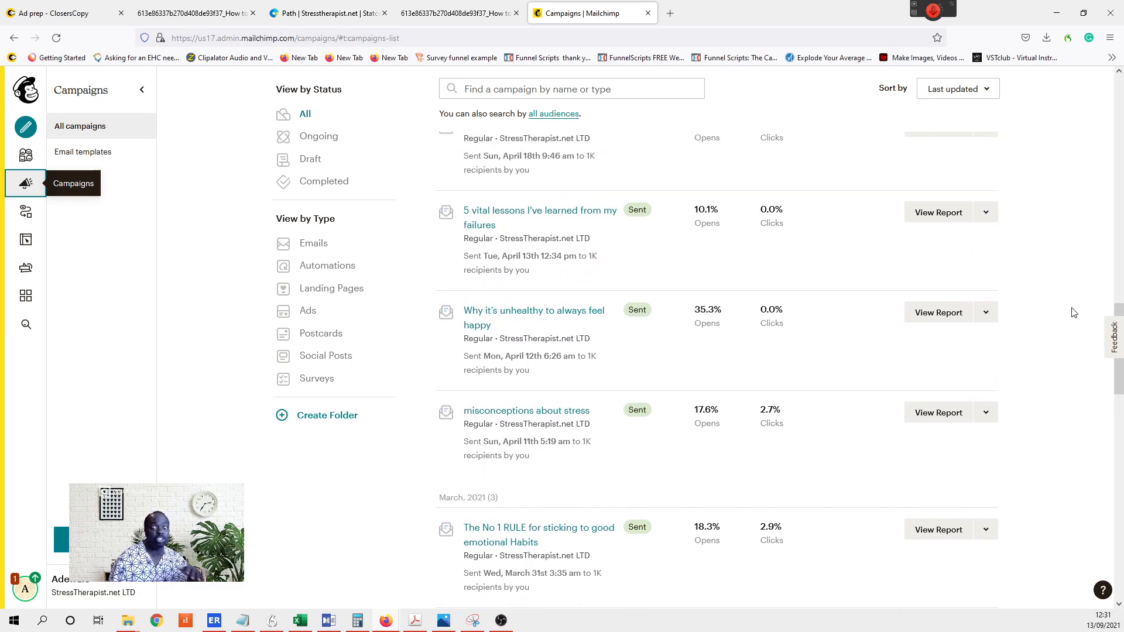
scroll(1074, 313, "down", 3)
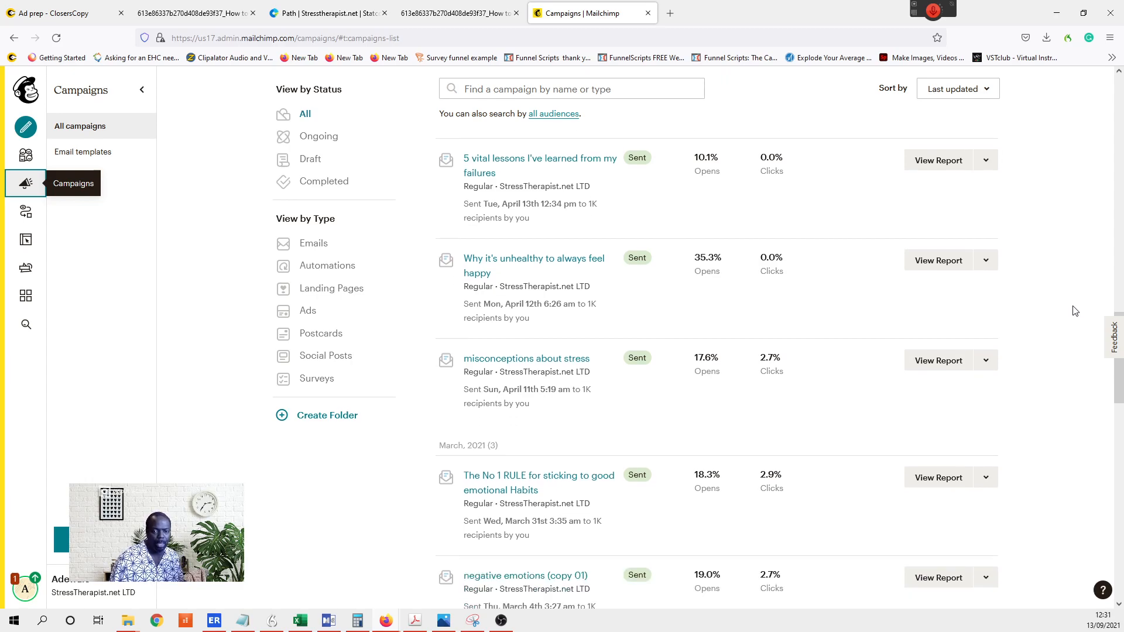
scroll(1075, 310, "down", 1)
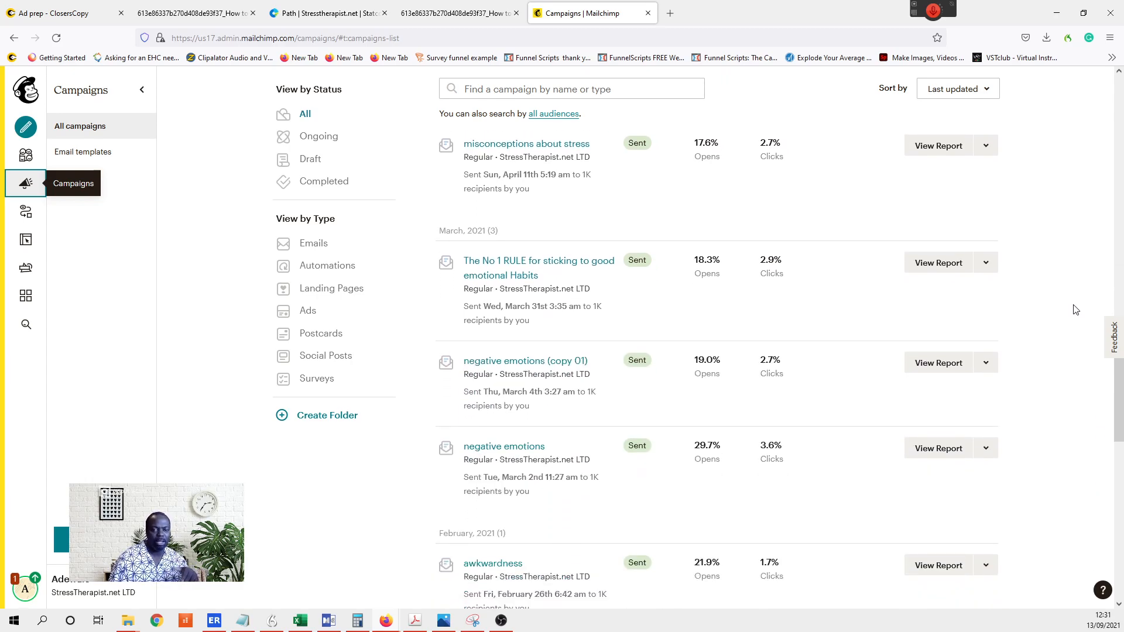
scroll(1075, 310, "down", 2)
scroll(1075, 310, "down", 1)
scroll(1076, 309, "up", 3)
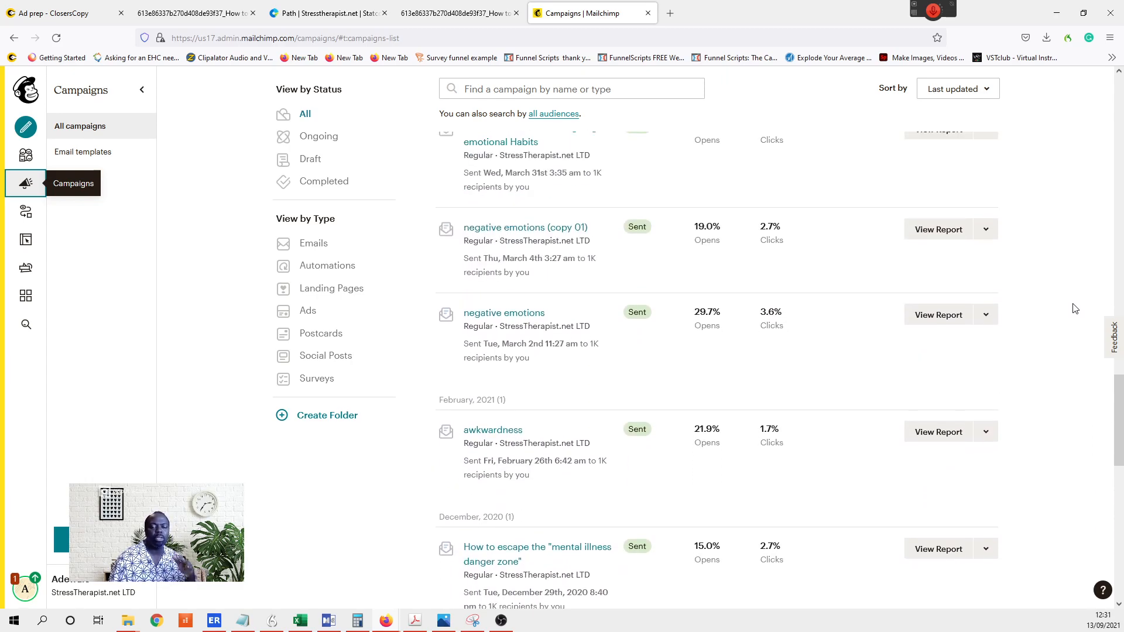
scroll(1077, 308, "up", 1)
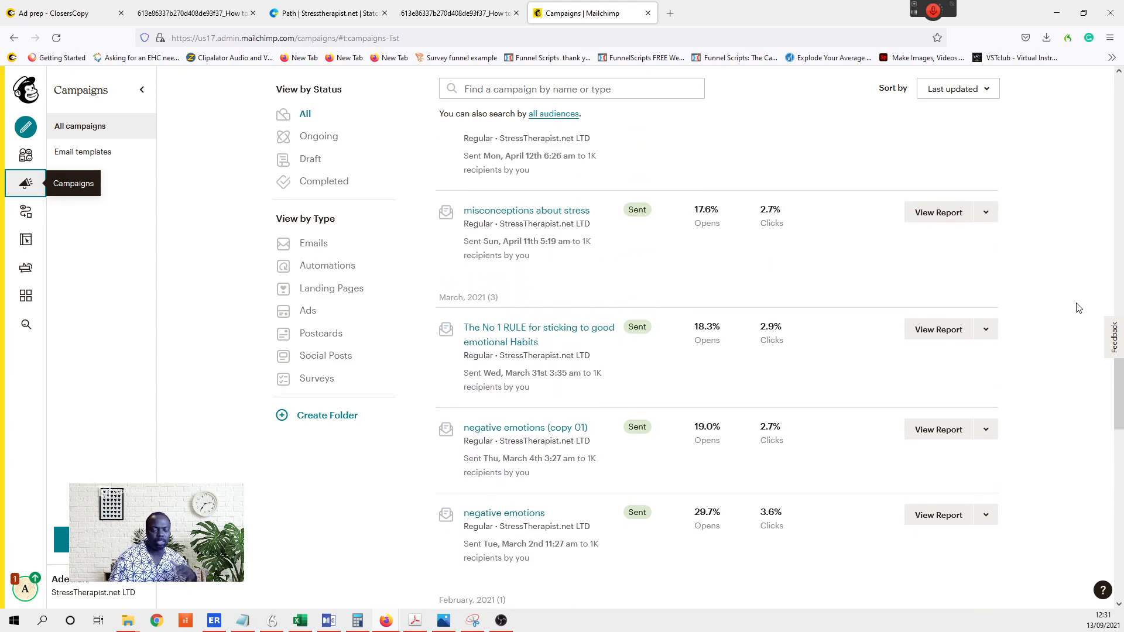
scroll(1079, 307, "up", 1)
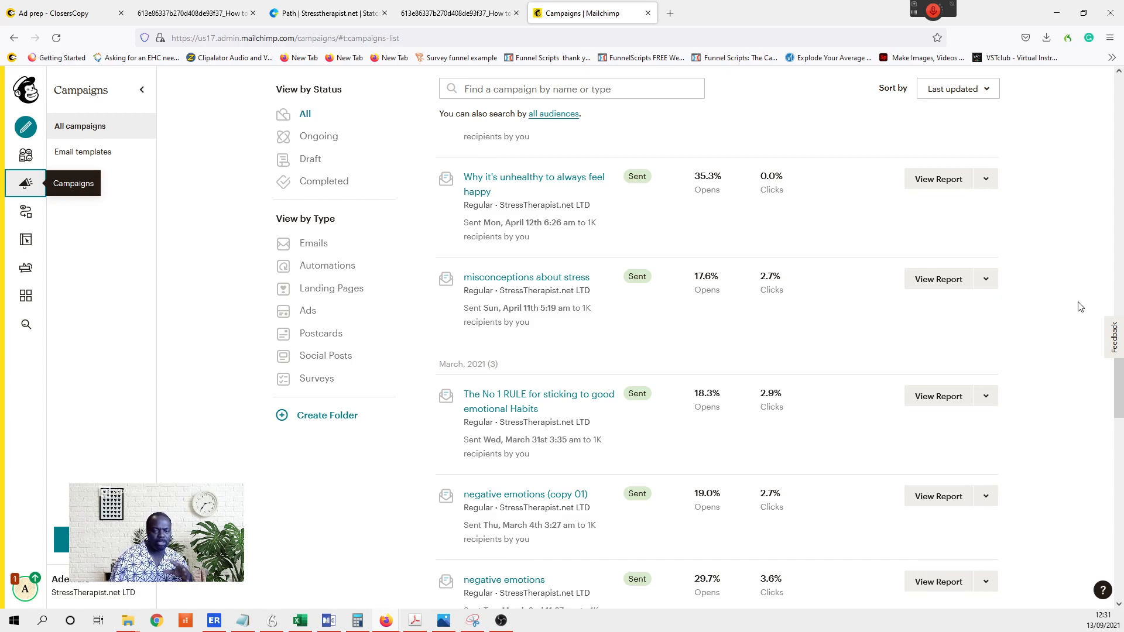
- Compare the open and click rates of the older campaigns, from April 2021 back to September 2020
scroll(1080, 307, "down", 2)
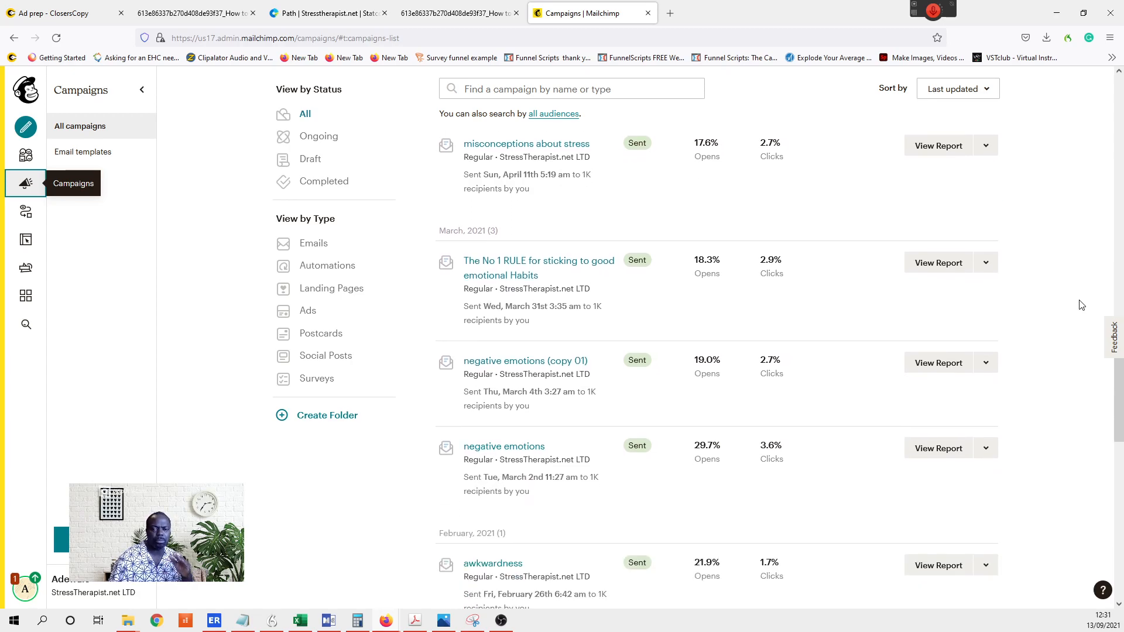
scroll(1080, 305, "down", 4)
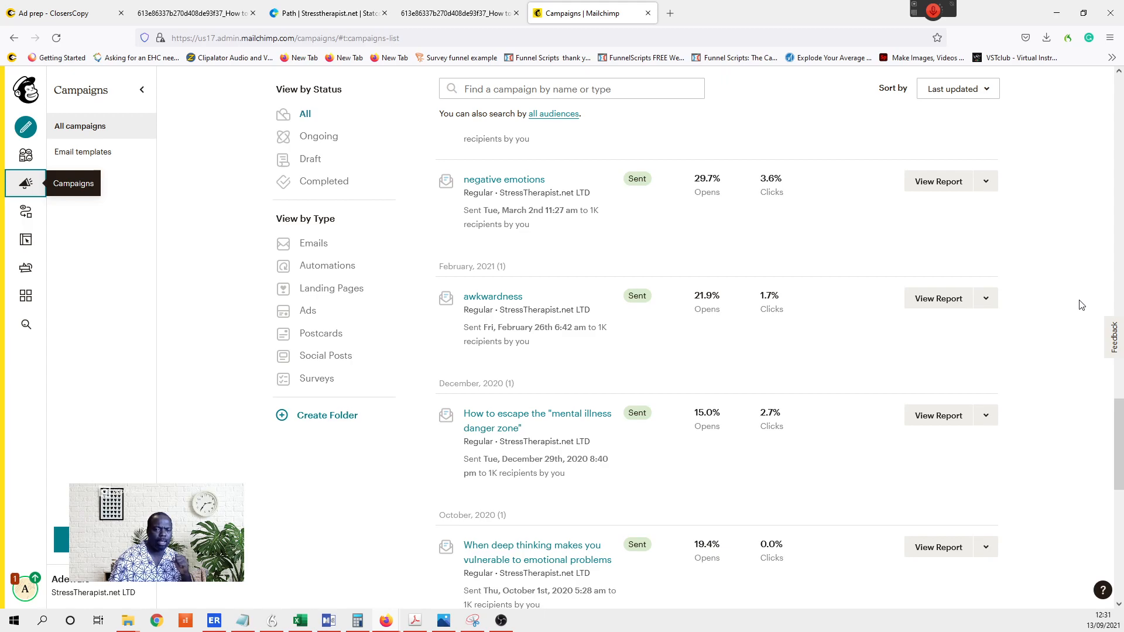
scroll(1081, 304, "down", 4)
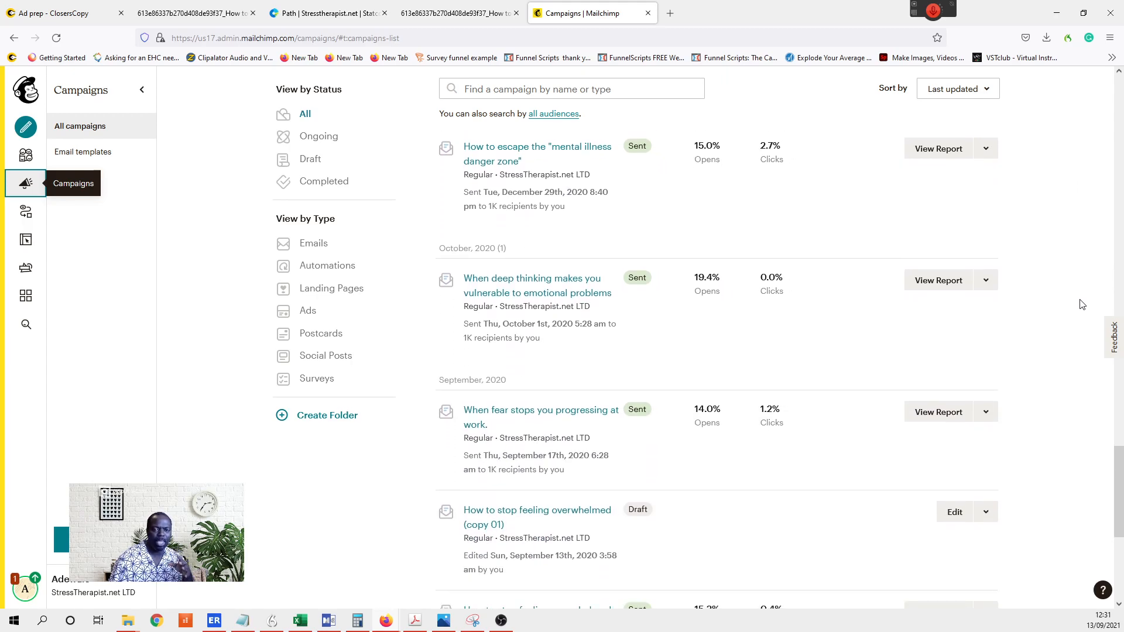
scroll(1081, 304, "up", 1)
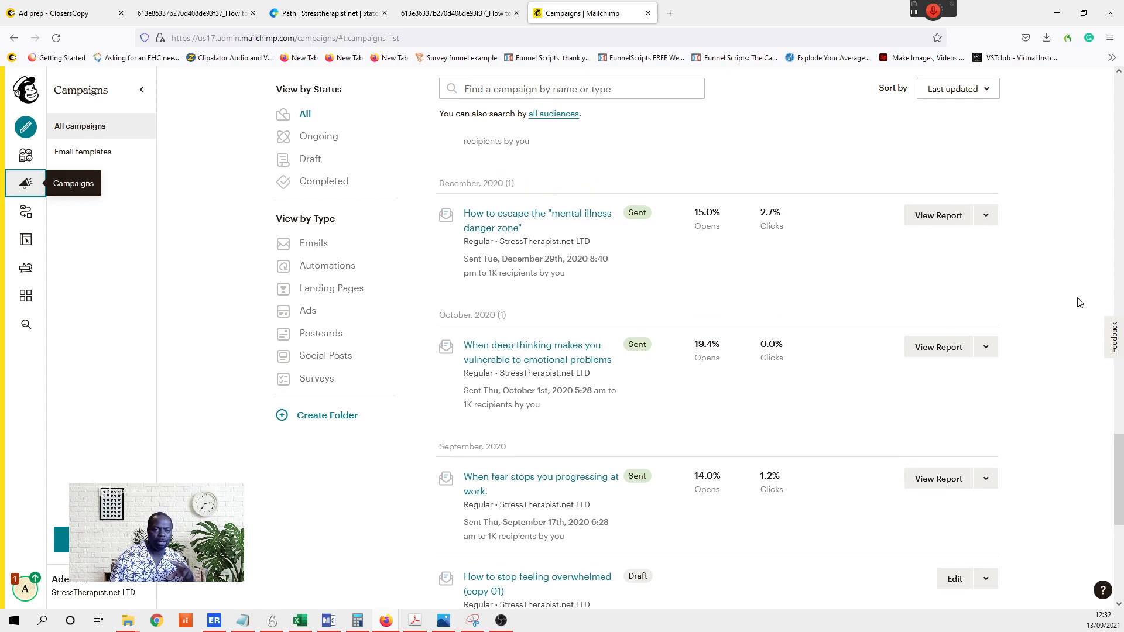
scroll(1080, 303, "up", 6)
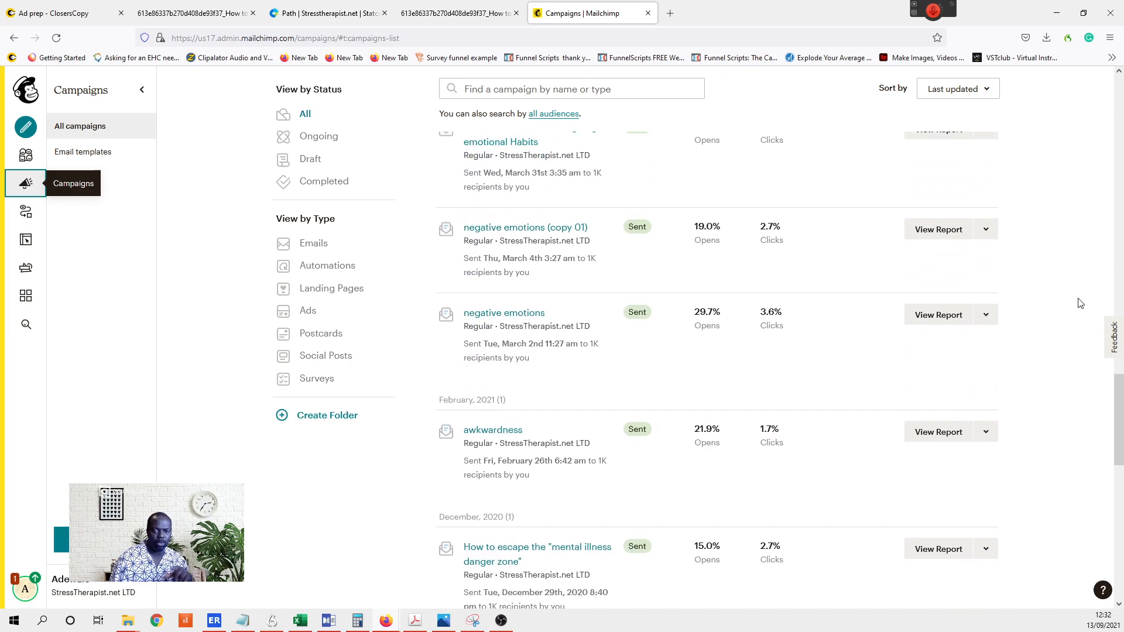
scroll(1081, 303, "up", 4)
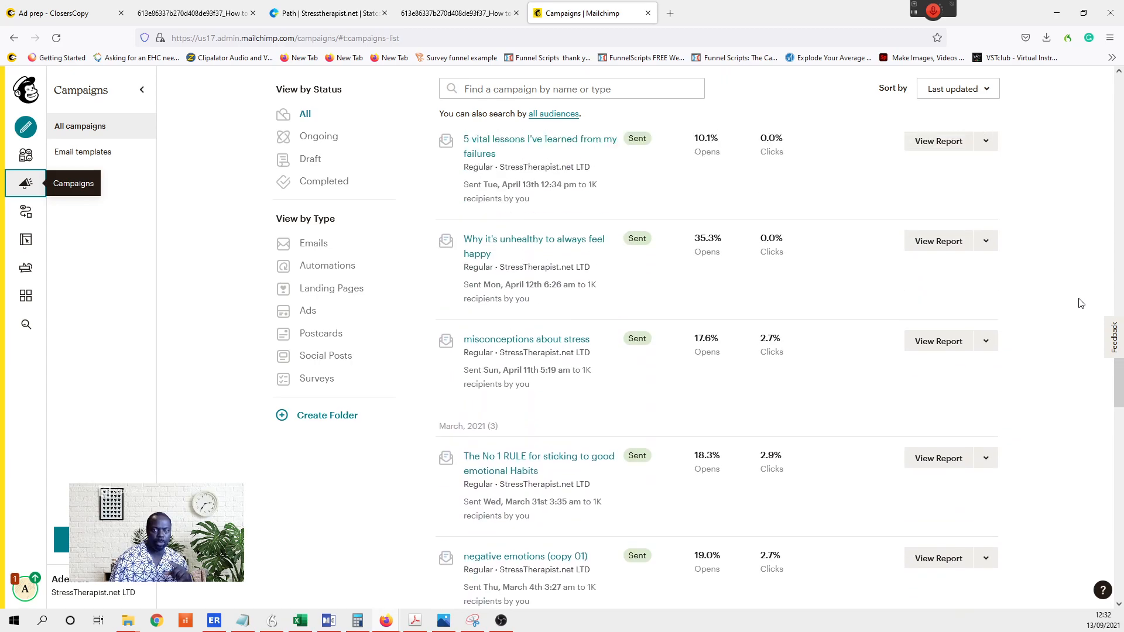
scroll(1080, 303, "up", 1)
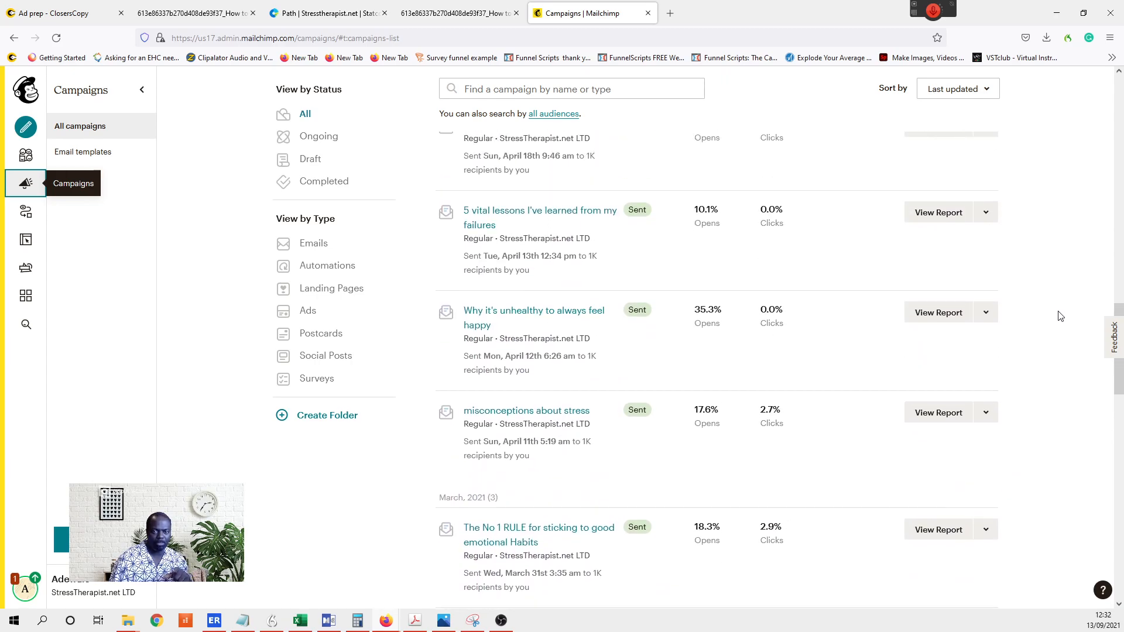
scroll(1061, 317, "down", 8)
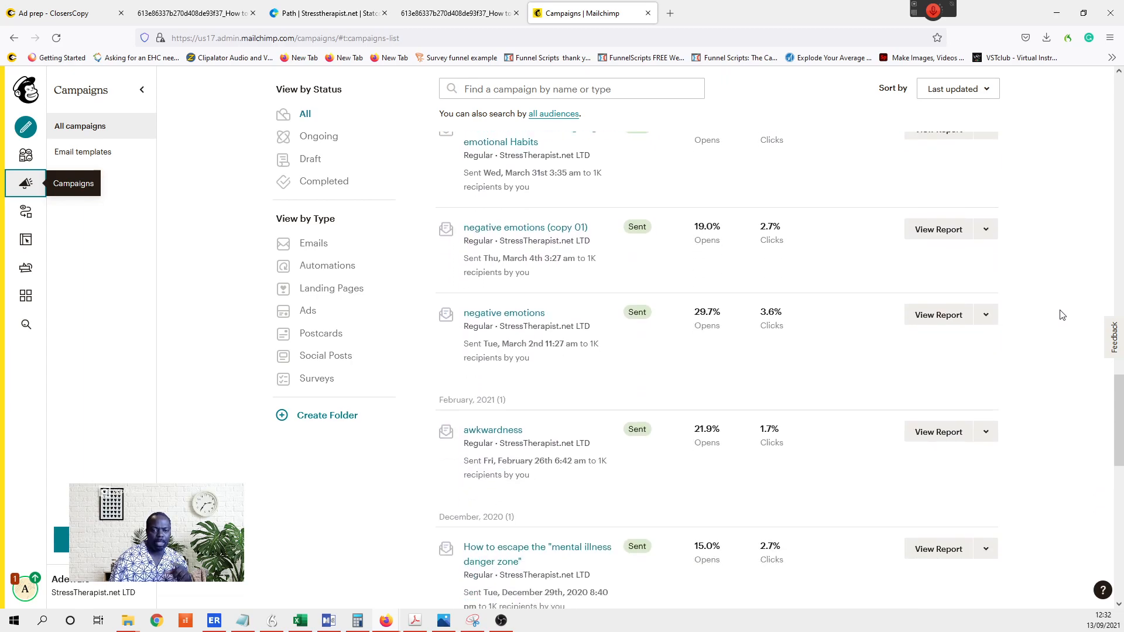
scroll(1062, 314, "down", 2)
scroll(1062, 312, "up", 2)
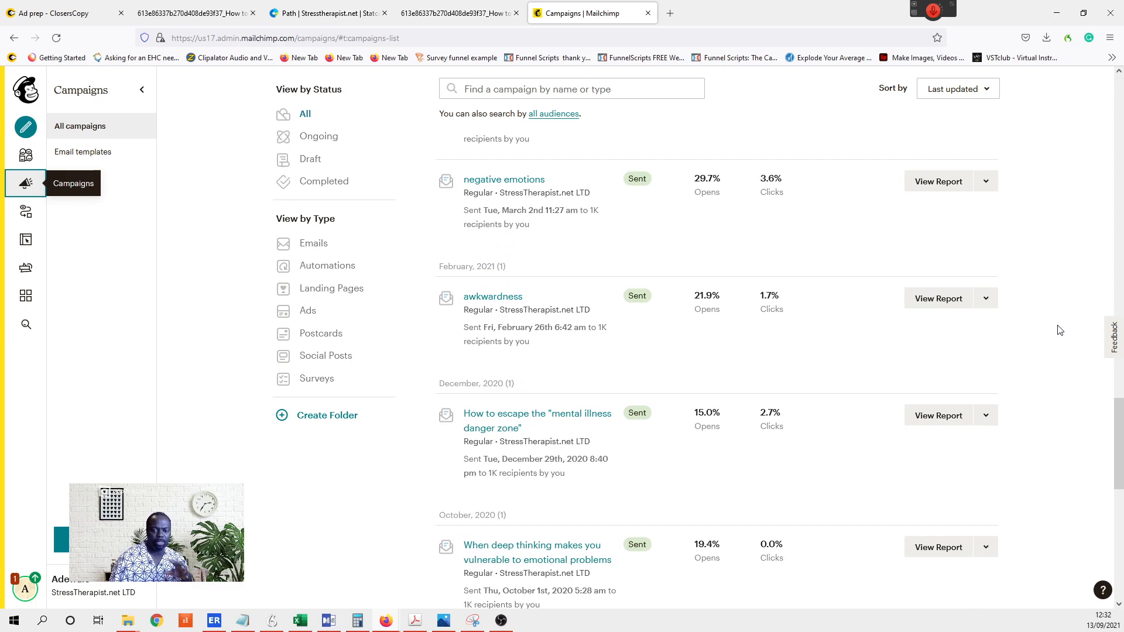
scroll(1059, 328, "down", 2)
scroll(1060, 329, "down", 4)
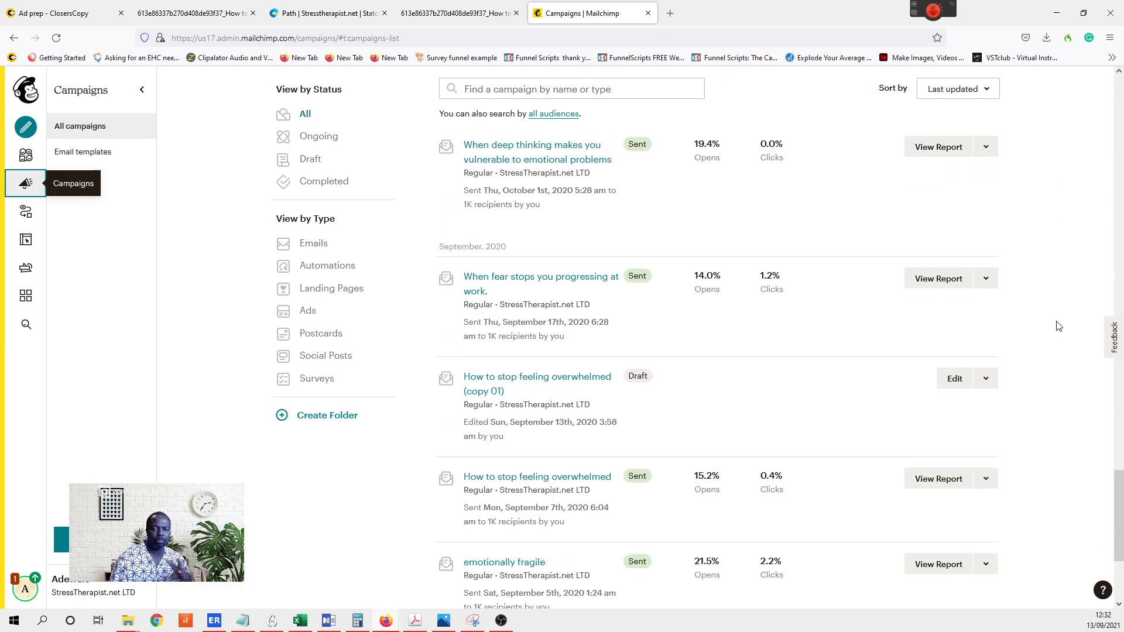
scroll(1058, 326, "down", 2)
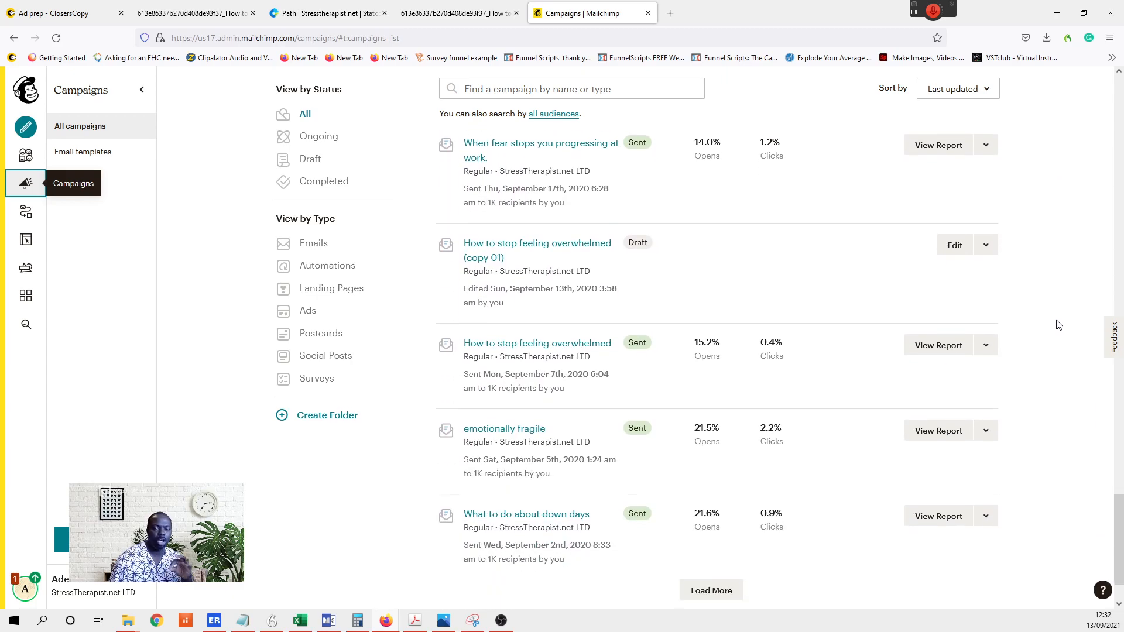
- Review the campaign results again from the 2020 emails up to the newest September 2021 campaigns
scroll(1058, 325, "up", 4)
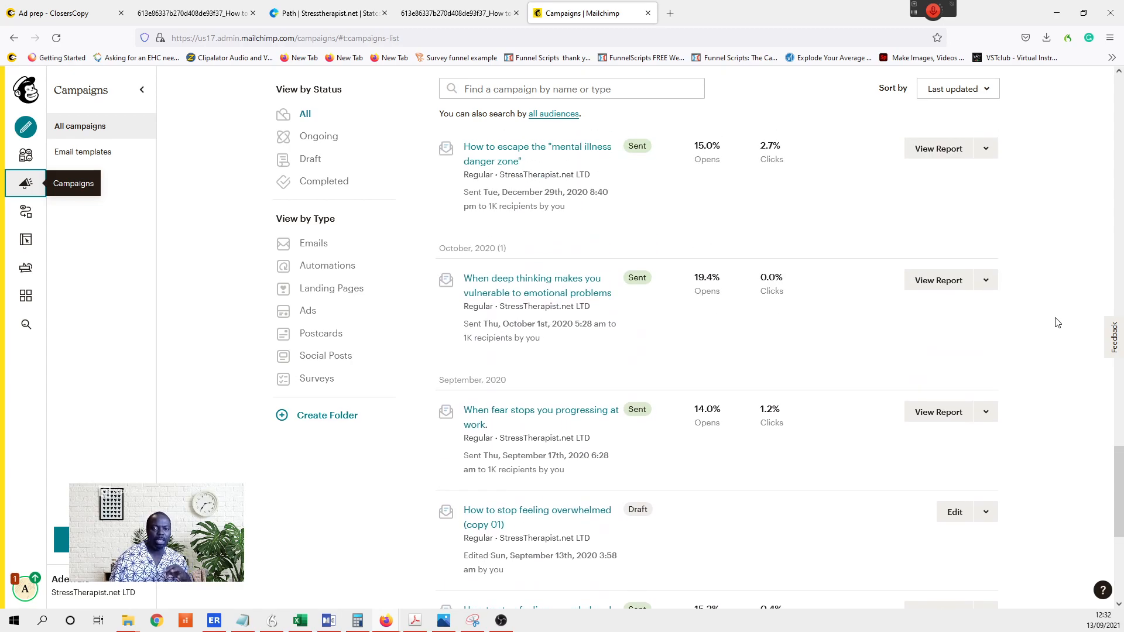
scroll(1057, 323, "up", 1)
scroll(1057, 322, "up", 1)
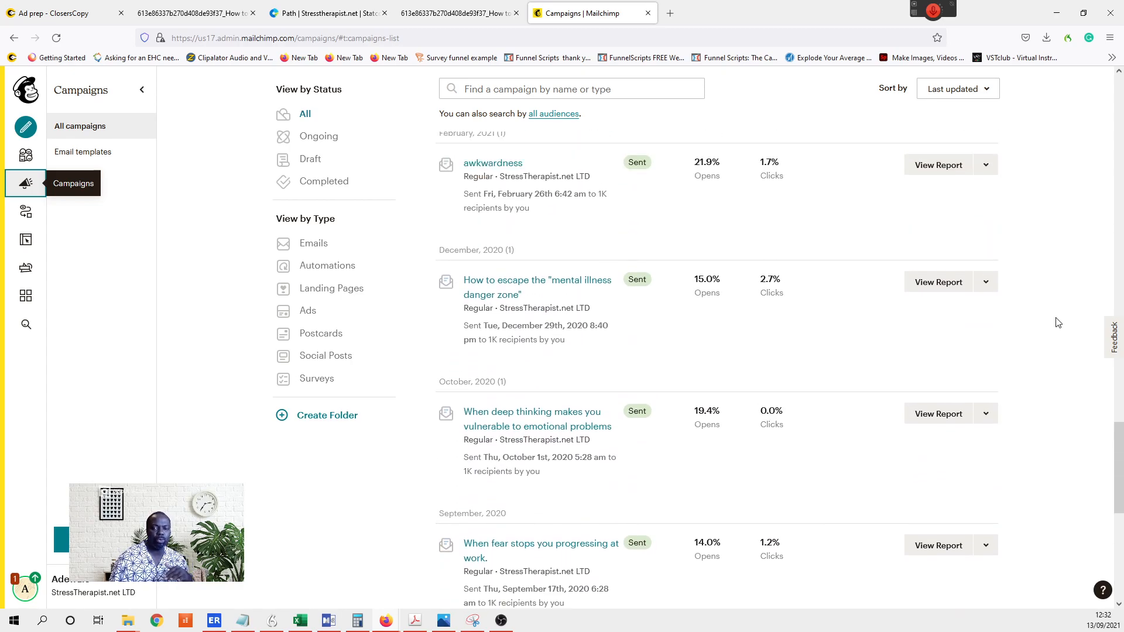
scroll(1057, 322, "up", 2)
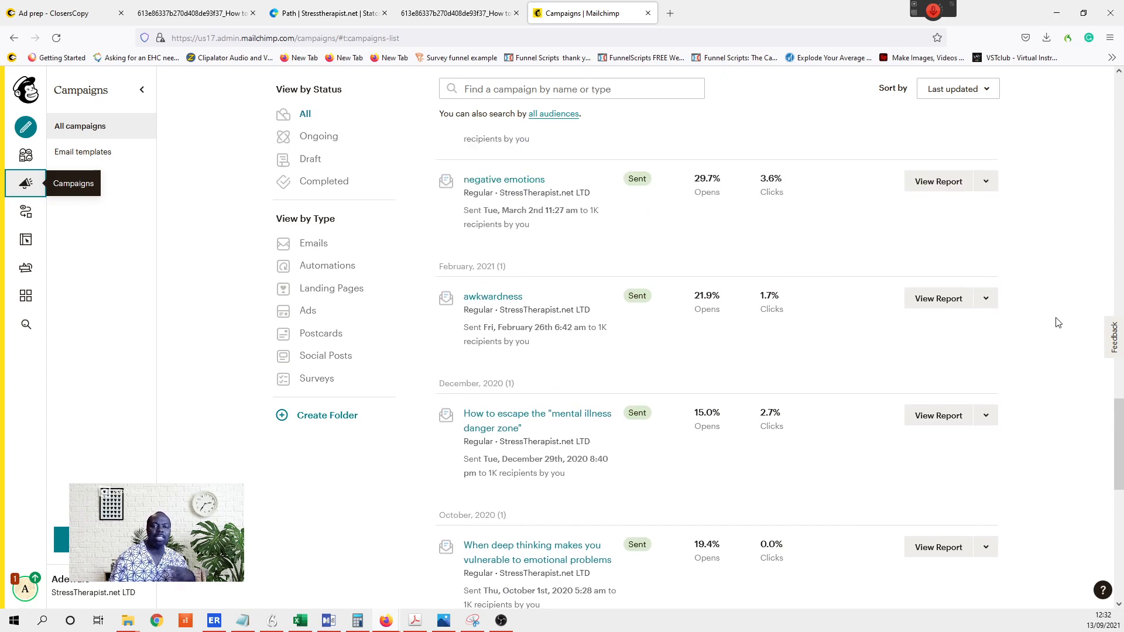
scroll(1058, 322, "up", 1)
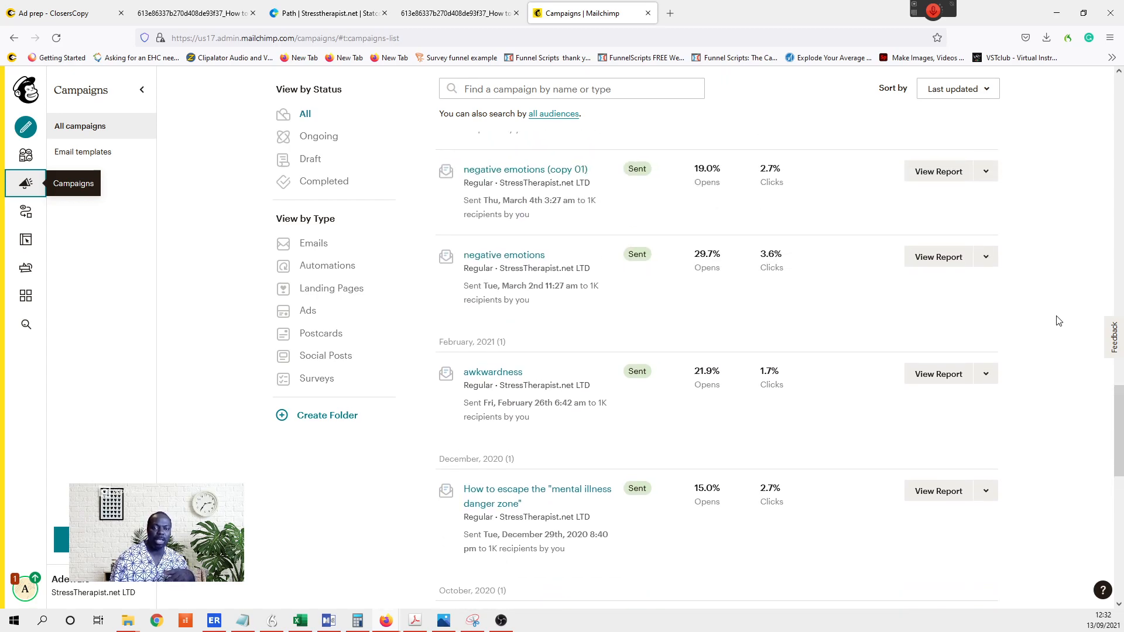
scroll(1058, 321, "up", 7)
scroll(1061, 319, "up", 12)
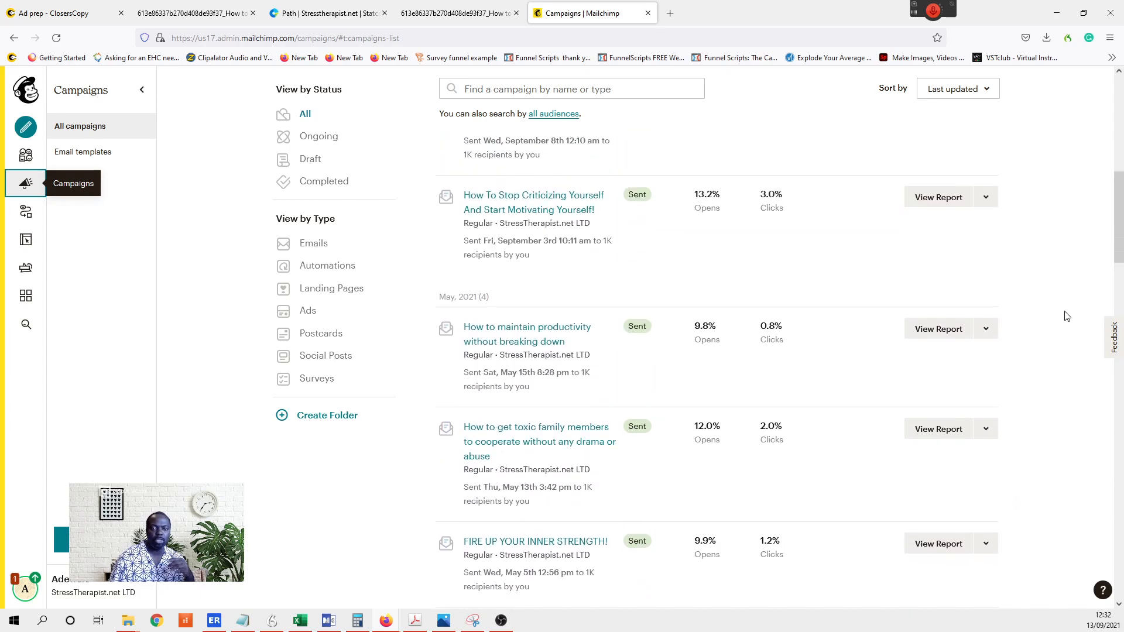
scroll(1067, 316, "up", 5)
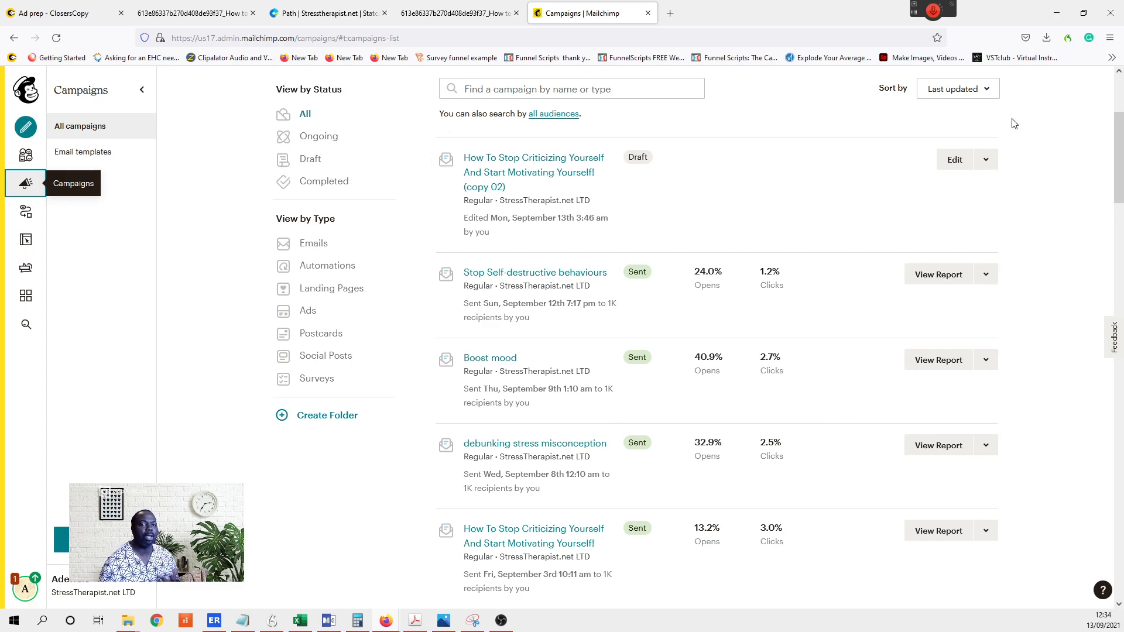
- Check the Secrete 1 section on page 5 of the PDF guide, and return to the blank Ad prep document
left_click(50, 9)
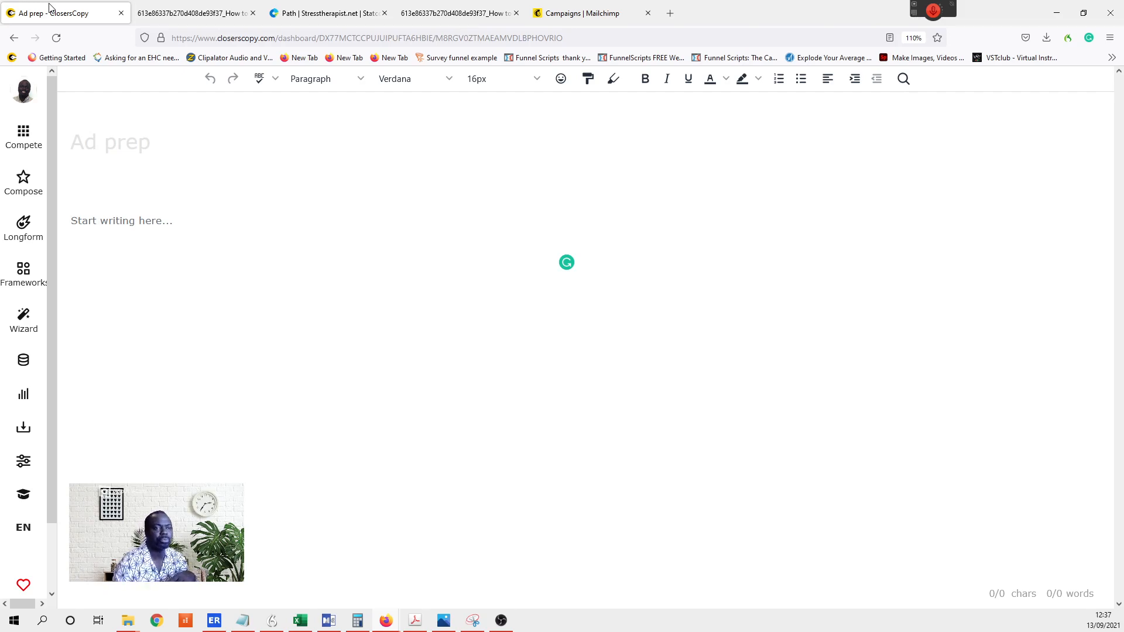
left_click(214, 16)
left_click(345, 12)
left_click(436, 13)
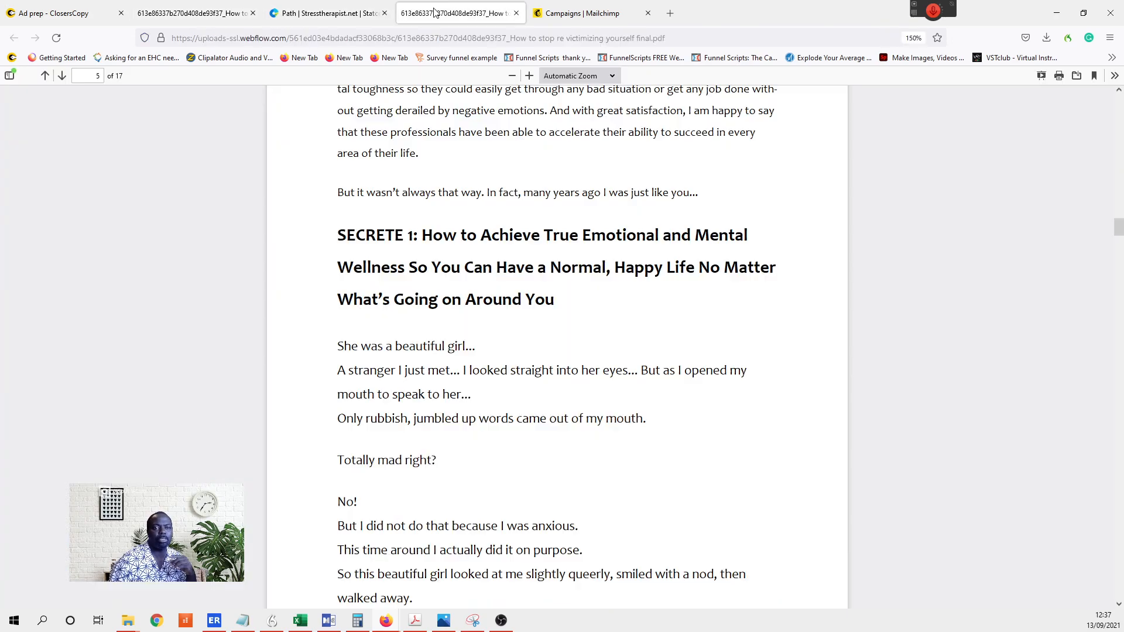
left_click(58, 13)
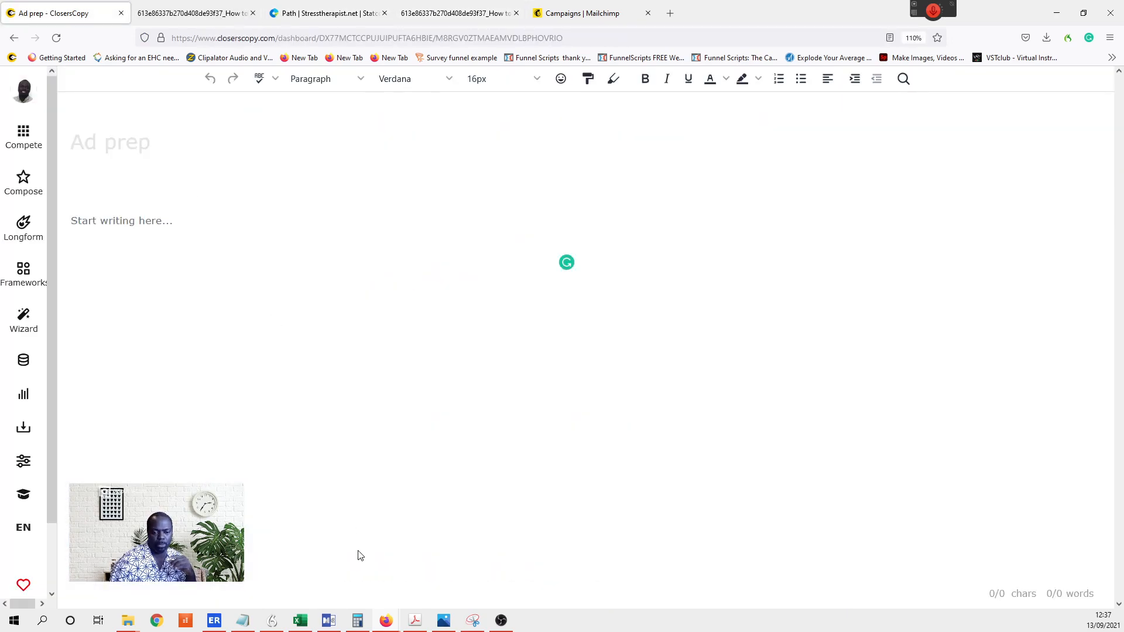
- Switch to Adobe Acrobat and examine the "10 Things You Need to Know" ad example on page 18 of Types-of-FB-Ads.pdf
left_click(417, 622)
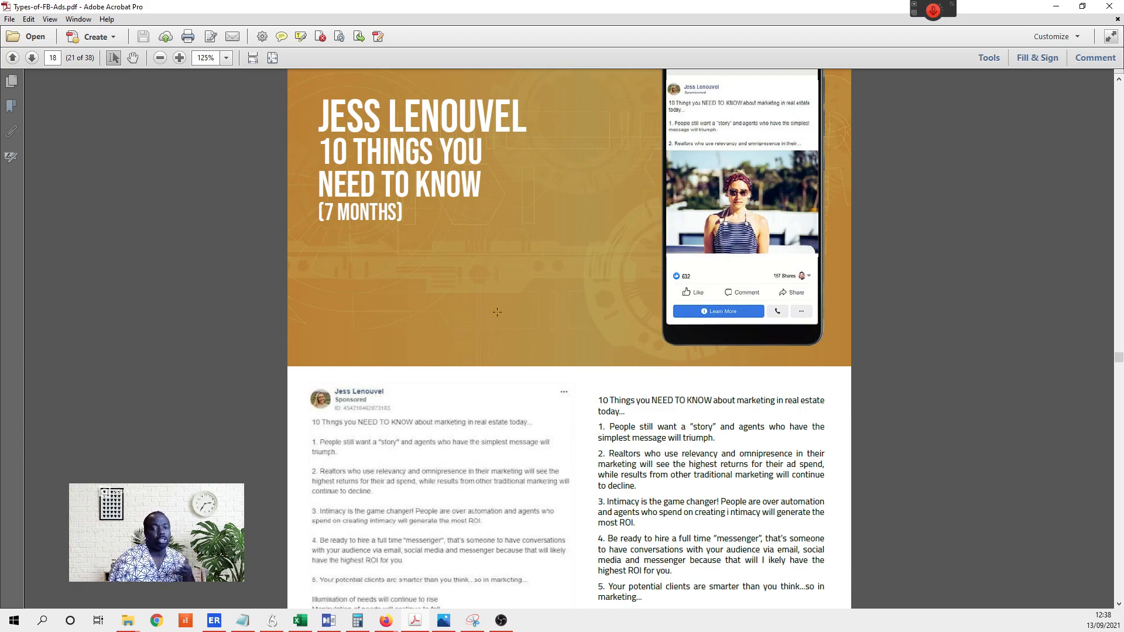
scroll(619, 444, "down", 3)
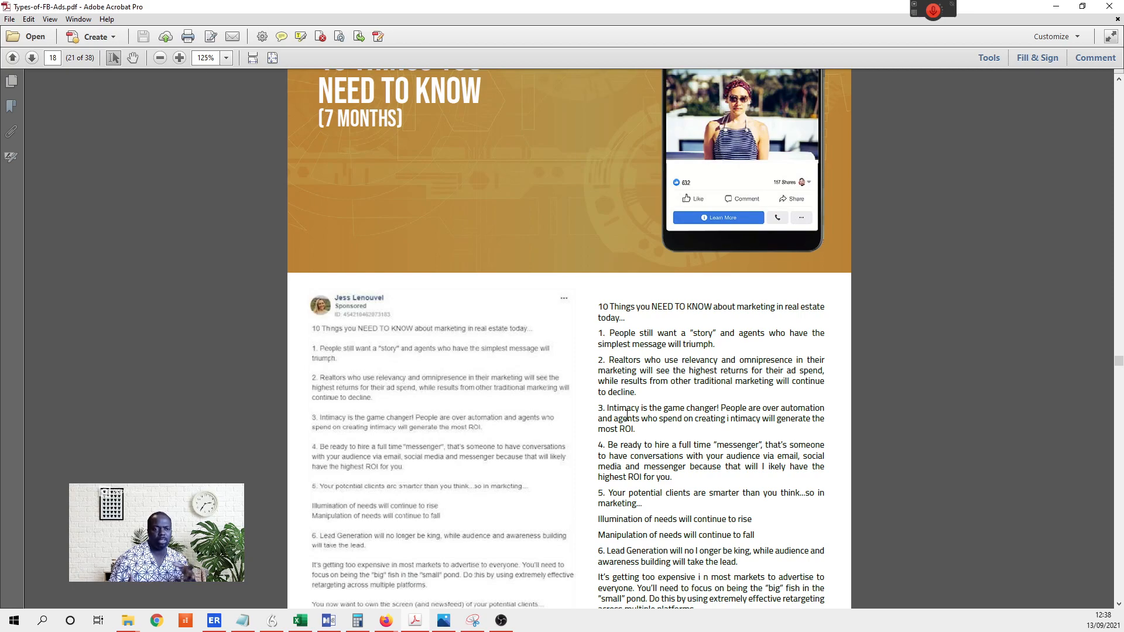
scroll(621, 410, "up", 2)
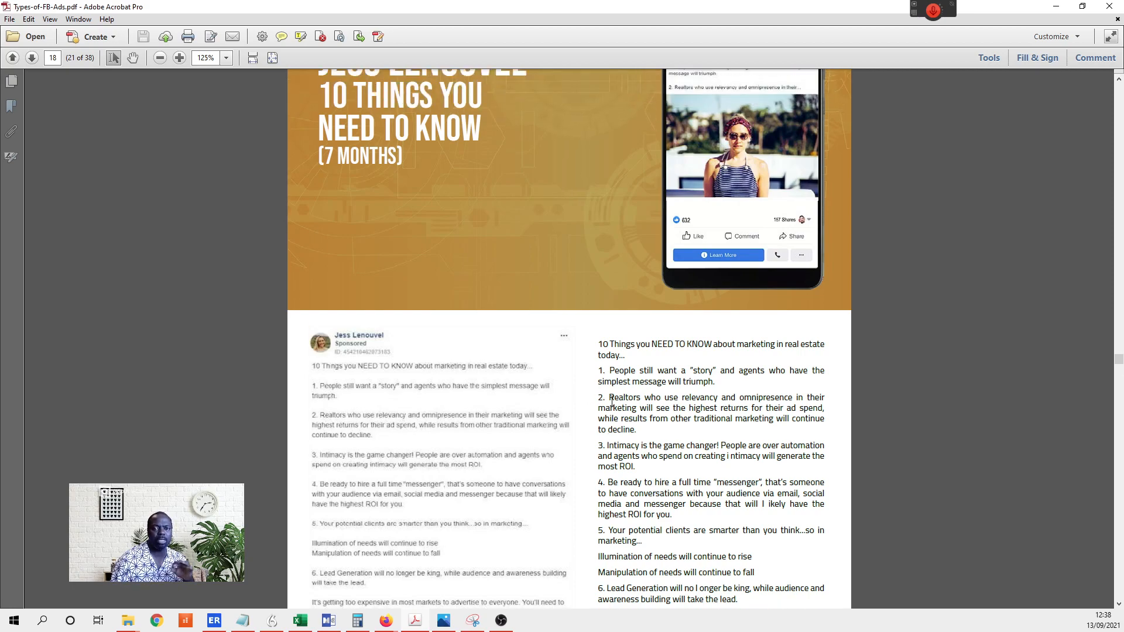
scroll(612, 401, "up", 1)
scroll(620, 400, "down", 1)
scroll(638, 398, "up", 3)
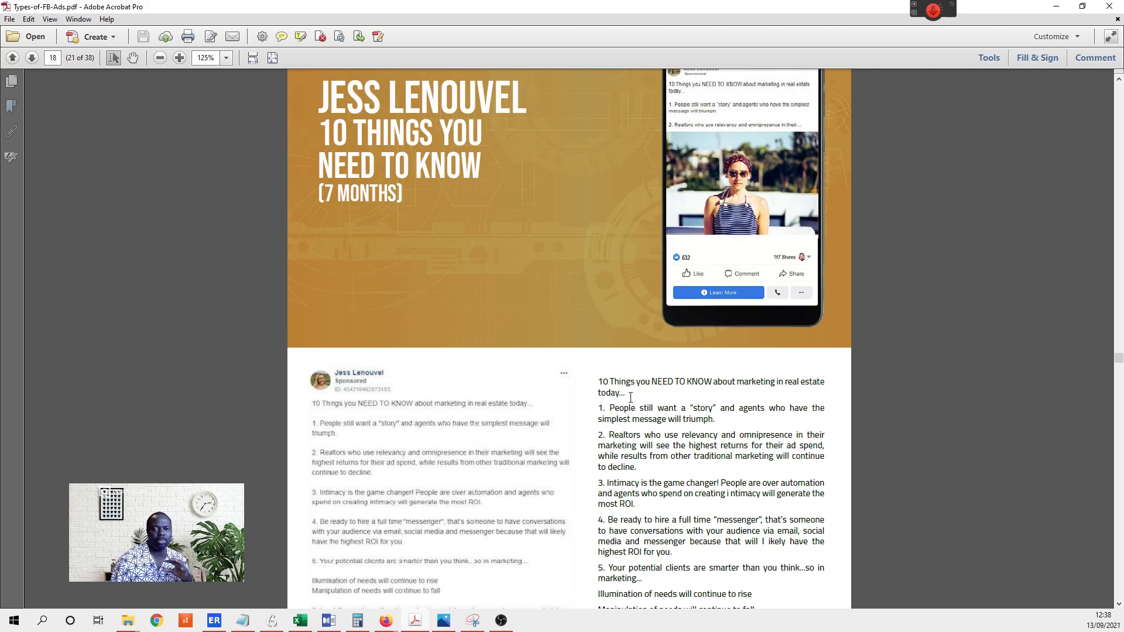
scroll(646, 395, "up", 1)
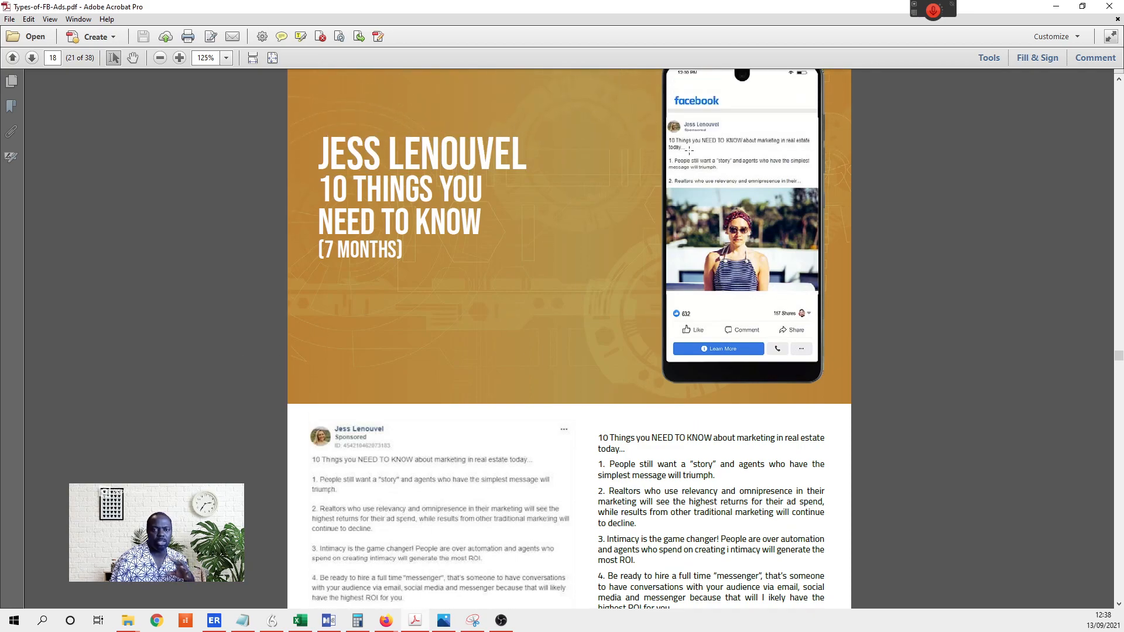
- Read through the ten numbered points of the "10 Things You Need to Know" ad copy on pages 18 and 19
scroll(623, 424, "down", 10)
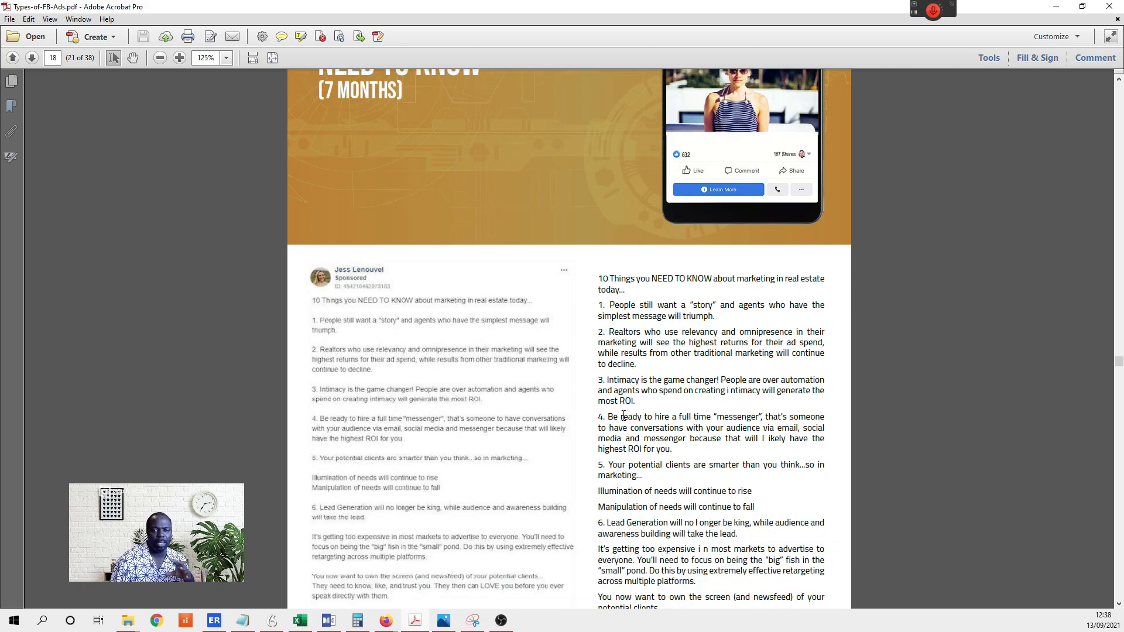
scroll(640, 410, "down", 2)
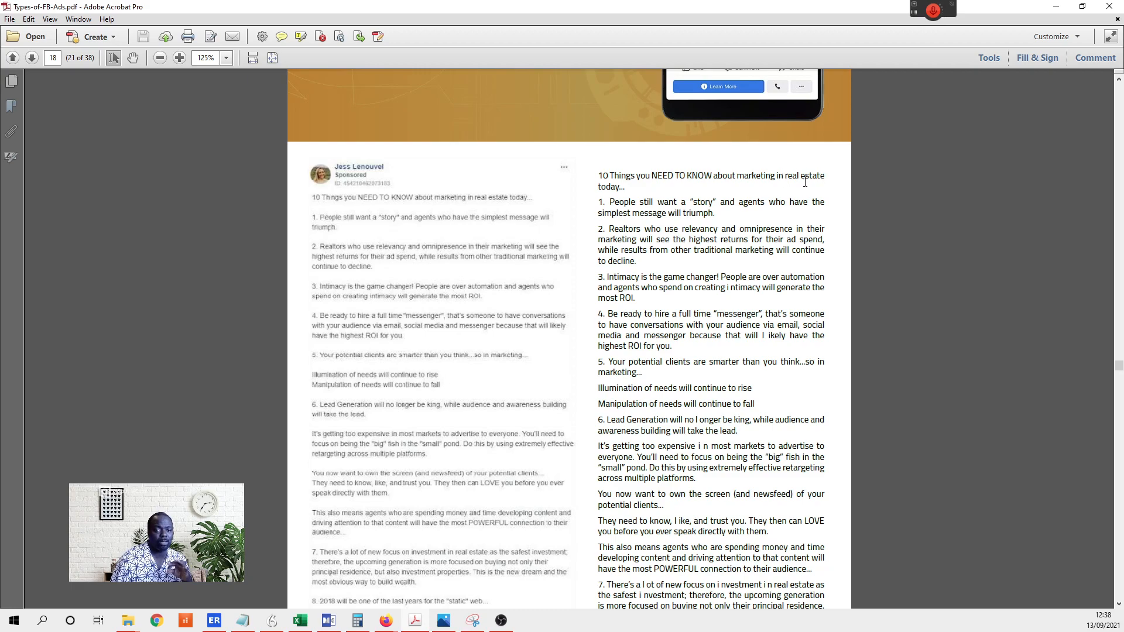
scroll(711, 182, "down", 10)
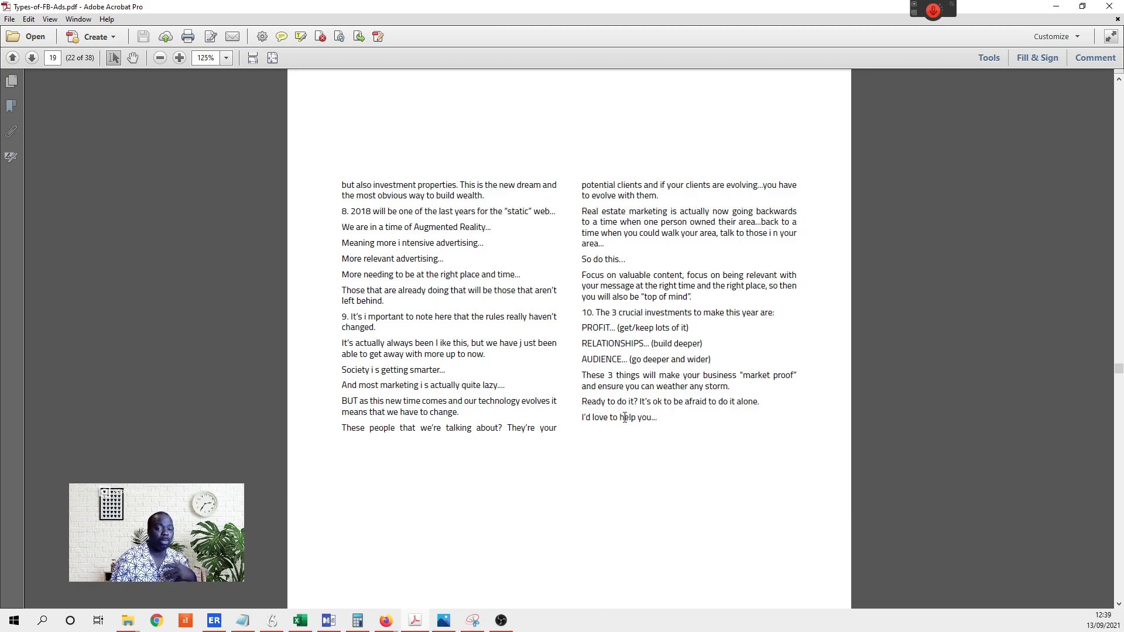
scroll(624, 417, "up", 3)
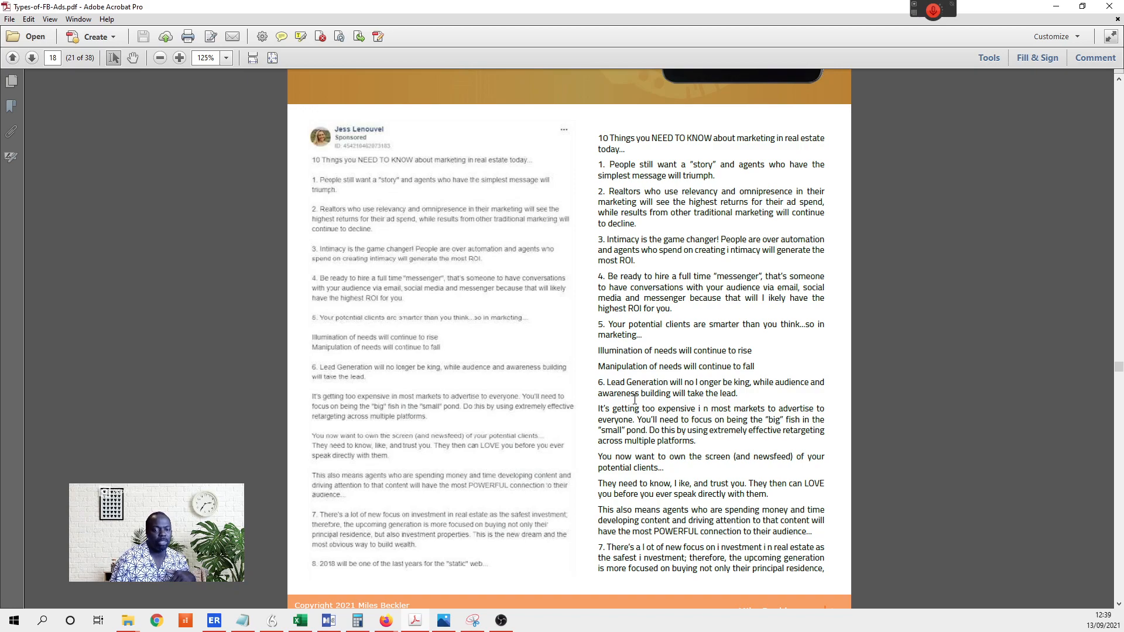
scroll(632, 400, "down", 2)
scroll(636, 398, "up", 2)
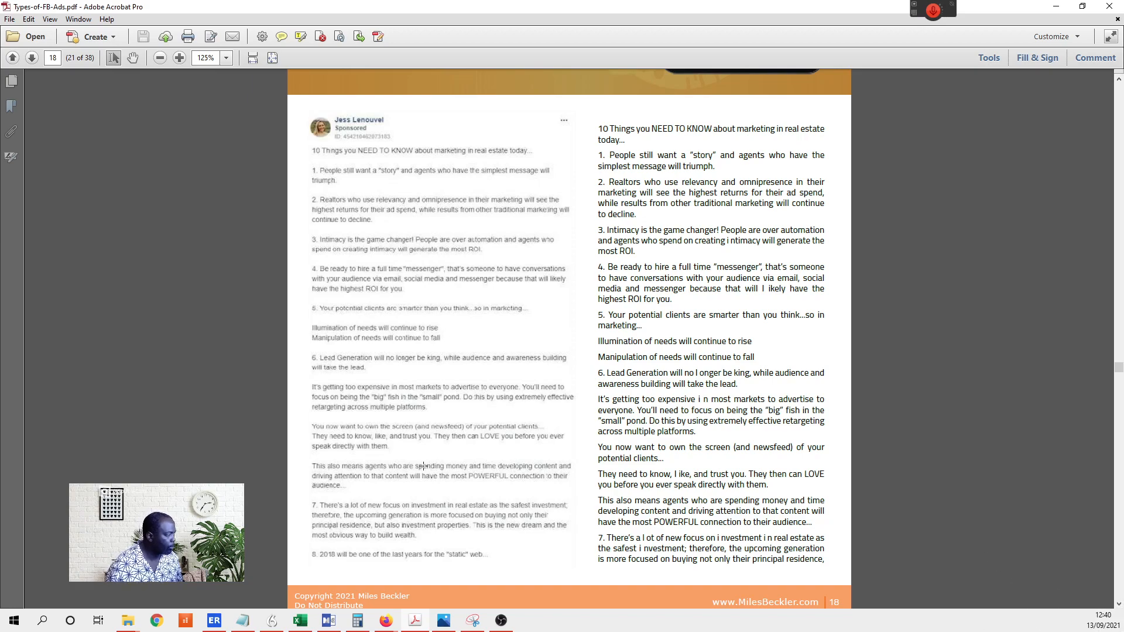
- Switch to the Ad prep document in ClosersCopy and enter "Example 1:" with the start of a second Example label two lines below
key("alt+Tab")
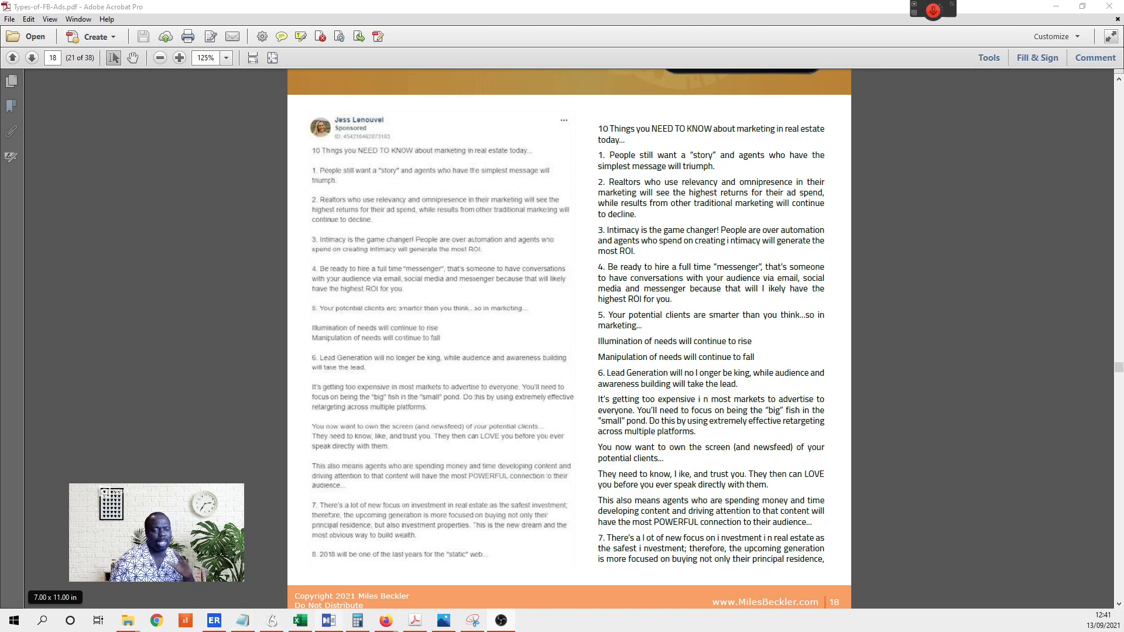
mouse_move(394, 625)
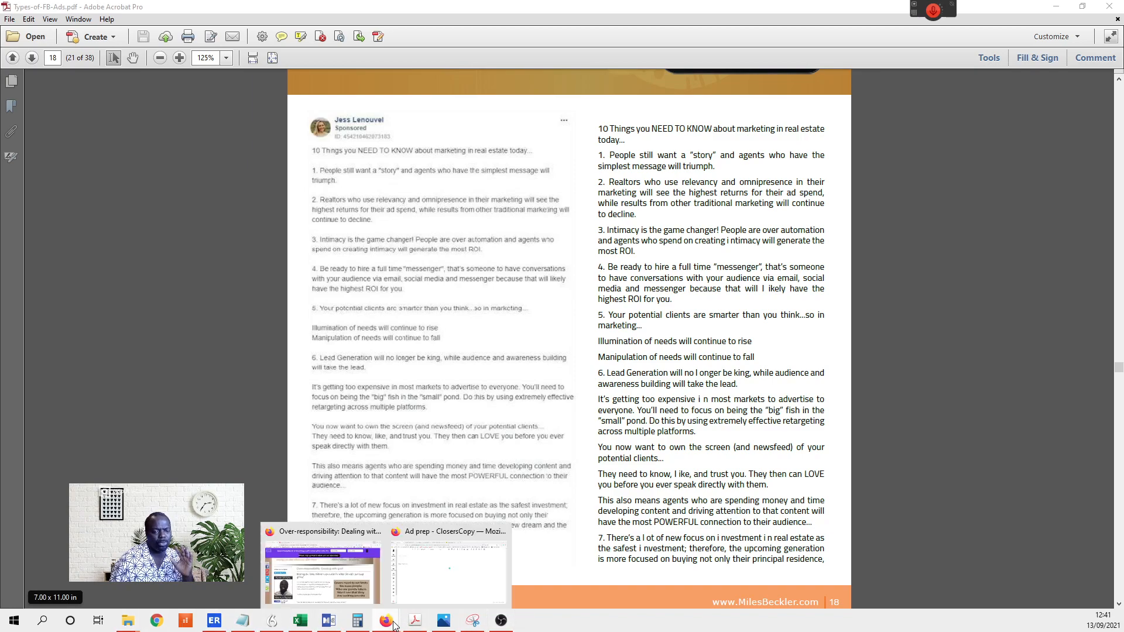
left_click(431, 597)
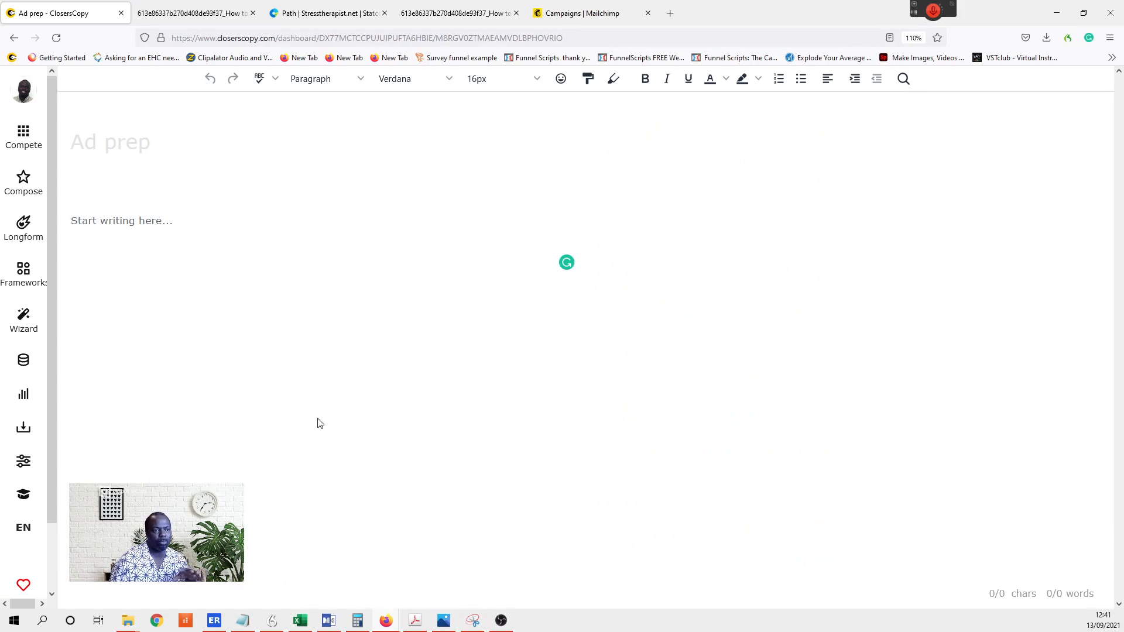
left_click(76, 223)
type("Examp")
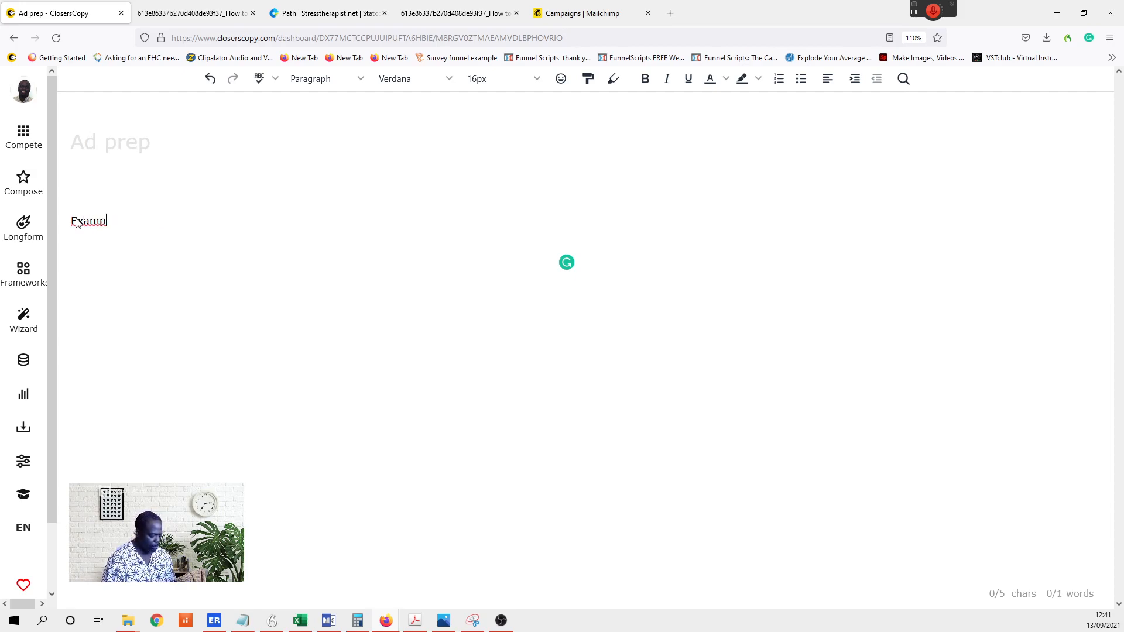
type("le 1:")
key("Return")
key("Return")
type("Examp")
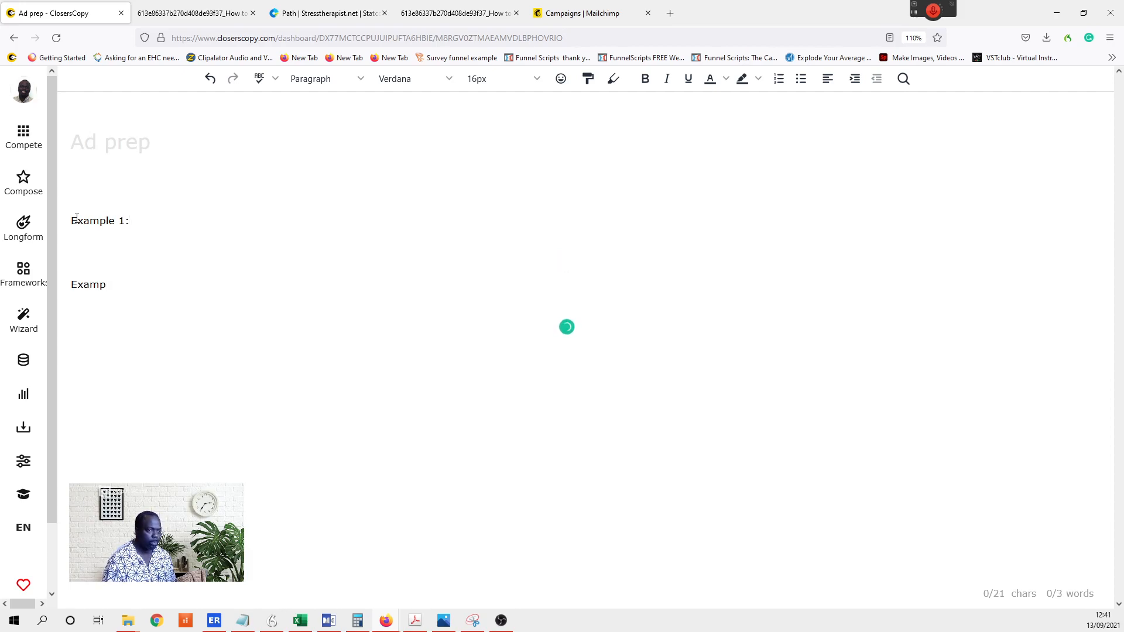
- Change the Example labels to "Topic 1:" and "Topic 2:", and add a "Topic 3:" label beneath them
left_click_drag(117, 220, 16, 225)
type("Topic")
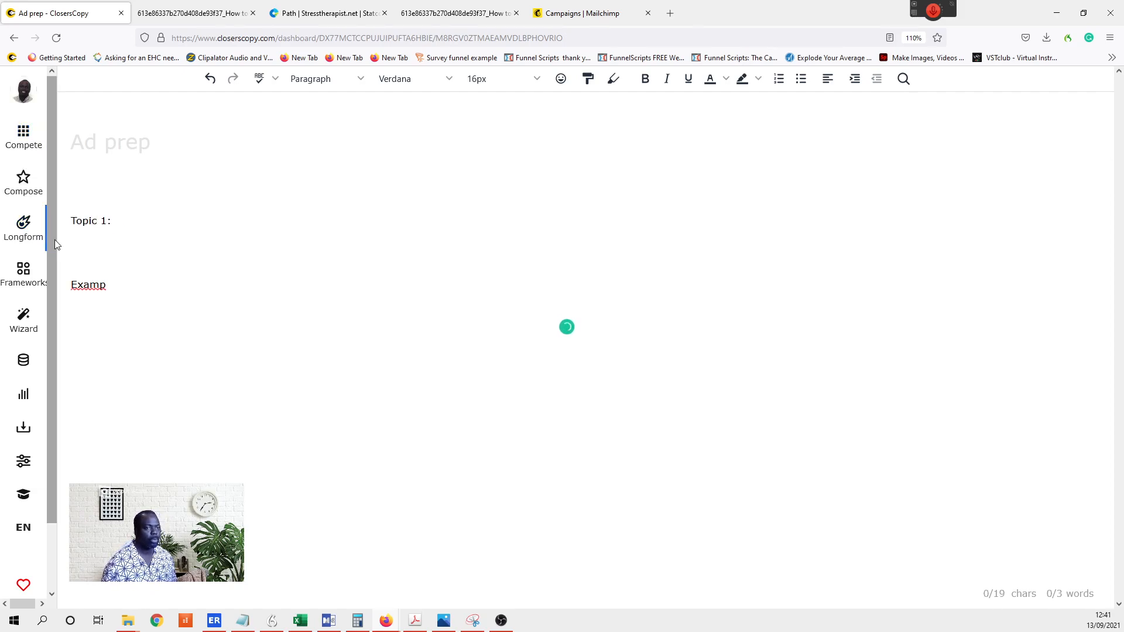
left_click_drag(125, 286, 5, 282)
type("Topic ")
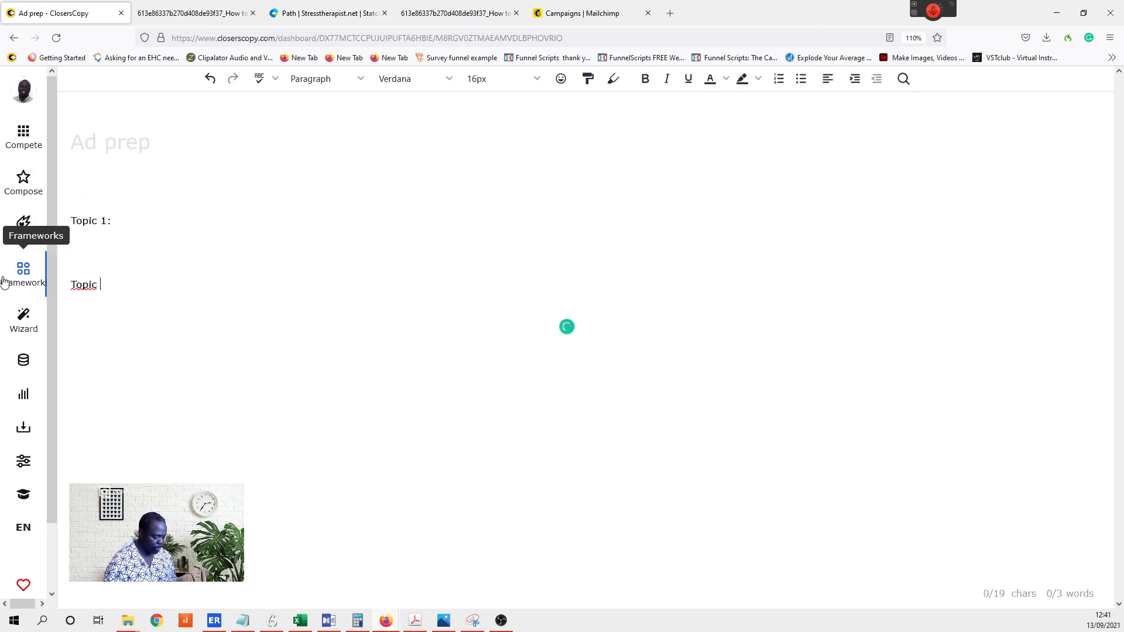
type("2@")
key("BackSpace")
type(":")
key("Return")
type("Topic ")
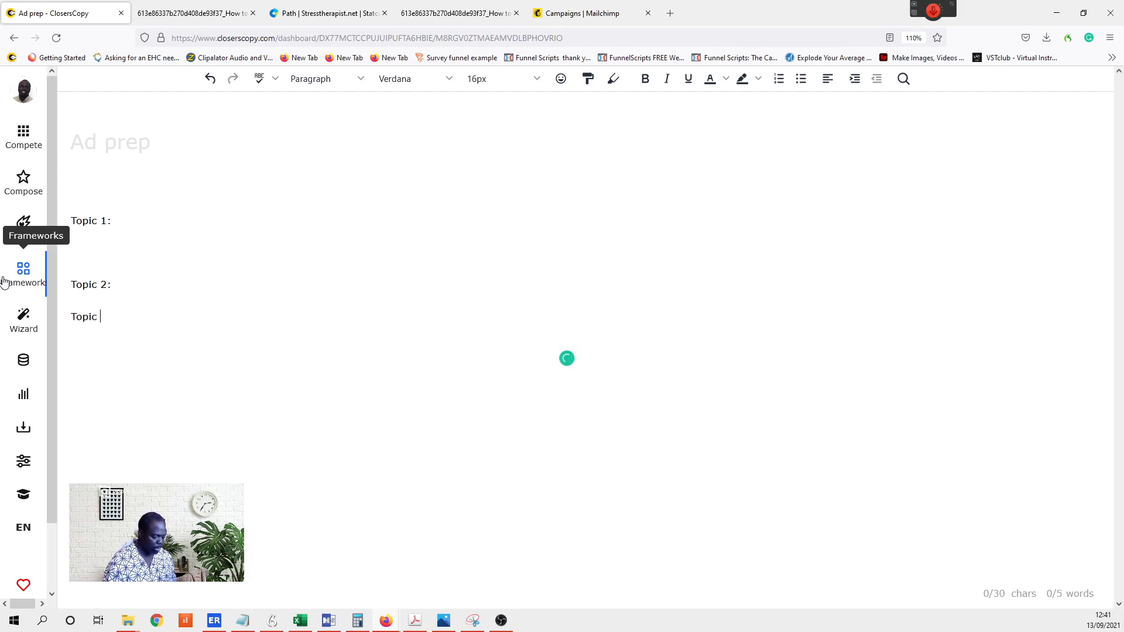
type("3:")
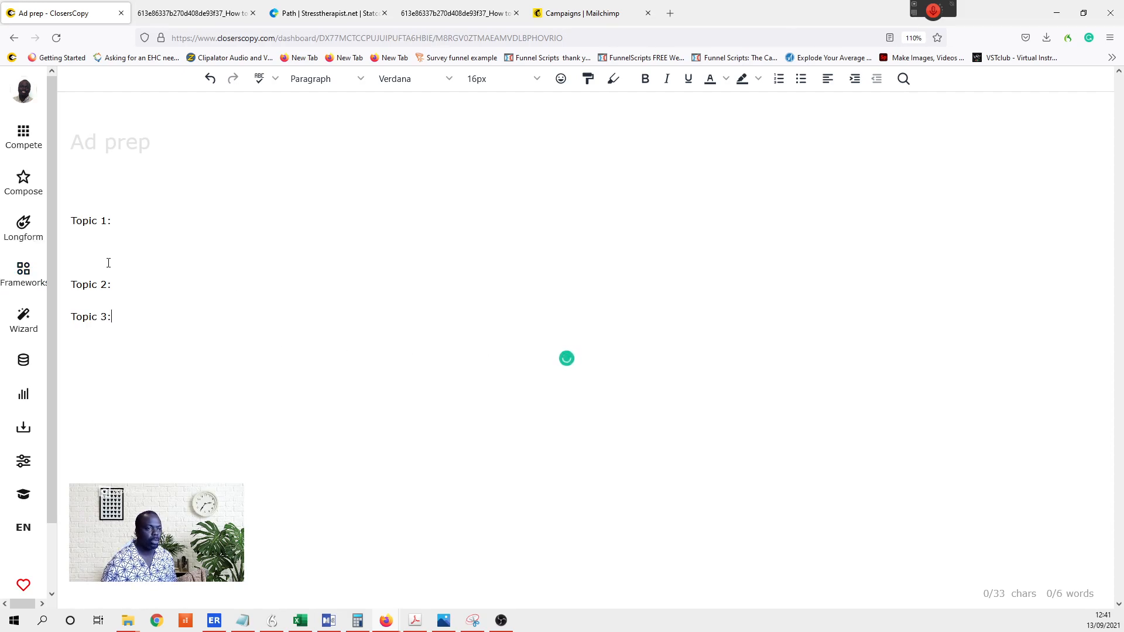
- Enter a "###" separator under Topic 1 and copy it to a new line under Topic 2
left_click(89, 252)
type("###")
left_click_drag(133, 258, 20, 245)
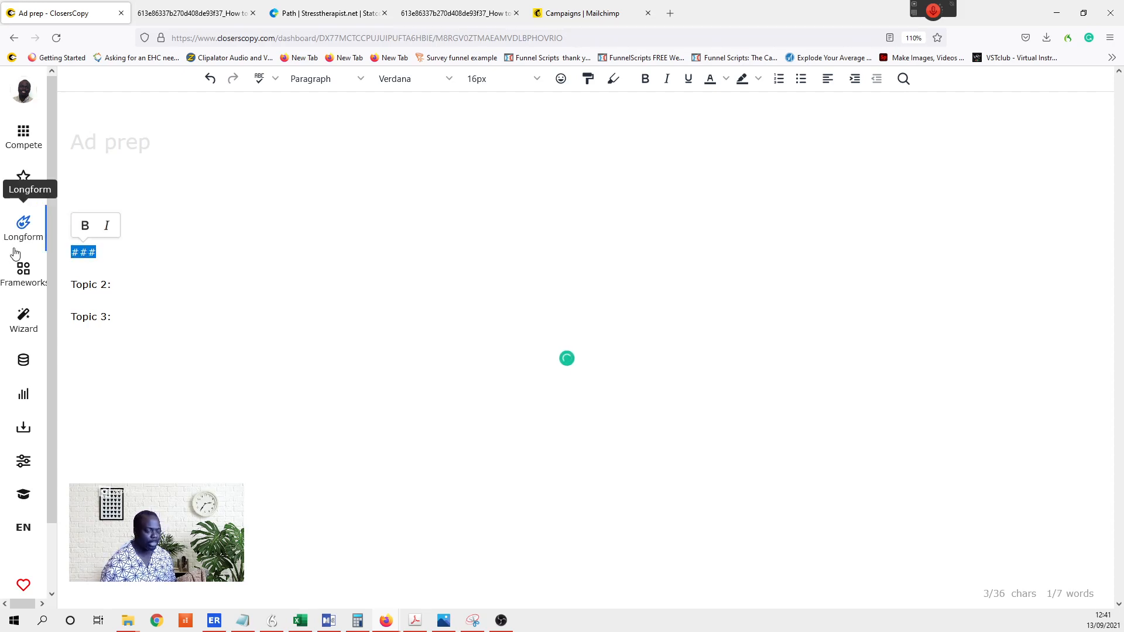
key("ctrl+c")
left_click(119, 283)
key("Return")
key("ctrl+v")
- Insert blank lines between Topics 1 and 2 and their separators, and add a "###" line under Topic 3
left_click(118, 286)
key("Return")
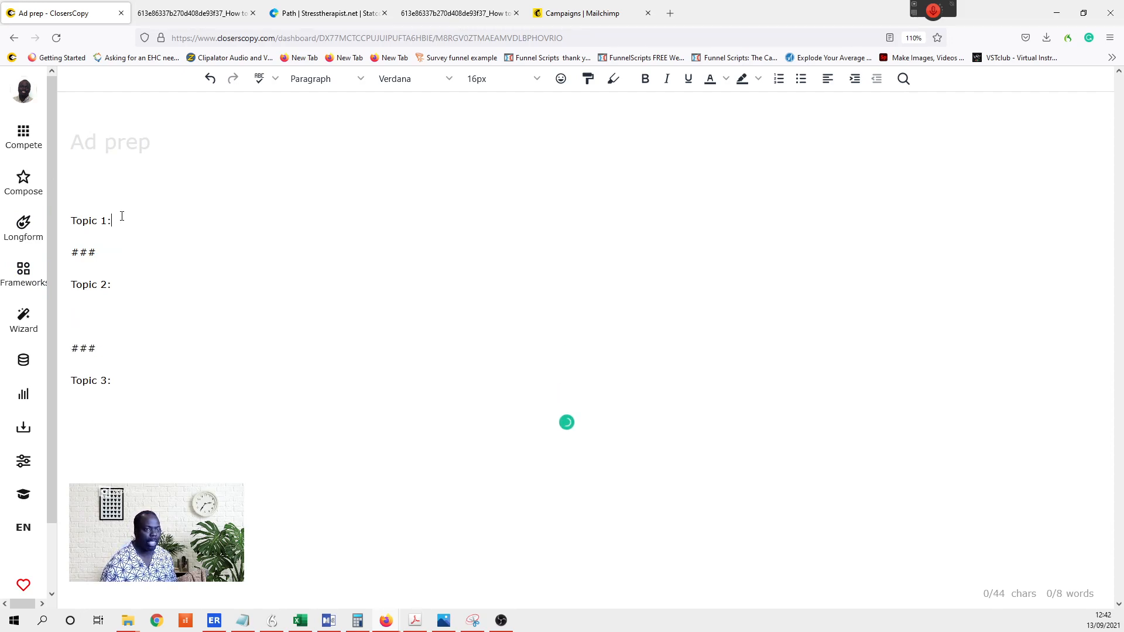
key("Return")
left_click(126, 414)
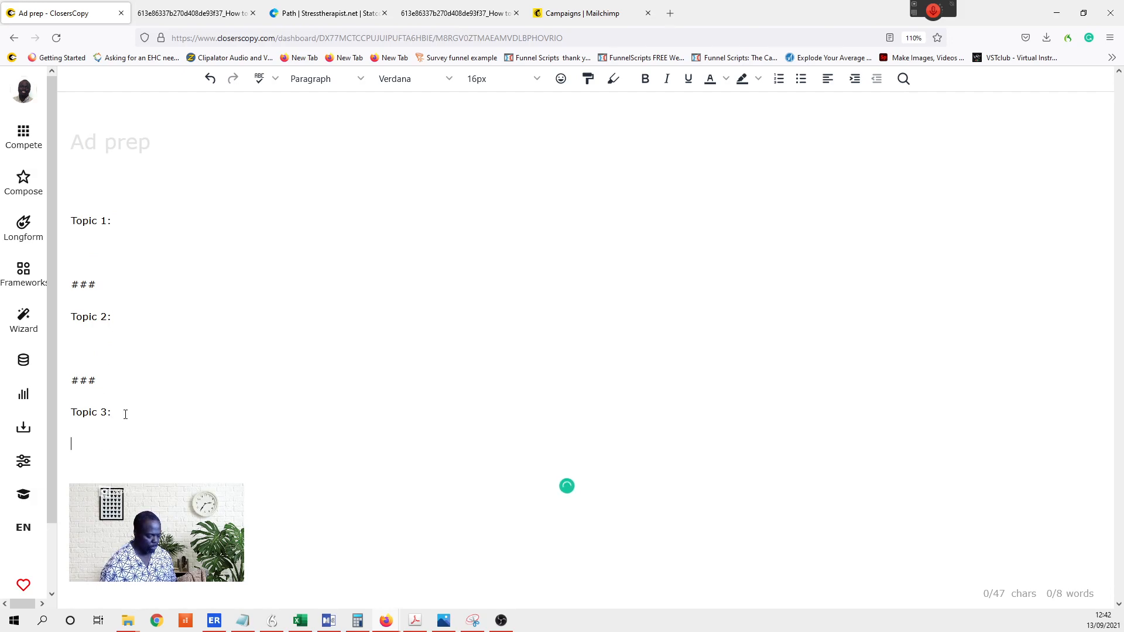
key("Return")
type("###")
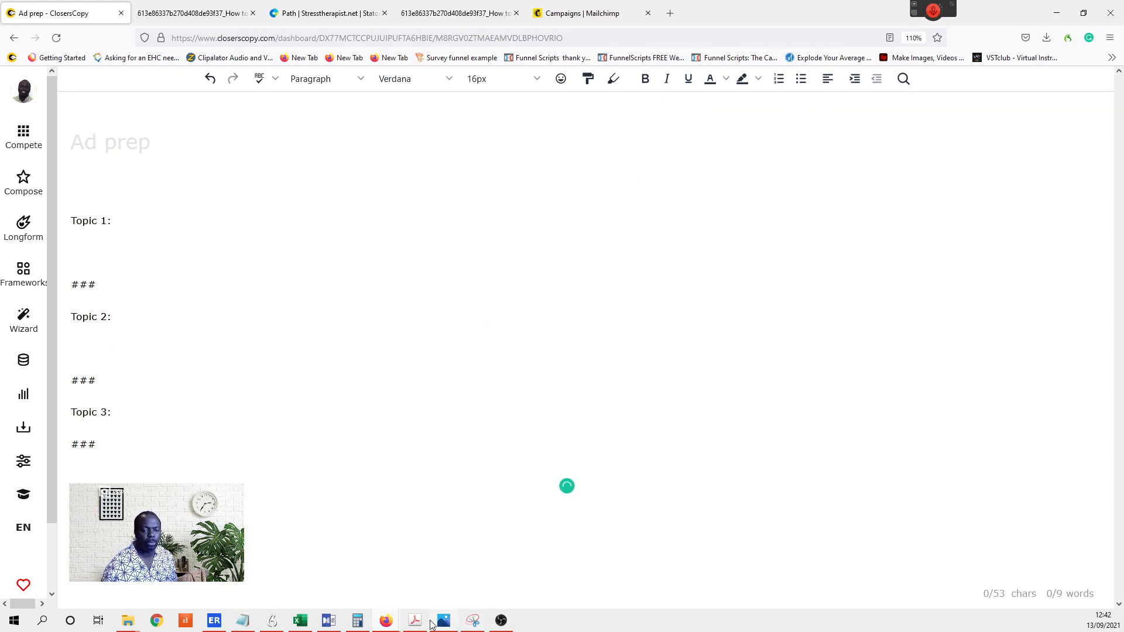
- Switch to Adobe Acrobat and copy the headline "10 Things you NEED TO KNOW about marketing in real estate today..." from page 18
left_click(462, 556)
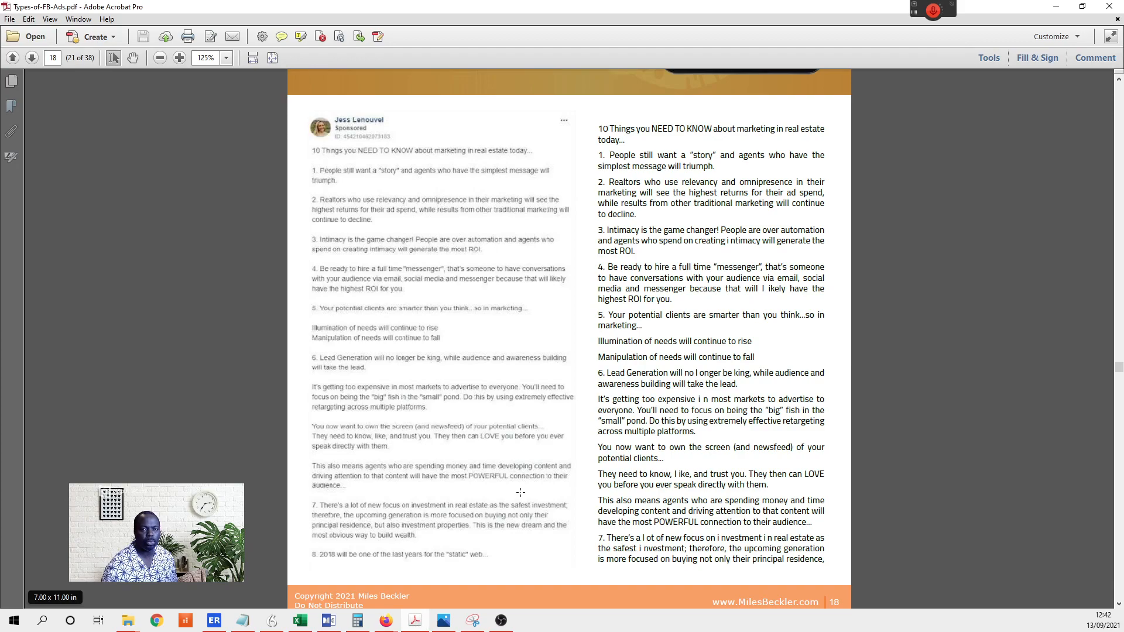
scroll(672, 220, "up", 1)
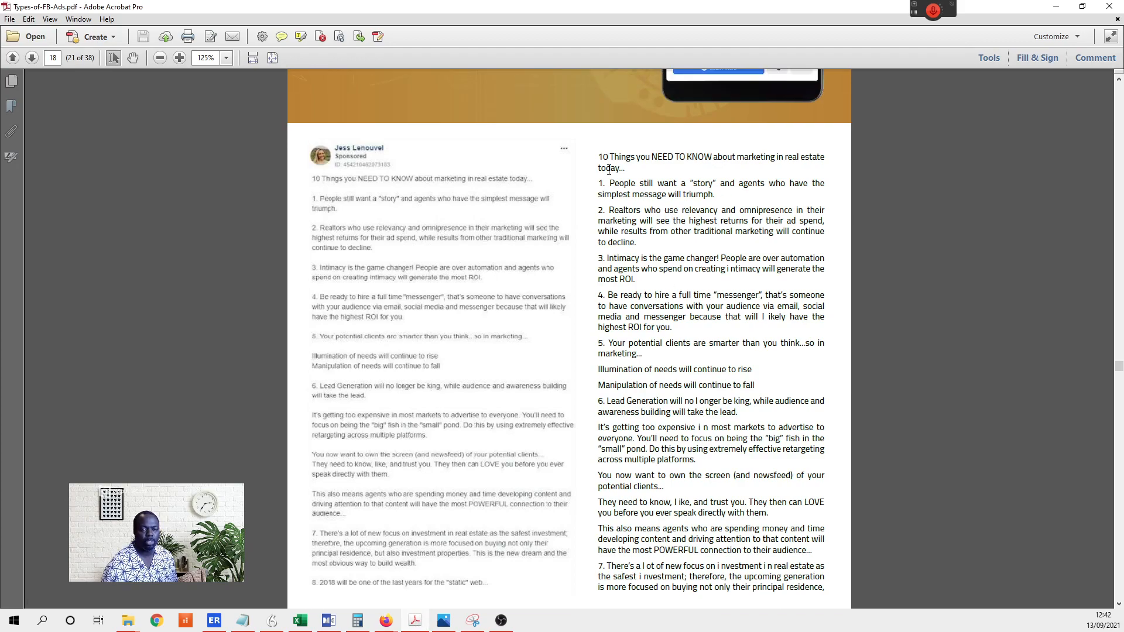
left_click_drag(597, 157, 631, 171)
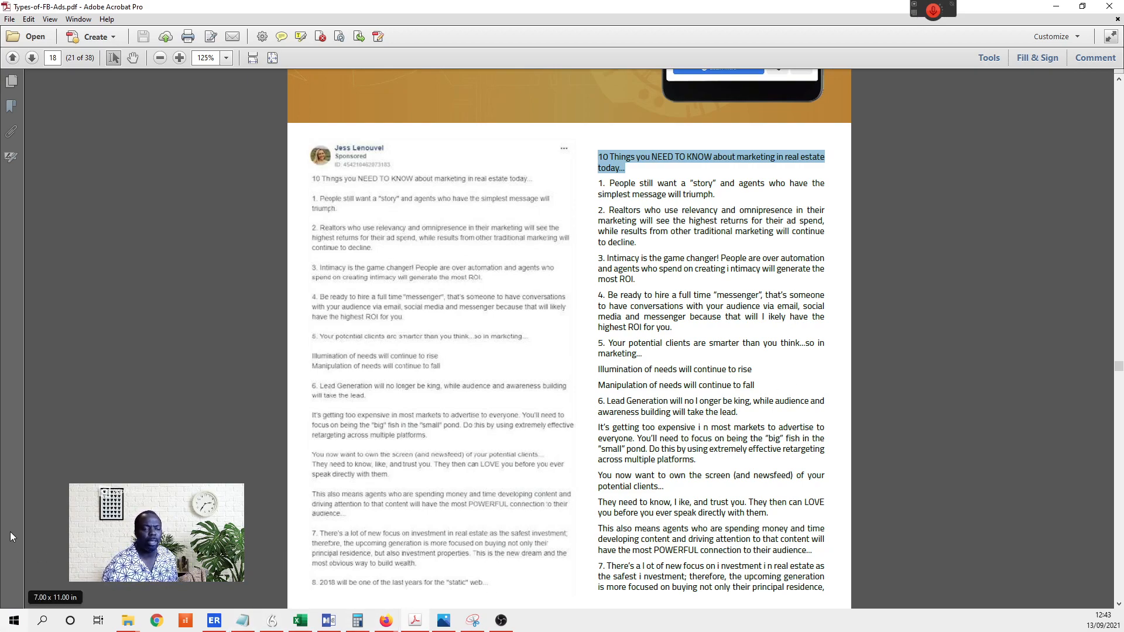
- Return to the Ad prep document and add "Attention grabber:" under Topic 1, followed by the copied headline on the same line
left_click(387, 621)
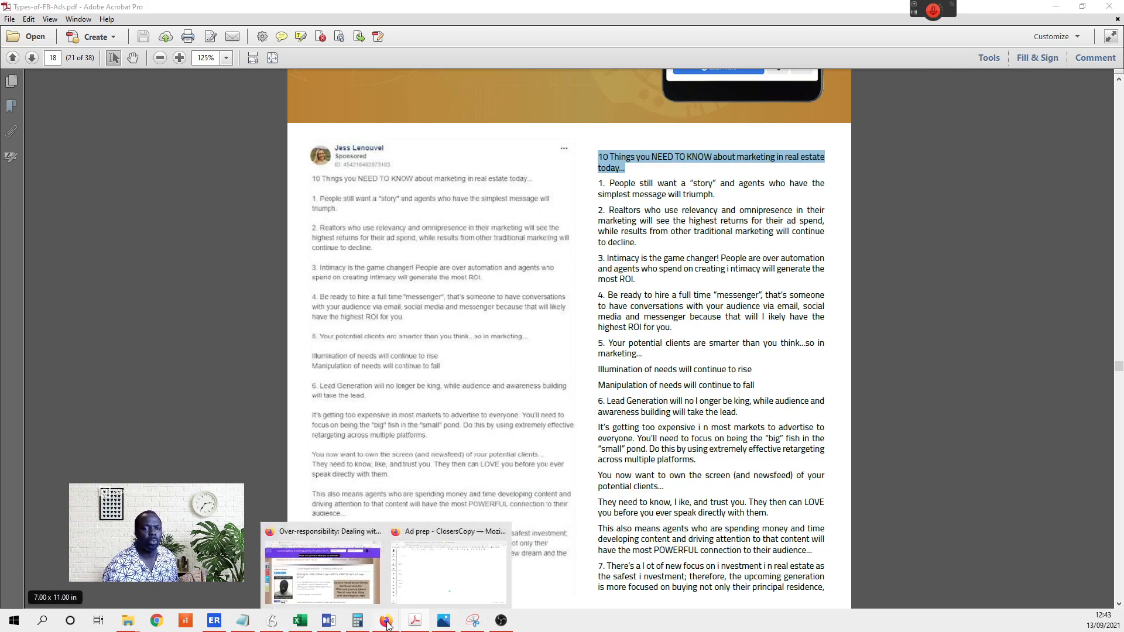
left_click(427, 575)
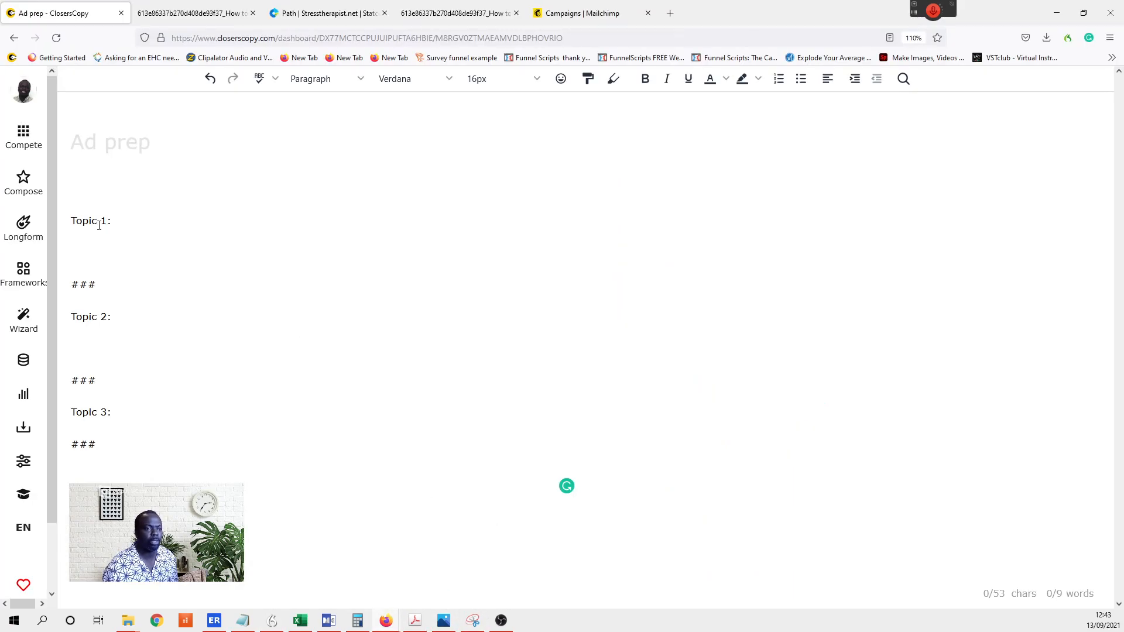
key("Return")
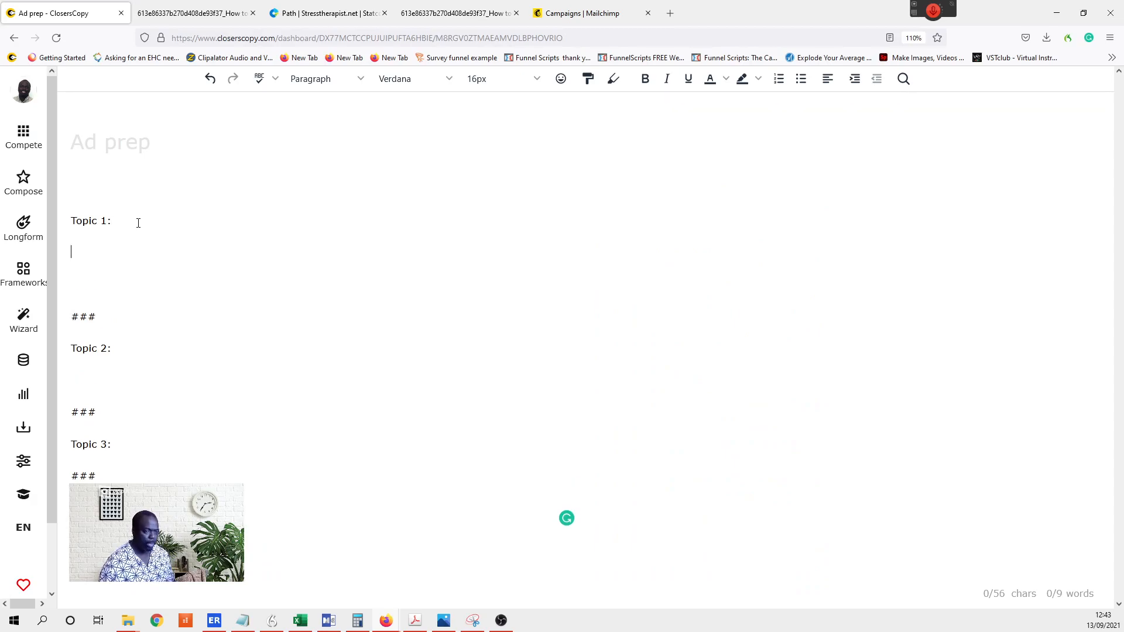
type("A")
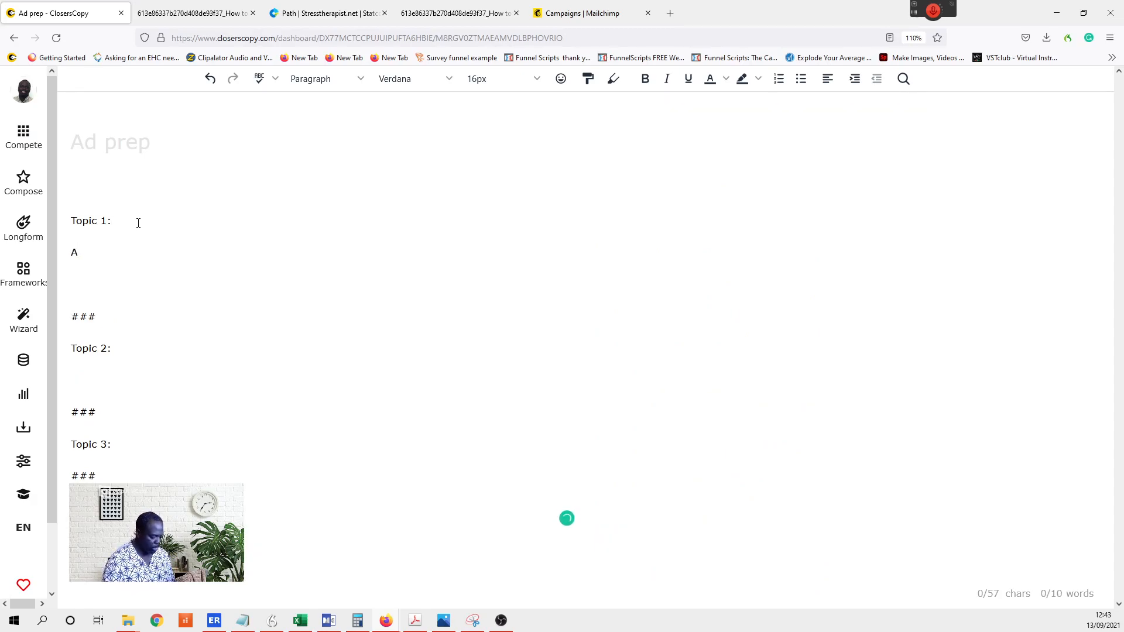
type("tten")
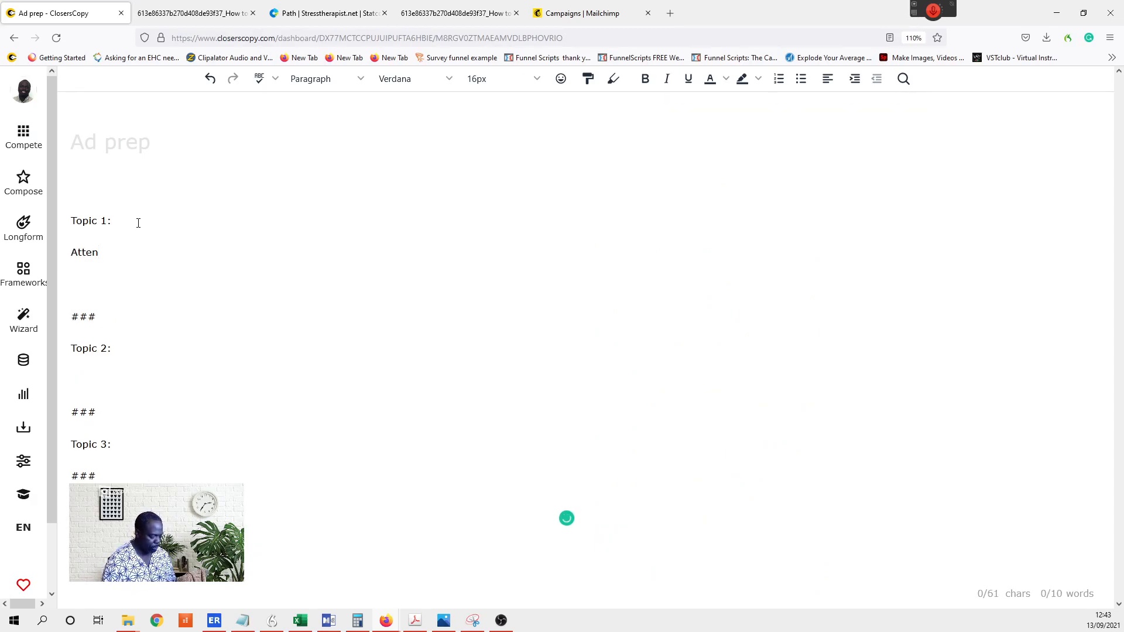
type("tion grabber:")
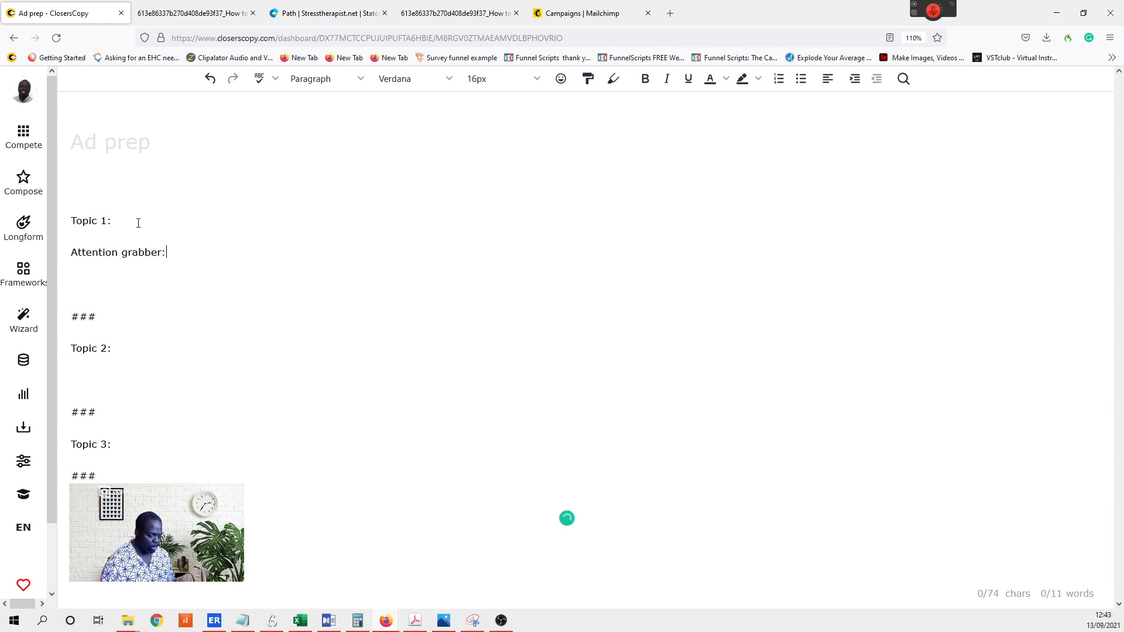
key("ctrl+v")
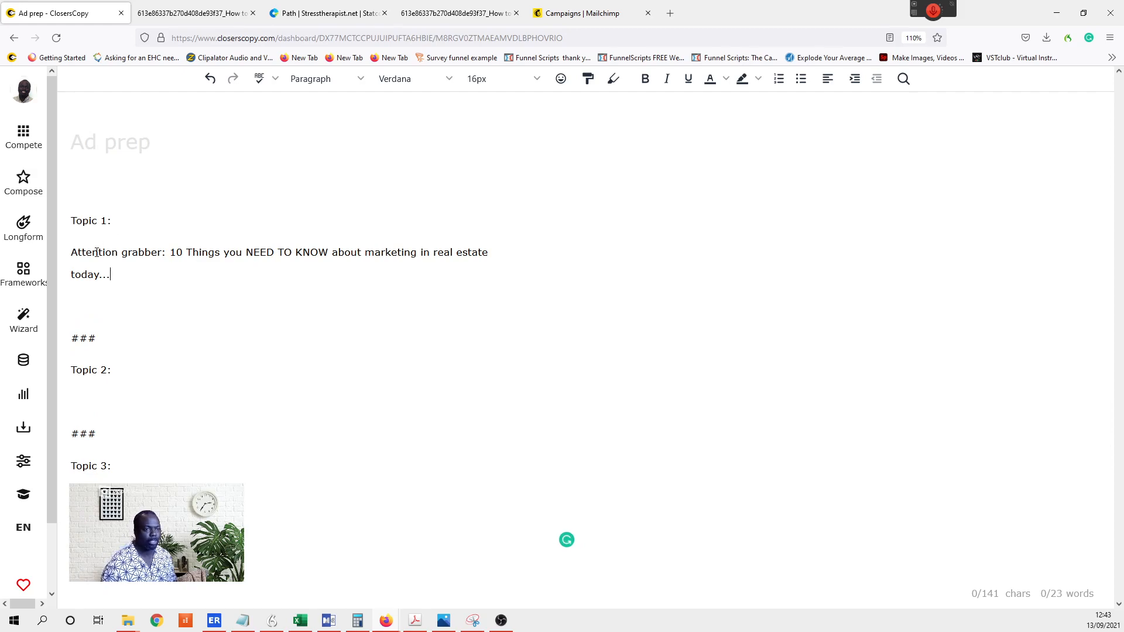
left_click(71, 275)
key("BackSpace")
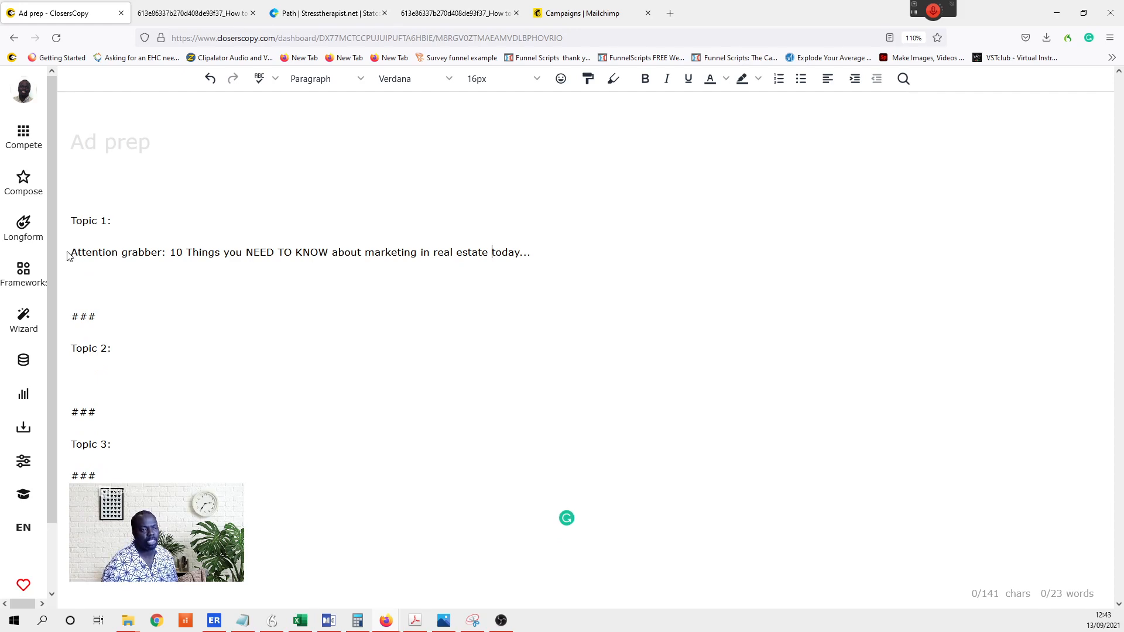
left_click_drag(74, 252, 167, 252)
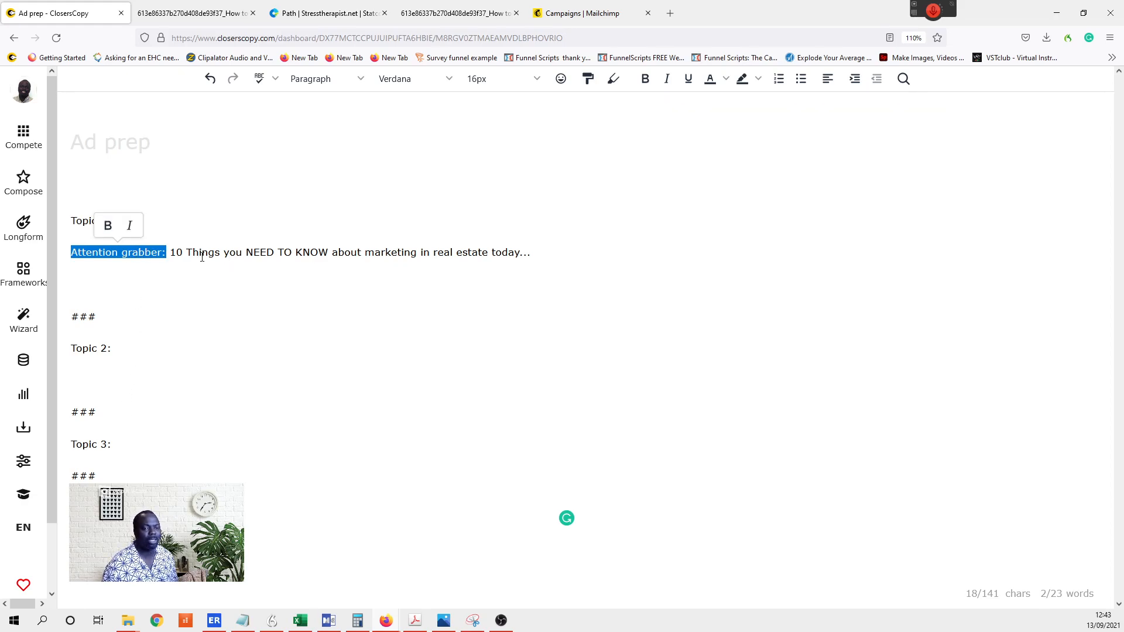
left_click(195, 287)
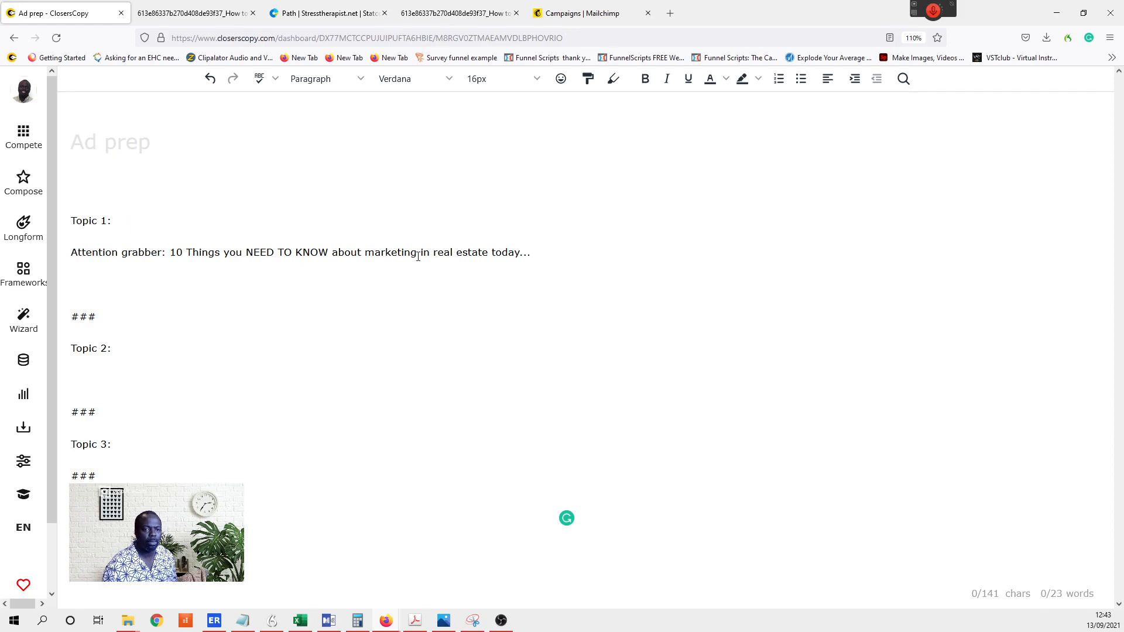
- Fill in Topic 1 as "real estate marketting", reusing the words "real estate" from the attention grabber
left_click_drag(488, 253, 433, 253)
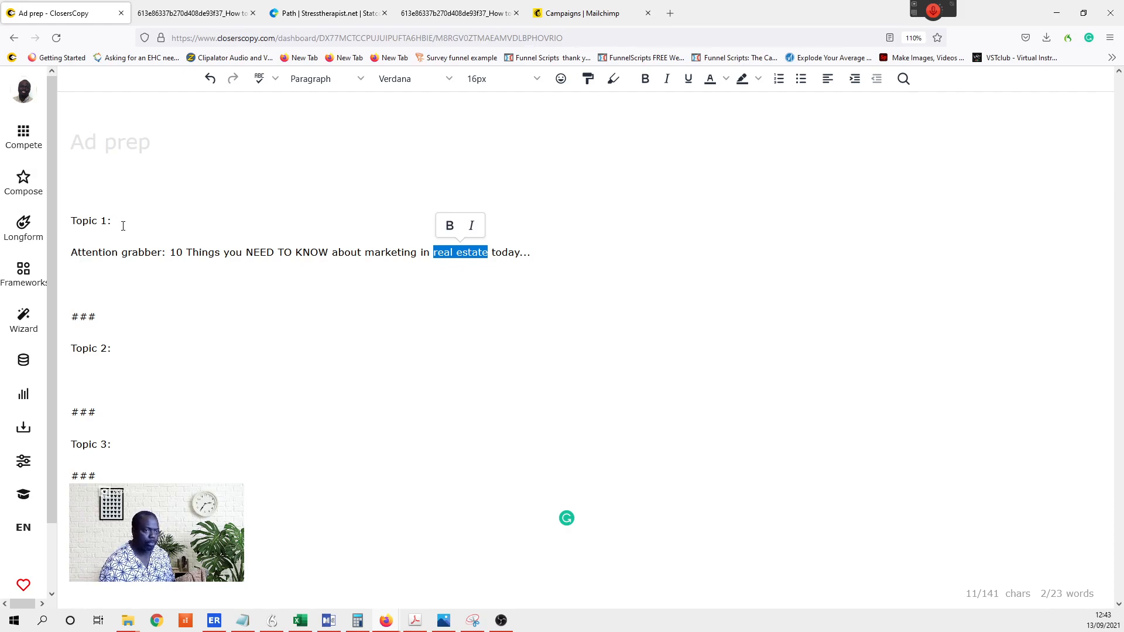
left_click(119, 222)
key("ctrl+v")
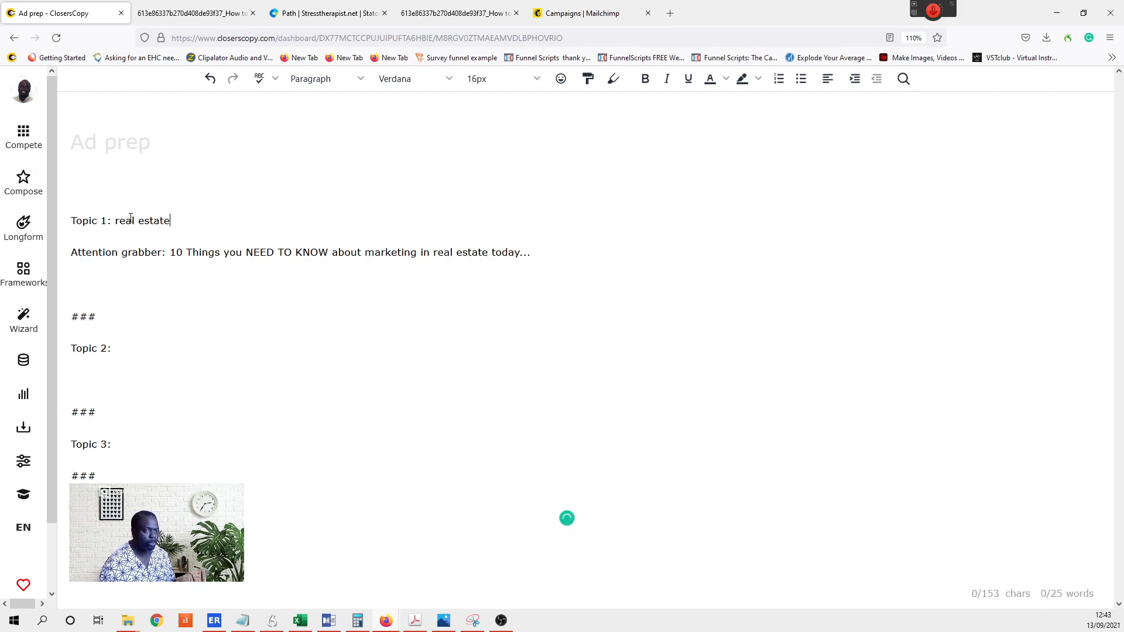
type("ma")
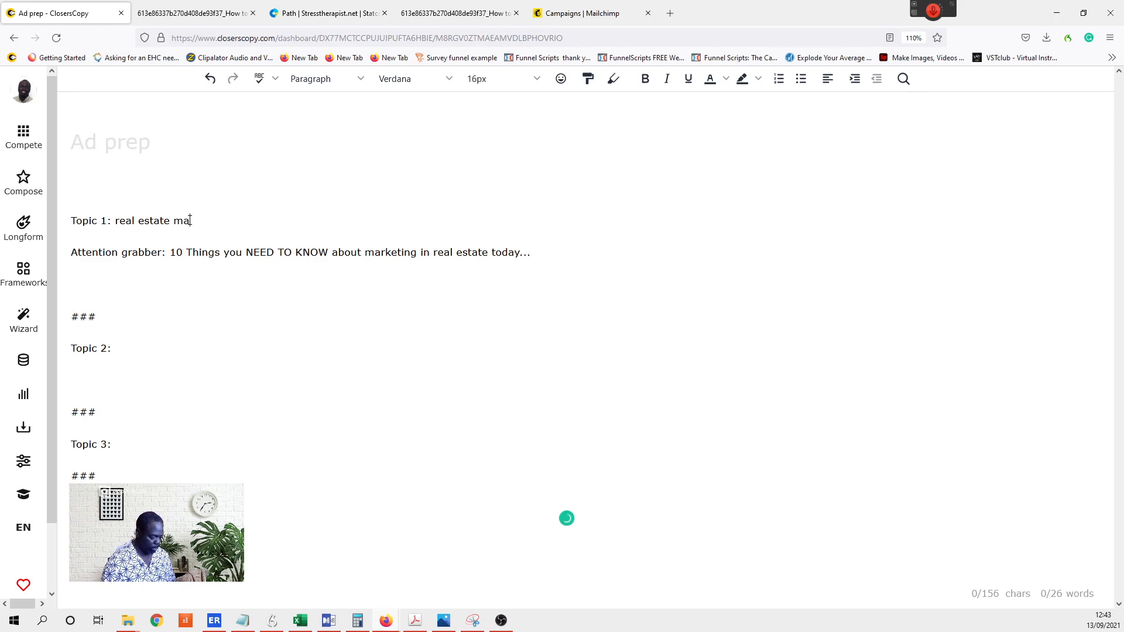
type("rketting")
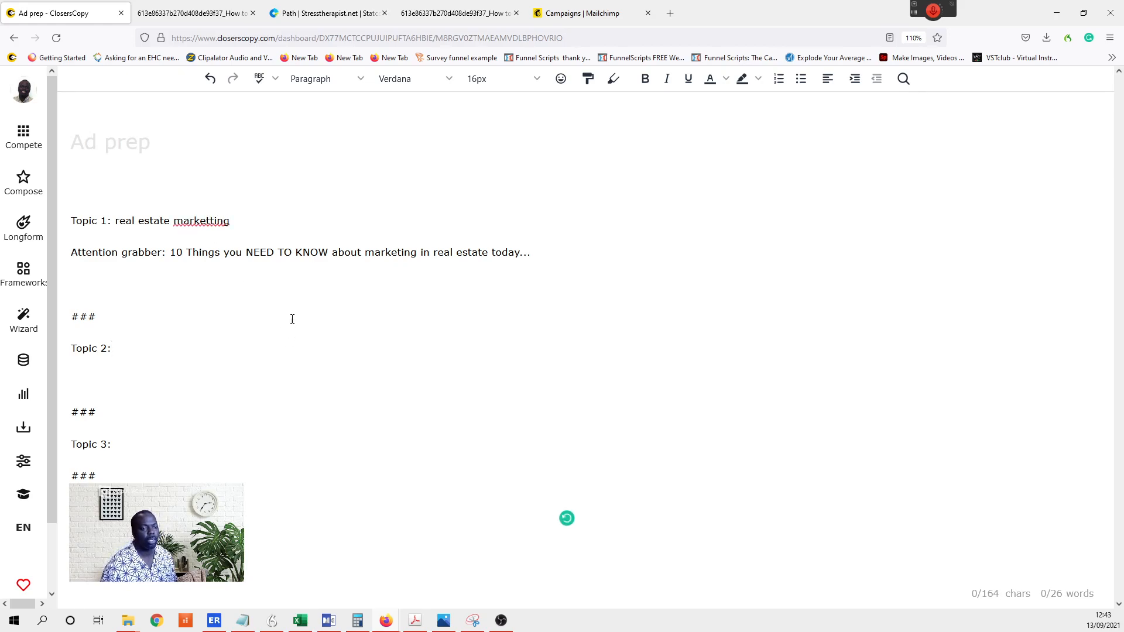
- Correct the misspelled word in Topic 1 to "marketing" and add a "Bullets:" line under the attention grabber
right_click(205, 227)
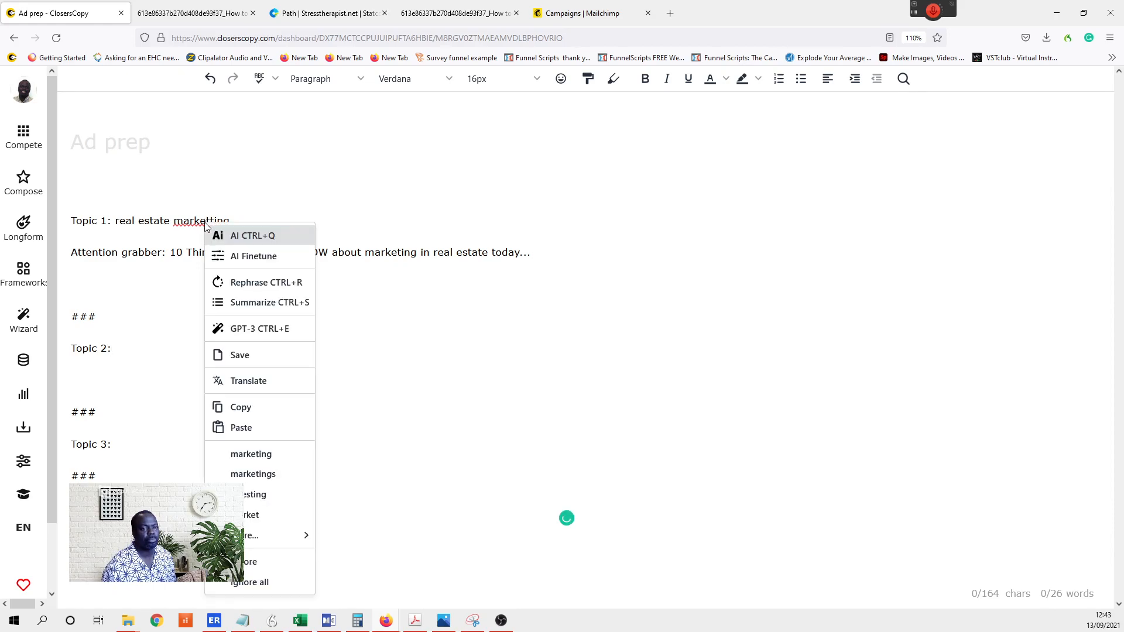
left_click(252, 453)
left_click(176, 287)
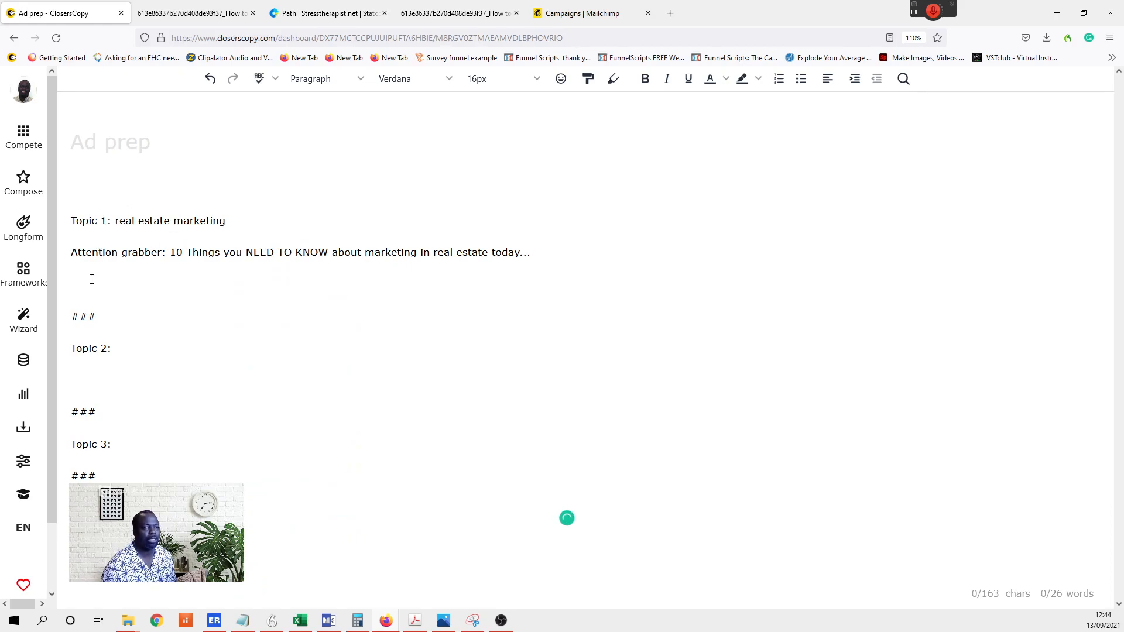
type("Bu")
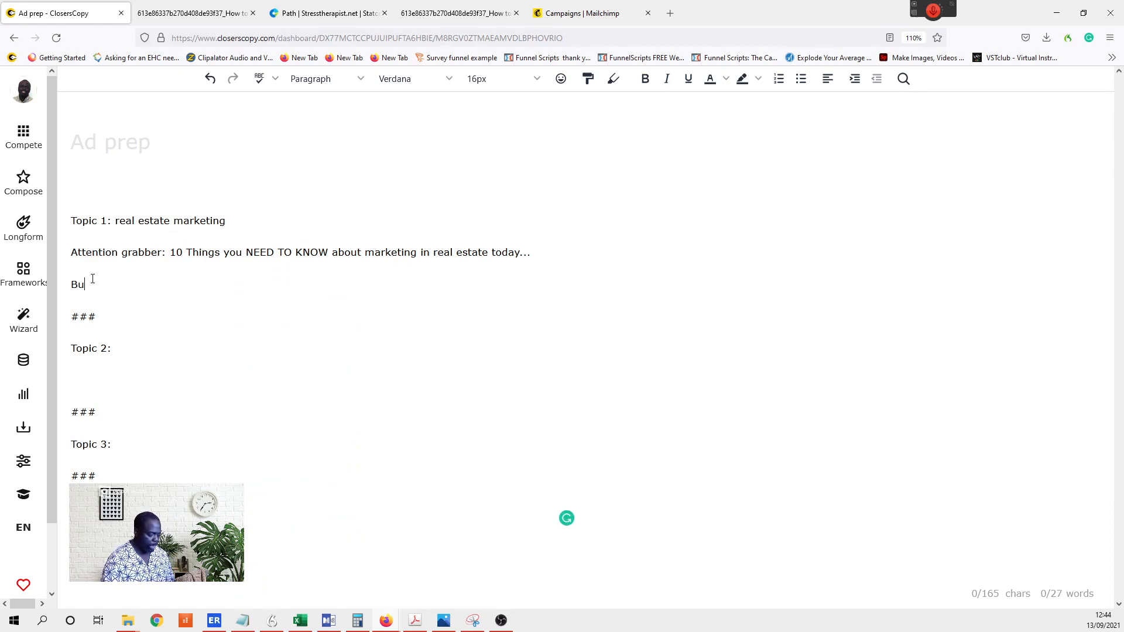
type("ll")
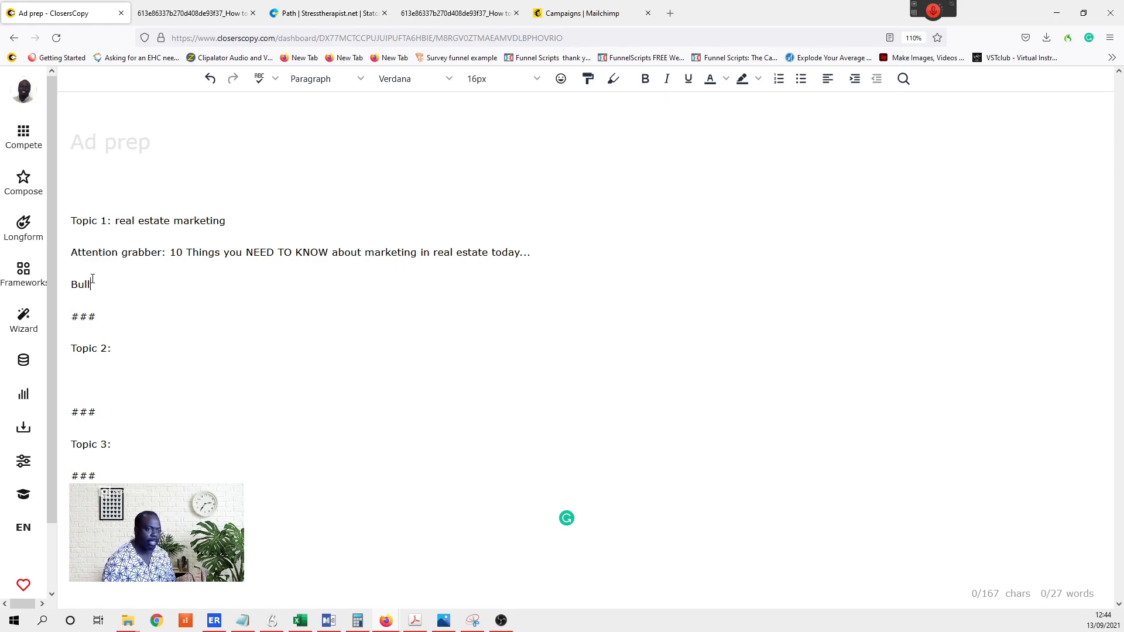
type("ets:")
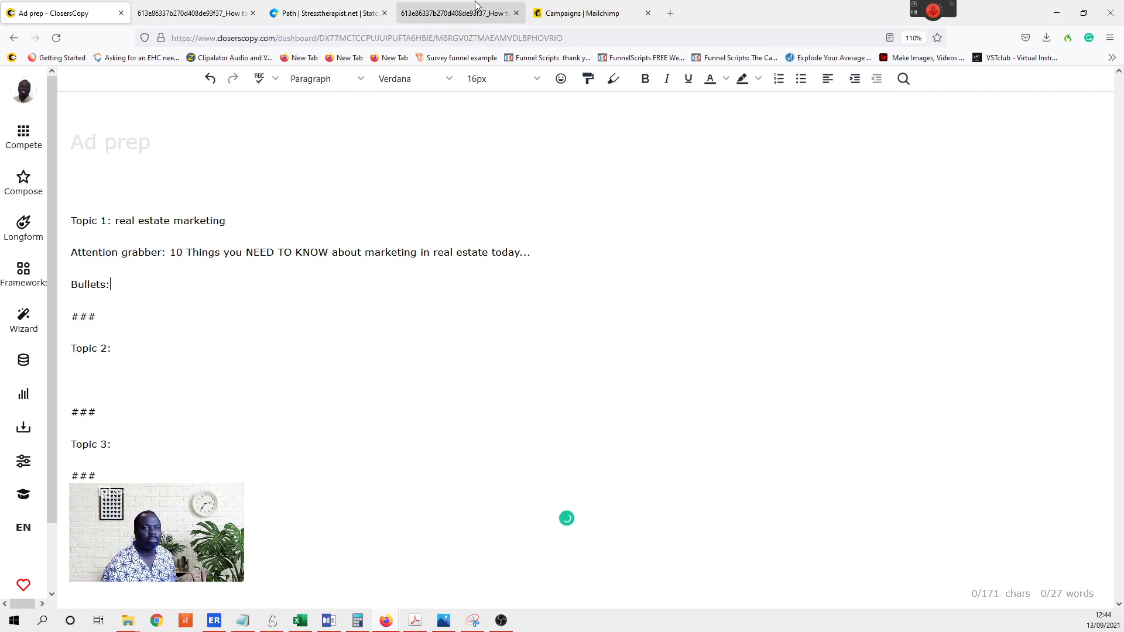
- Switch to Adobe Acrobat and copy point 1 of the real estate ad, "People still want a "story"...", from page 18
left_click(566, 18)
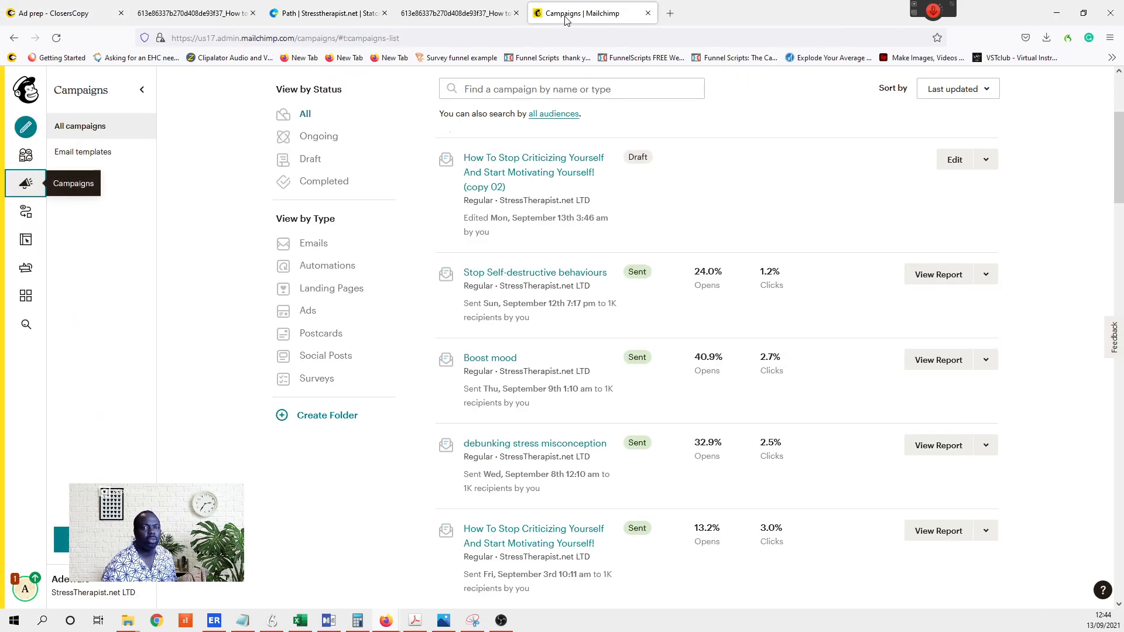
left_click(439, 14)
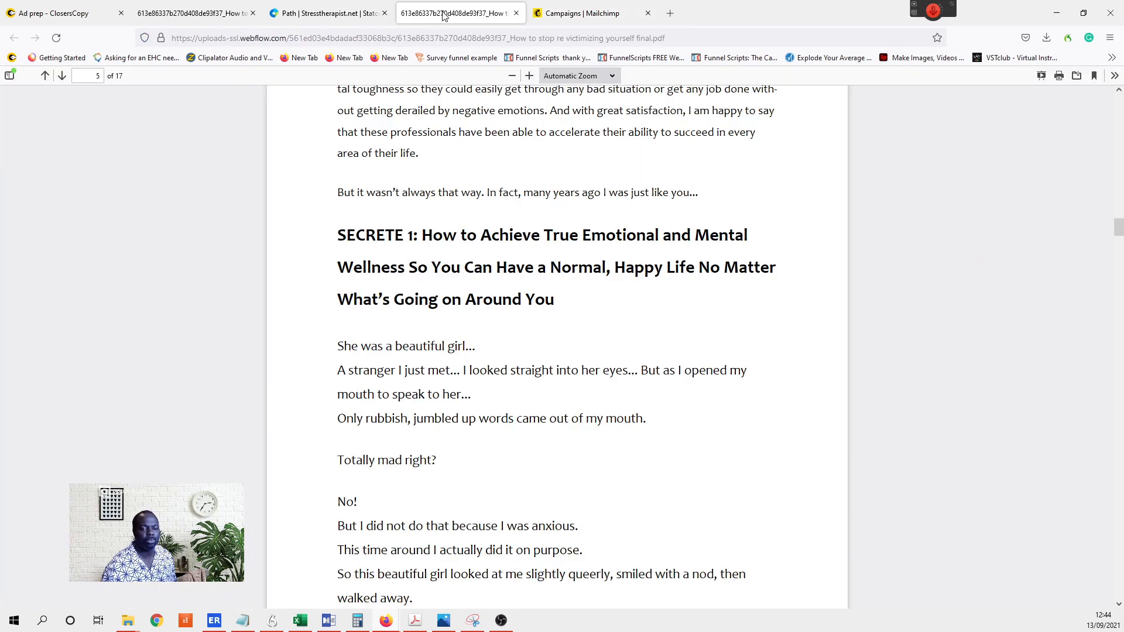
left_click(414, 623)
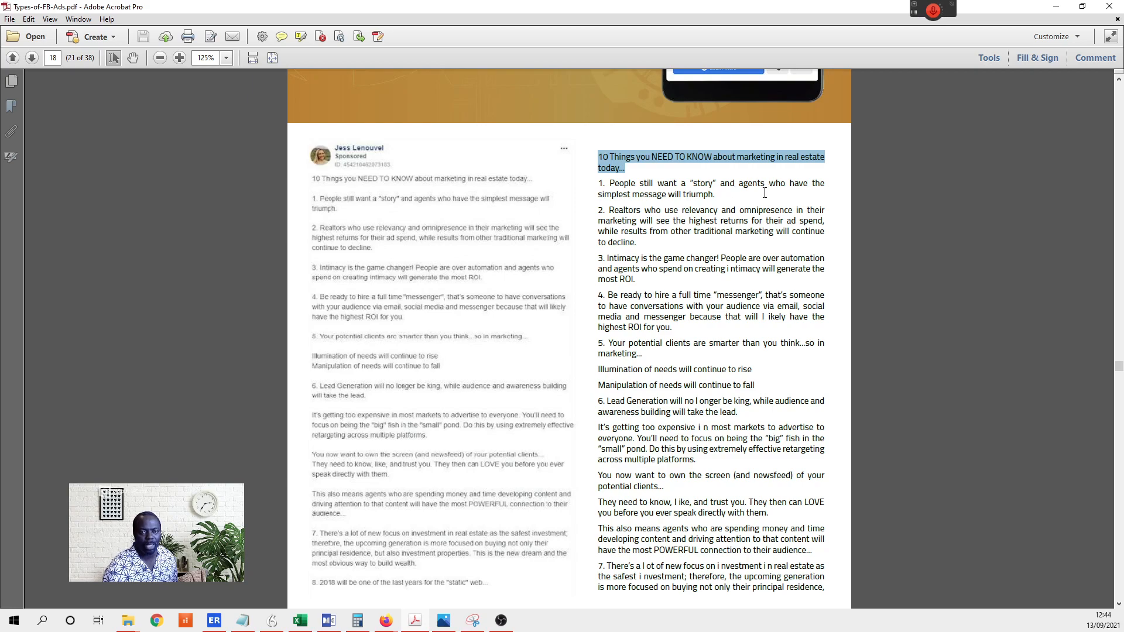
mouse_move(720, 187)
left_mouse_down()
mouse_move(603, 186)
mouse_move(719, 188)
mouse_move(735, 211)
mouse_move(717, 194)
left_mouse_up()
key("ctrl+c")
left_click(672, 194)
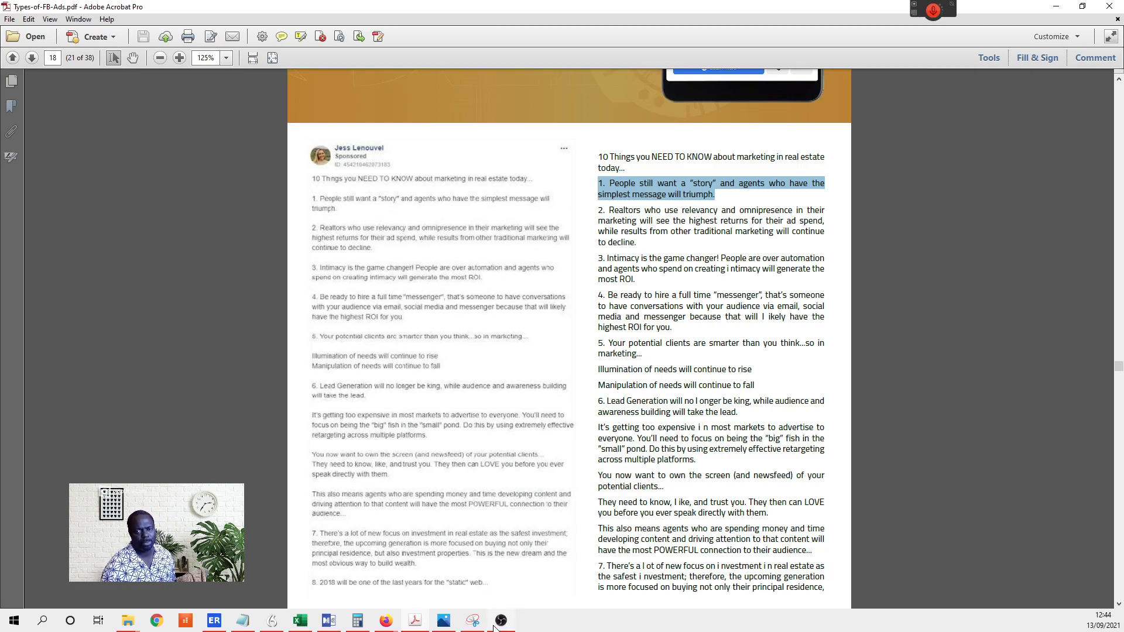
- Return to the Ad prep document in Firefox and paste point 1 below "Bullets:", joining its broken lines into a single line
mouse_move(494, 627)
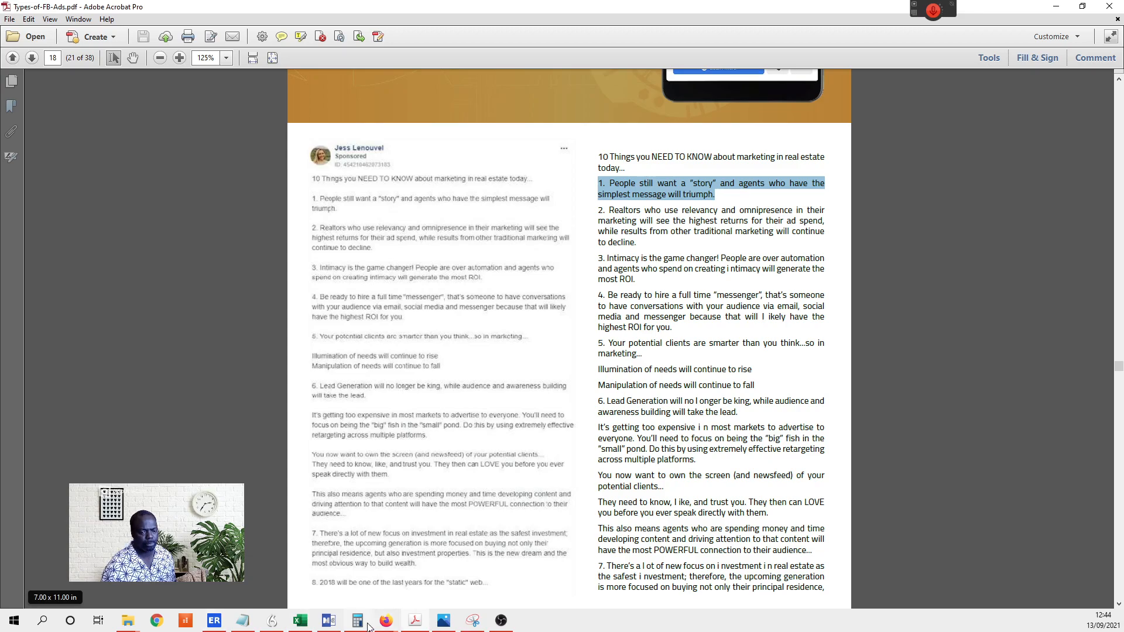
left_click(385, 622)
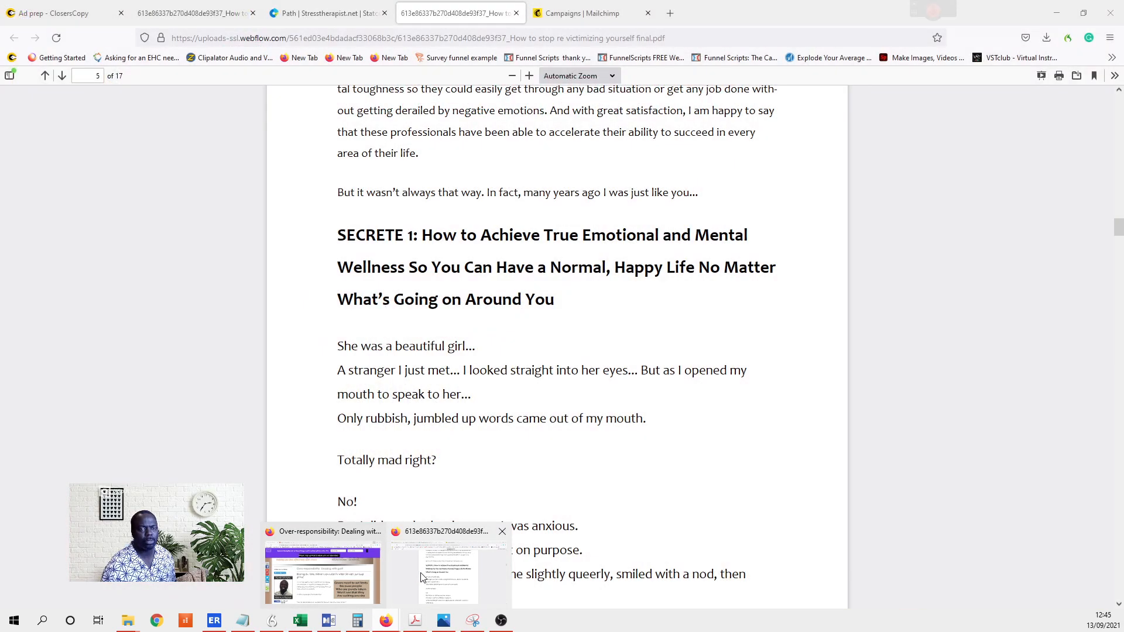
left_click(410, 577)
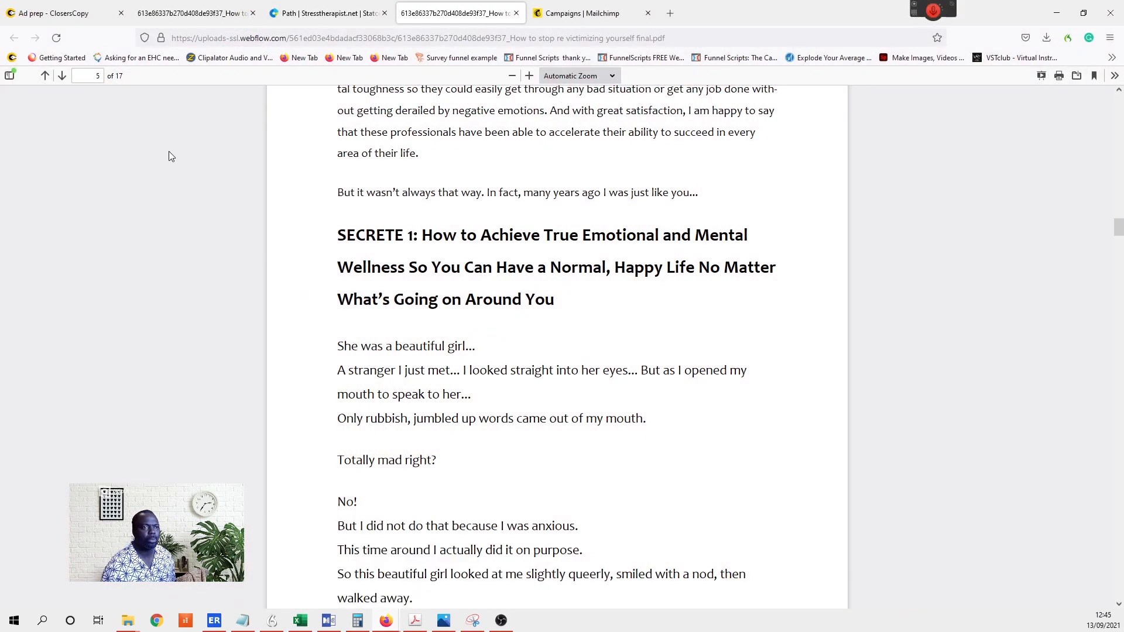
left_click(58, 14)
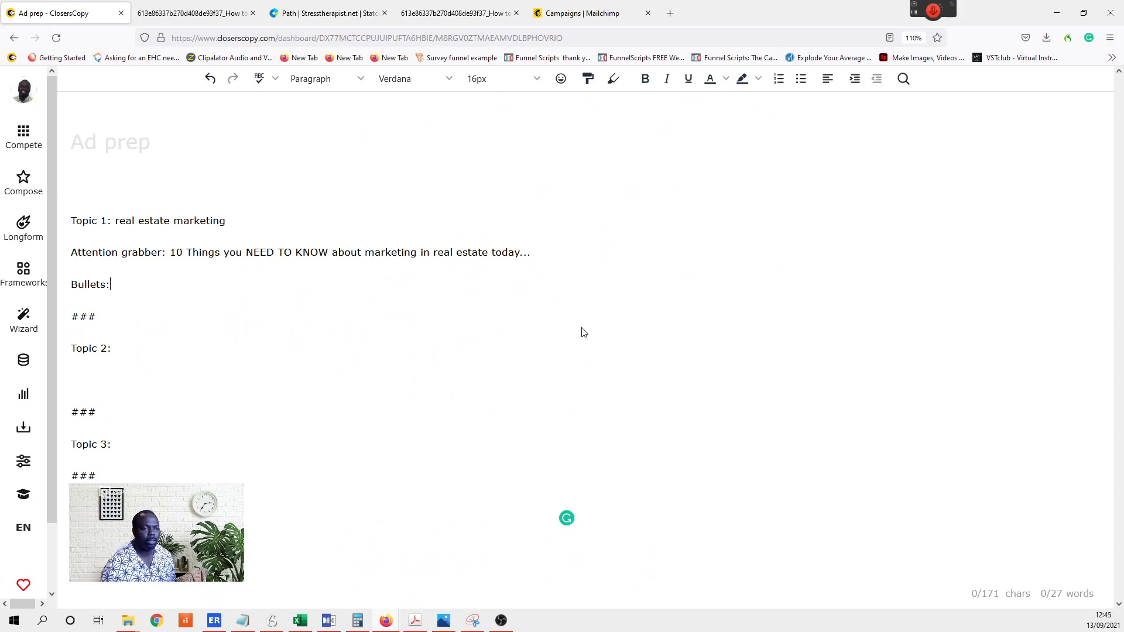
key("Return")
key("ctrl+v")
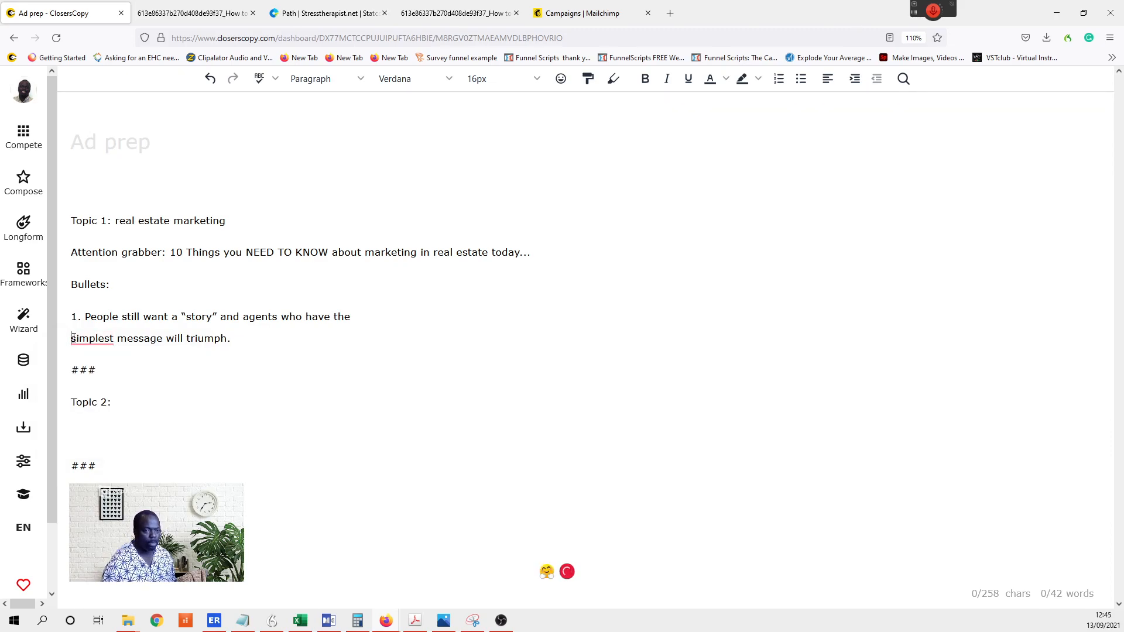
key("BackSpace")
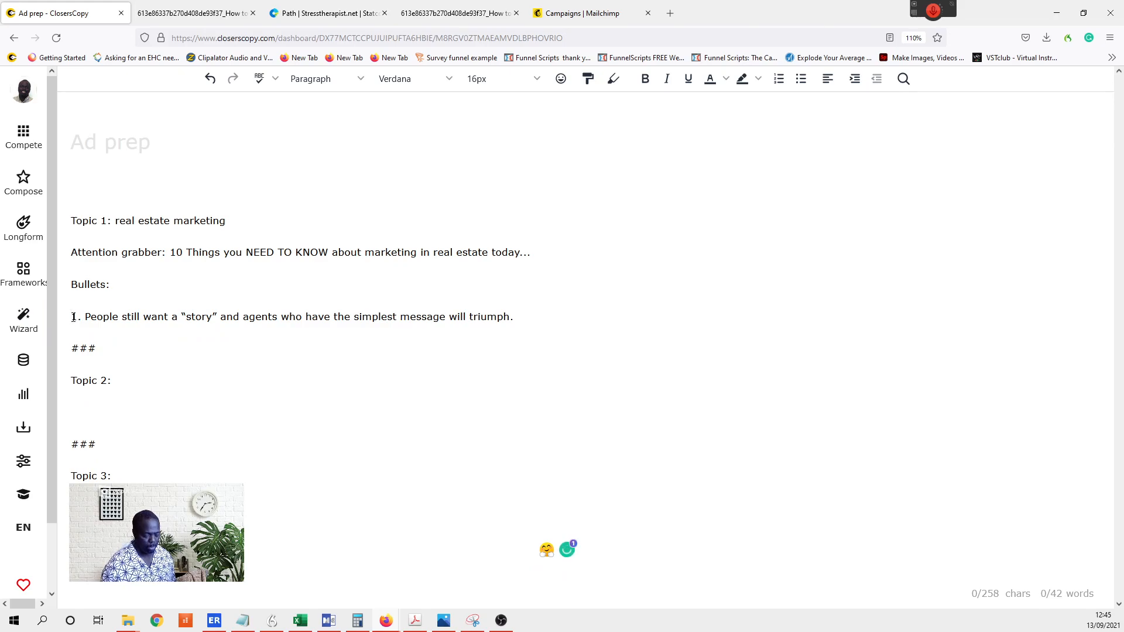
key("BackSpace")
key("Return")
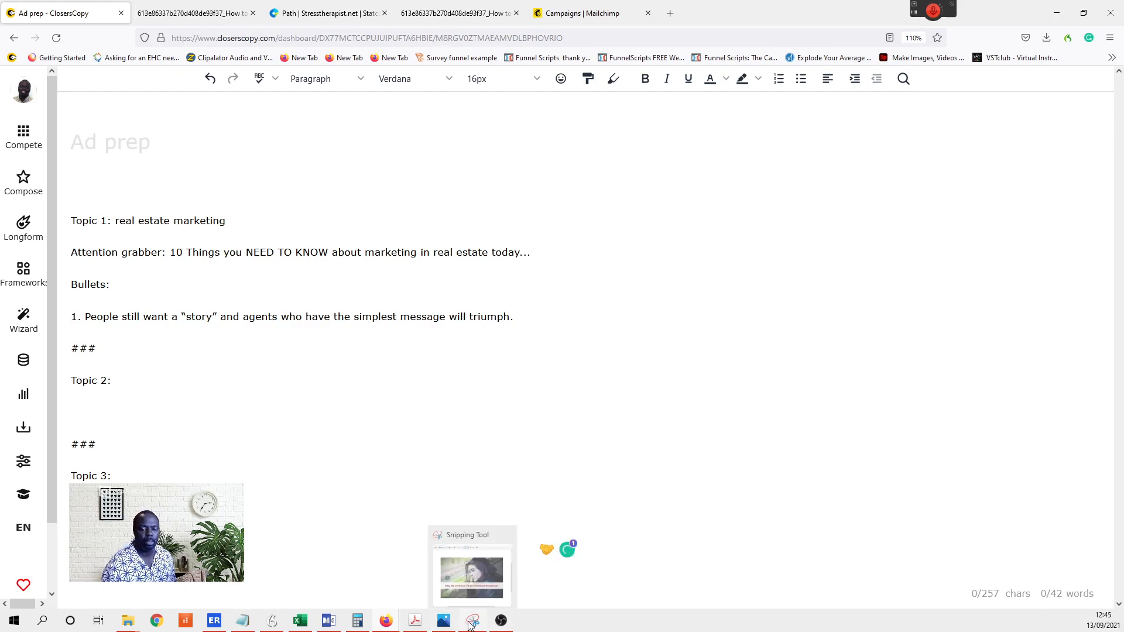
- Switch to Adobe Acrobat and copy point 2 of the ad, "Realtors who use relevancy and omnipresence..."
mouse_move(410, 624)
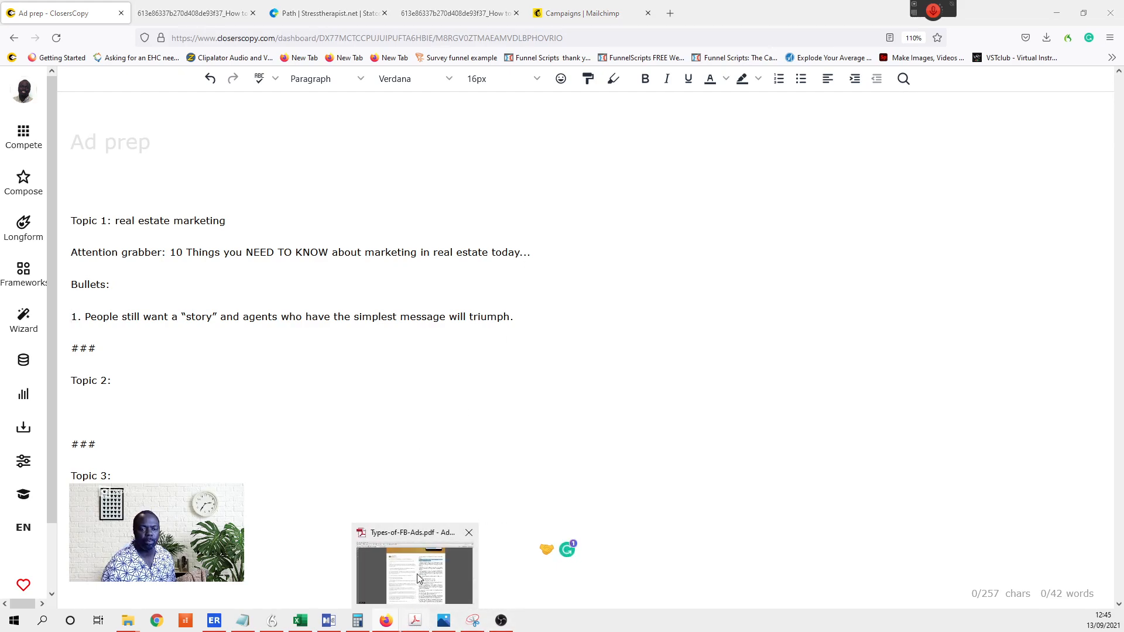
left_click(445, 570)
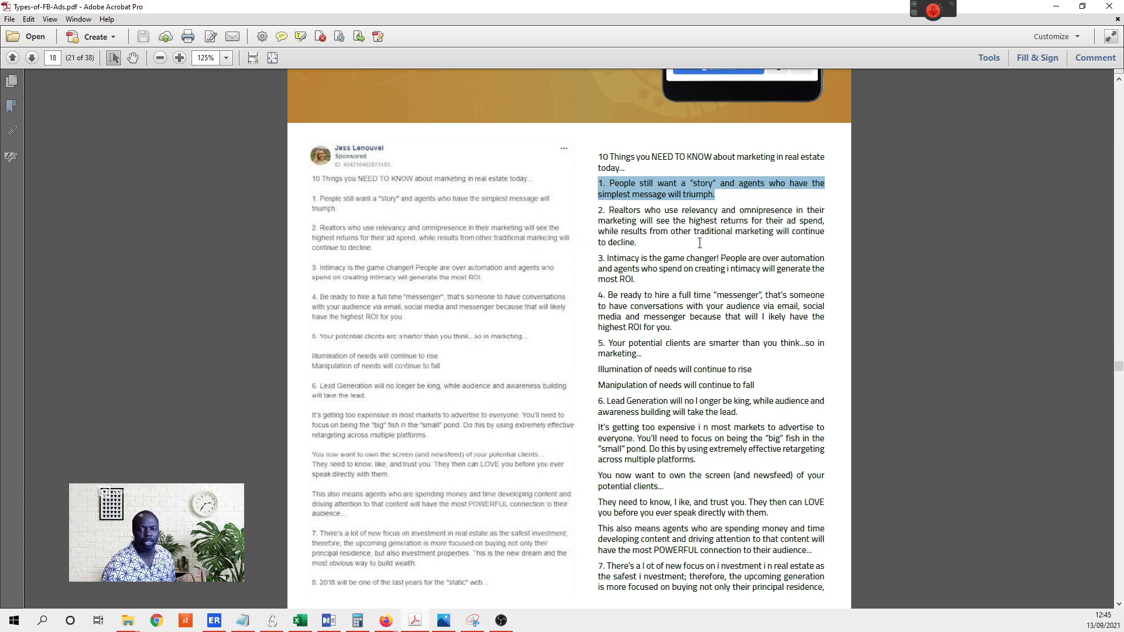
left_click_drag(684, 242, 601, 216)
key("ctrl+c")
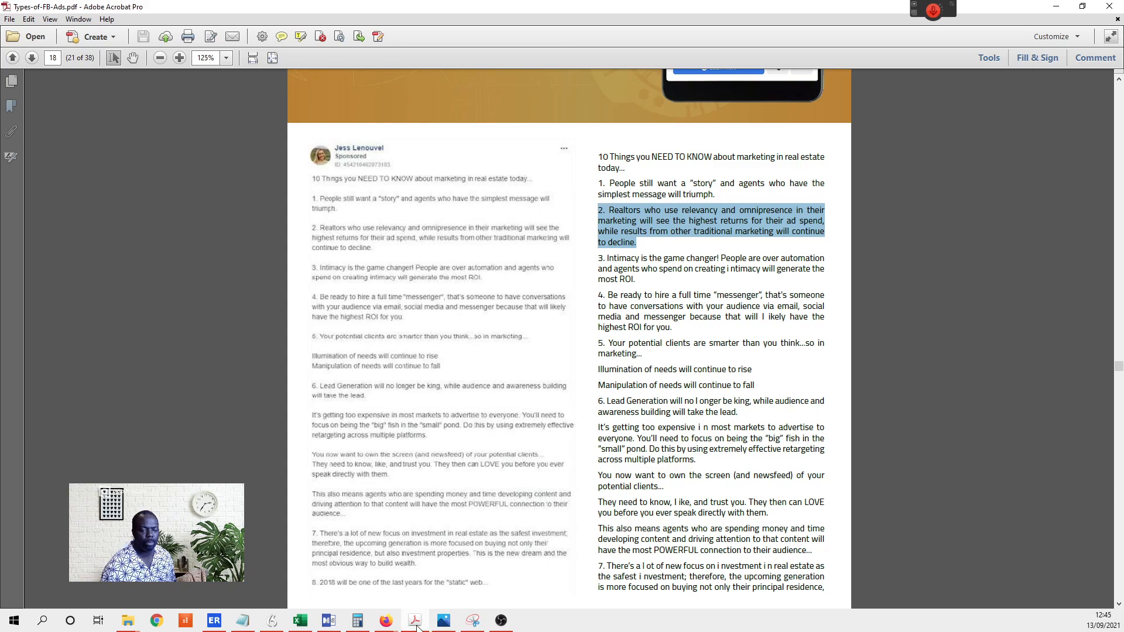
- Return to the Ad prep document, paste the copied point 2 below the first bullet and remove line breaks inside it
mouse_move(392, 626)
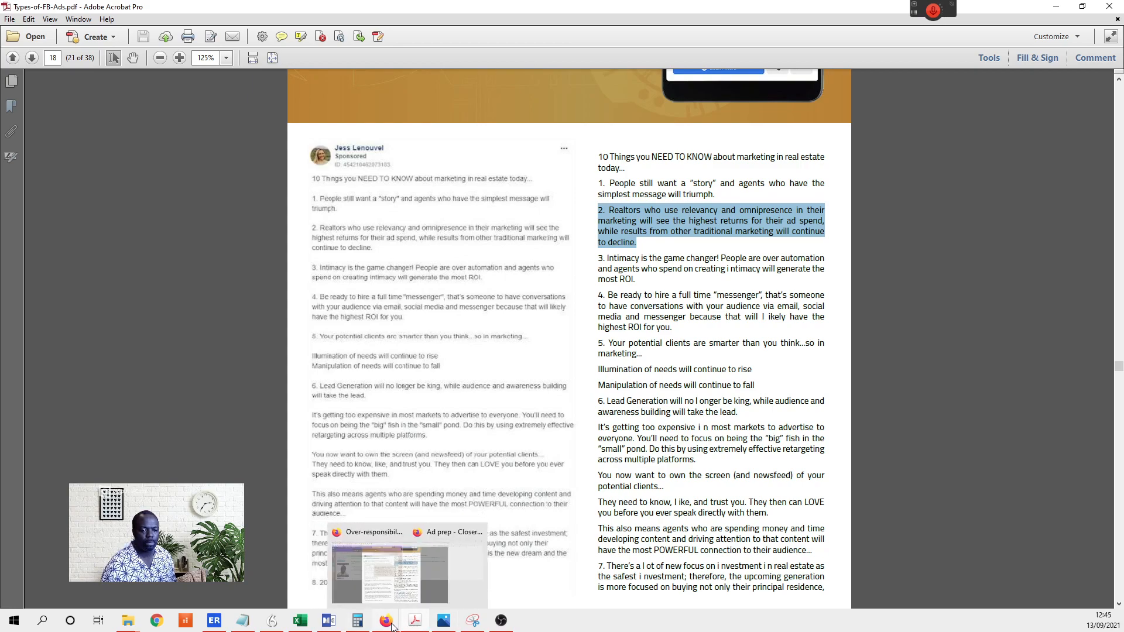
left_click(422, 582)
left_click(530, 318)
key("Return")
key("ctrl+v")
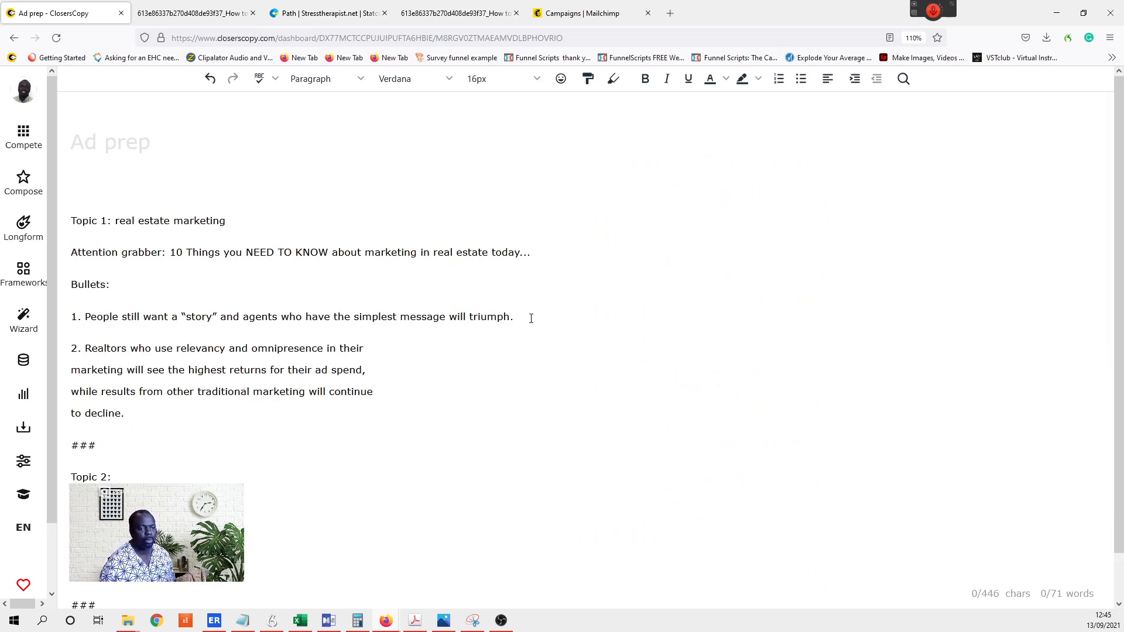
left_click(71, 370)
key("BackSpace")
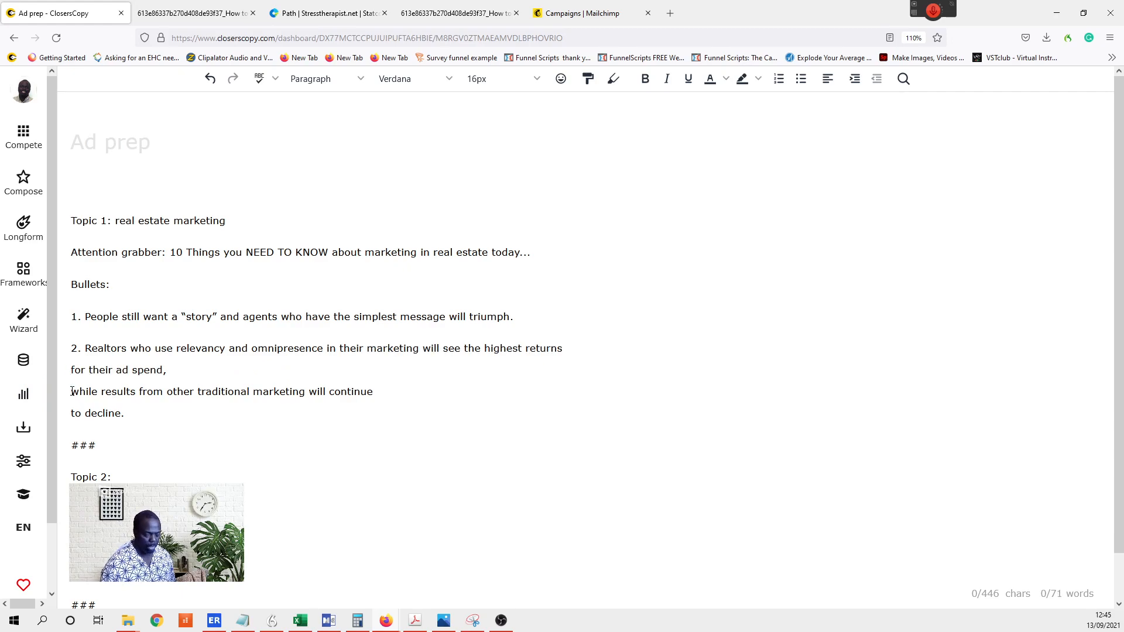
left_click(71, 390)
key("BackSpace")
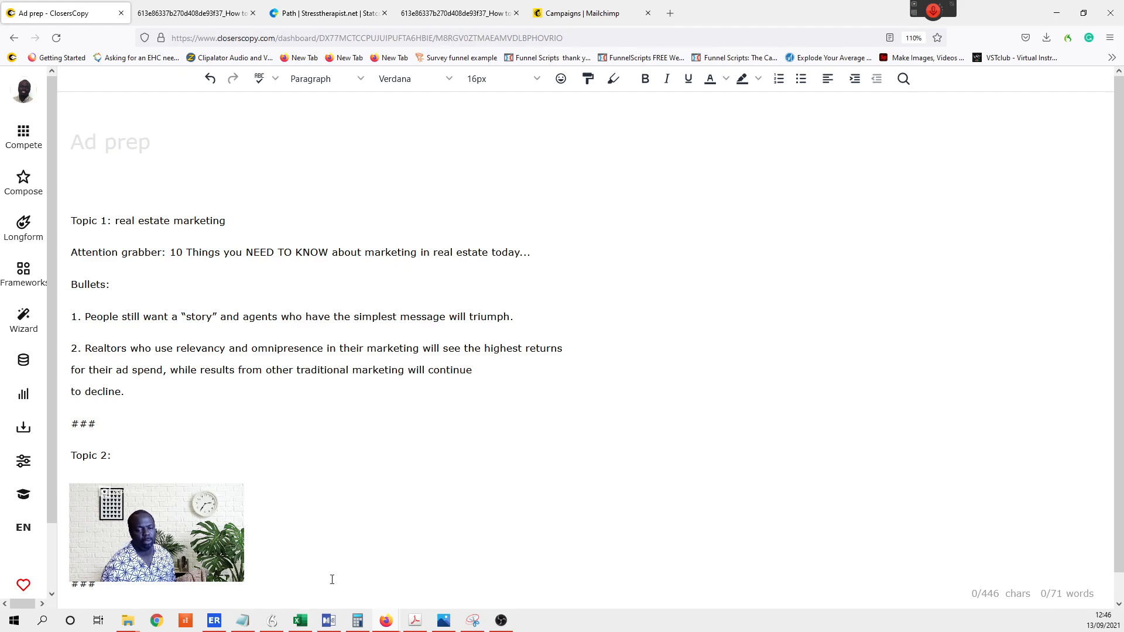
- Switch to Adobe Acrobat and copy point 3 of the ad, "Intimacy is the game changer!..."
left_click(420, 624)
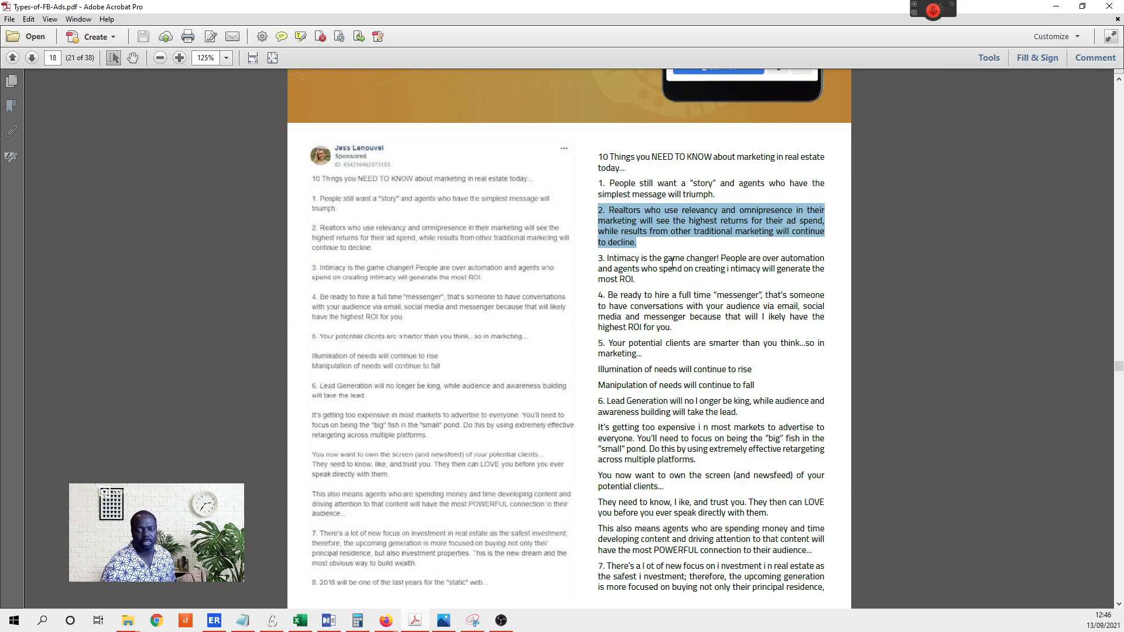
left_click_drag(641, 269, 619, 278)
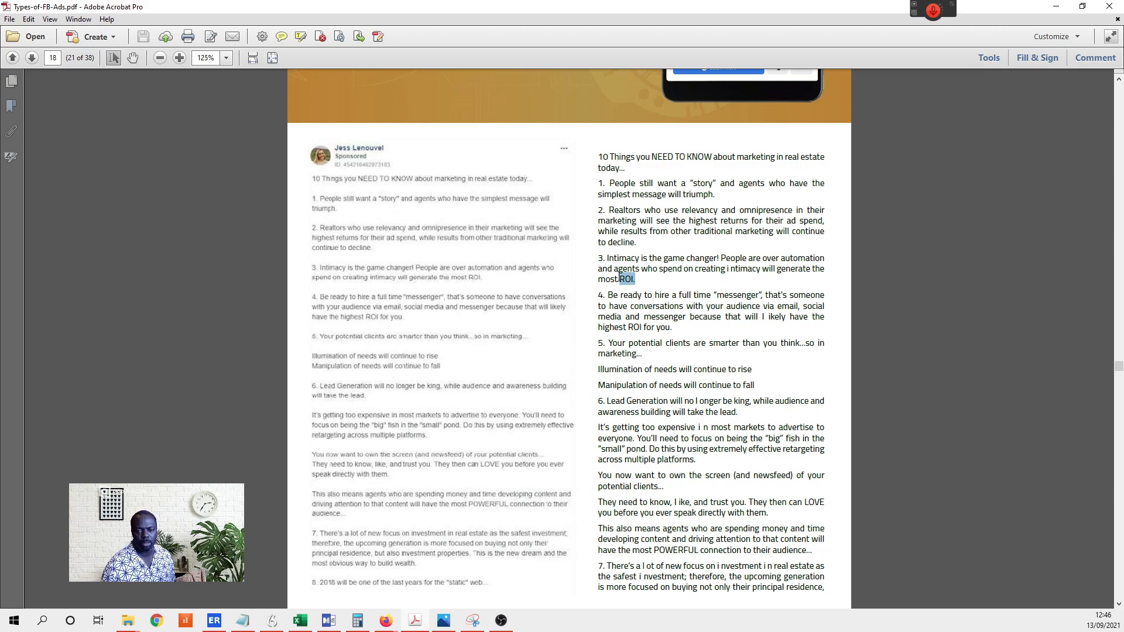
left_click_drag(620, 278, 591, 263)
key("ctrl+c")
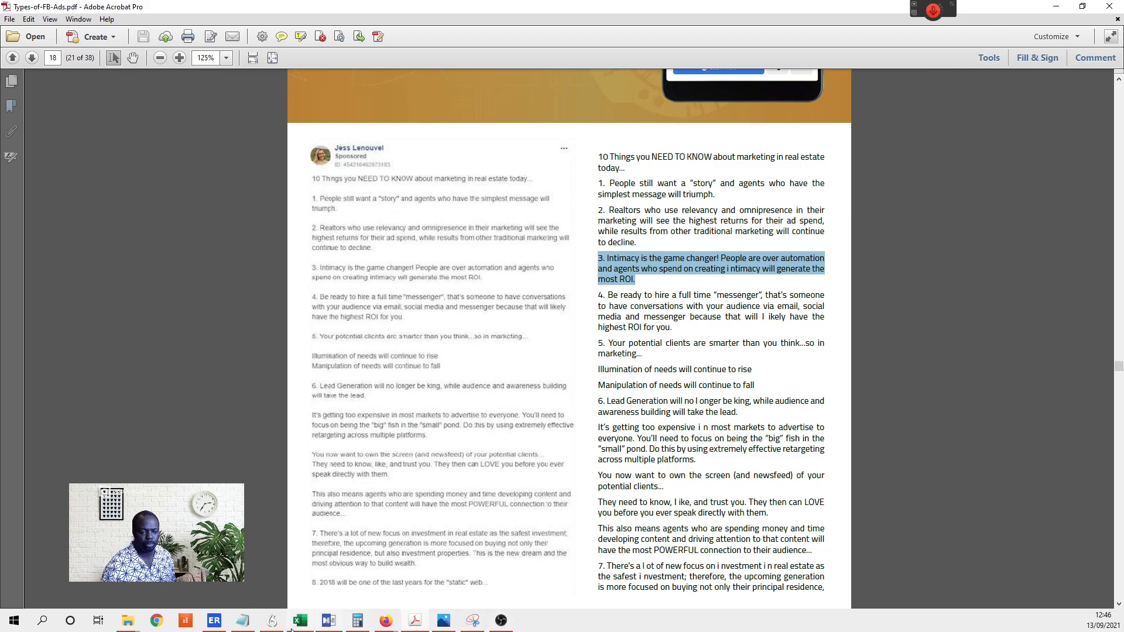
- Return to the Ad prep document, replace the second bullet with the copied "Intimacy is the game changer!" point, and renumber it 2
left_click(385, 620)
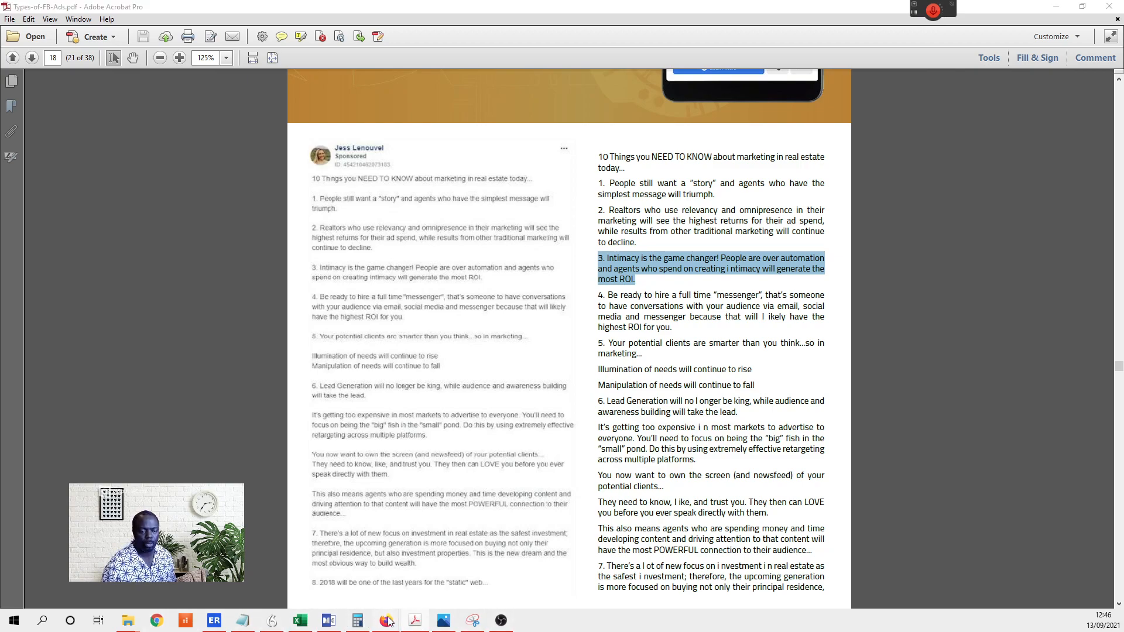
left_click(430, 595)
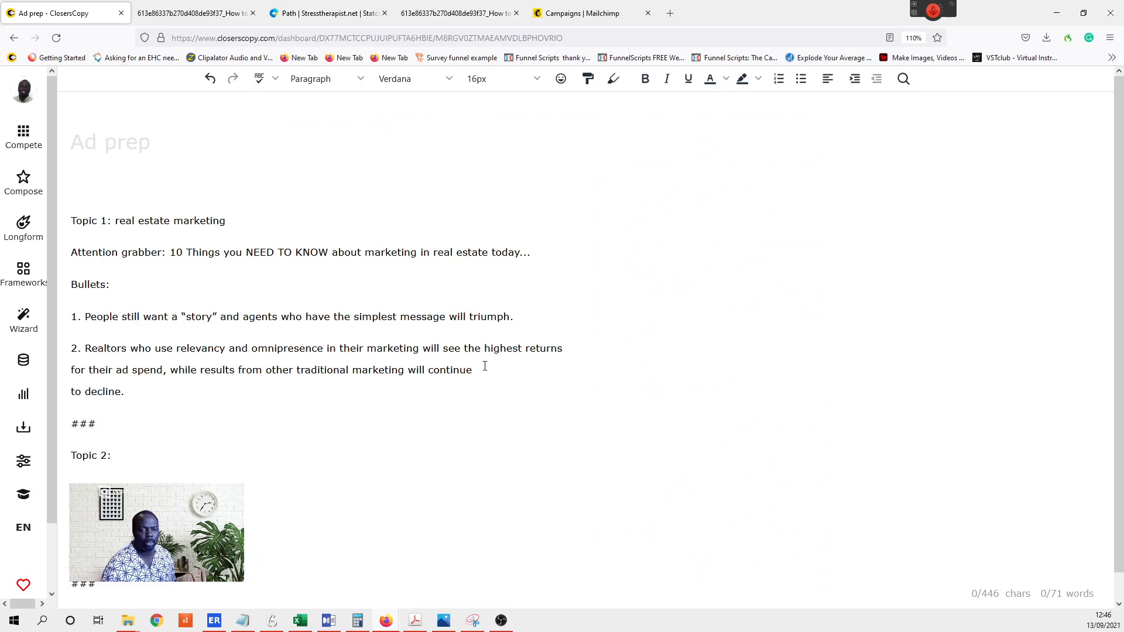
left_click_drag(151, 396, 54, 348)
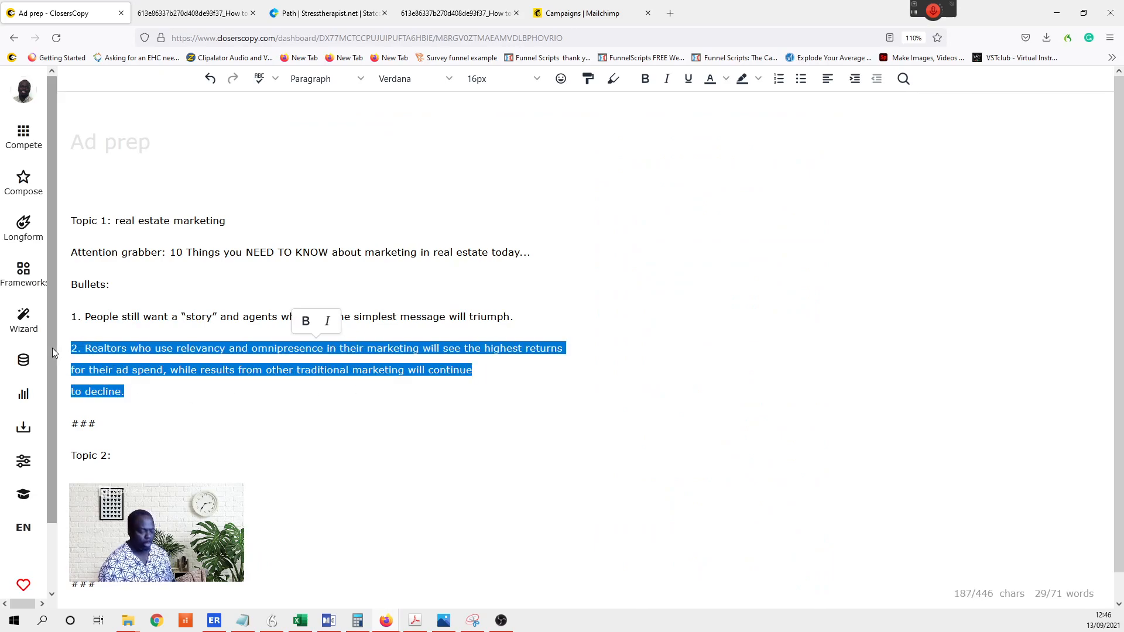
key("ctrl+v")
double_click(73, 348)
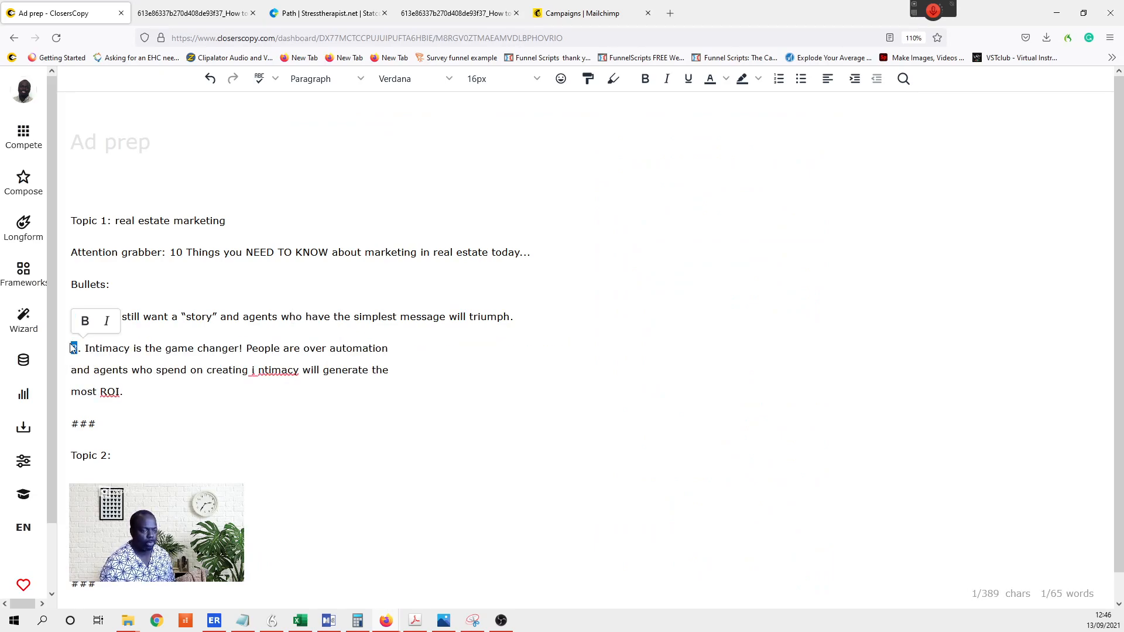
type("2")
- Remove the line breaks inside bullet 2, close the gap in "intimacy", and add a blank line after the bullet
left_click(71, 370)
key("BackSpace")
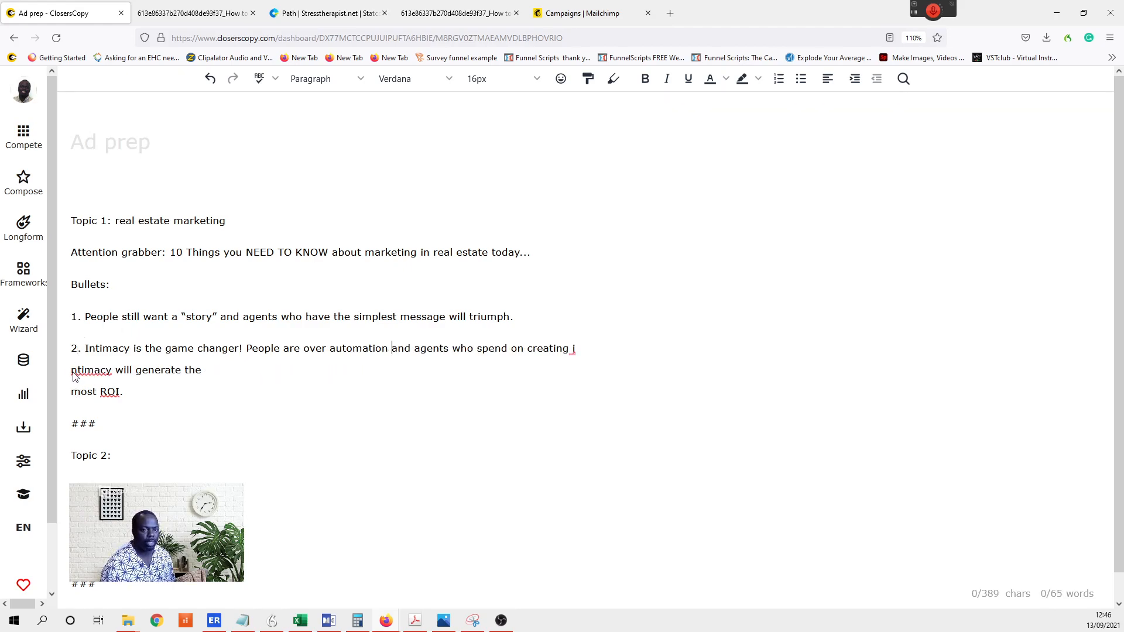
key("BackSpace")
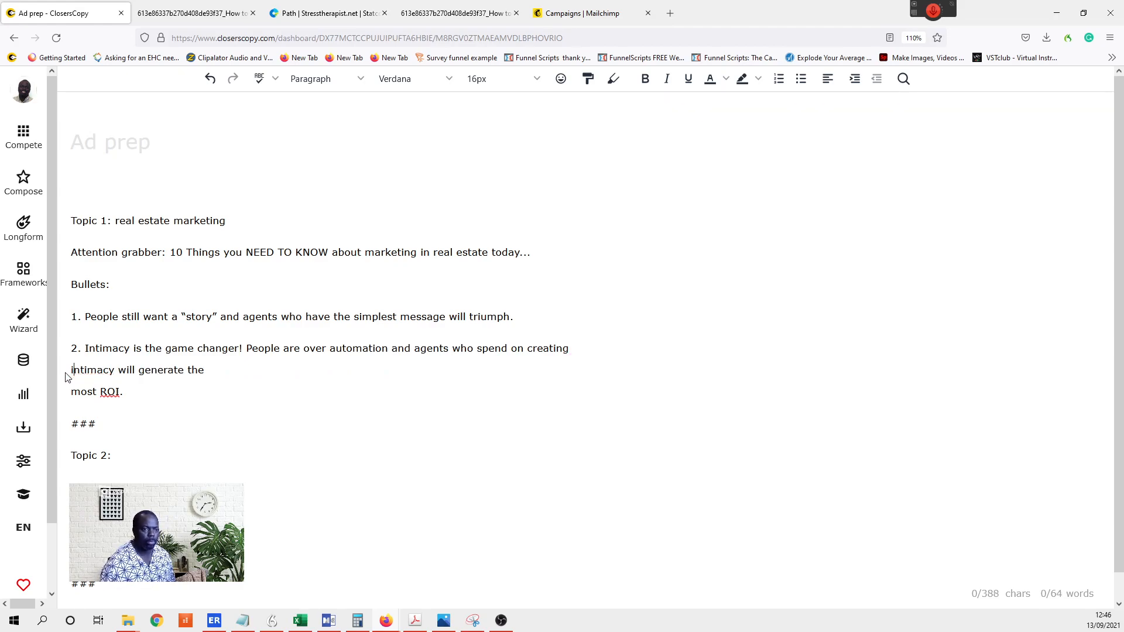
left_click(245, 370)
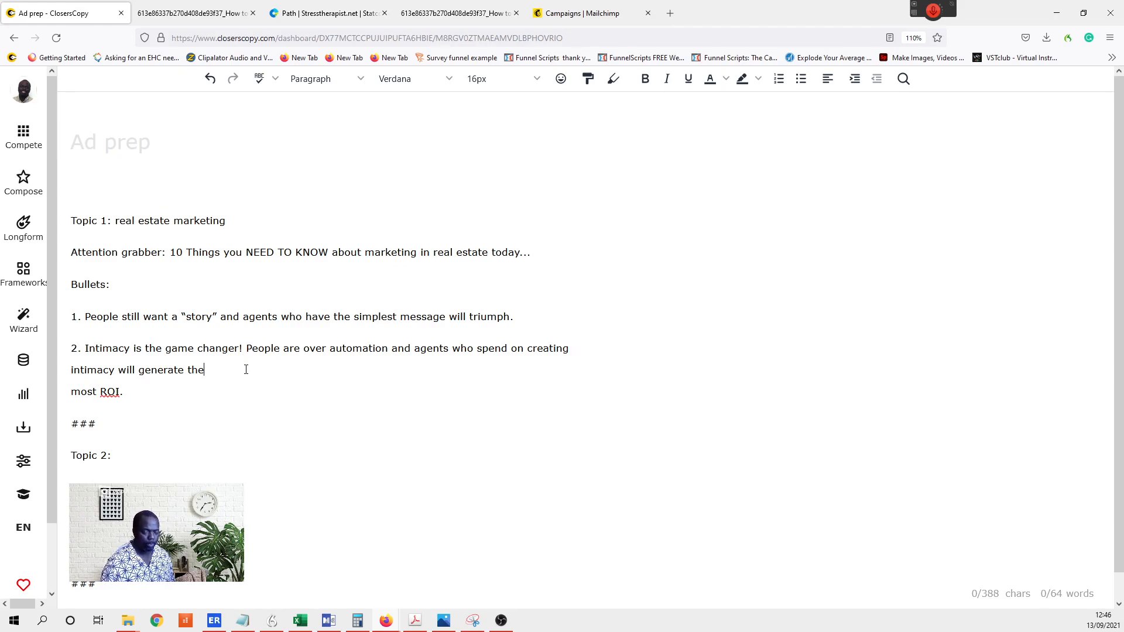
key("Delete")
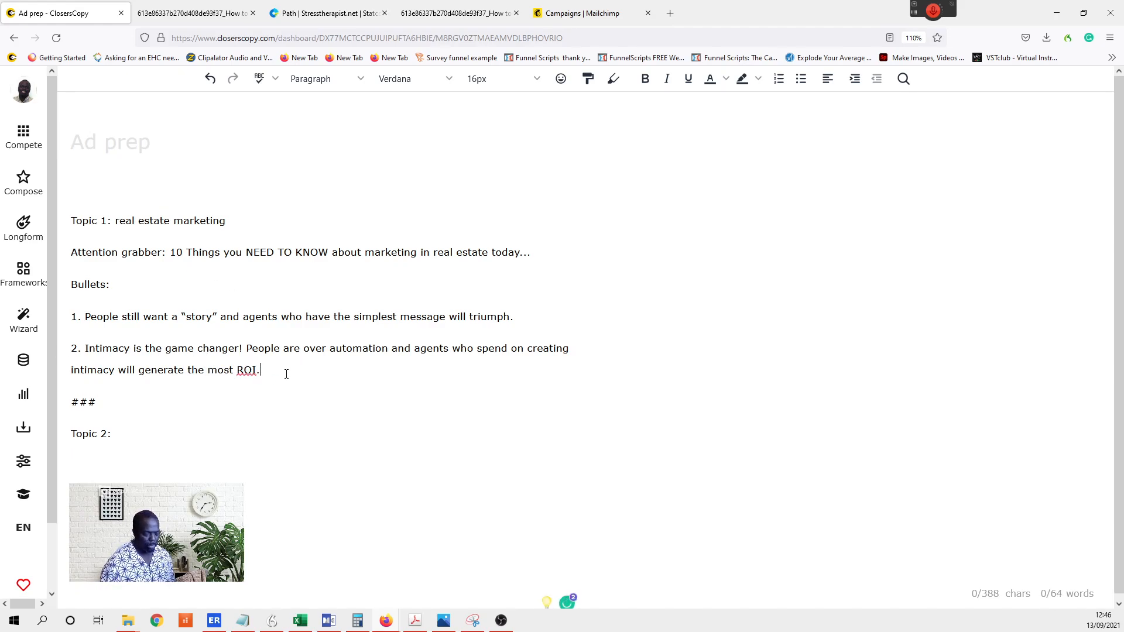
key("Return")
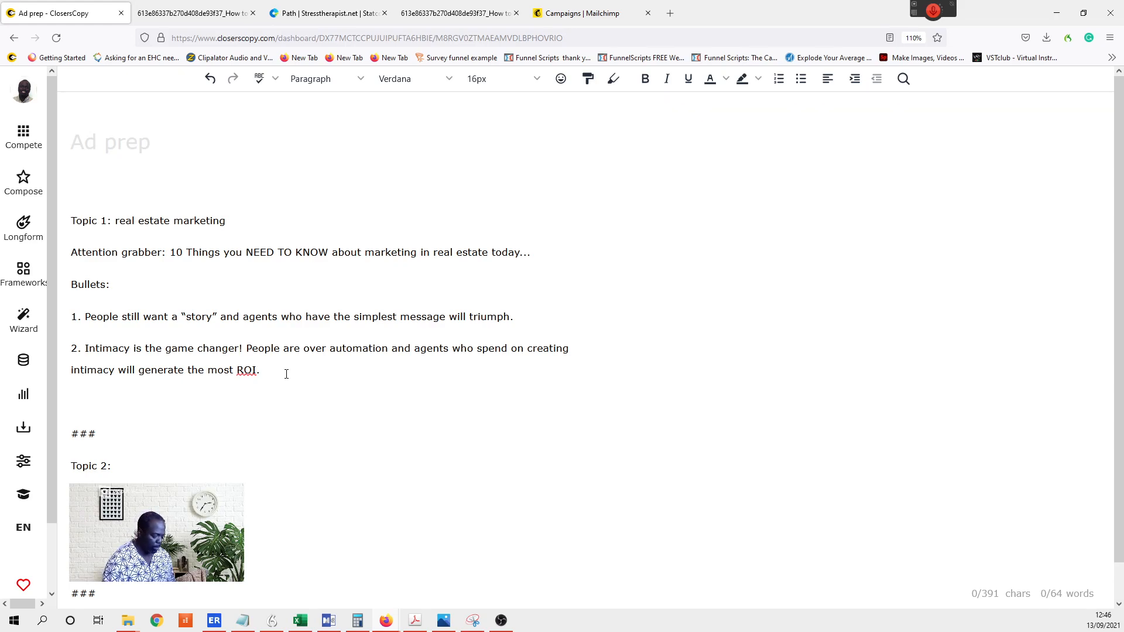
- Add an "Inspiring close:" label on the line below bullet 2 of topic 1
type("Ins")
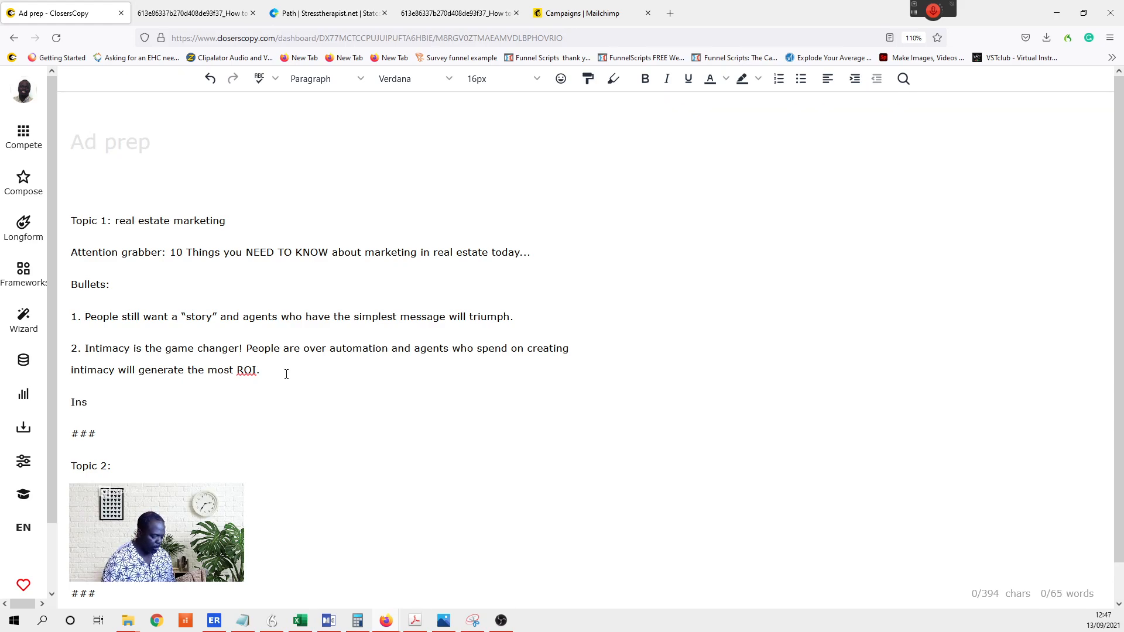
type("piring")
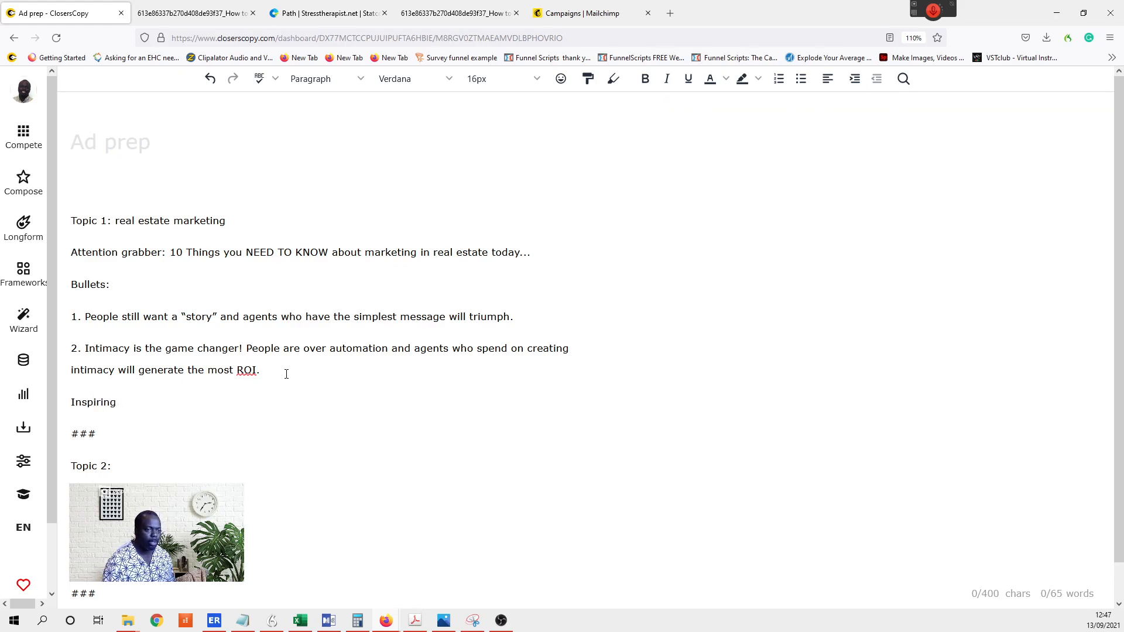
type("close:")
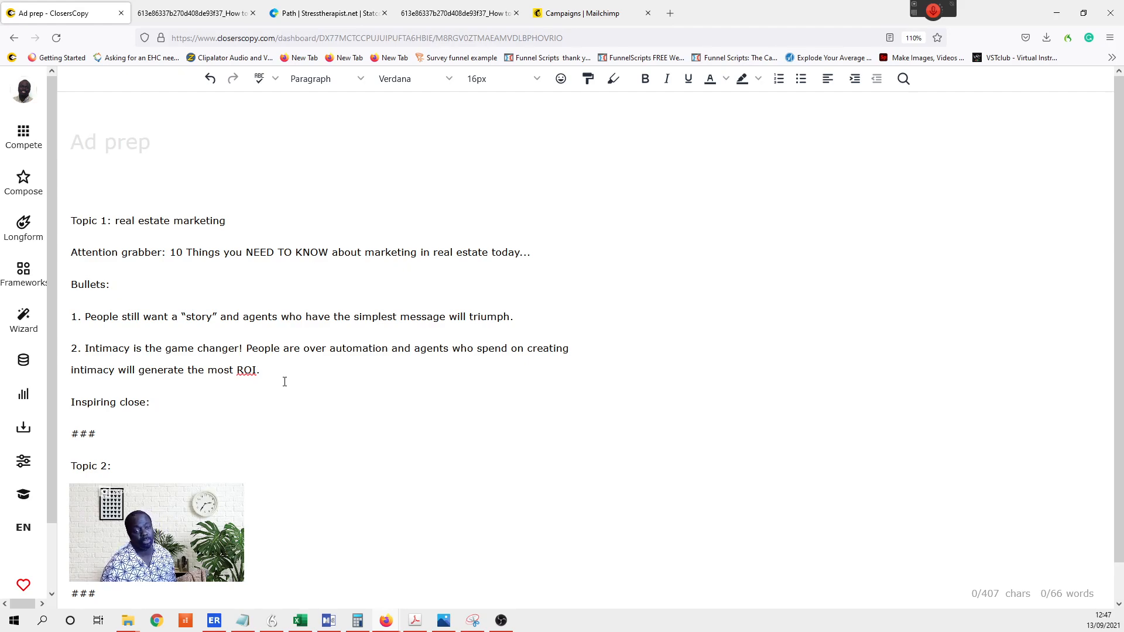
left_click(244, 374)
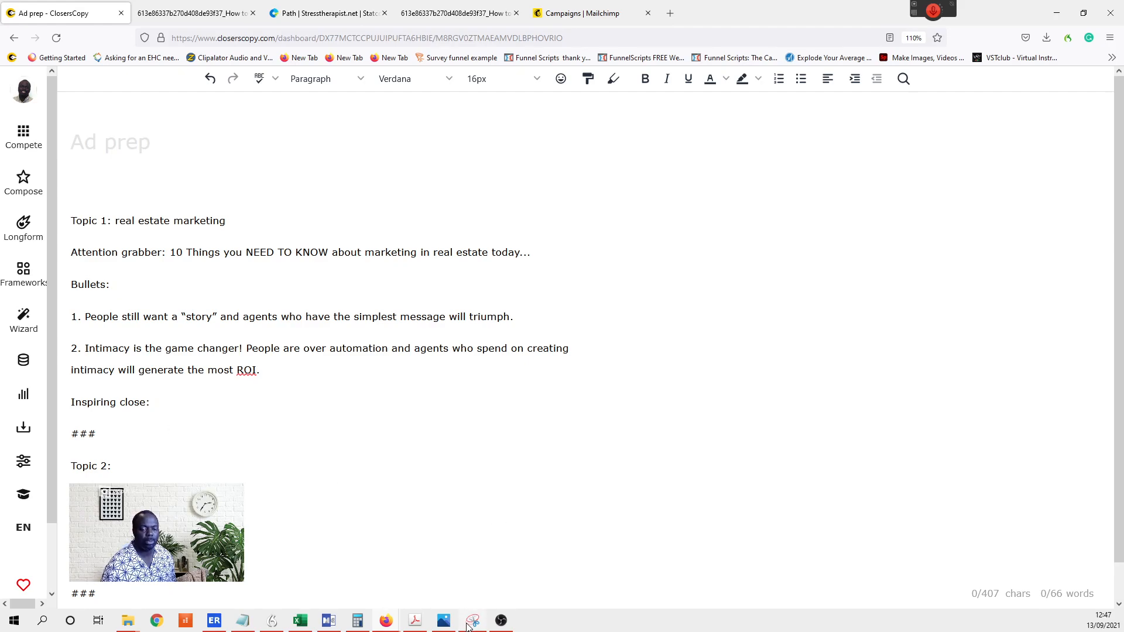
- Switch to Adobe Acrobat and copy the ad's ending from "10. The 3 crucial investments" through "I'd love to help you..."
left_click(411, 622)
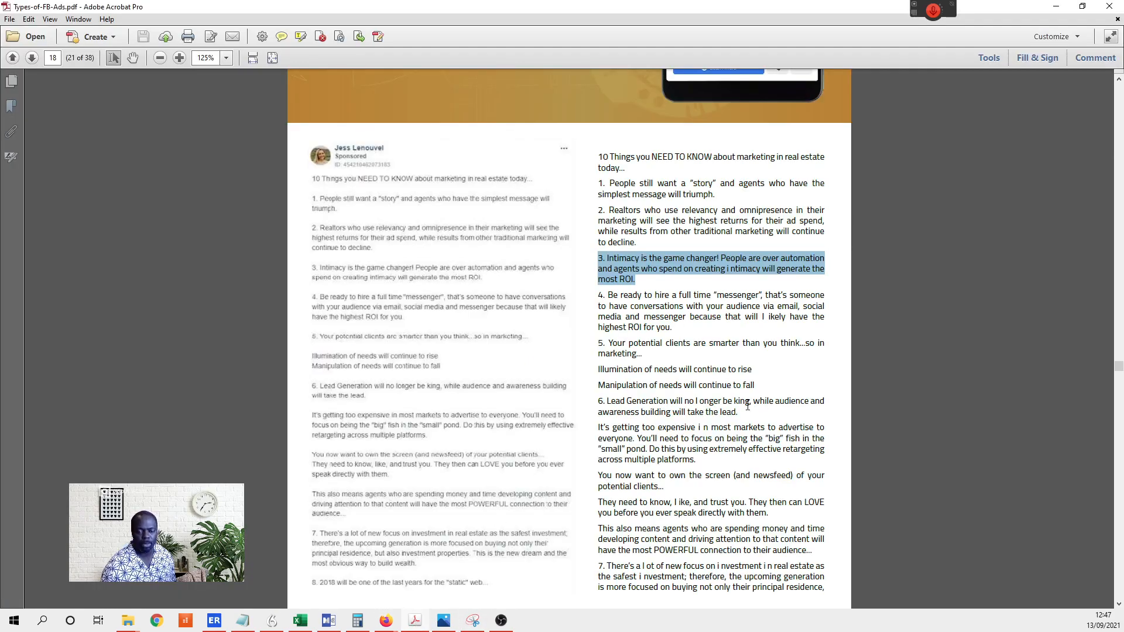
scroll(747, 405, "down", 10)
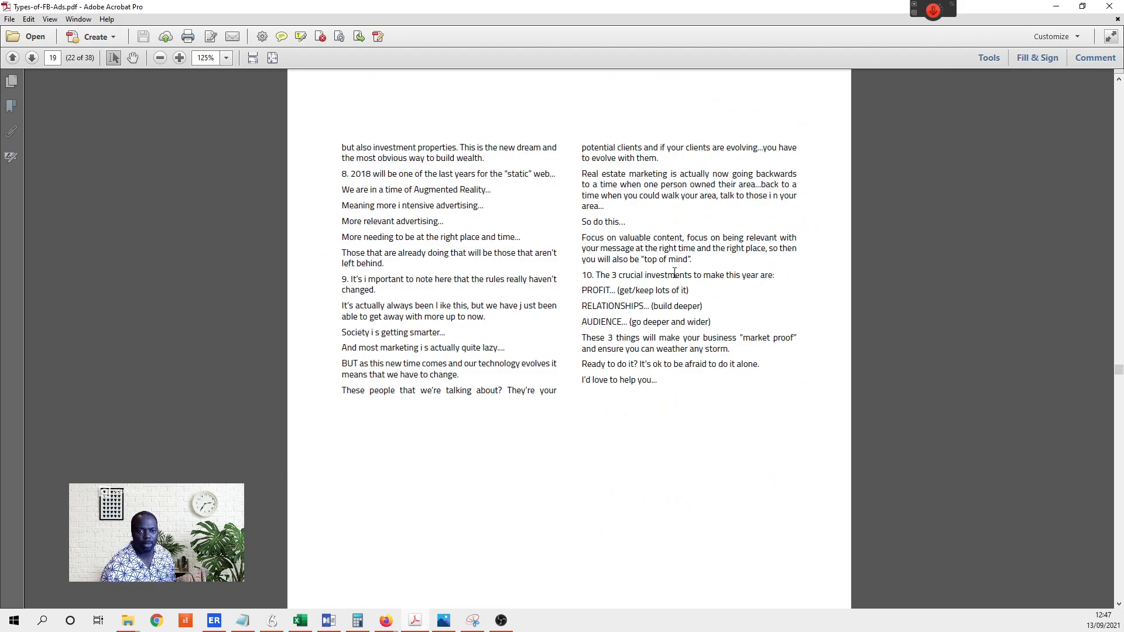
scroll(644, 184, "up", 1)
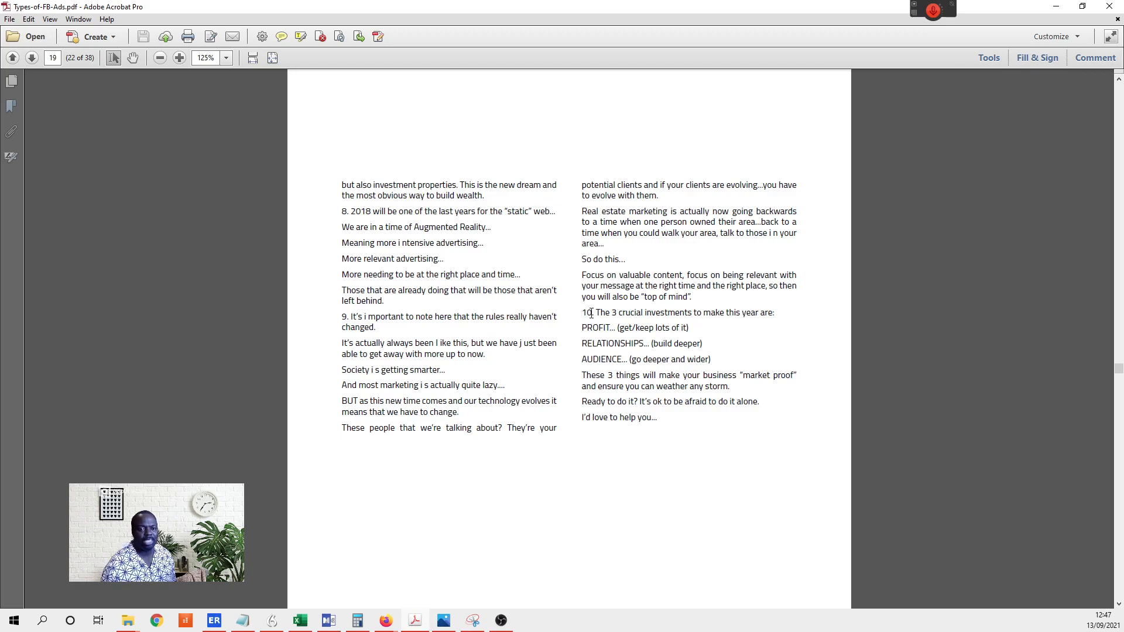
scroll(592, 313, "up", 10)
scroll(601, 315, "down", 10)
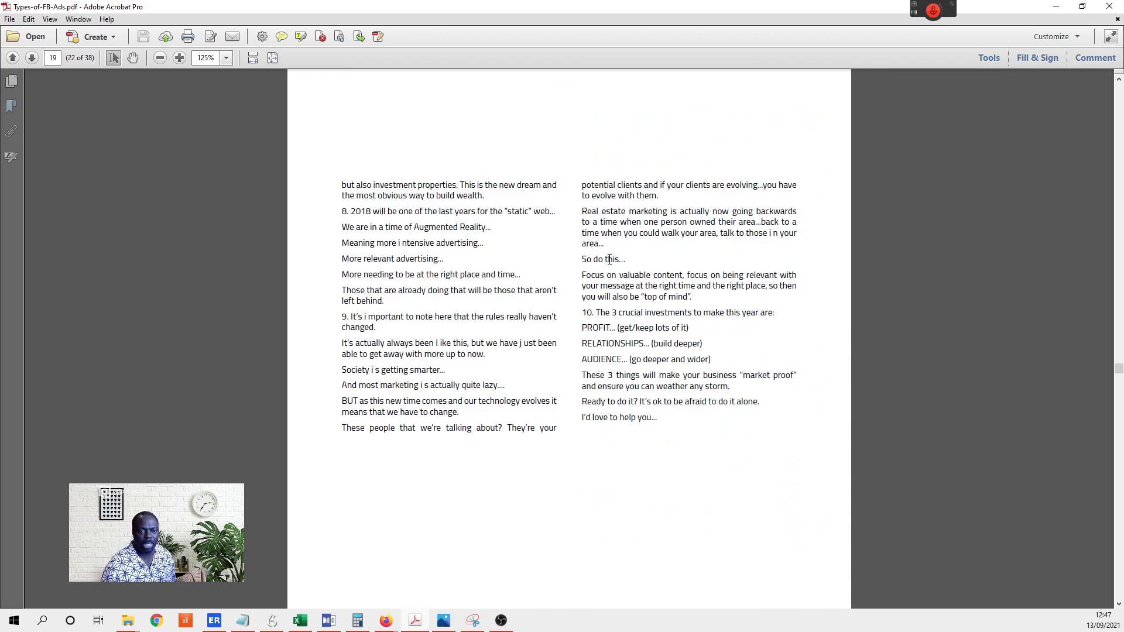
left_click_drag(583, 316, 623, 320)
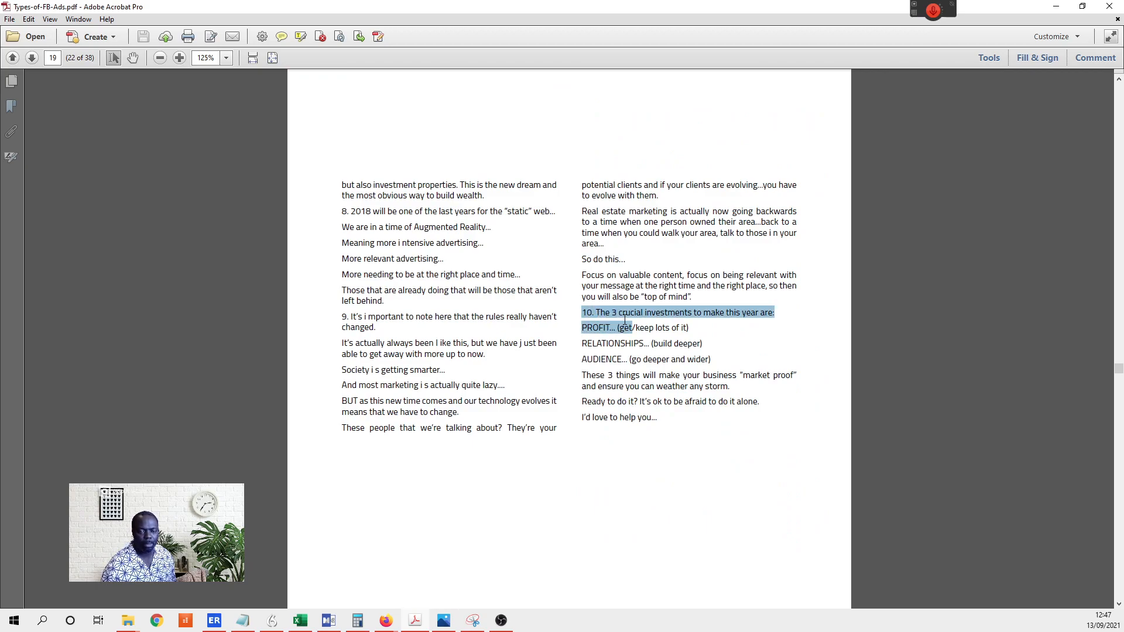
left_click_drag(624, 320, 650, 419)
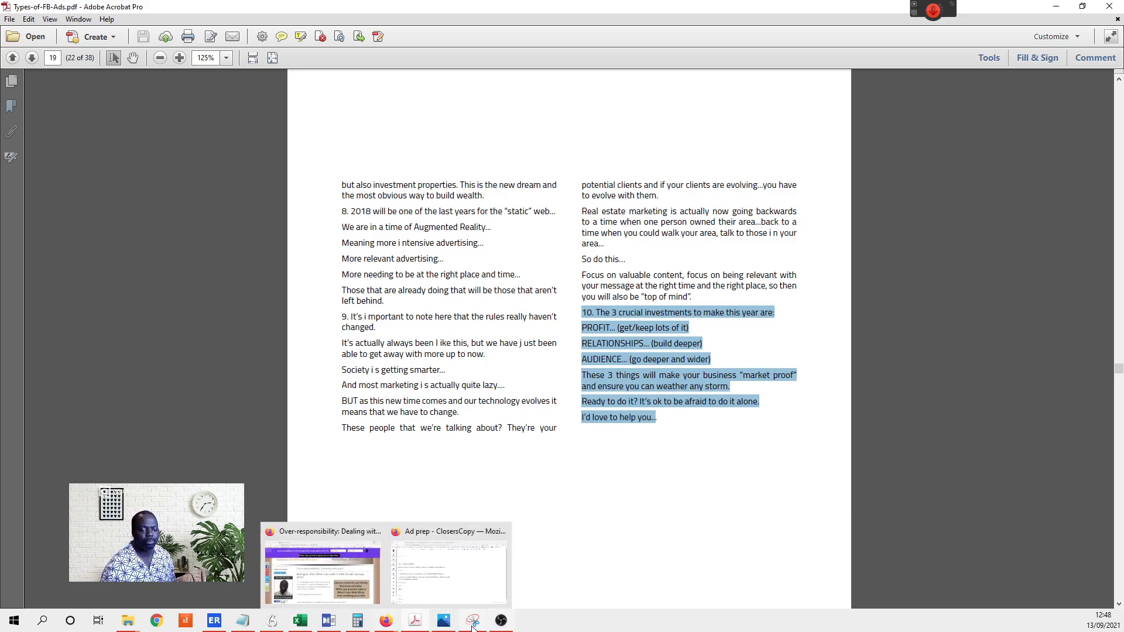
- Return to the Ad prep document, paste the copied ending after "Inspiring close:" and join its lines through "These 3 things will make your business"
left_click(439, 584)
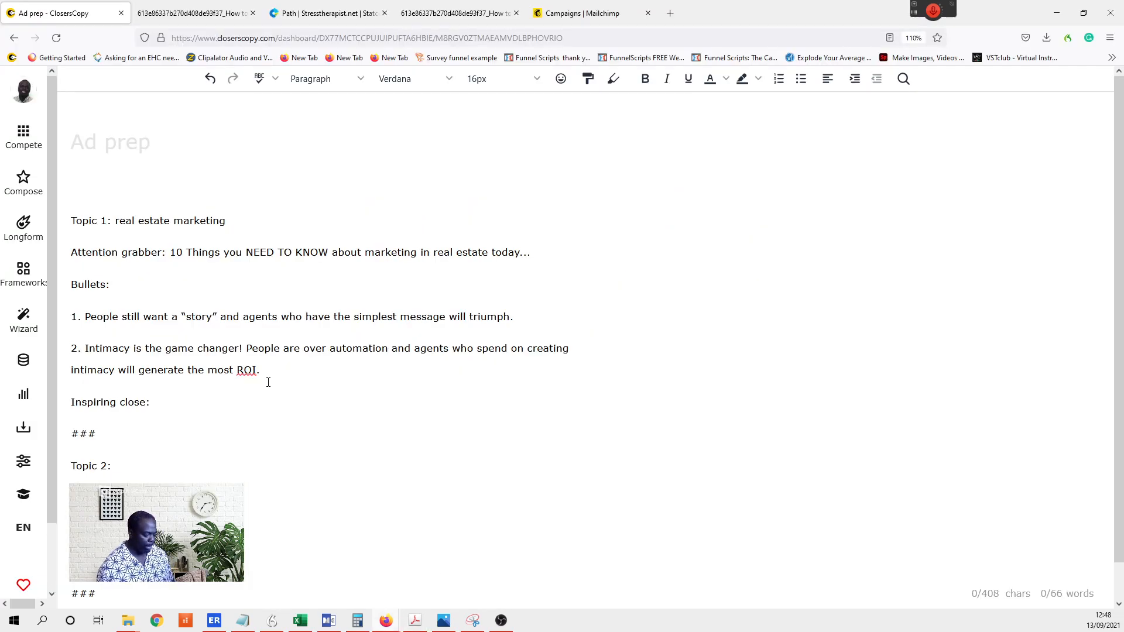
key("ctrl+v")
left_click(71, 424)
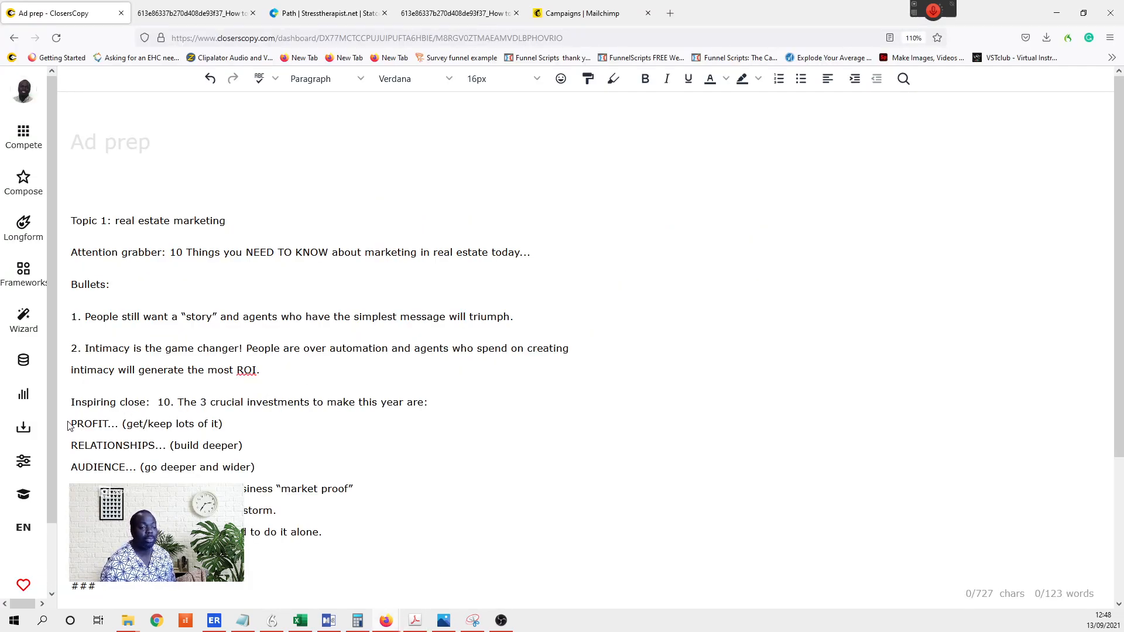
key("BackSpace")
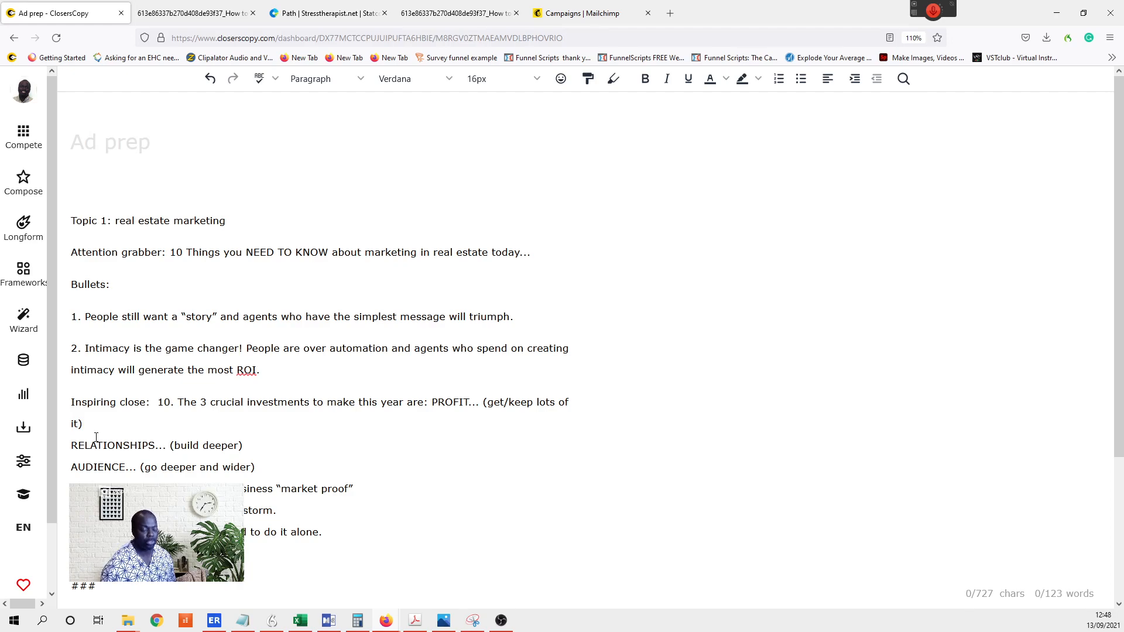
key("BackSpace")
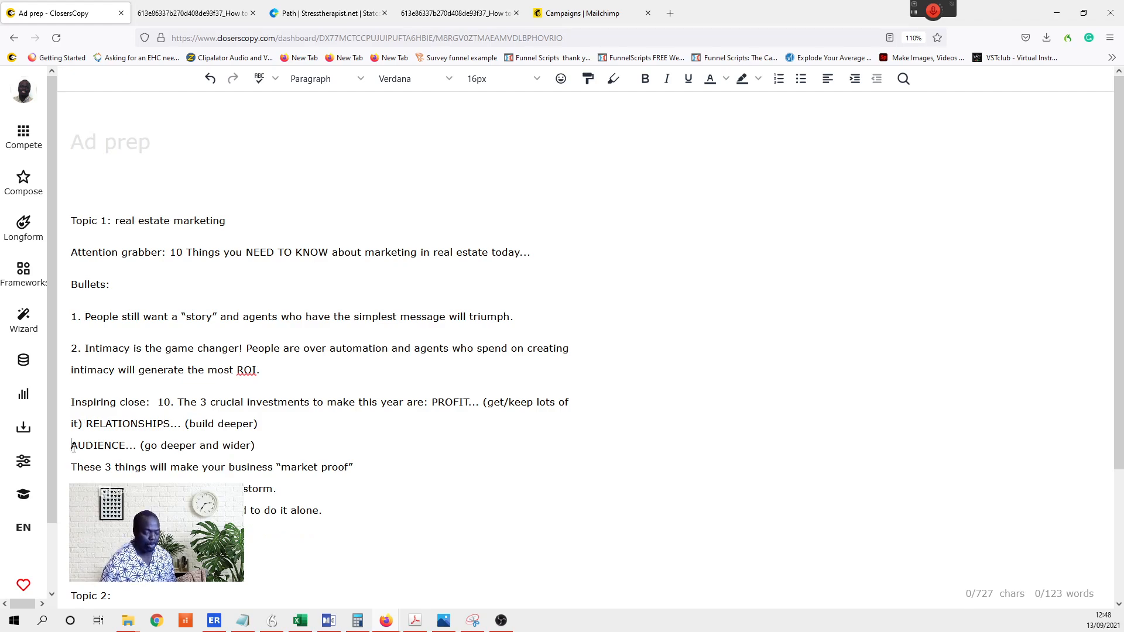
left_click(74, 447)
key("BackSpace")
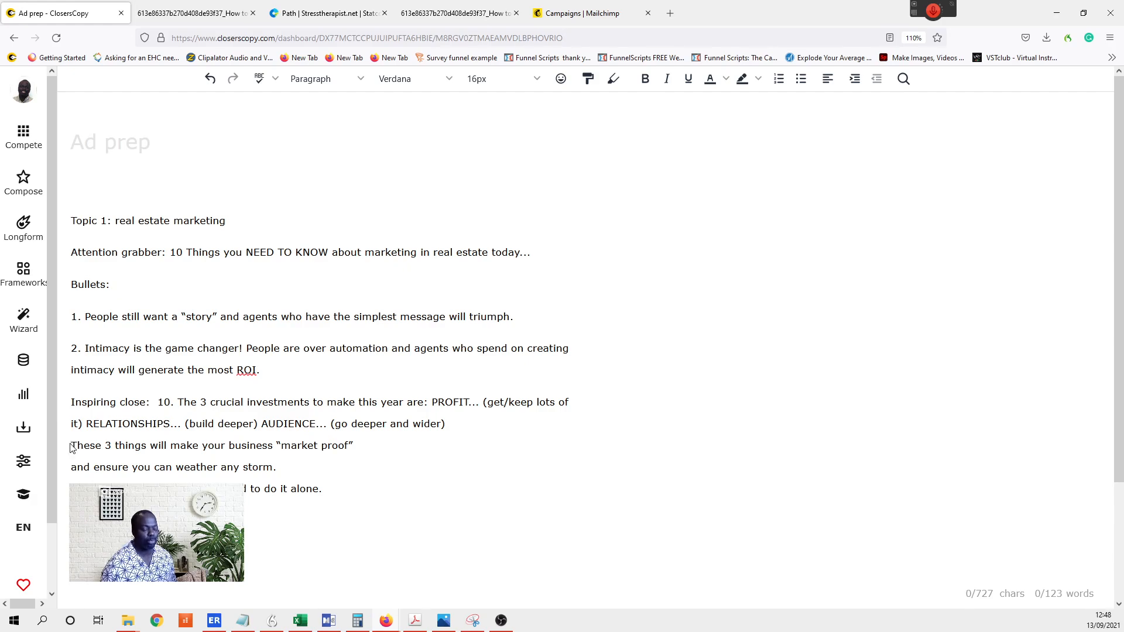
key("BackSpace")
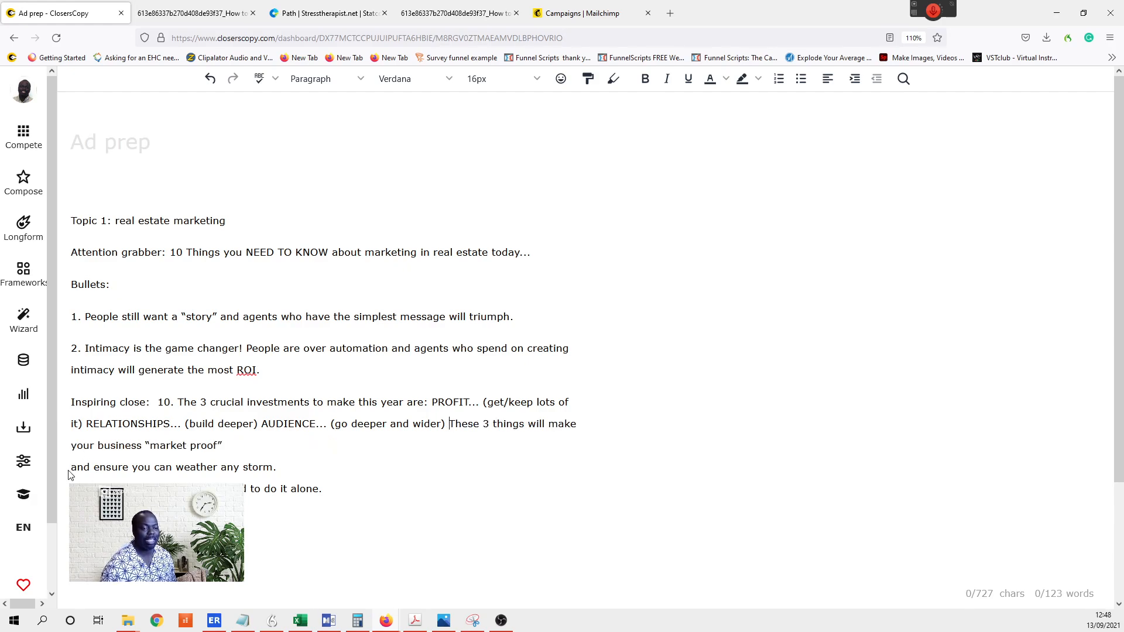
- Join the remaining lines of the inspiring close into one paragraph and complete the ellipsis after "I'd love to help you"
left_click(71, 467)
key("BackSpace")
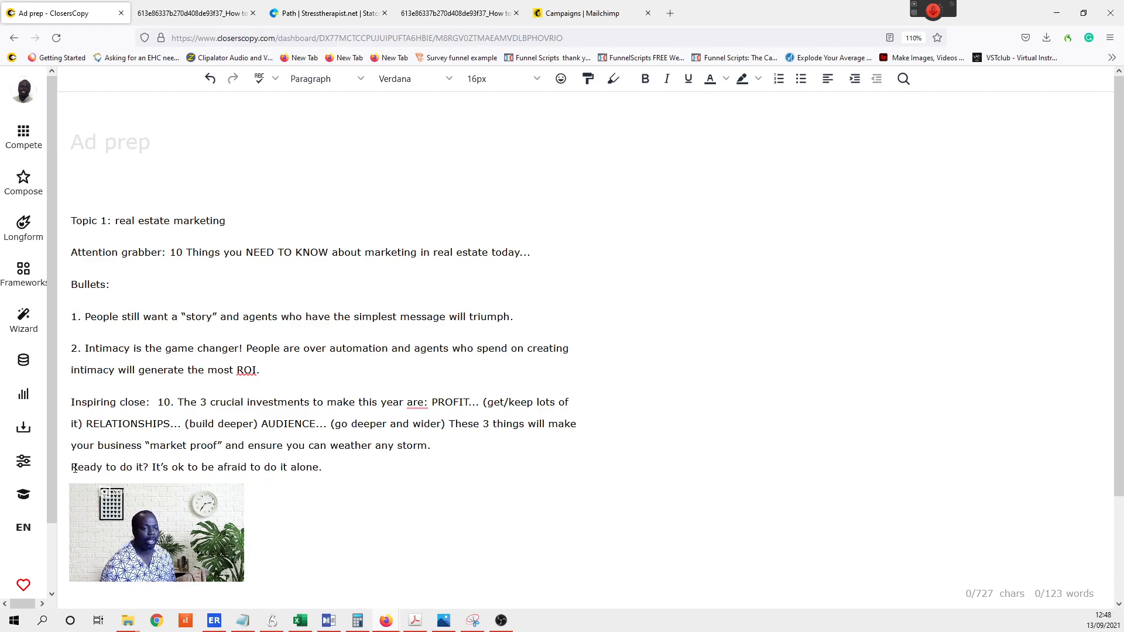
left_click(71, 468)
key("BackSpace")
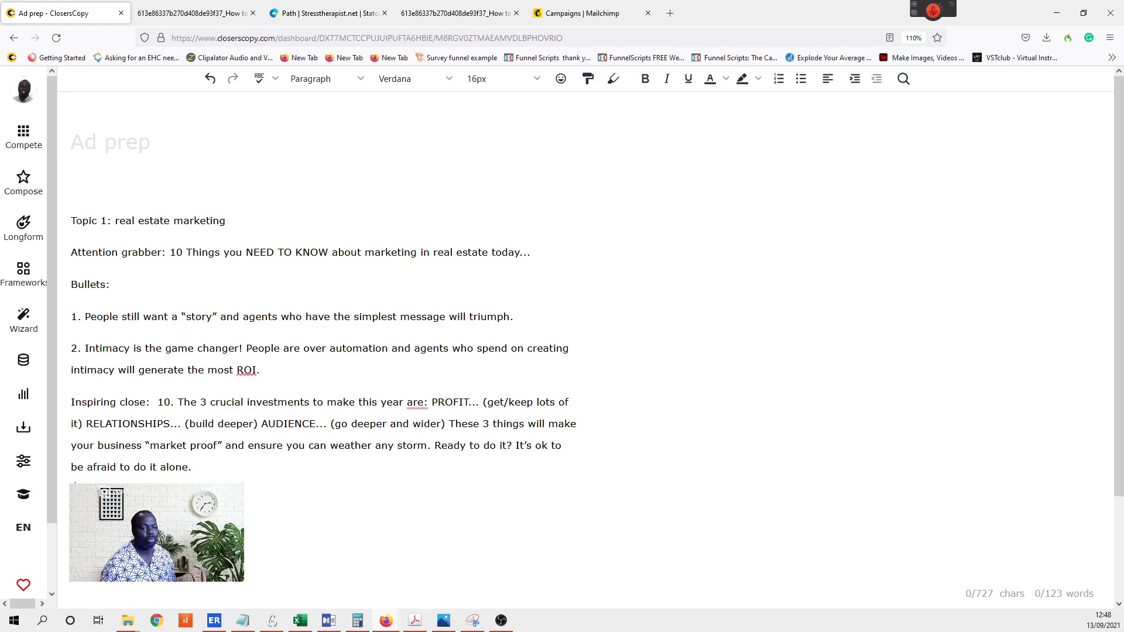
key("BackSpace")
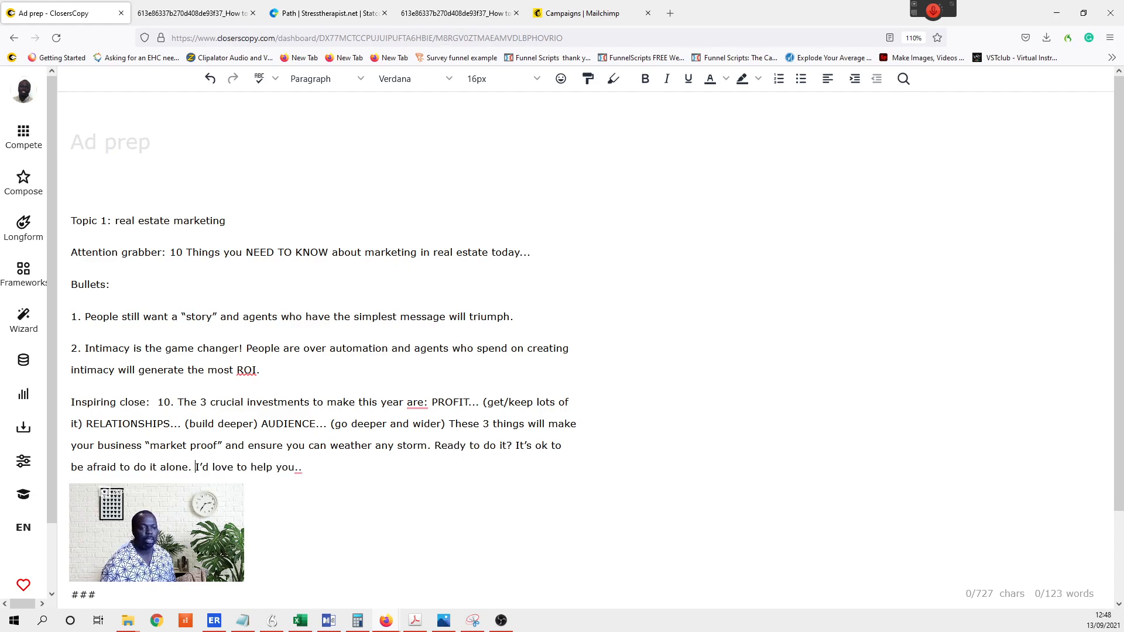
scroll(264, 447, "down", 2)
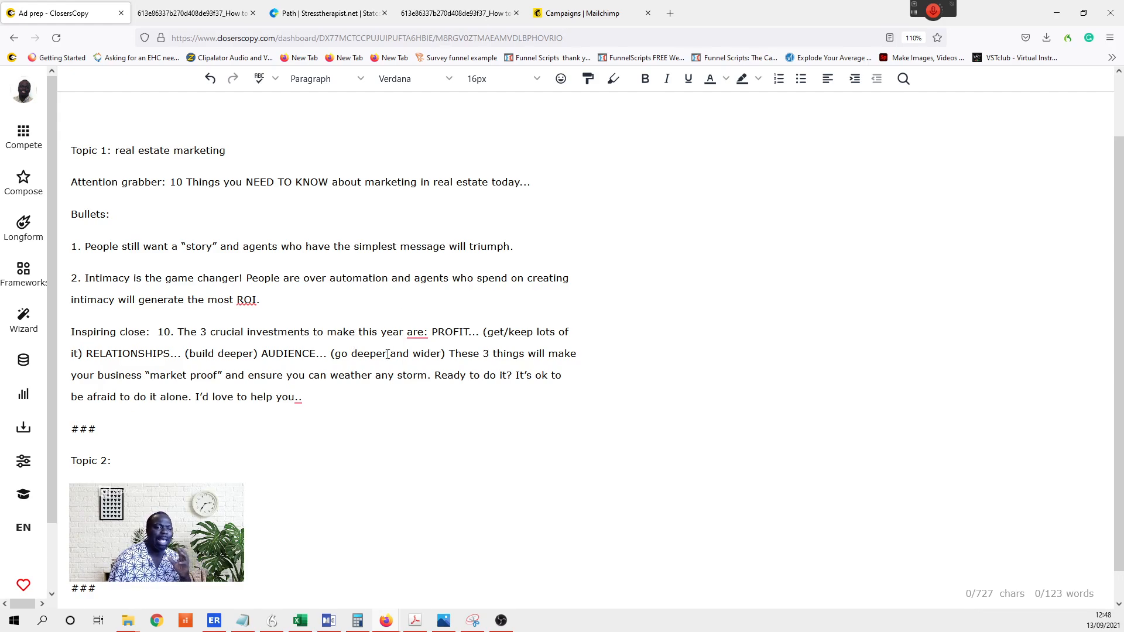
type(".")
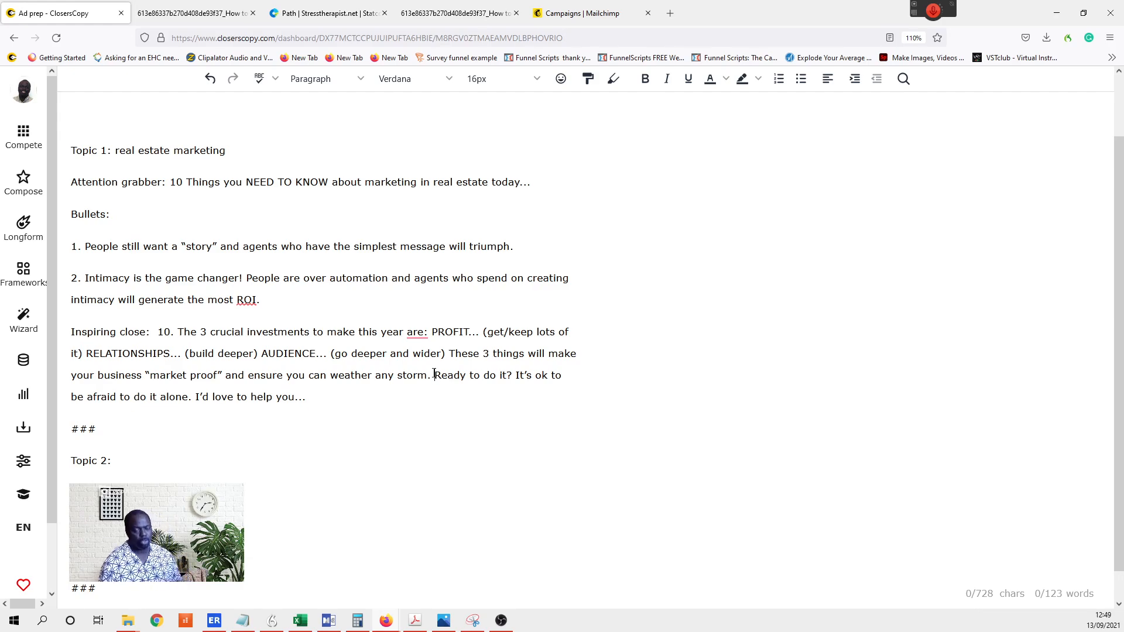
- Delete the "10. The 3 crucial investments... weather any storm." text so "Ready to do it?" directly follows "Inspiring close:"
key("Return")
left_click_drag(448, 372, 153, 338)
key("BackSpace")
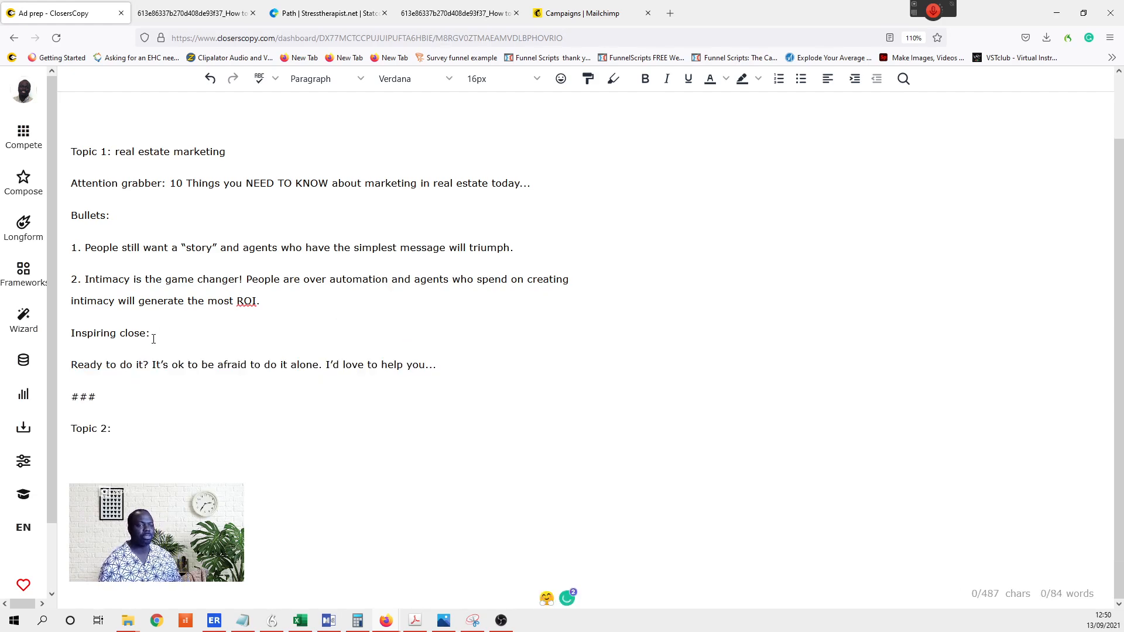
left_click(73, 367)
key("BackSpace")
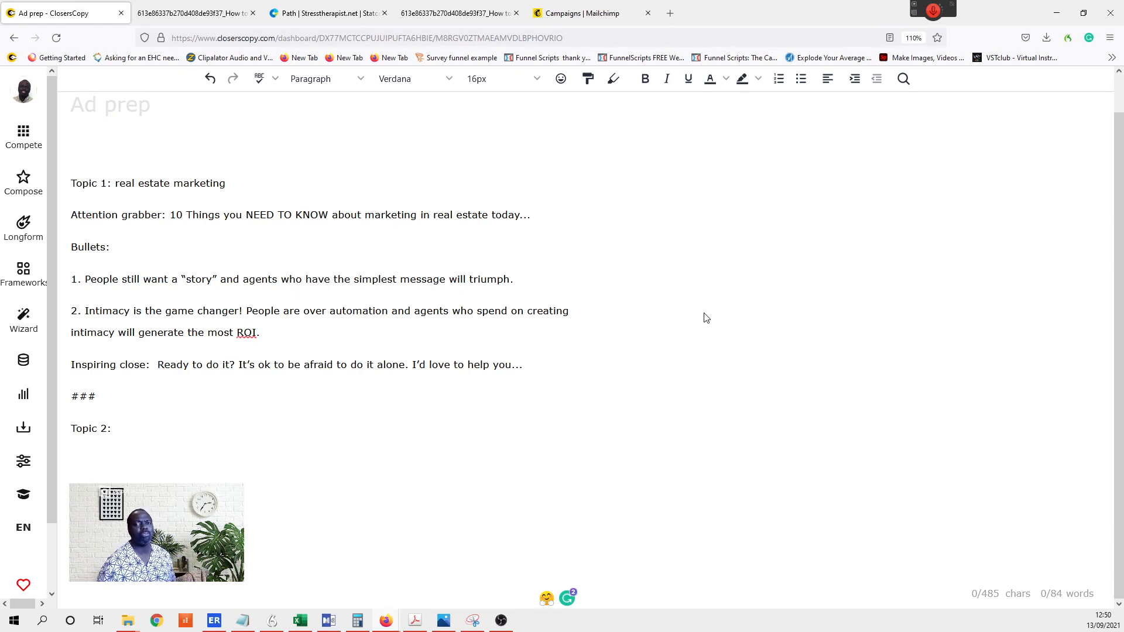
- Search Google in a new browser tab for "making friends"
left_click(670, 12)
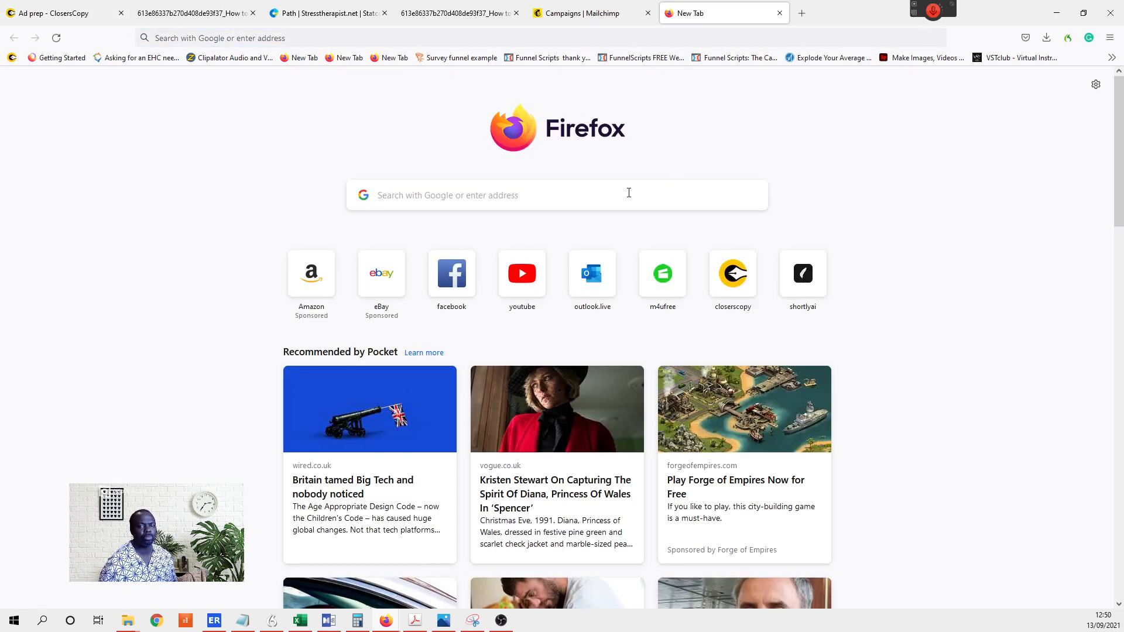
type("maki")
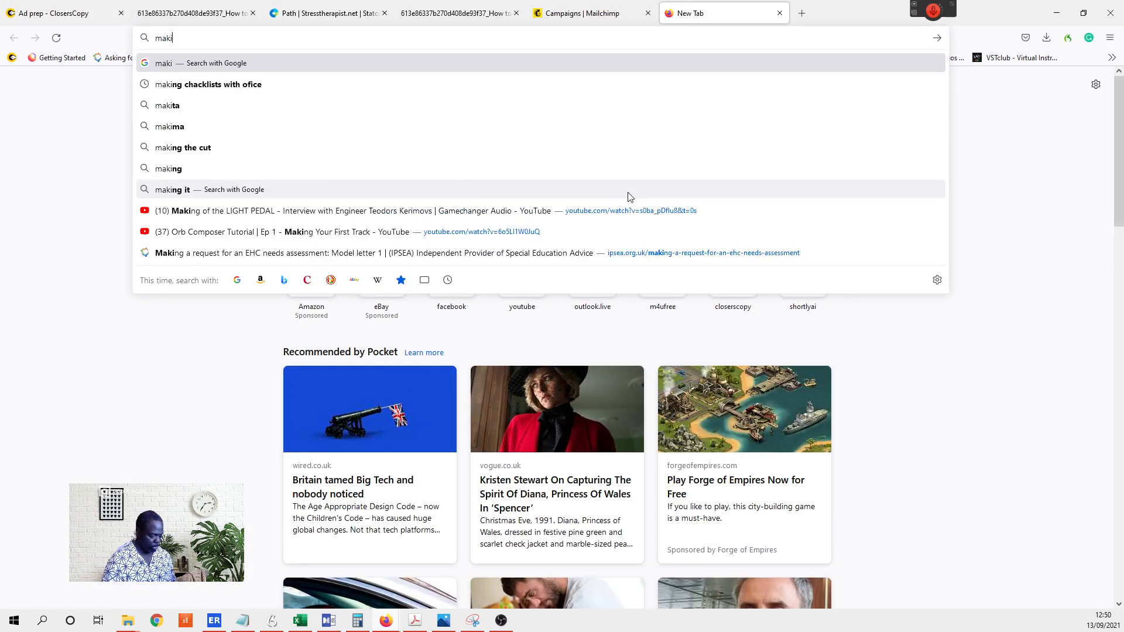
type("ng frieds")
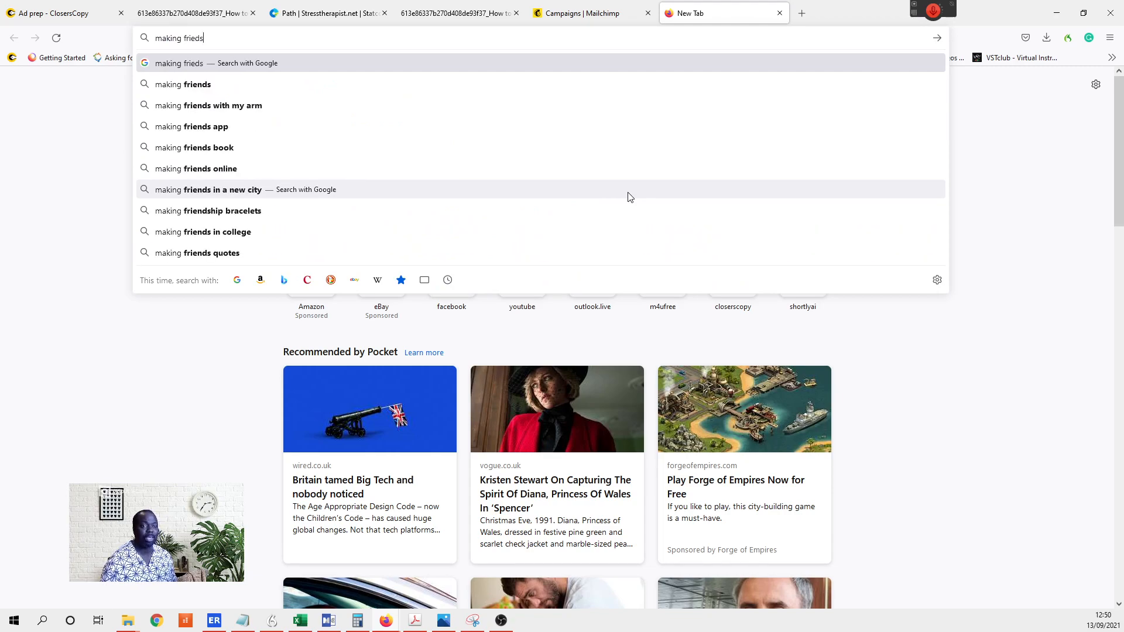
key("Return")
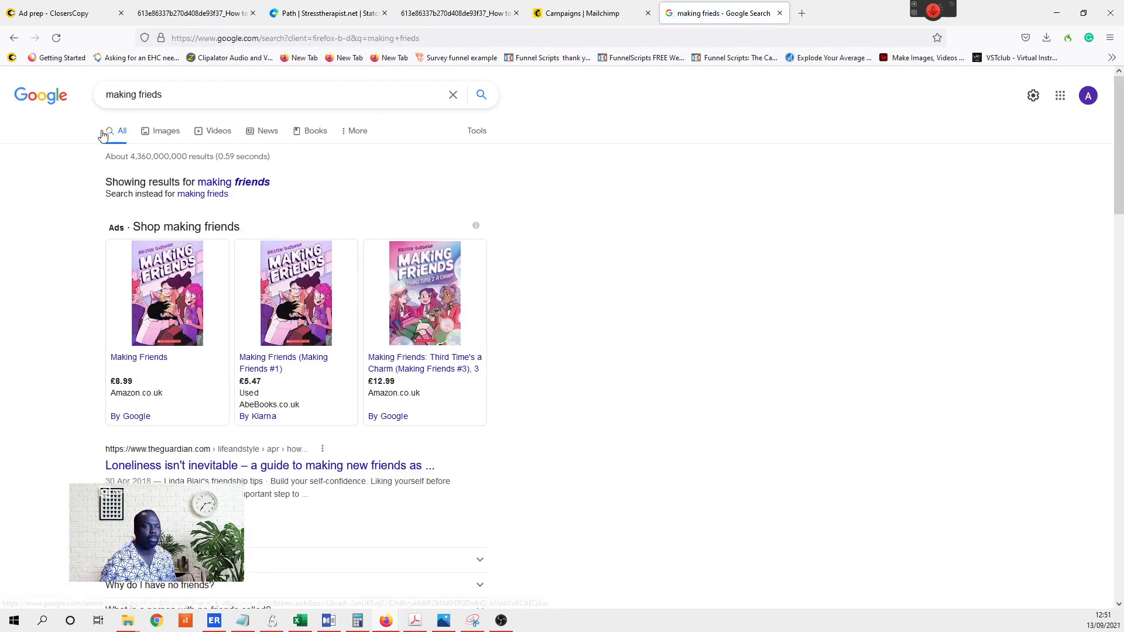
left_click(151, 96)
type("n")
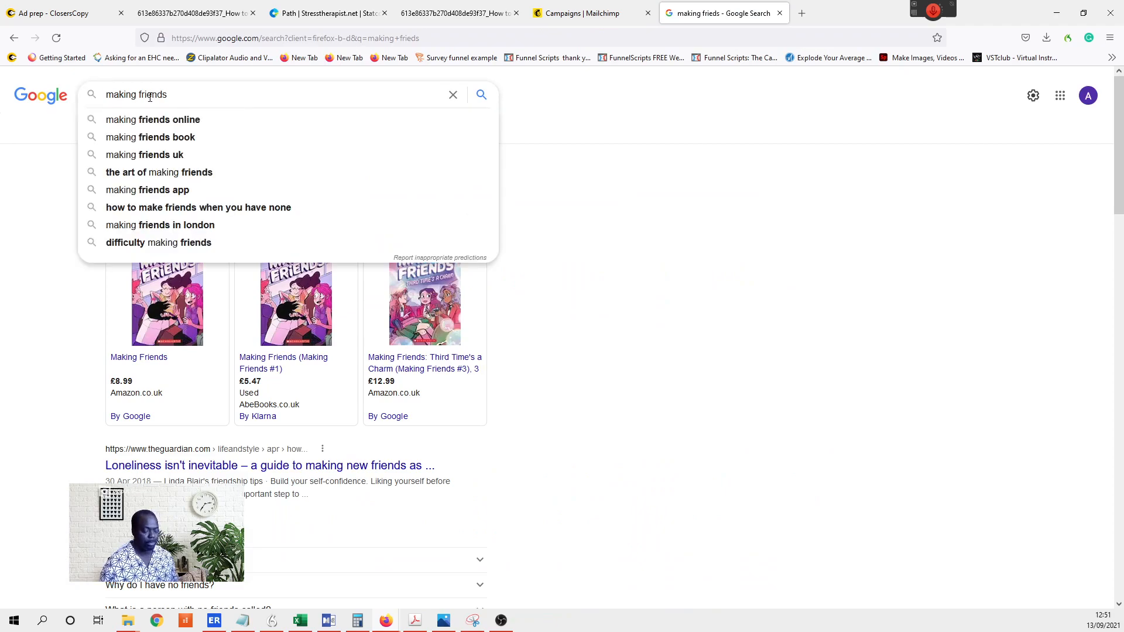
key("Return")
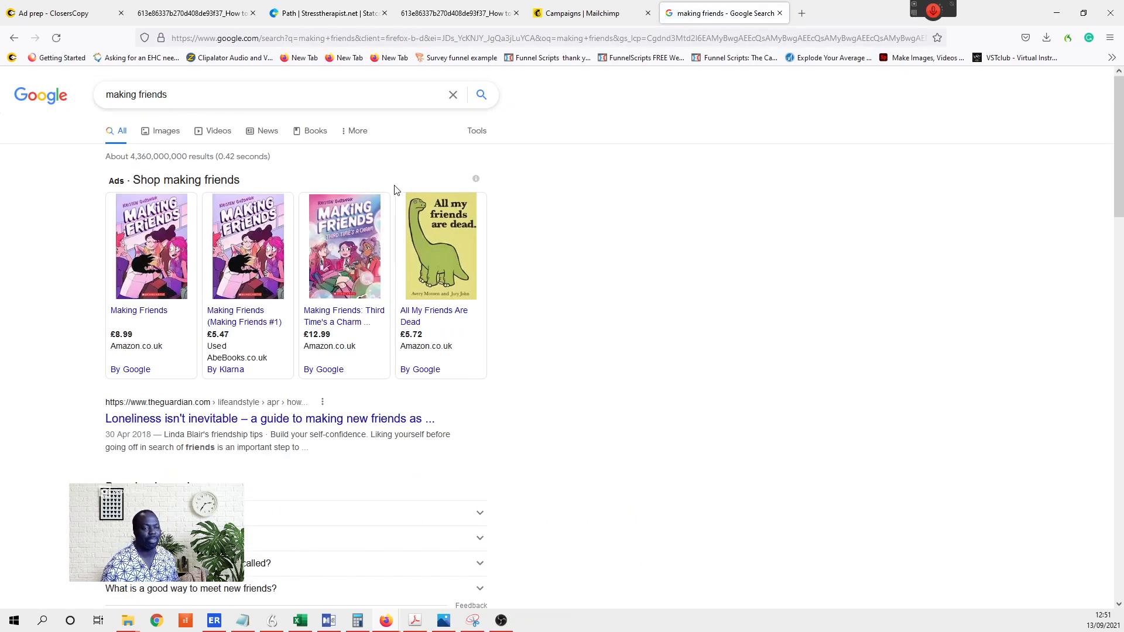
- Search Google for "How to make frieds" and select the first tip, "Realize your fear is in your head..."
left_click(187, 96)
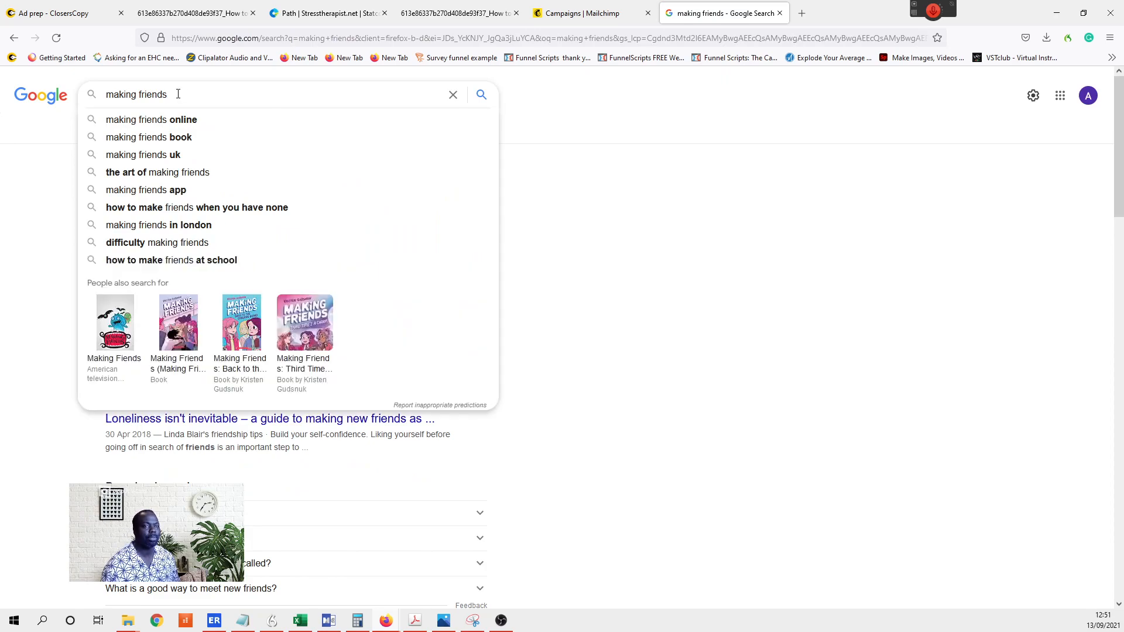
triple_click(109, 95)
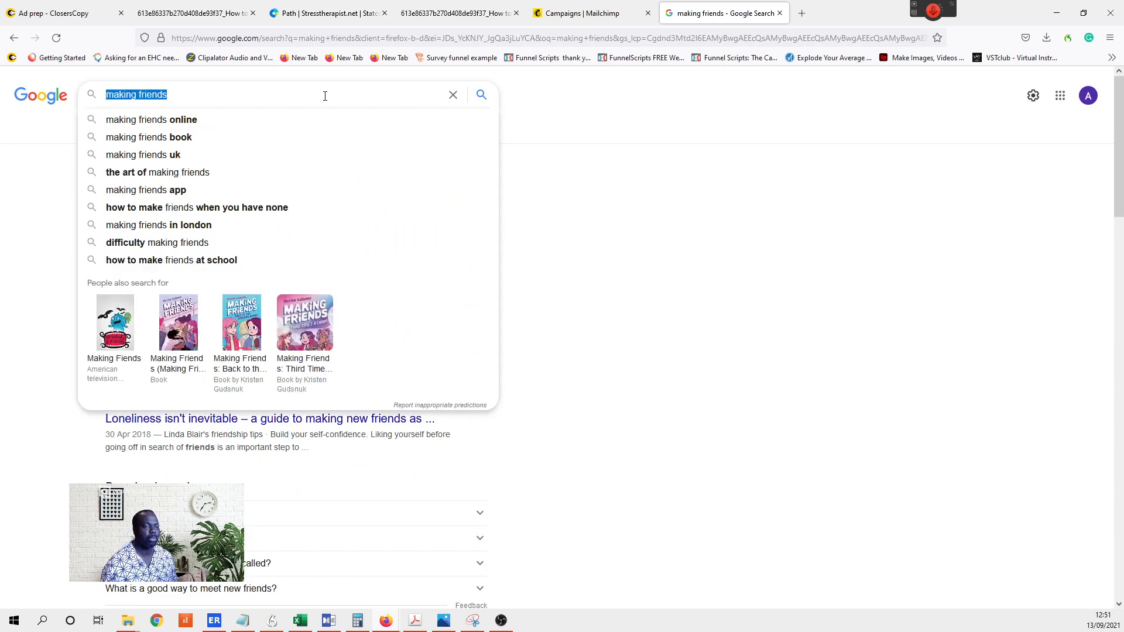
type("How to ")
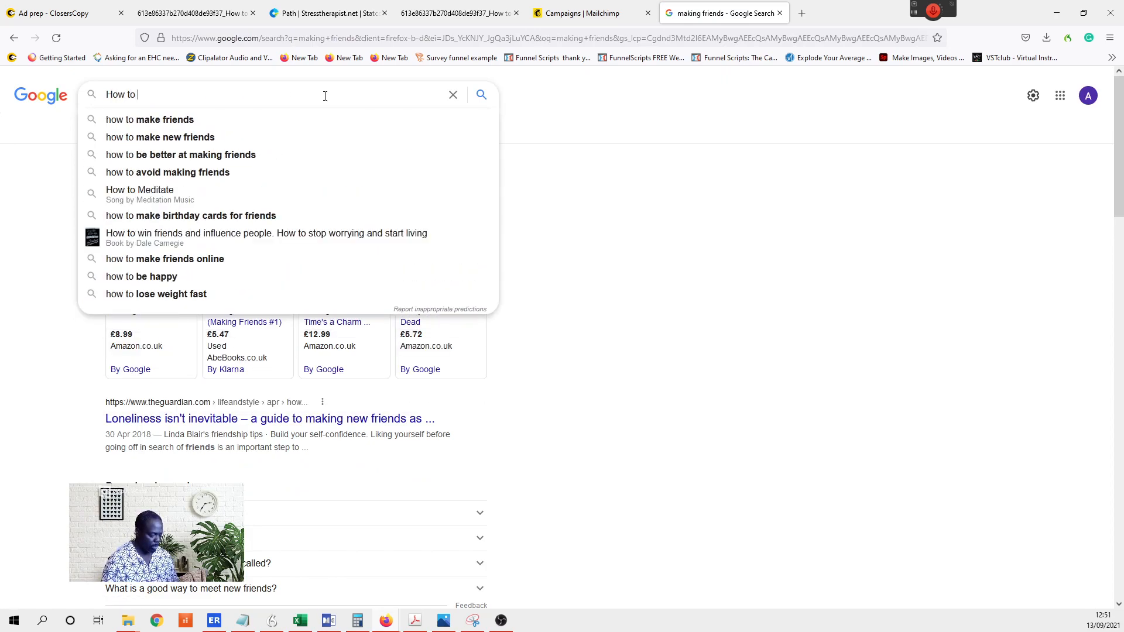
type("make frie")
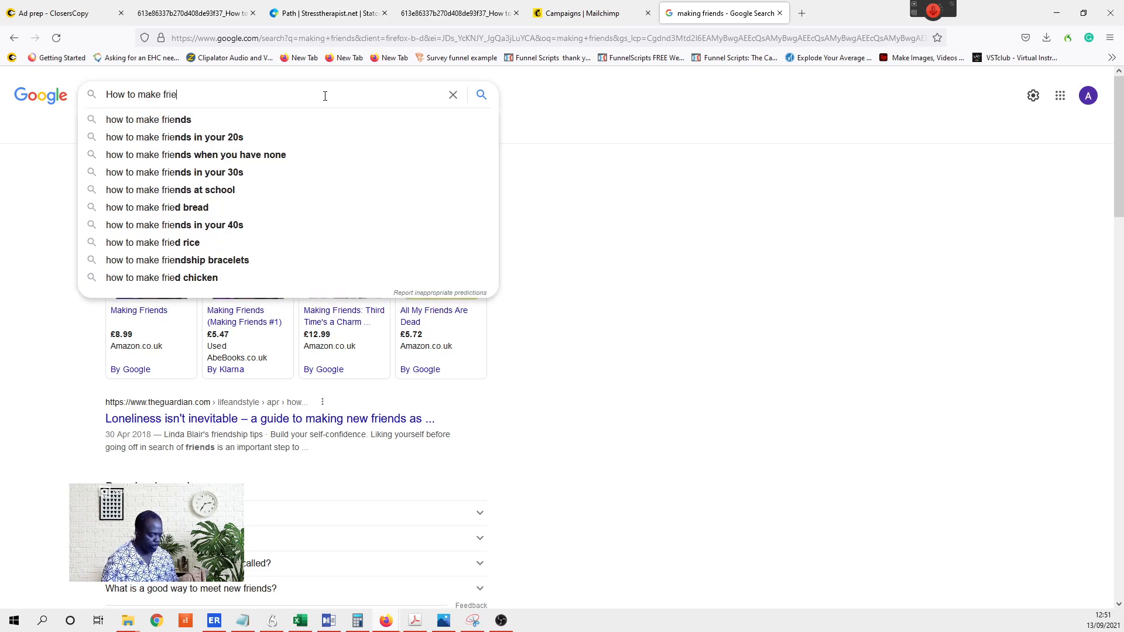
type("ds")
key("Return")
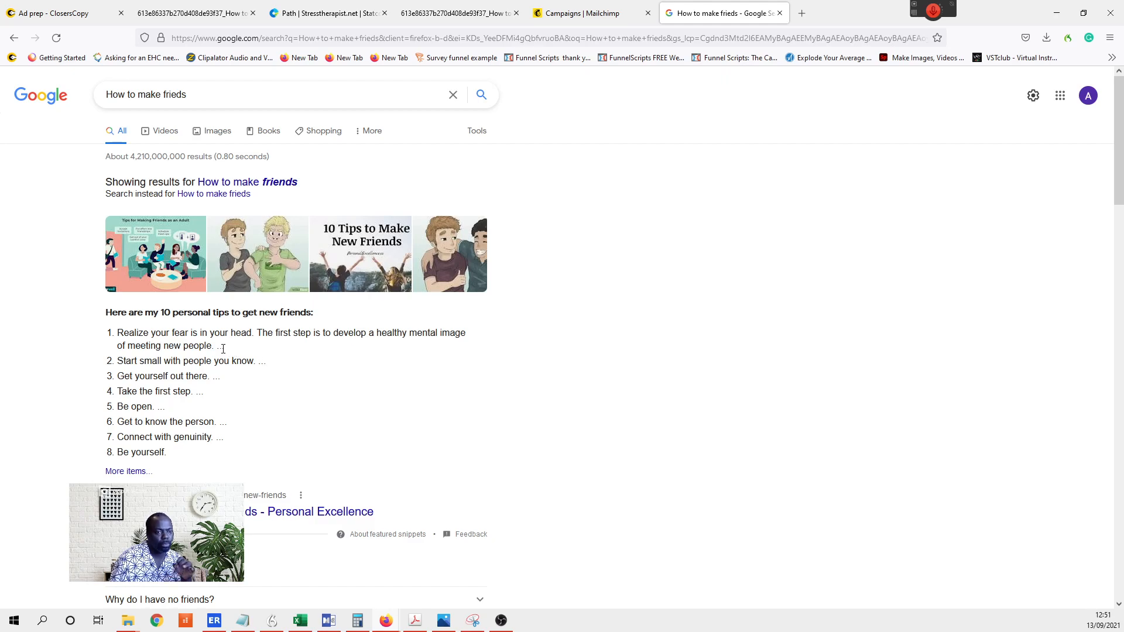
left_click_drag(222, 346, 112, 341)
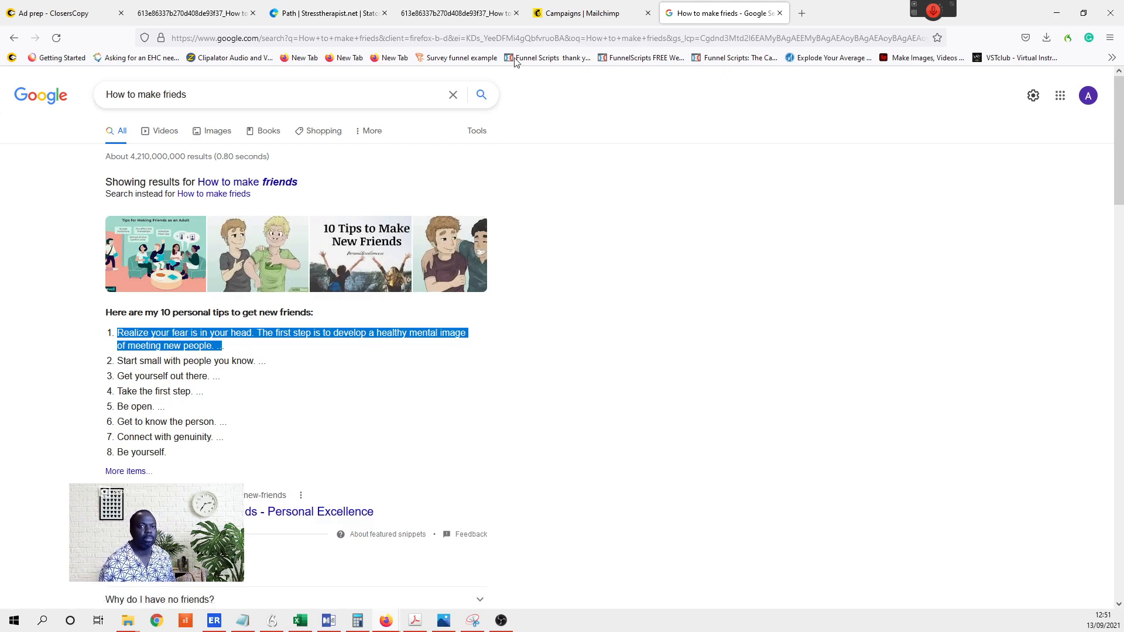
- Return to the Ad prep document and remove the numbers from the "Topic 1:" and "Topic 2:" labels so both read "Topic:"
left_click(76, 15)
left_click(133, 431)
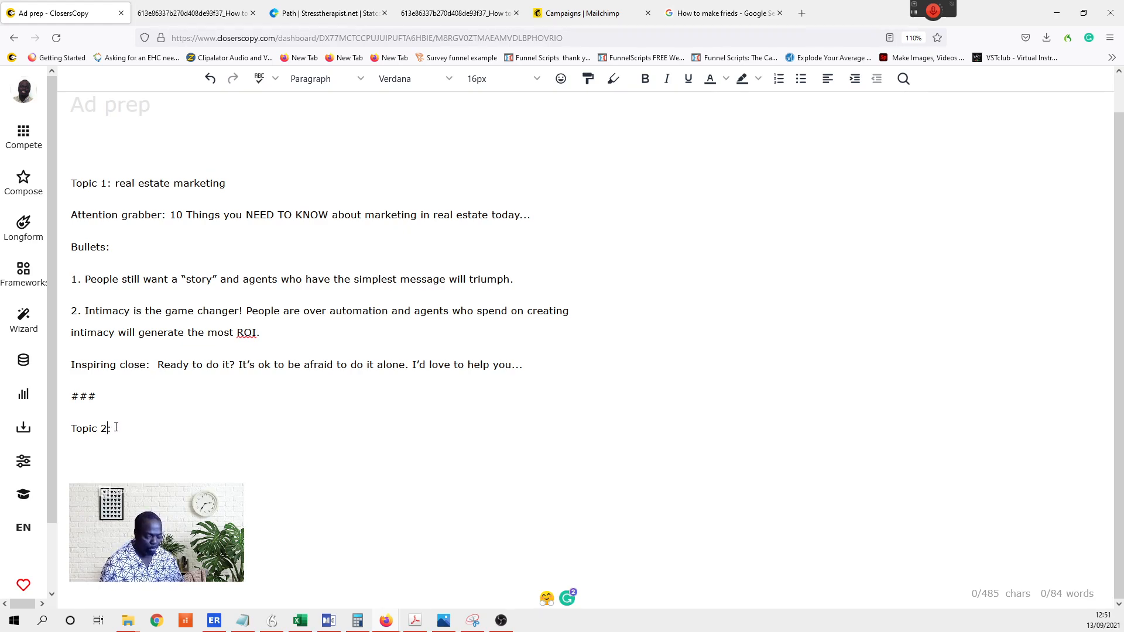
key("BackSpace")
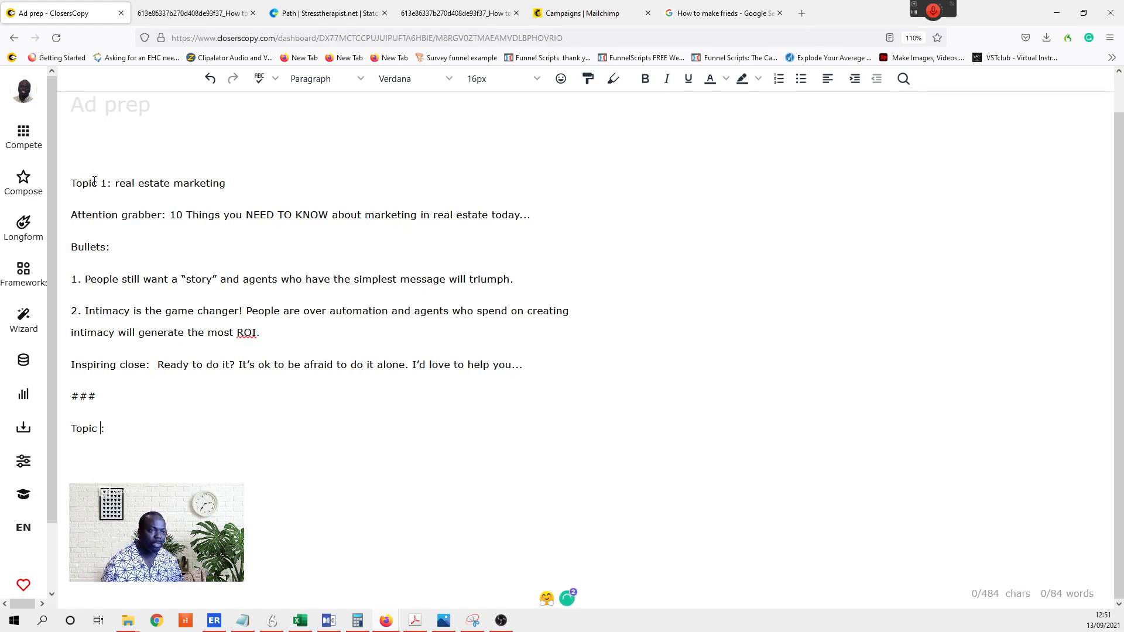
key("BackSpace")
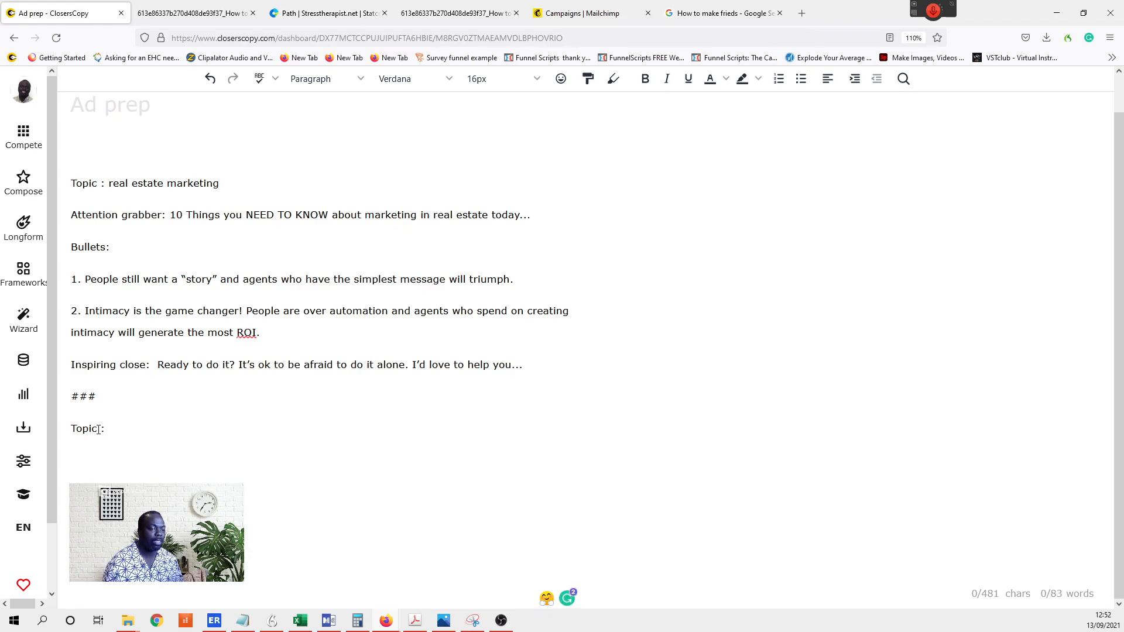
key("BackSpace")
left_click(102, 183)
key("BackSpace")
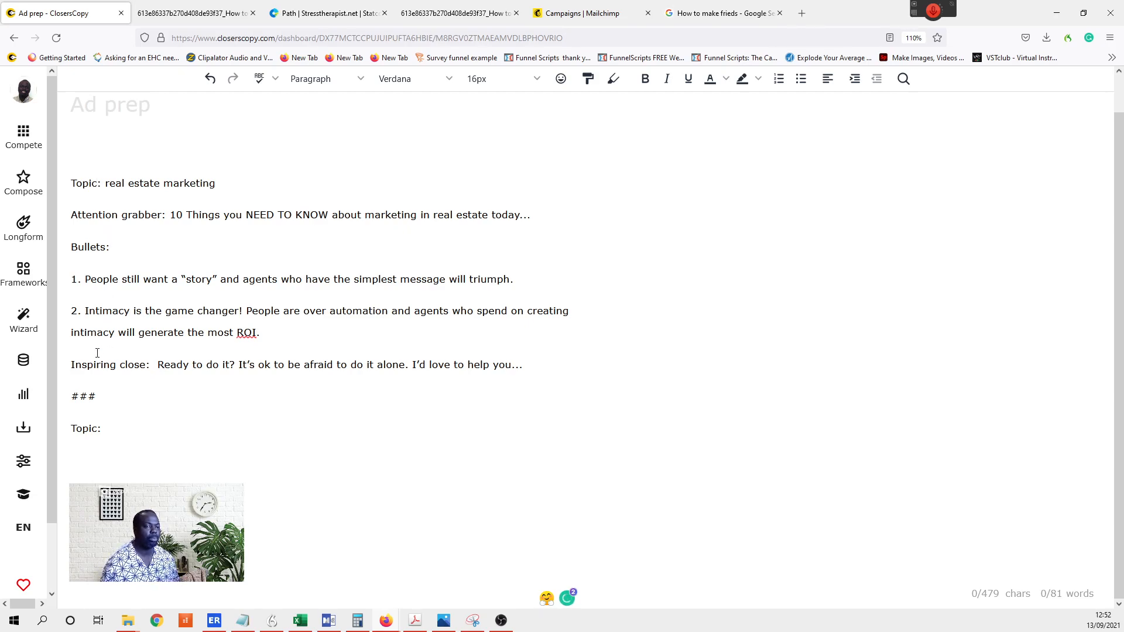
- Fill in the second topic, below the ### divider, as "making friends"
left_click(121, 427)
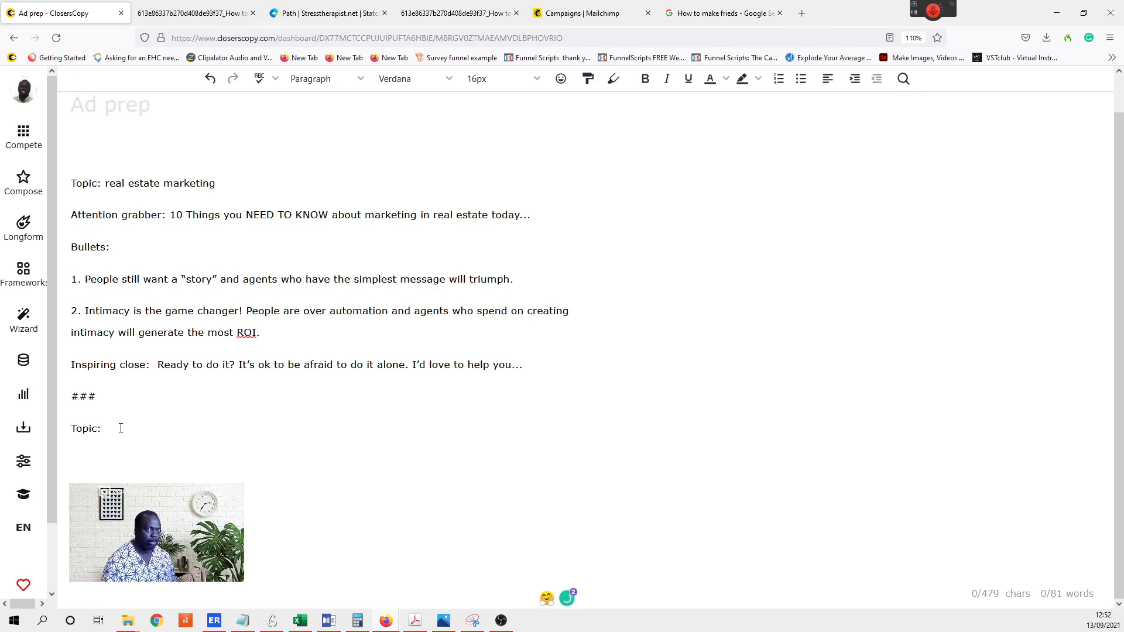
type("m")
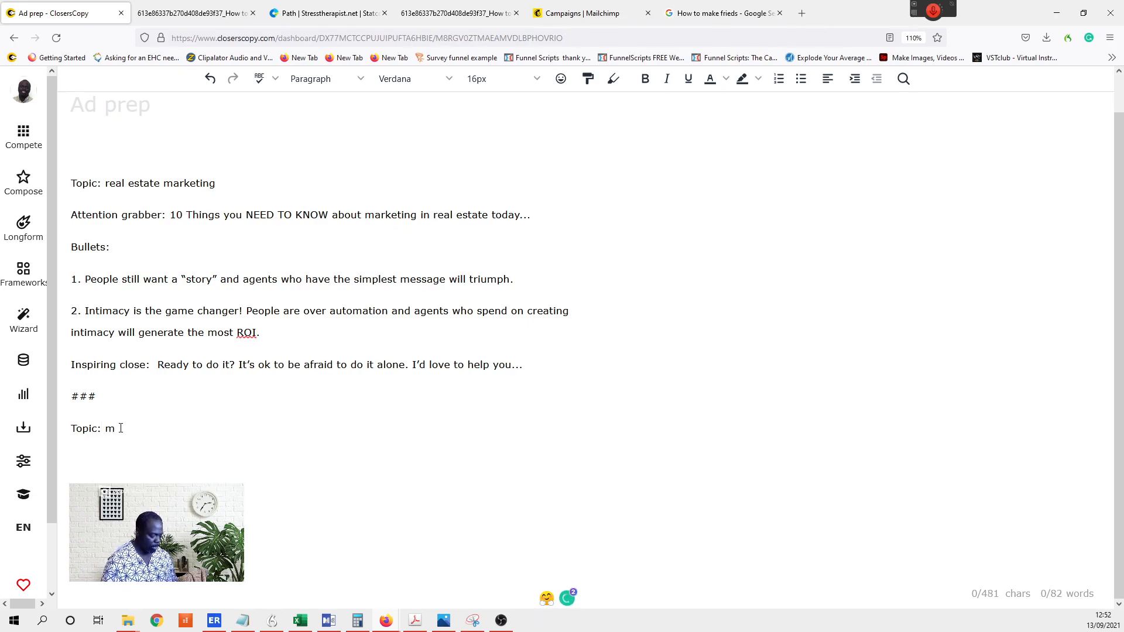
type("aking friends")
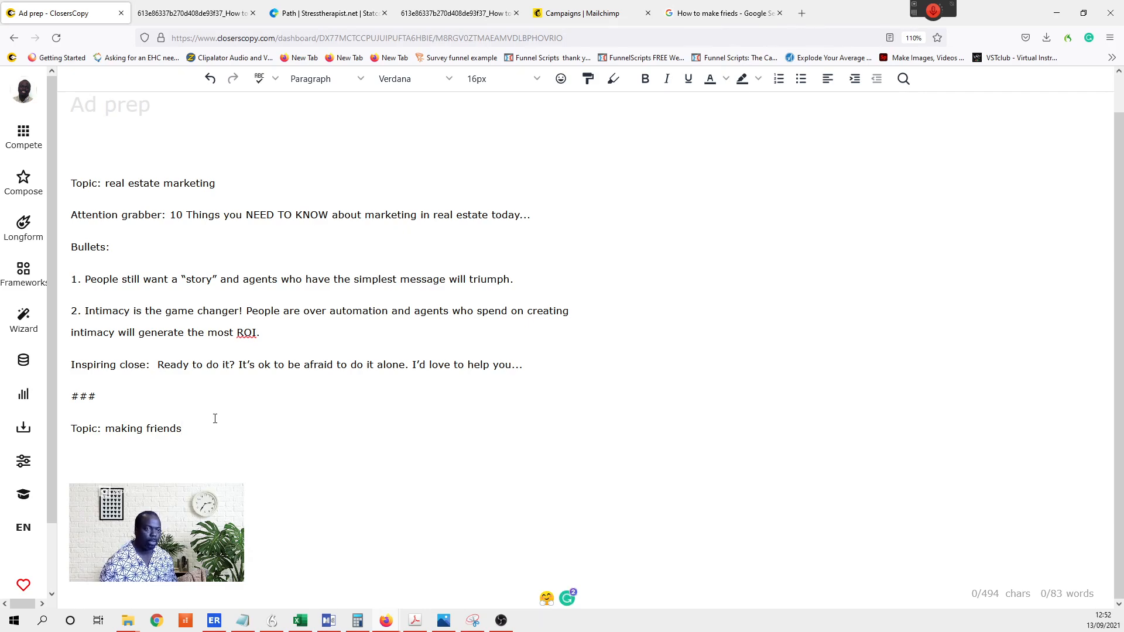
- Paste the copied tip "Realize your fear is in your head..." directly below the making friends topic and prefix it with the "Bullets:" label
key("Return")
key("Return")
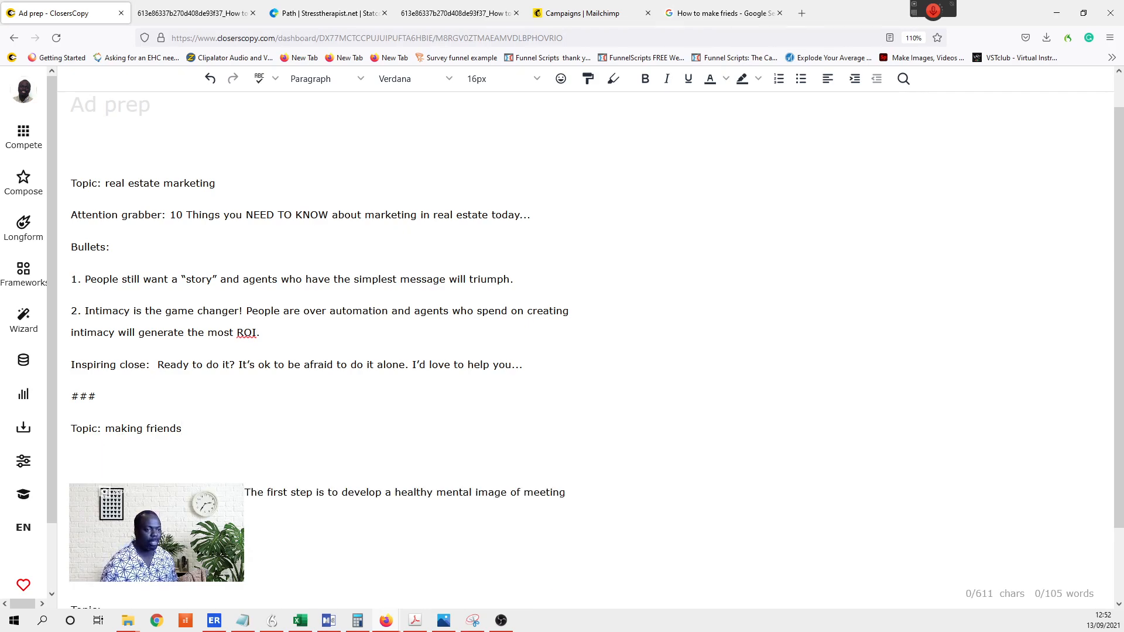
left_click_drag(137, 255, 53, 241)
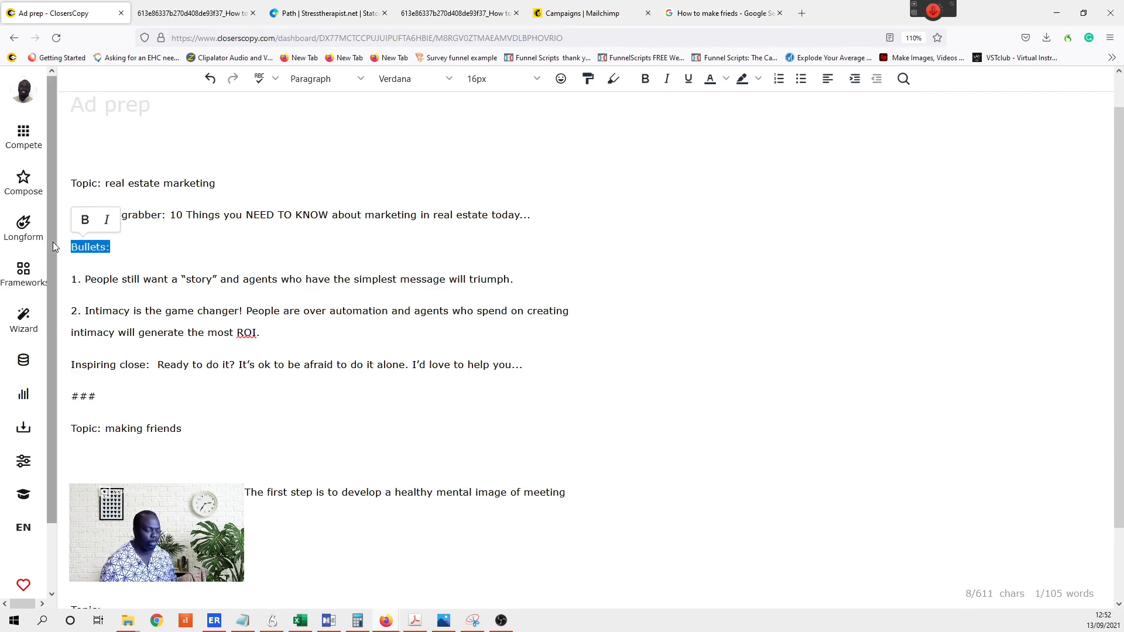
left_click(71, 479)
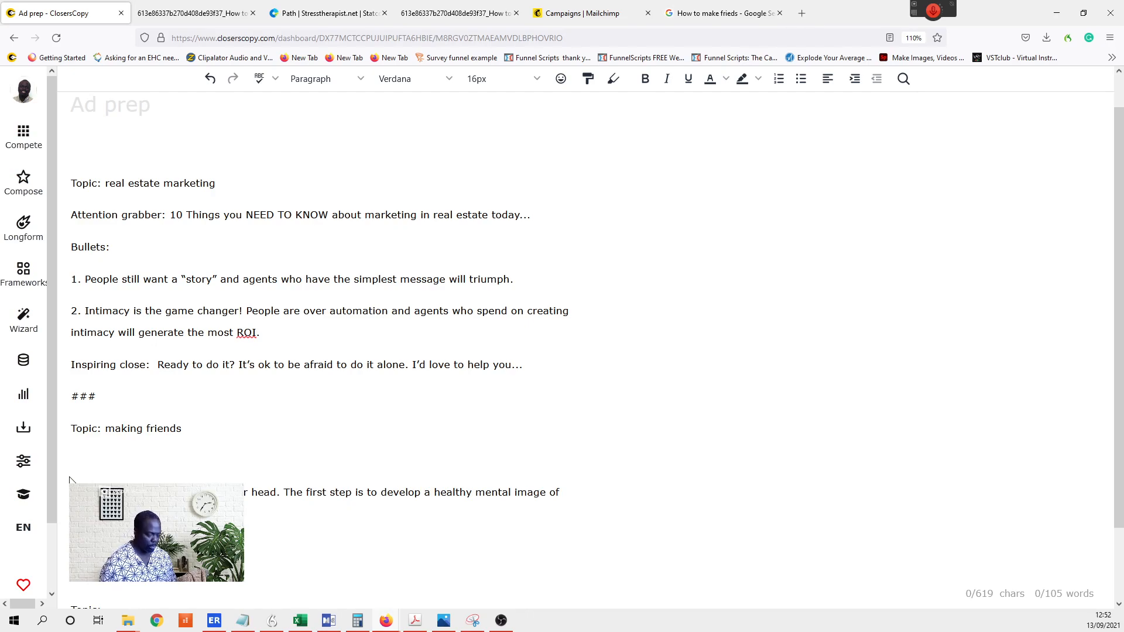
left_click(90, 455)
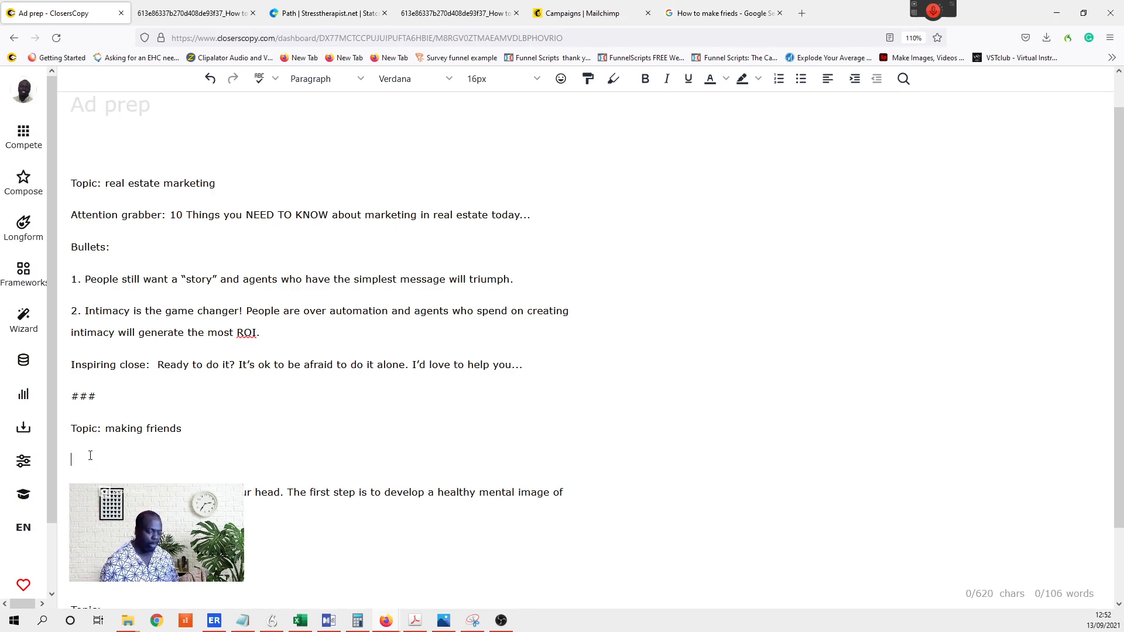
key("BackSpace")
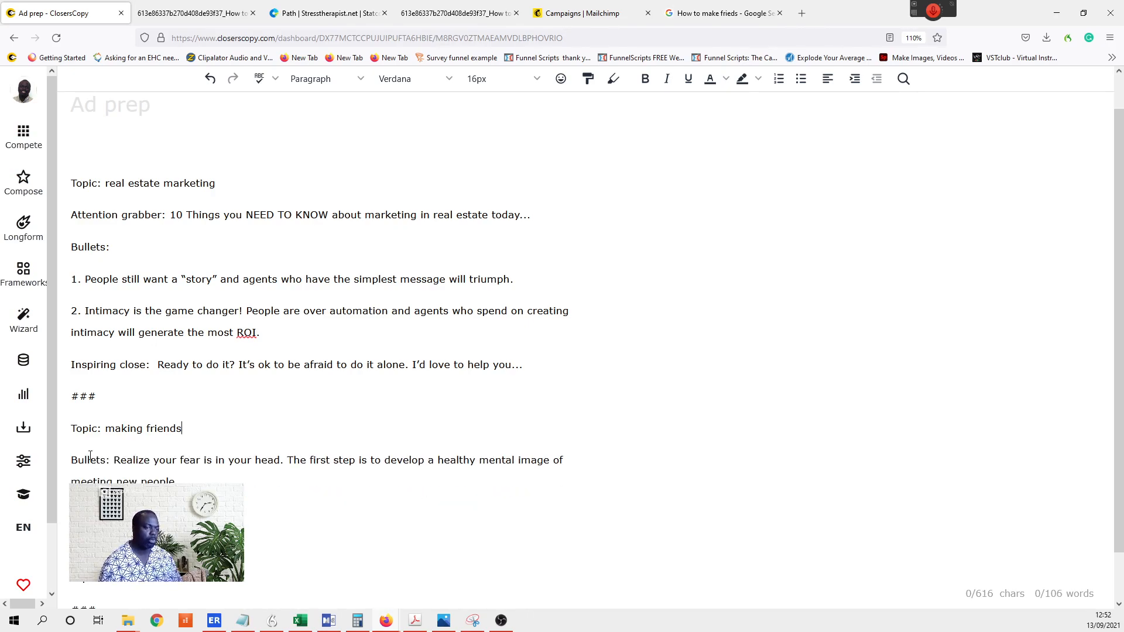
- Open the Personal Excellence article from the Google results and copy "Making new friends can be intimidating... for most of us." from its introduction
left_click(721, 15)
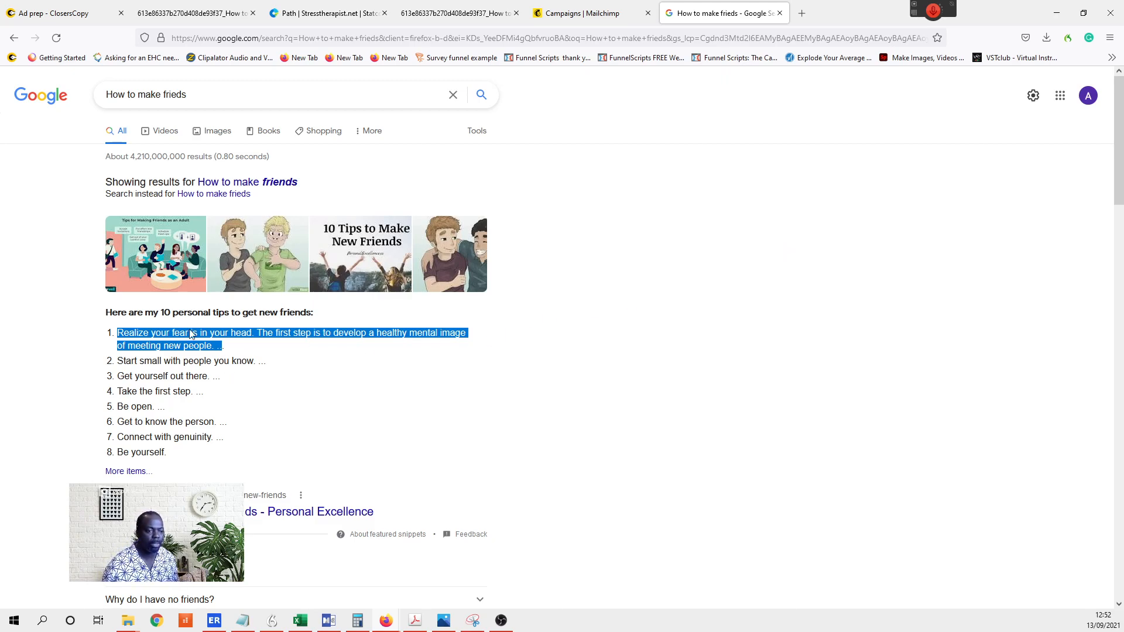
left_click(280, 510)
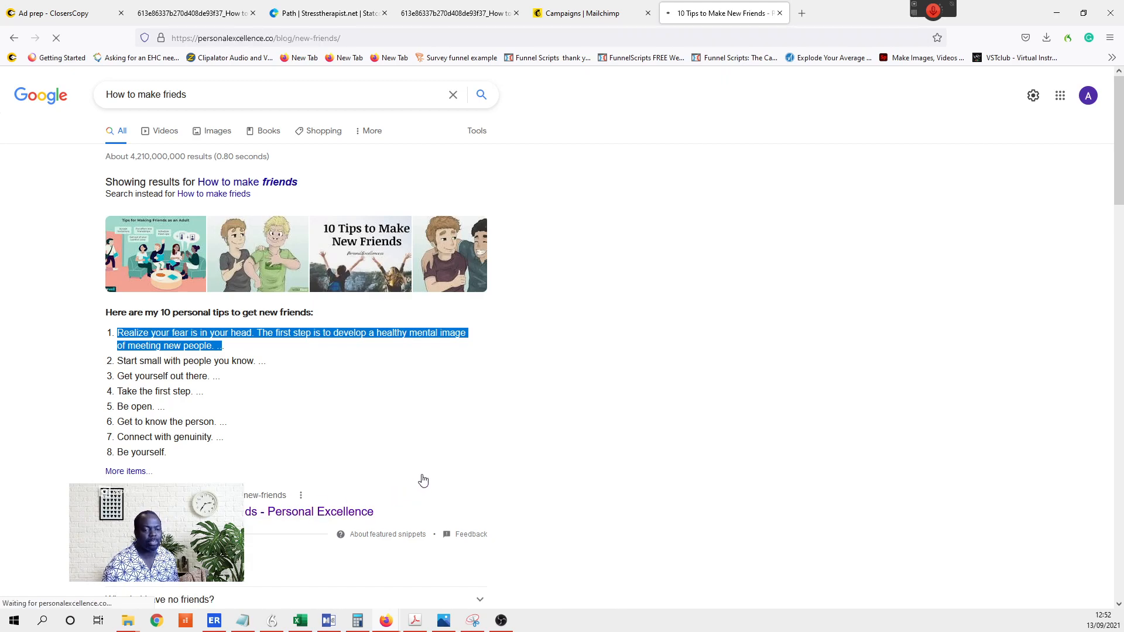
scroll(445, 409, "down", 5)
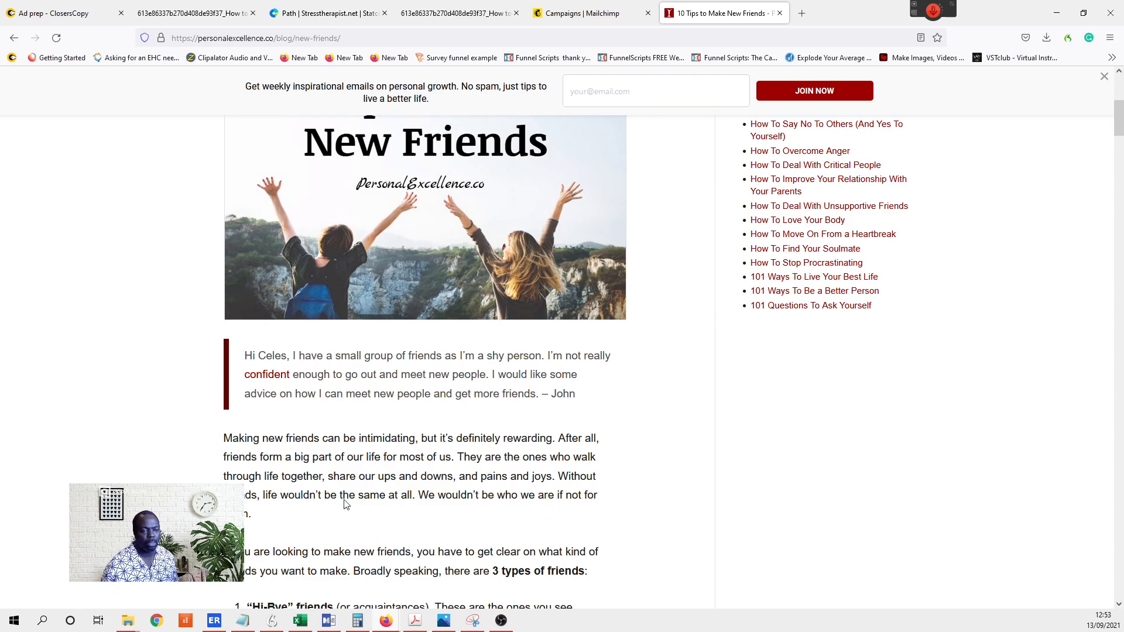
left_click_drag(226, 437, 456, 459)
key("ctrl+c")
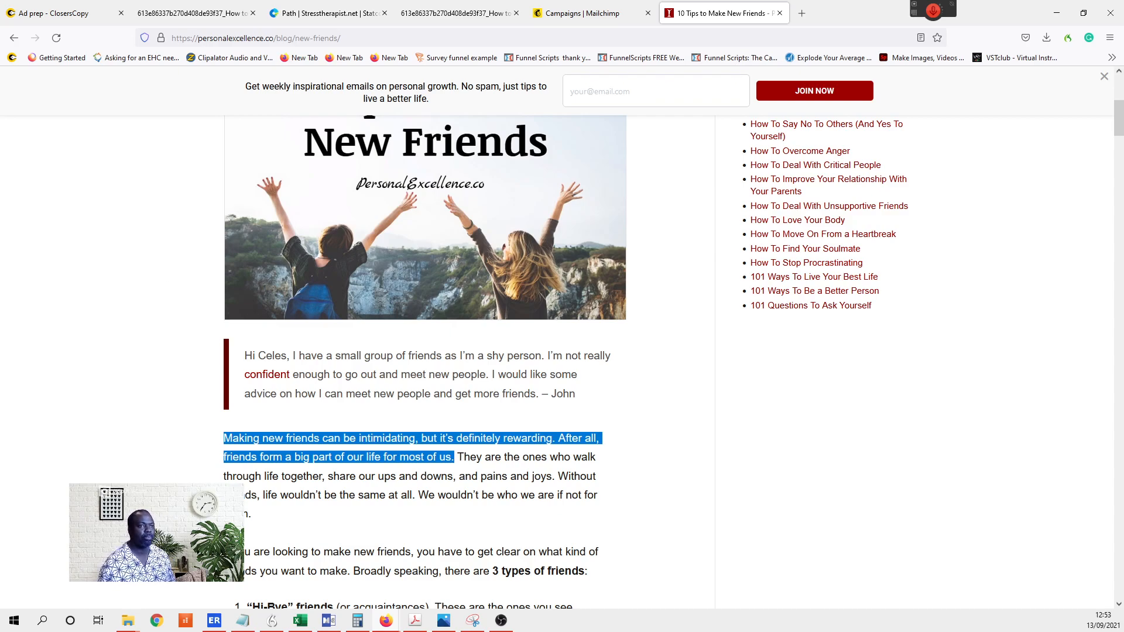
- Paste the copied introduction text into the Ad prep document as a new line below "Topic: making friends"
left_click(58, 13)
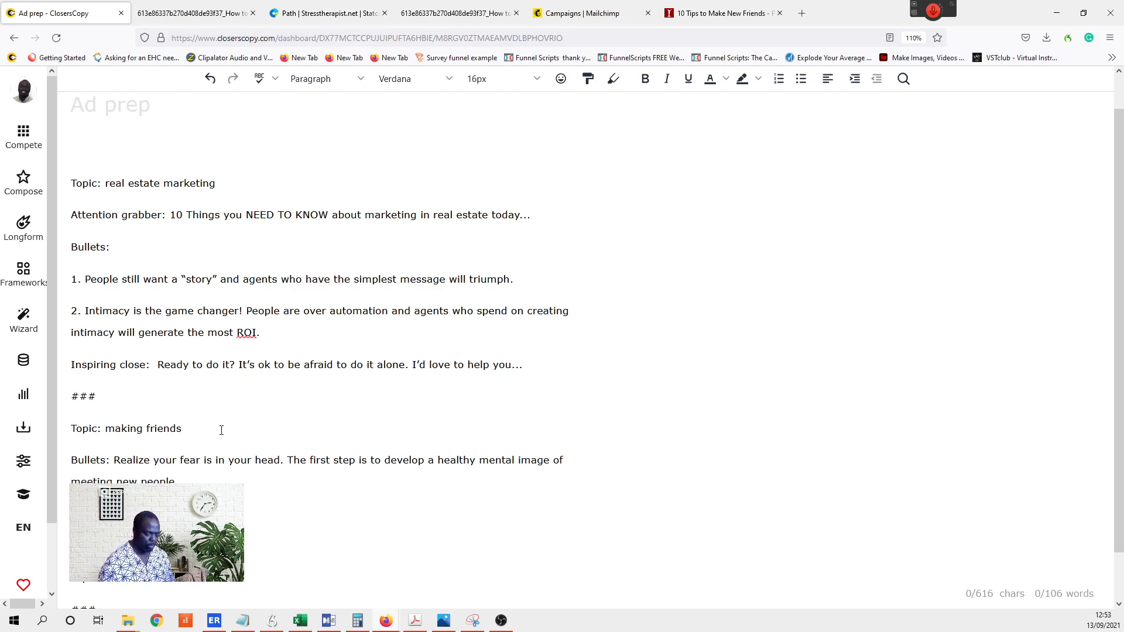
key("Return")
key("ctrl+v")
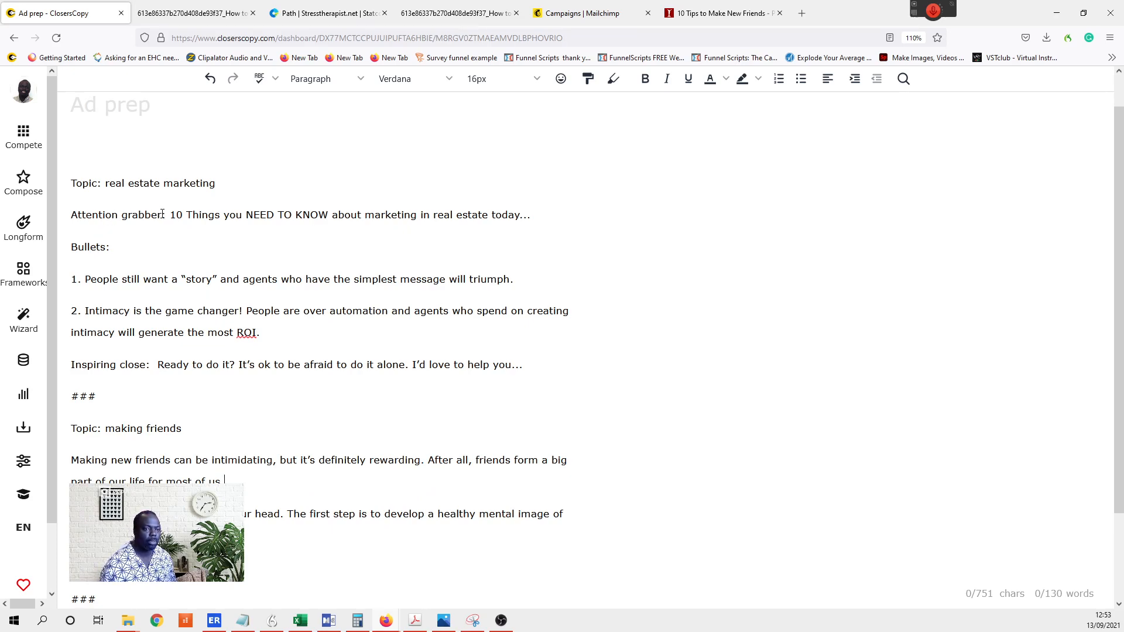
- Prefix the pasted text with the "Attention grabber:" label and delete its sentence "After all, friends form a big part of our life for most of us."
left_click_drag(169, 214, 67, 216)
key("ctrl+c")
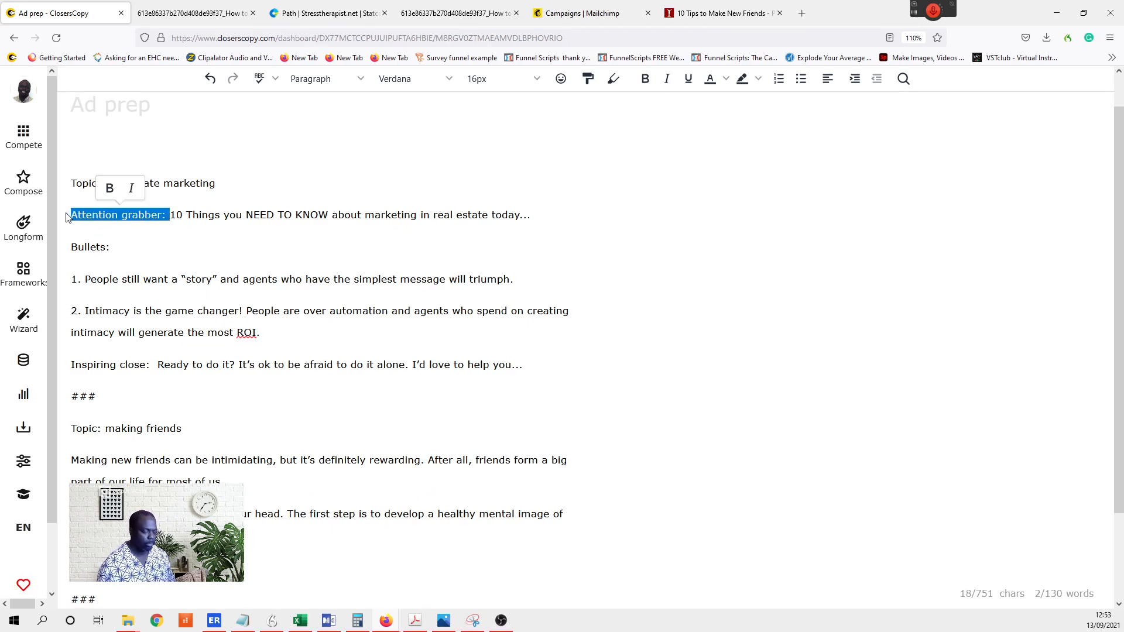
left_click(71, 461)
key("ctrl+v")
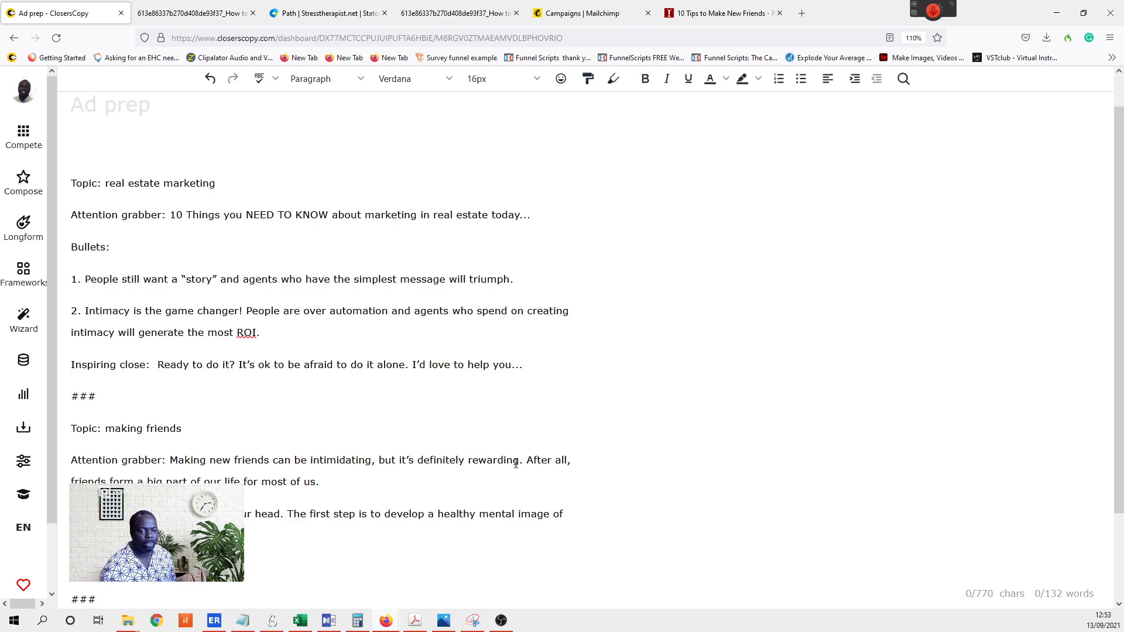
left_click_drag(528, 459, 547, 474)
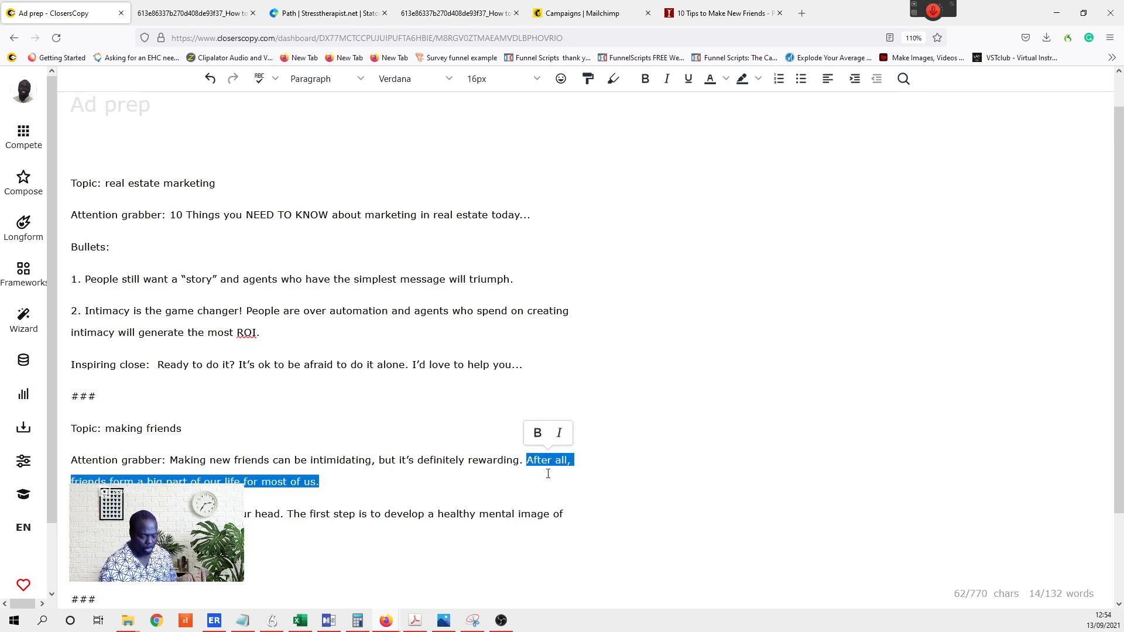
key("BackSpace")
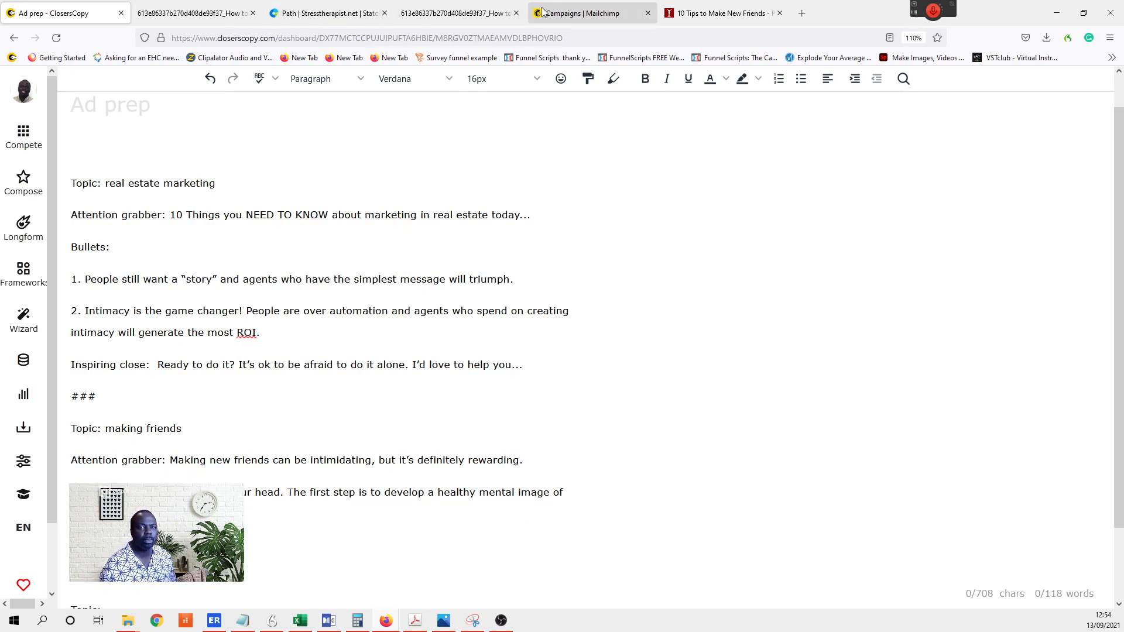
- Copy the article's paragraph "If you take a look at the people out there... time and practice." and append it to the making friends attention grabber
left_click(699, 15)
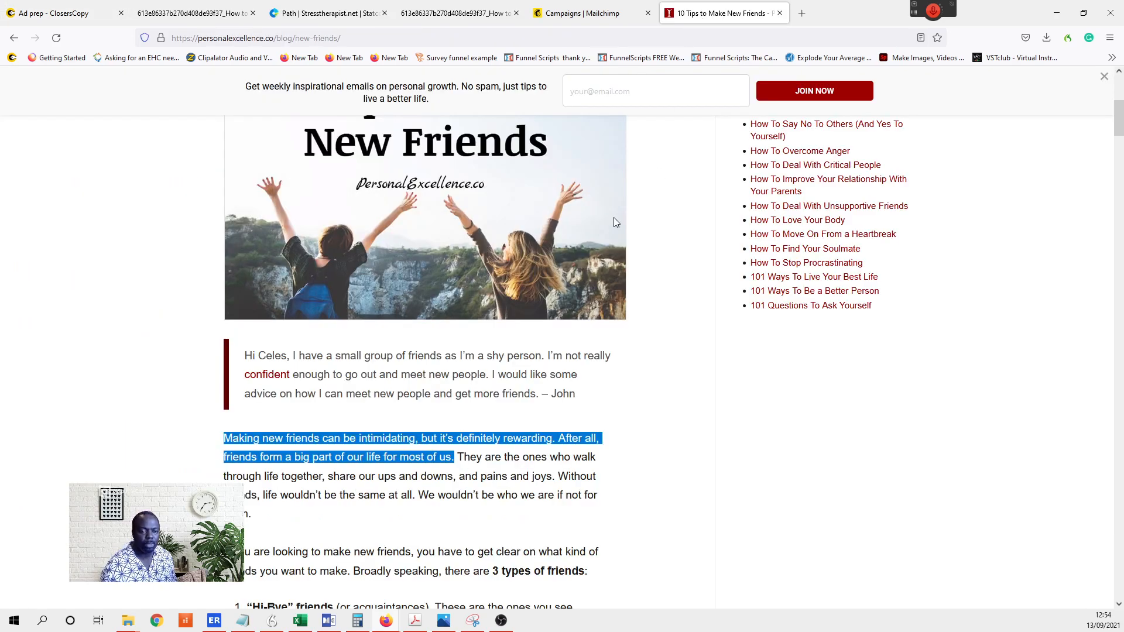
scroll(434, 551, "down", 1)
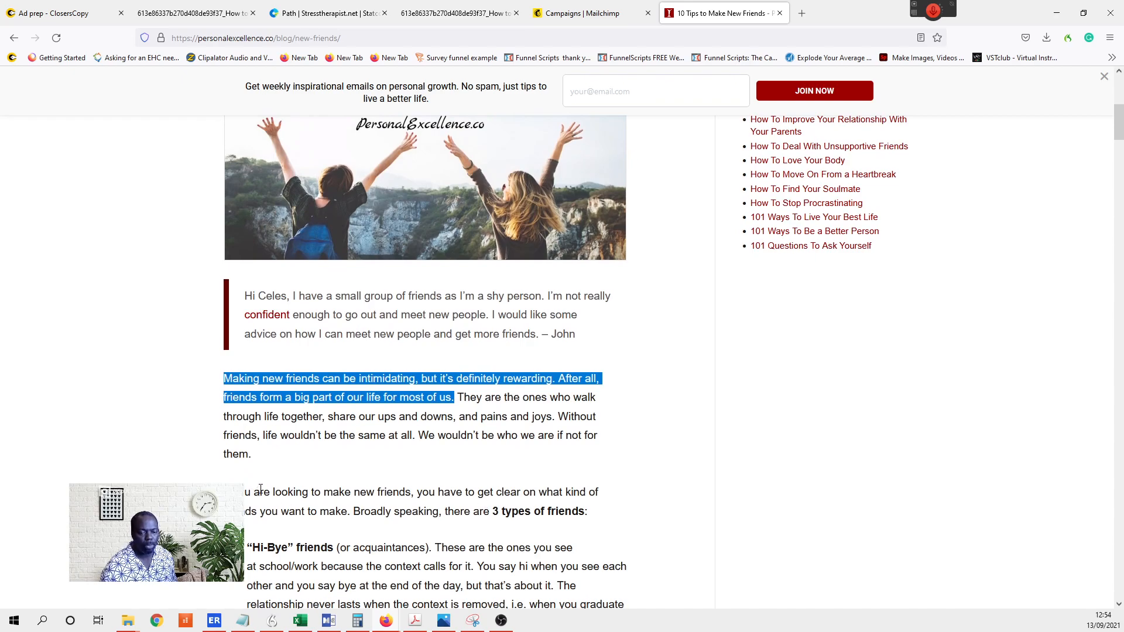
scroll(260, 489, "down", 1)
scroll(271, 481, "down", 1)
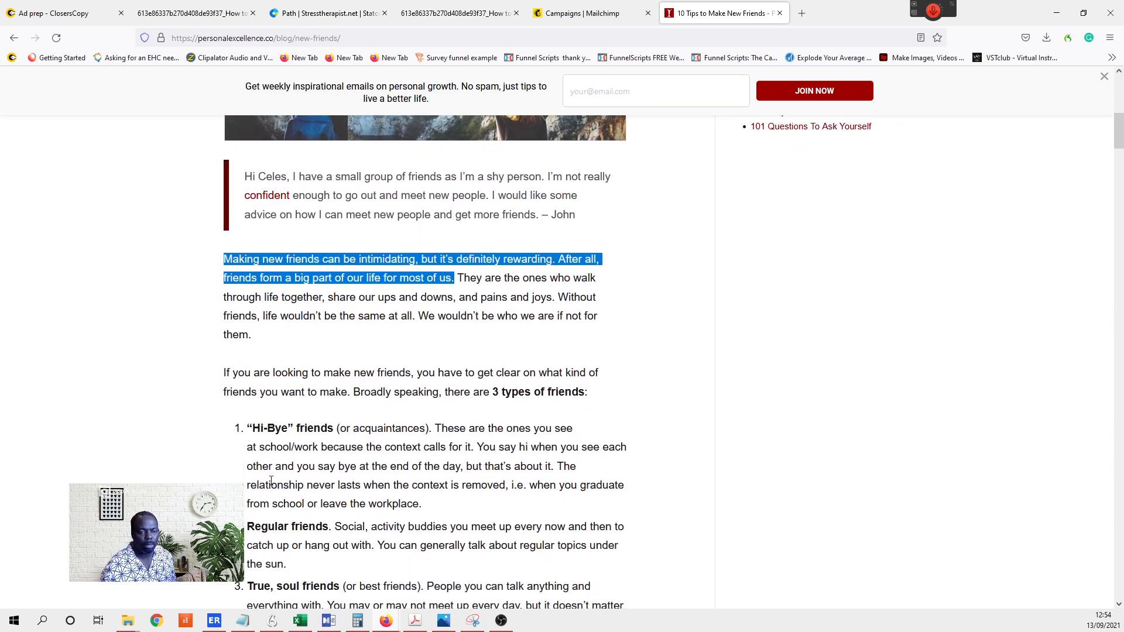
scroll(271, 481, "down", 1)
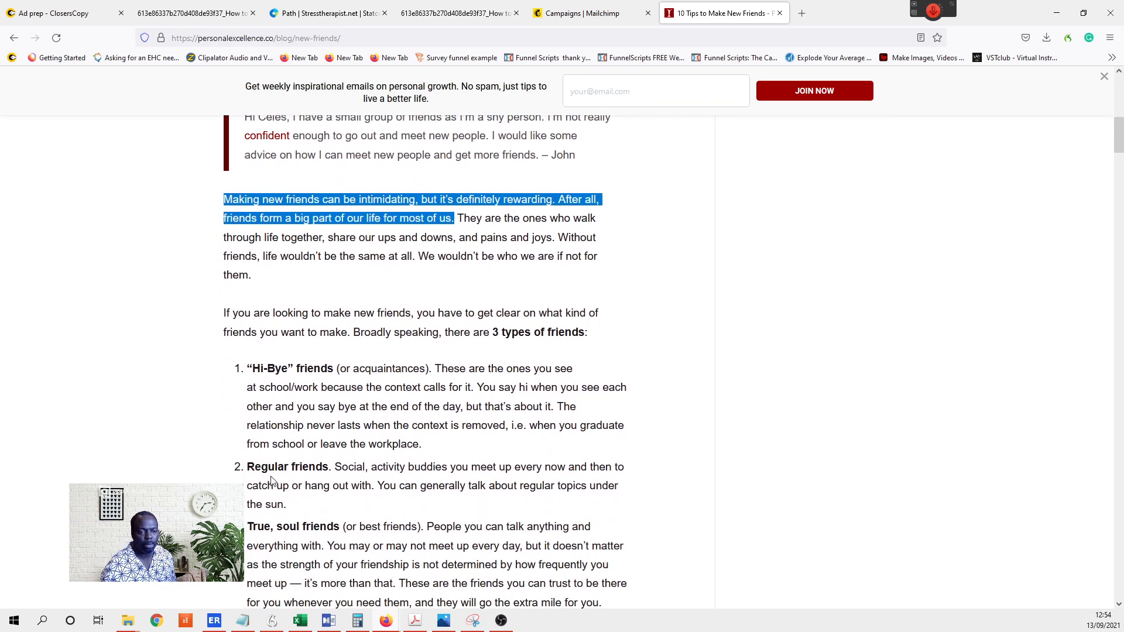
scroll(271, 481, "down", 9)
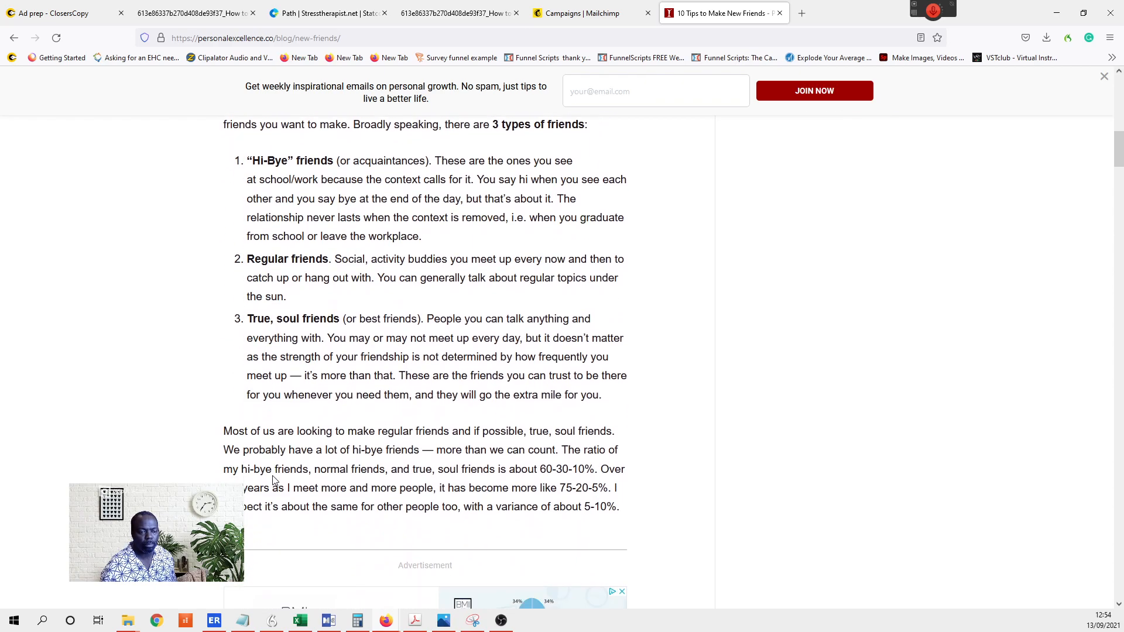
scroll(274, 479, "down", 6)
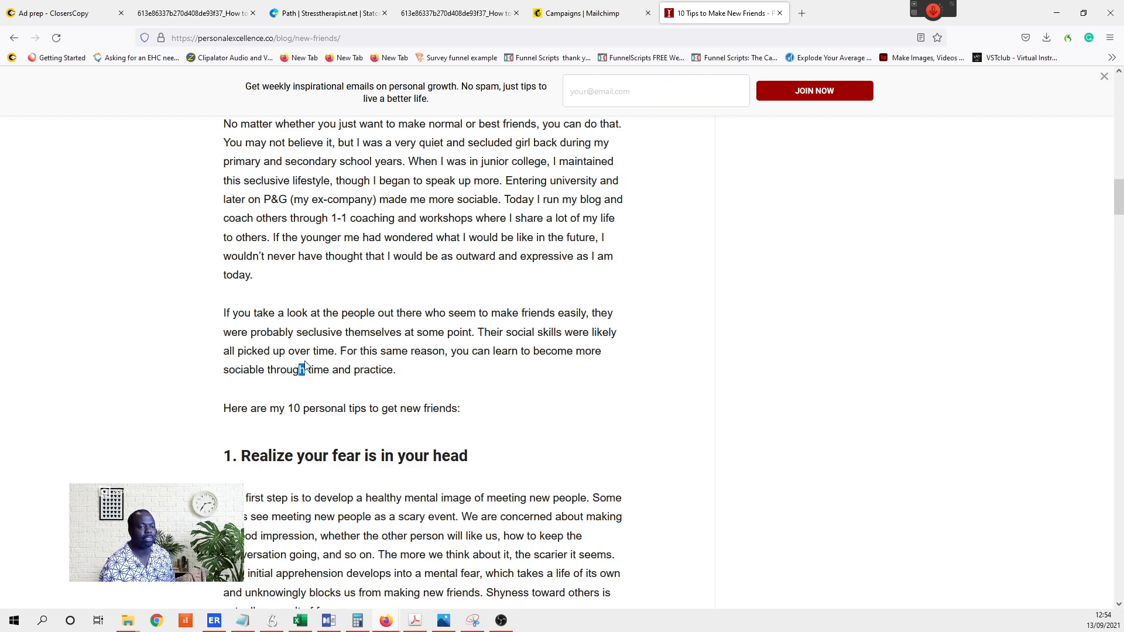
left_click_drag(386, 369, 245, 349)
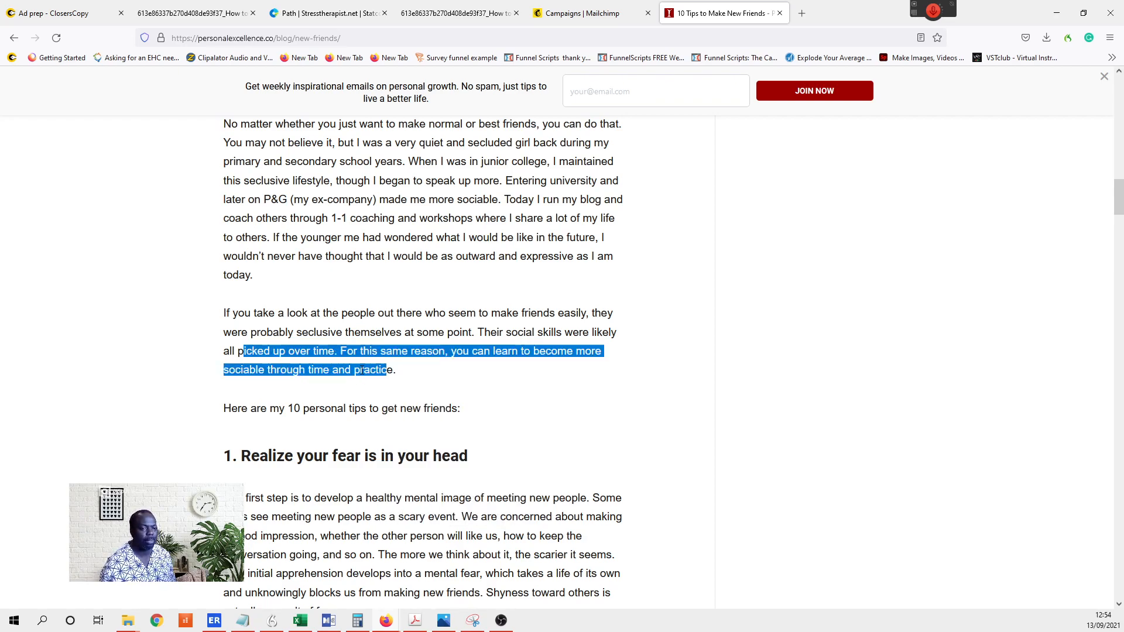
left_click(412, 374)
left_click_drag(416, 373, 220, 314)
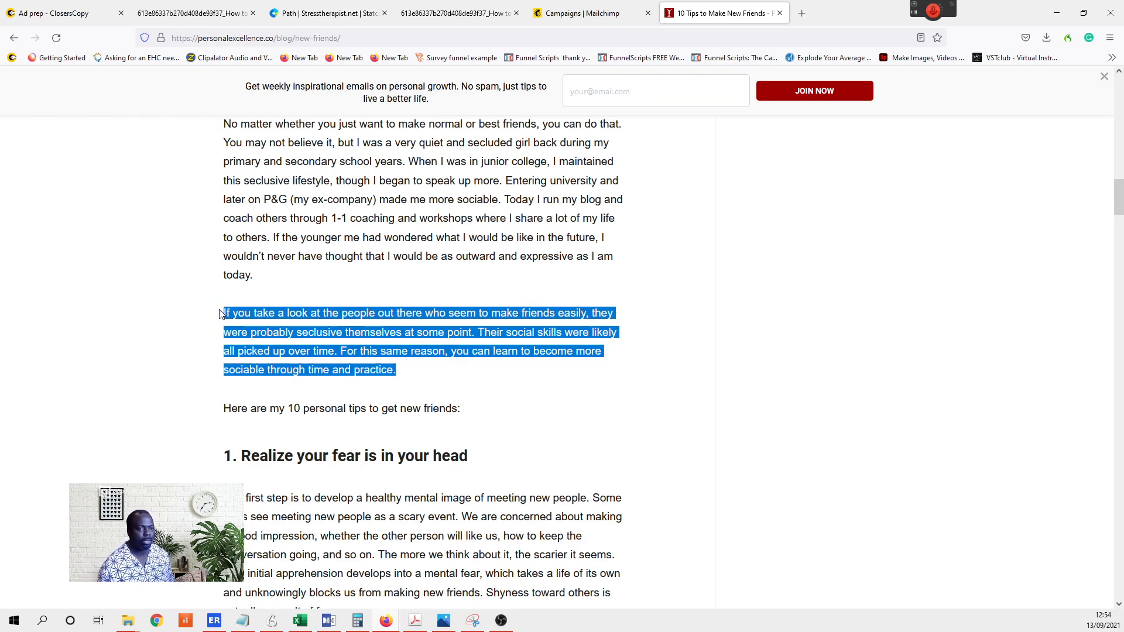
left_click(67, 13)
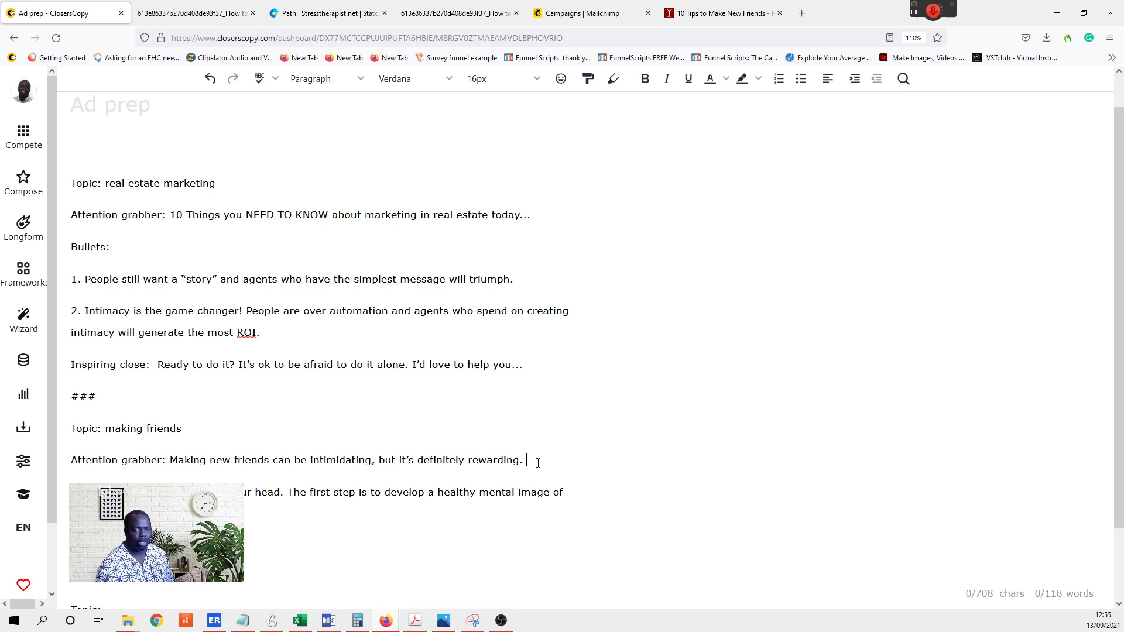
key("ctrl+v")
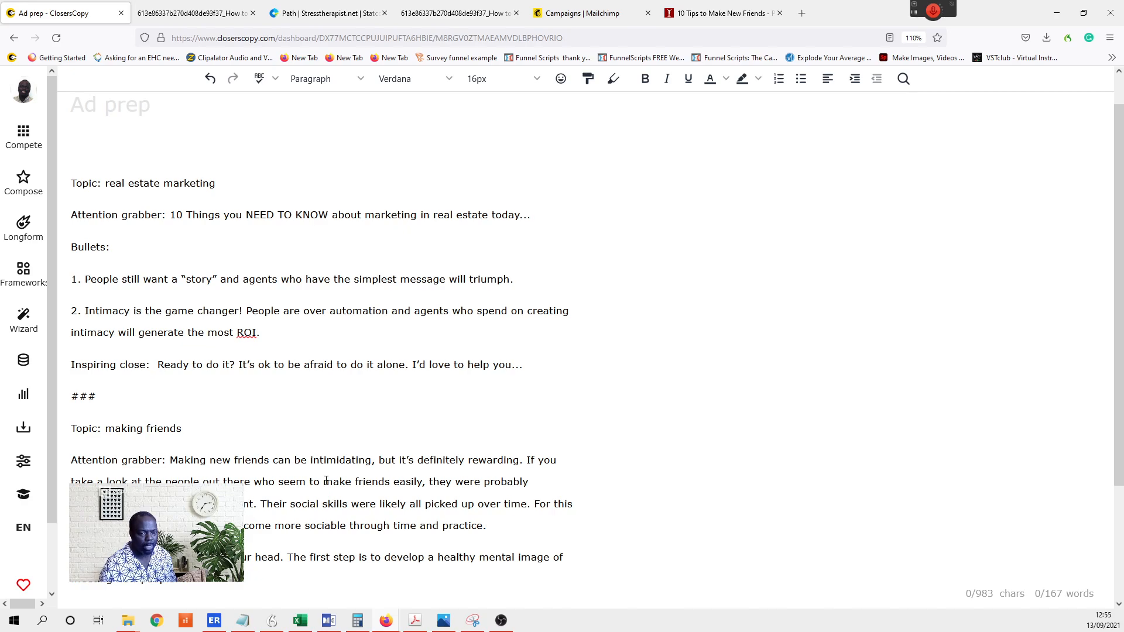
- Reword "who seem to make friends easily" to "making friends easily" in the attention grabber's added text
left_click_drag(323, 481, 253, 481)
key("BackSpace")
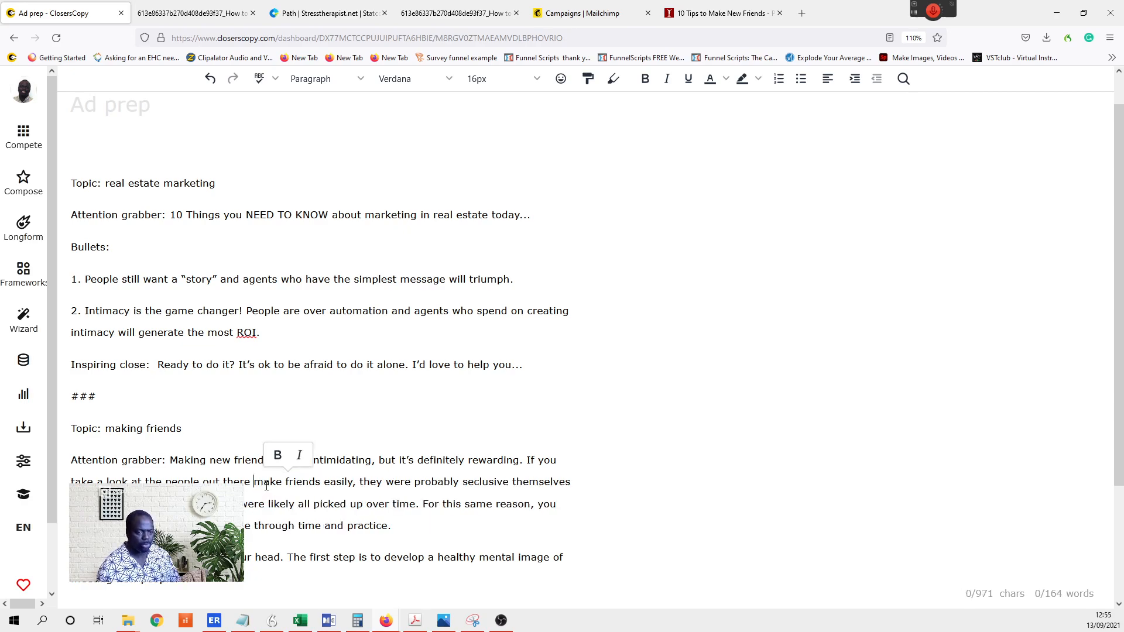
left_click_drag(281, 481, 274, 481)
type("ing")
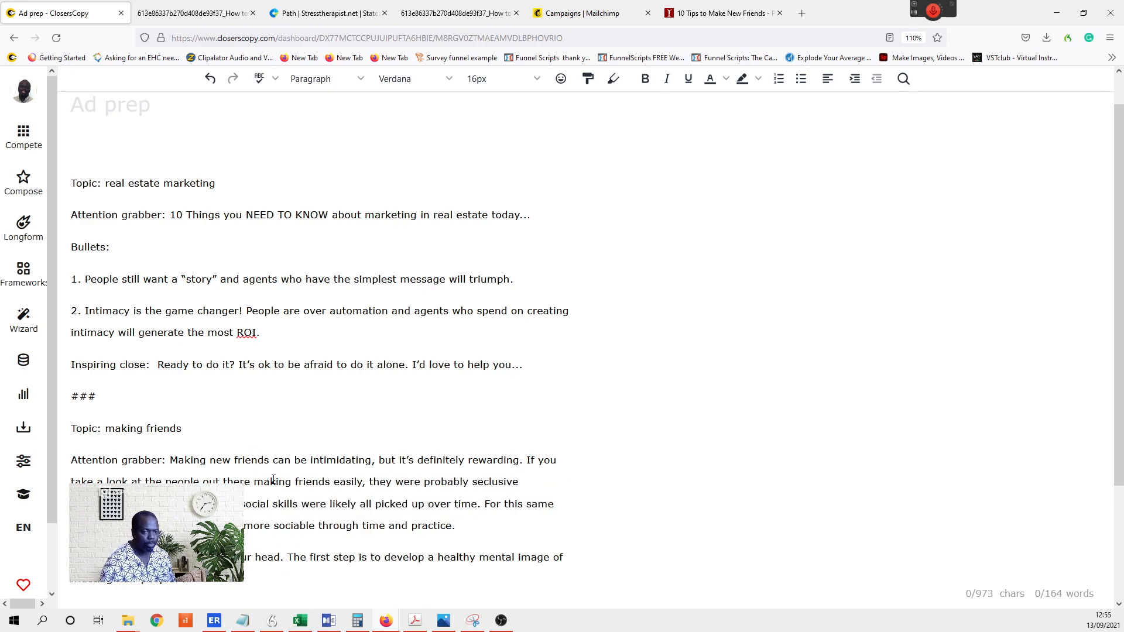
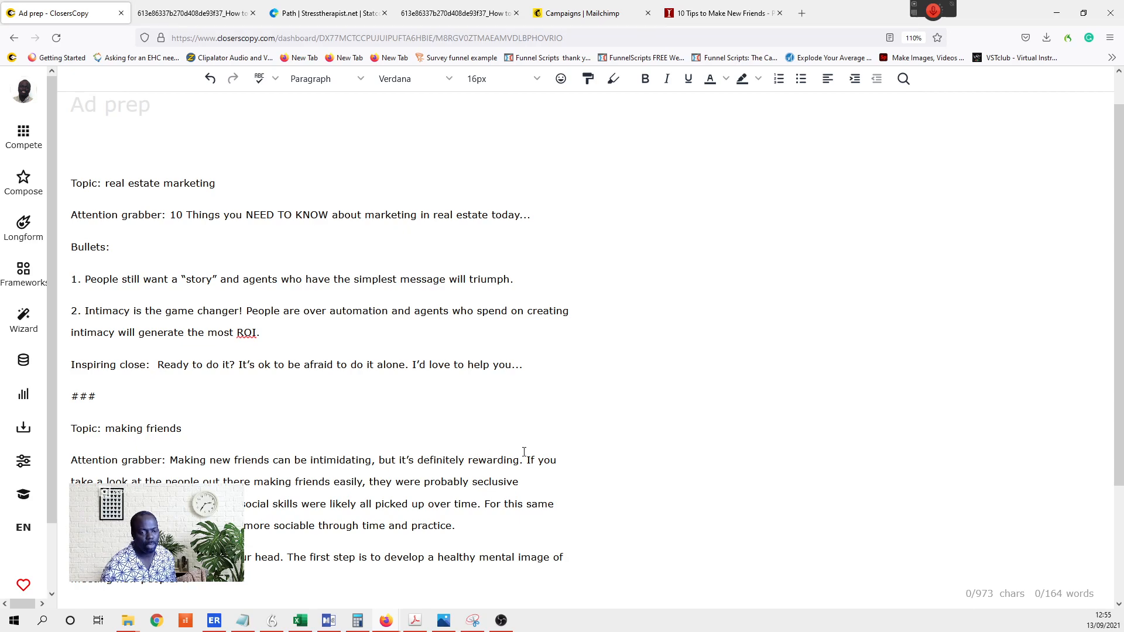
- Delete ", but it's definitely rewarding" from the making friends attention grabber and replace "If you take a look at" with "But"
left_click_drag(523, 461, 373, 454)
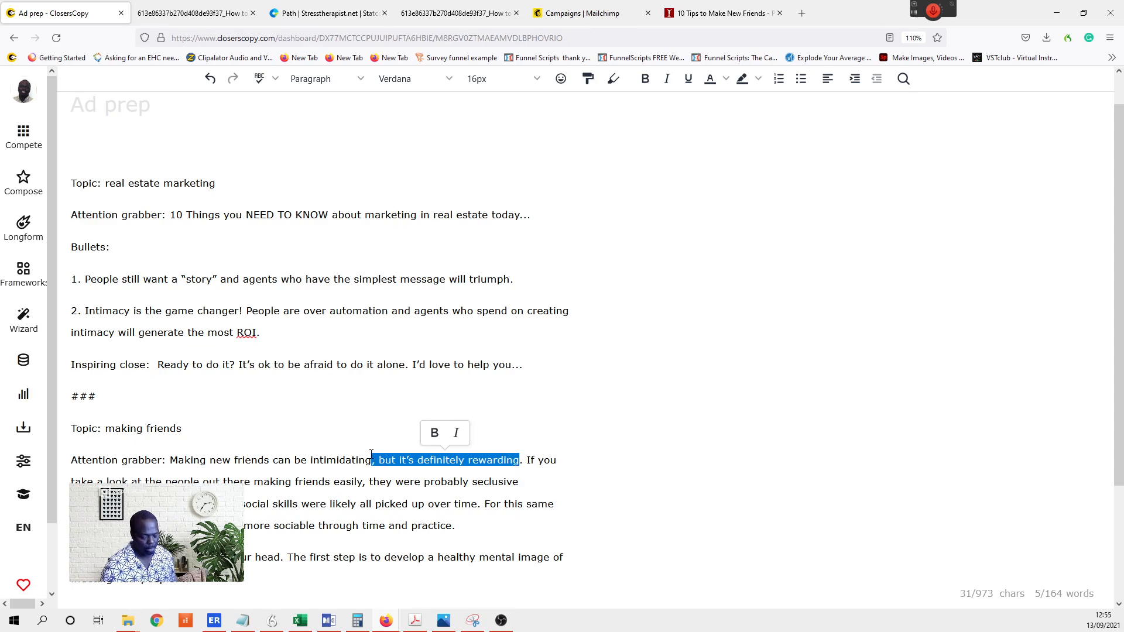
key("BackSpace")
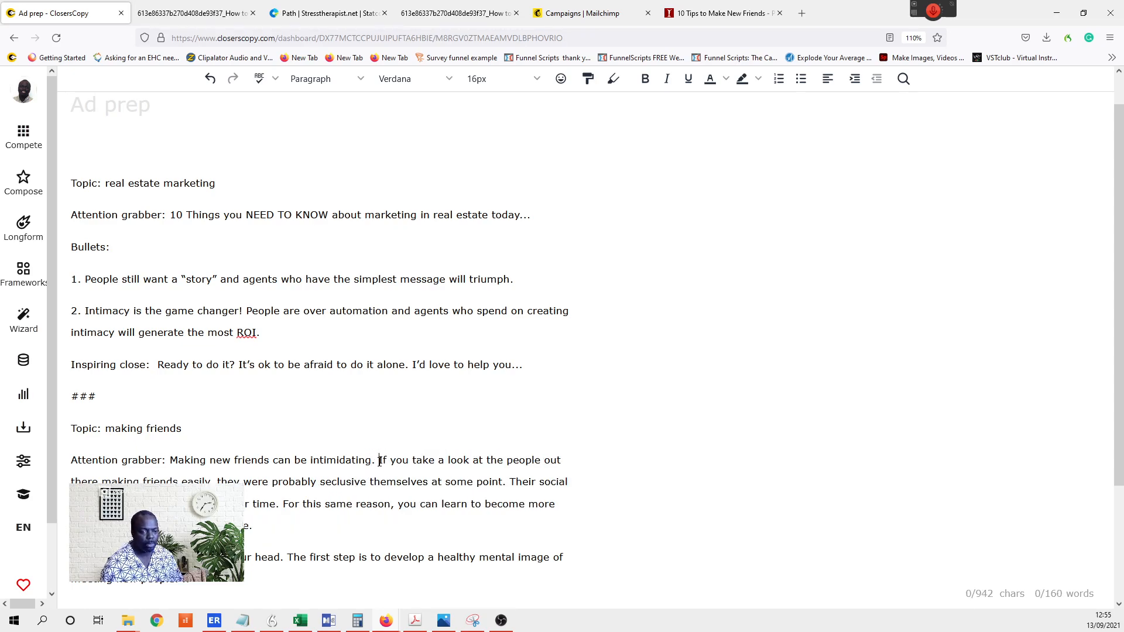
type("But")
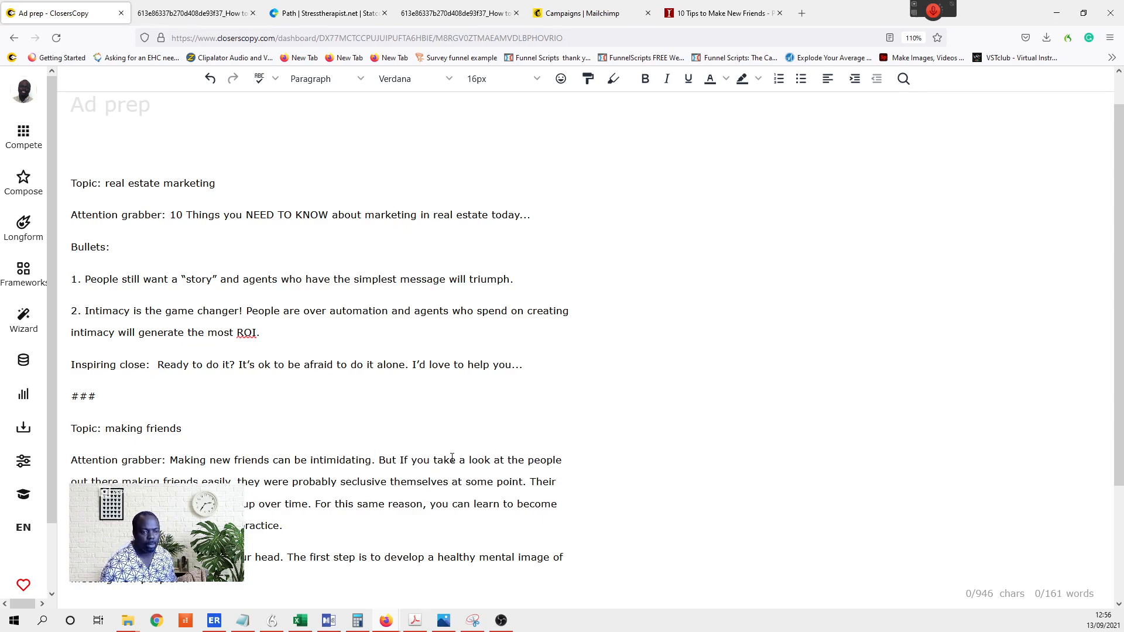
left_click_drag(500, 459, 397, 452)
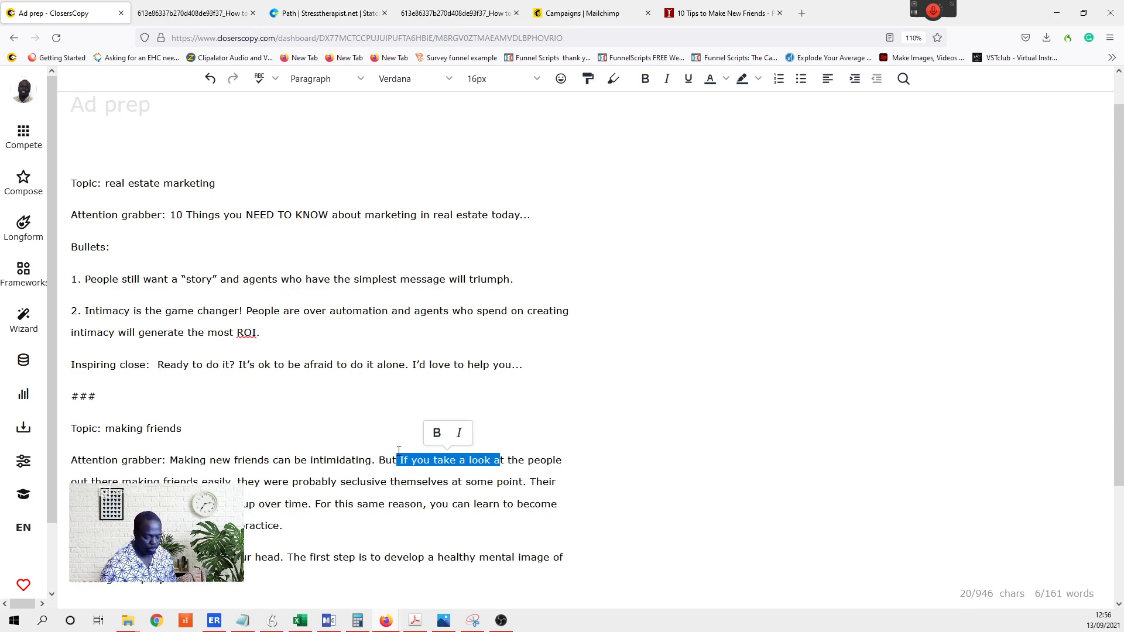
key("BackSpace")
key("Delete")
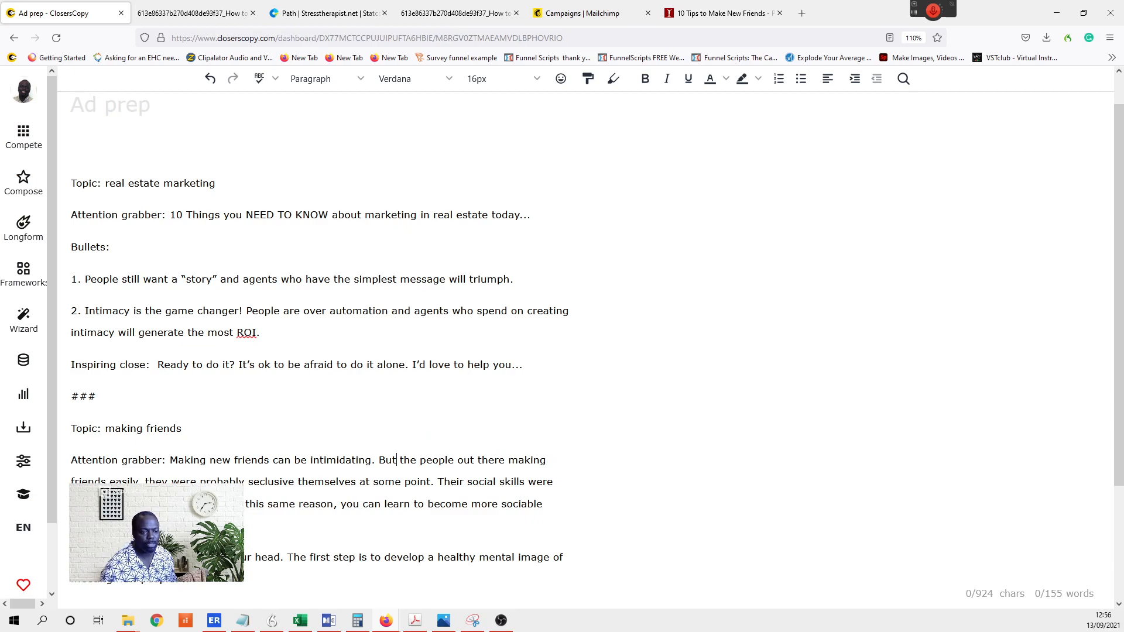
- Delete ", they" after "making friends easily" in the making friends attention grabber
left_click_drag(142, 482, 156, 481)
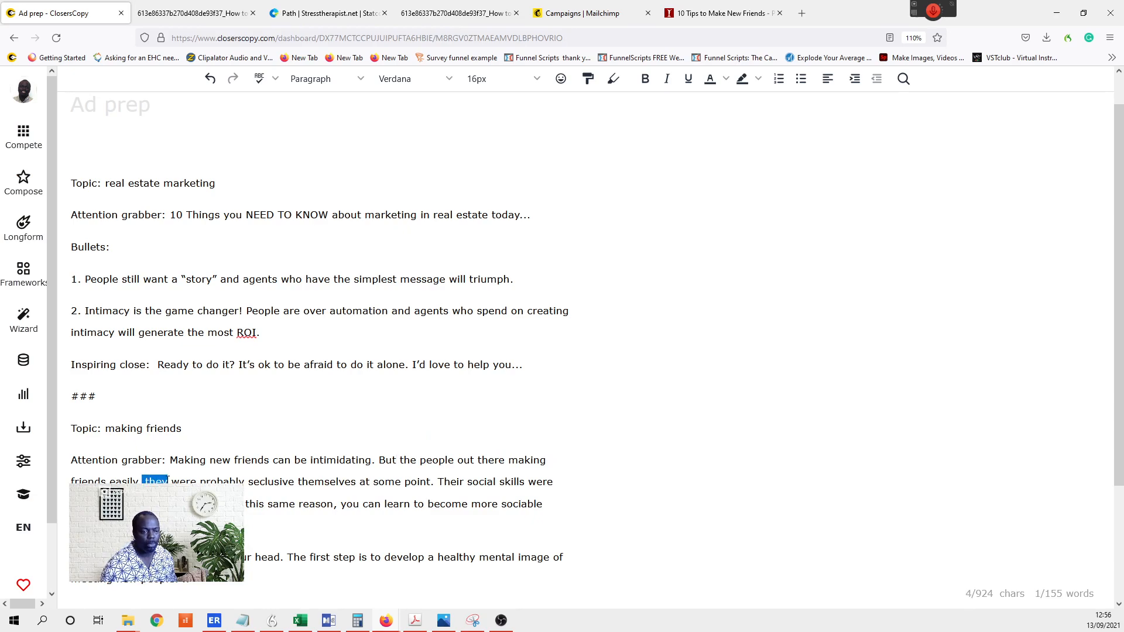
key("Delete")
key("Delete")
key("BackSpace")
key("BackSpace")
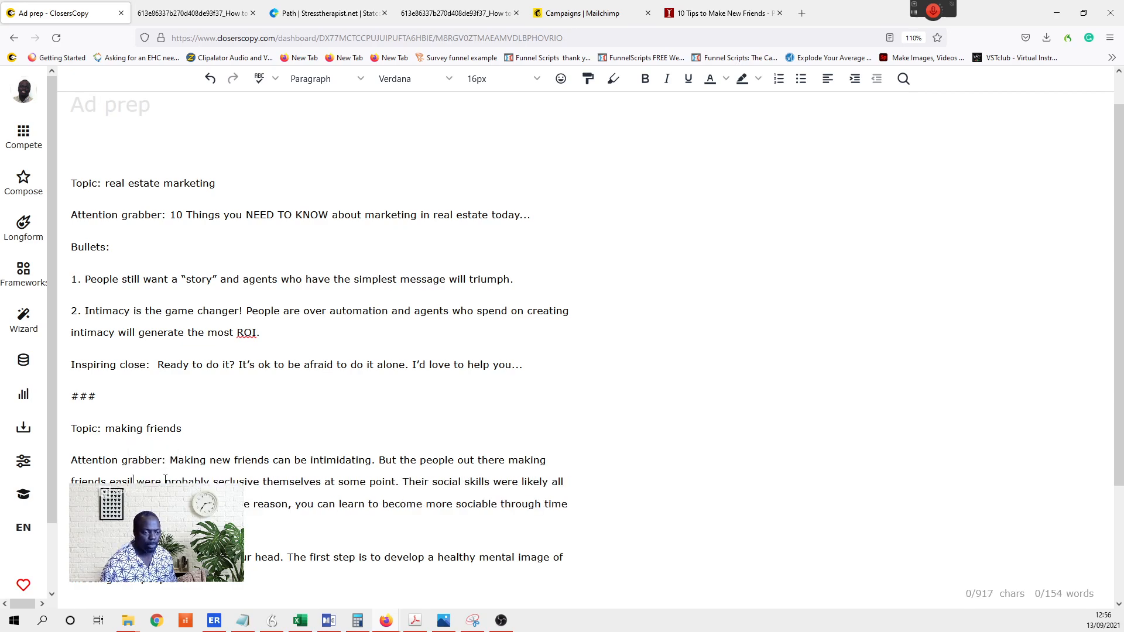
type("y")
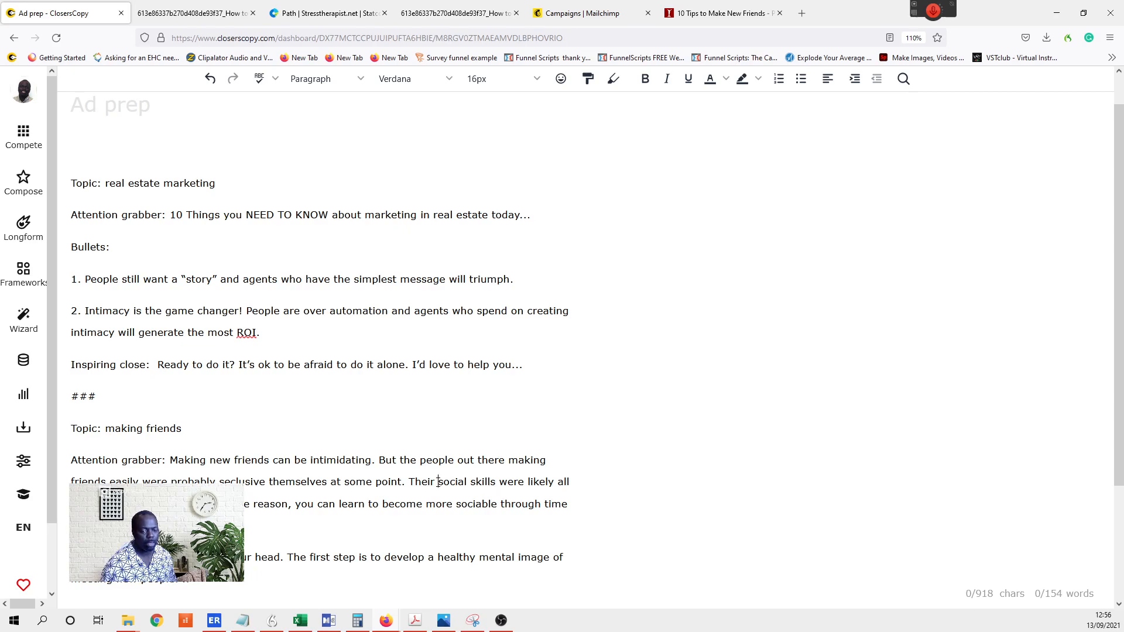
- Replace "Their social skills were likely all picked up" with "But they improved" in the making friends attention grabber
left_click_drag(438, 482, 539, 482)
left_click_drag(409, 483, 135, 504)
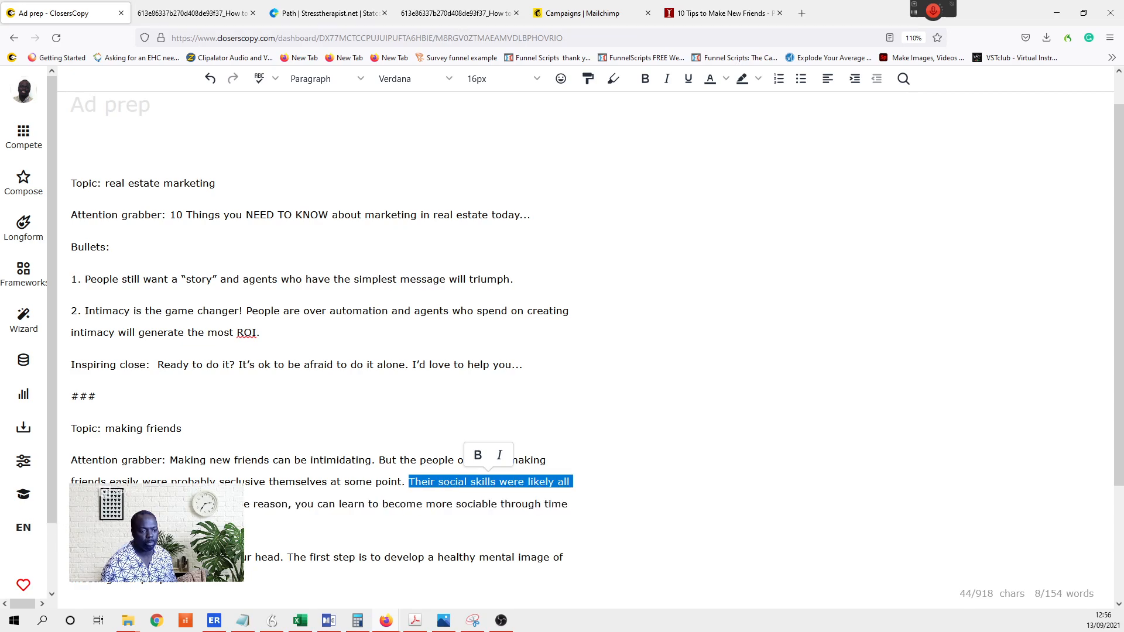
type("But")
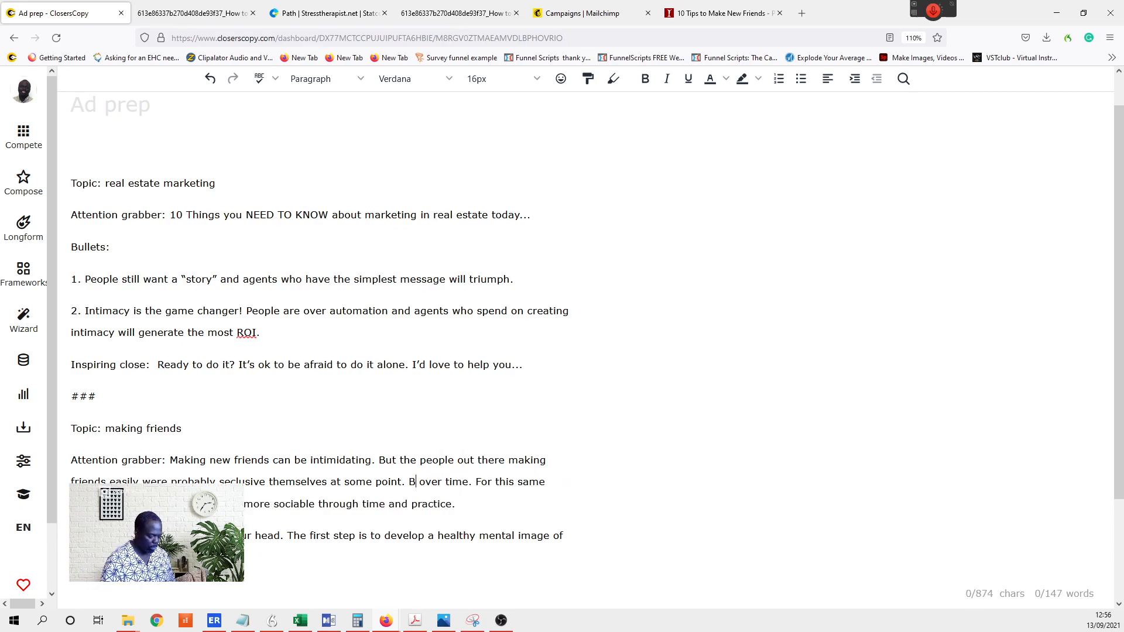
type(" they i")
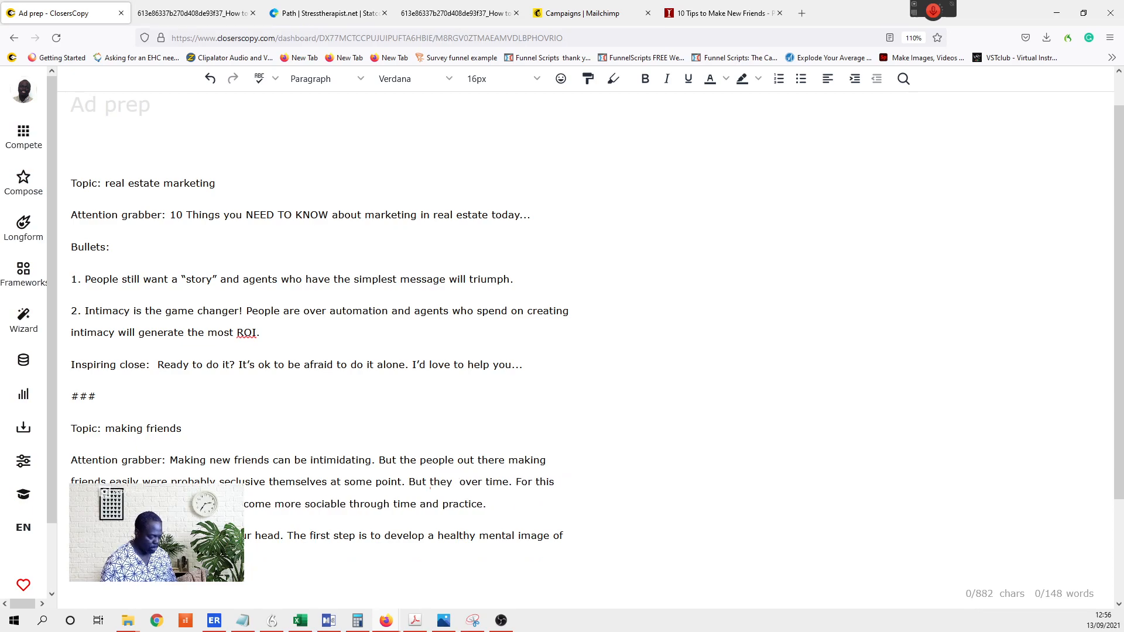
type("mprove")
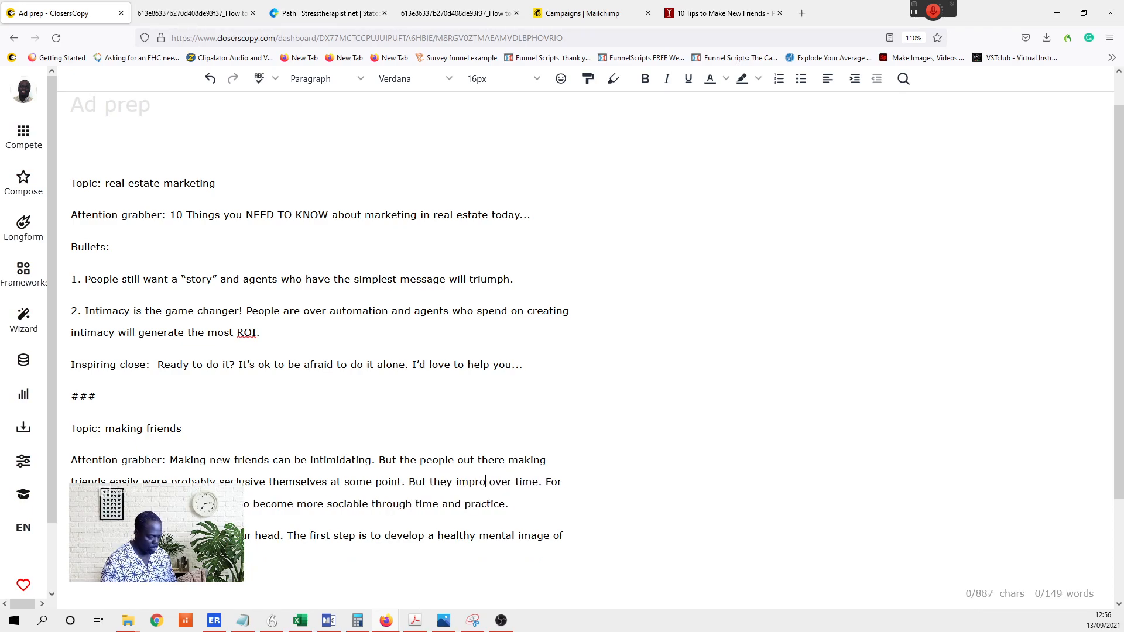
type("d")
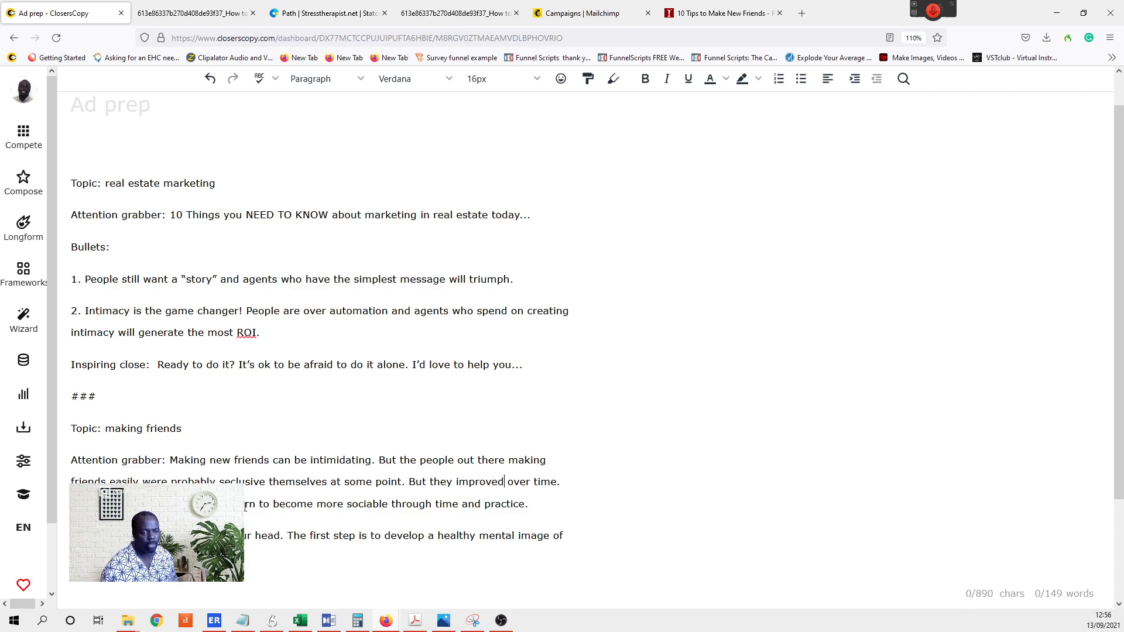
left_click(535, 499)
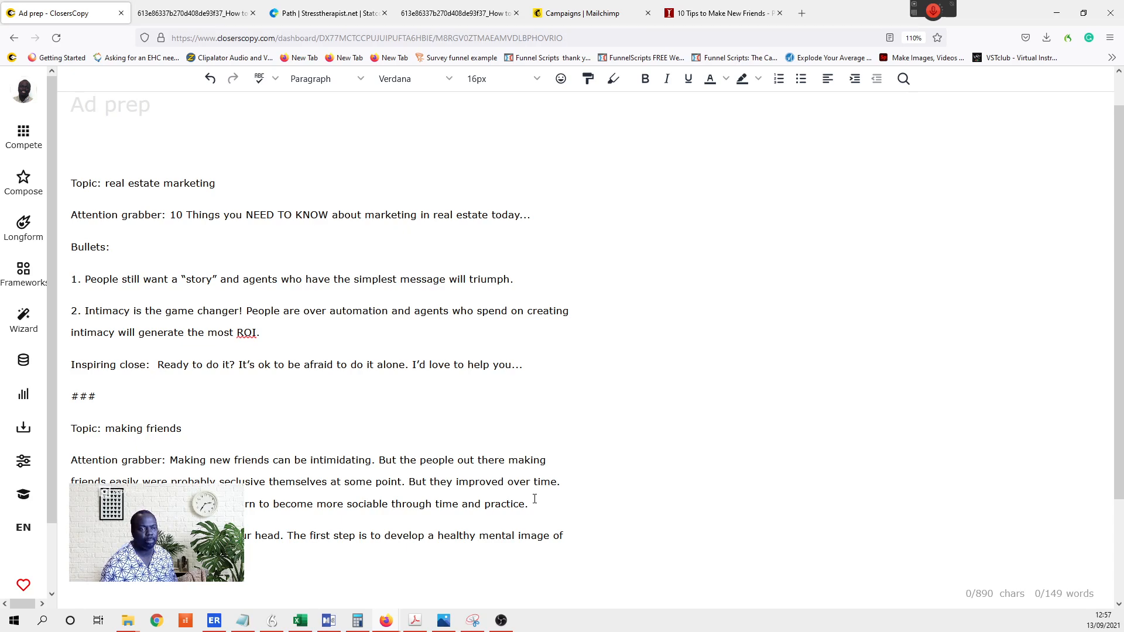
left_click(534, 499)
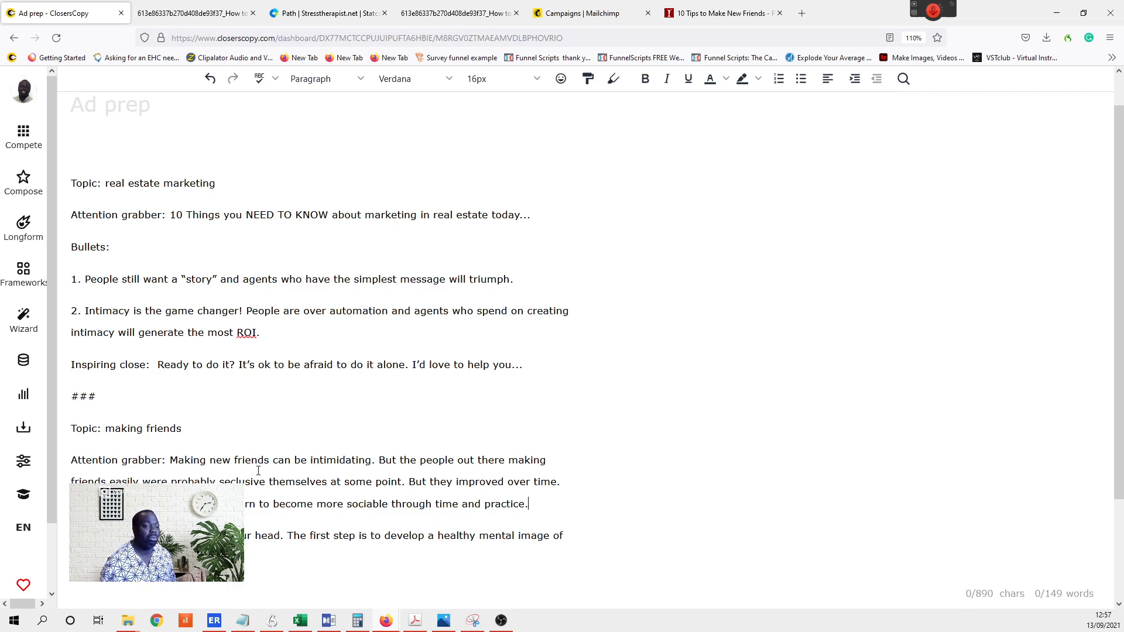
- Copy the article's title "10 Tips to Make New Friends" and paste it over the whole making friends attention grabber text
left_click(712, 18)
scroll(679, 259, "up", 20)
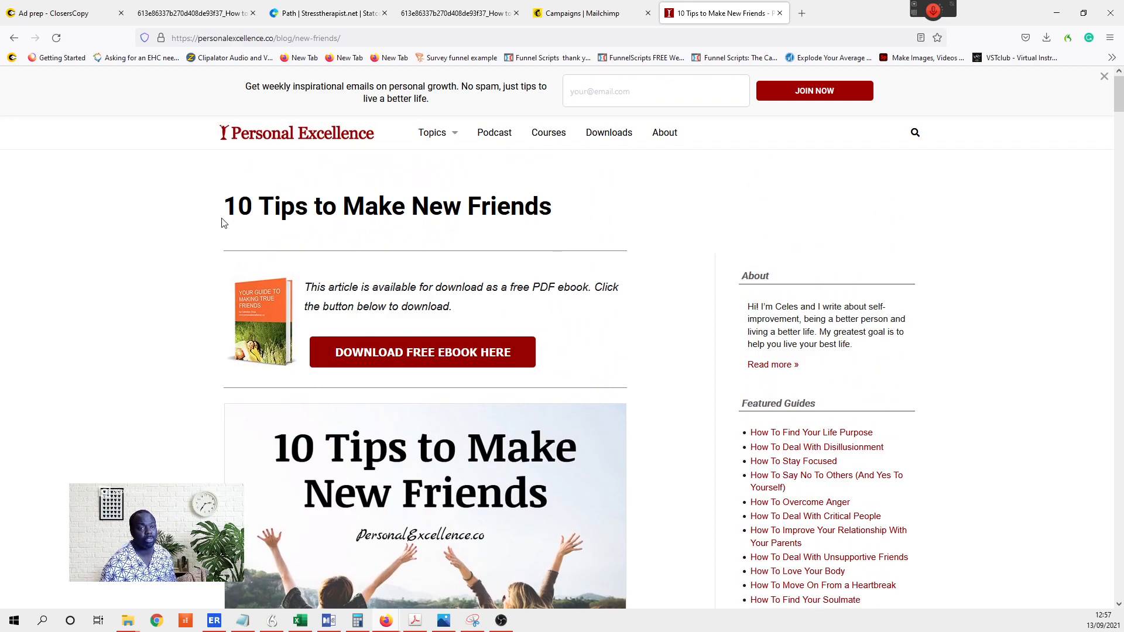
left_click_drag(224, 218, 598, 213)
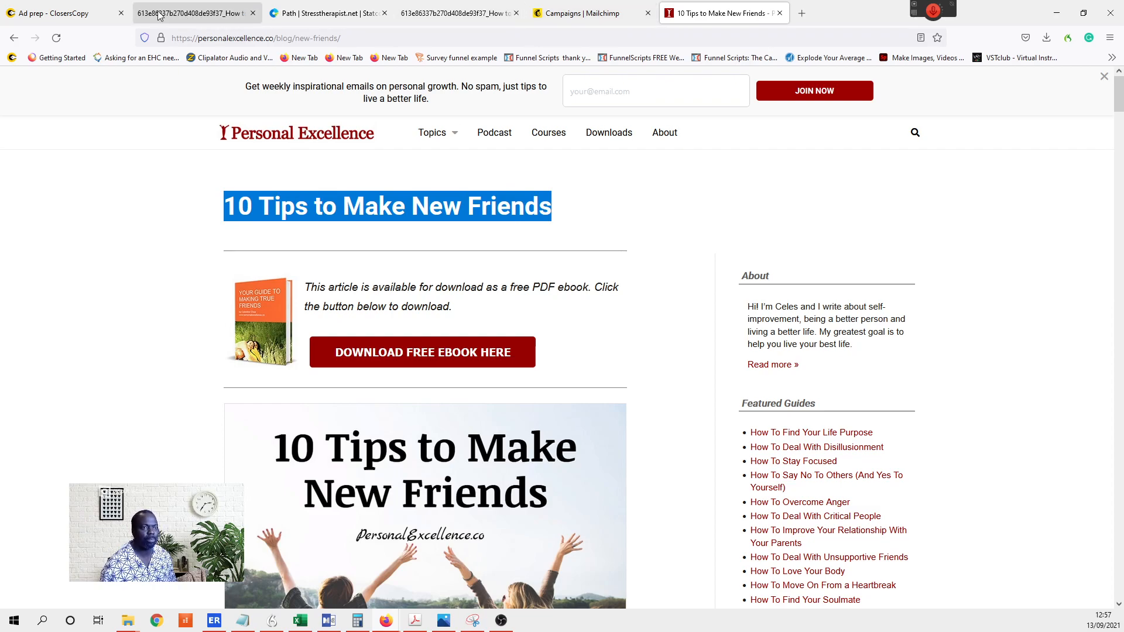
left_click(74, 7)
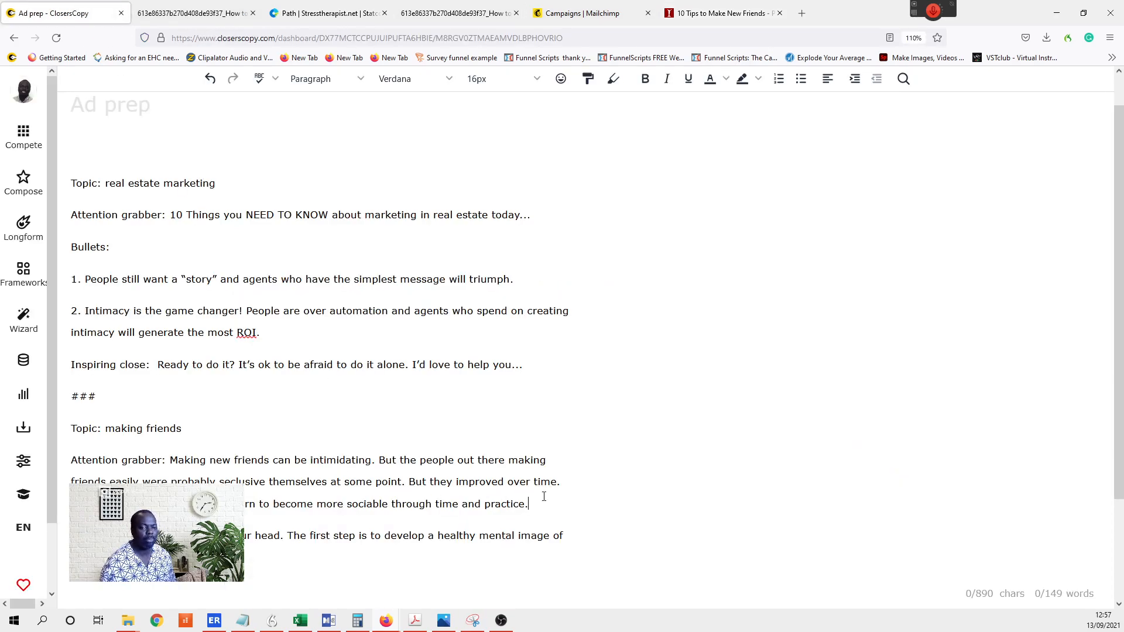
left_click_drag(545, 500, 170, 452)
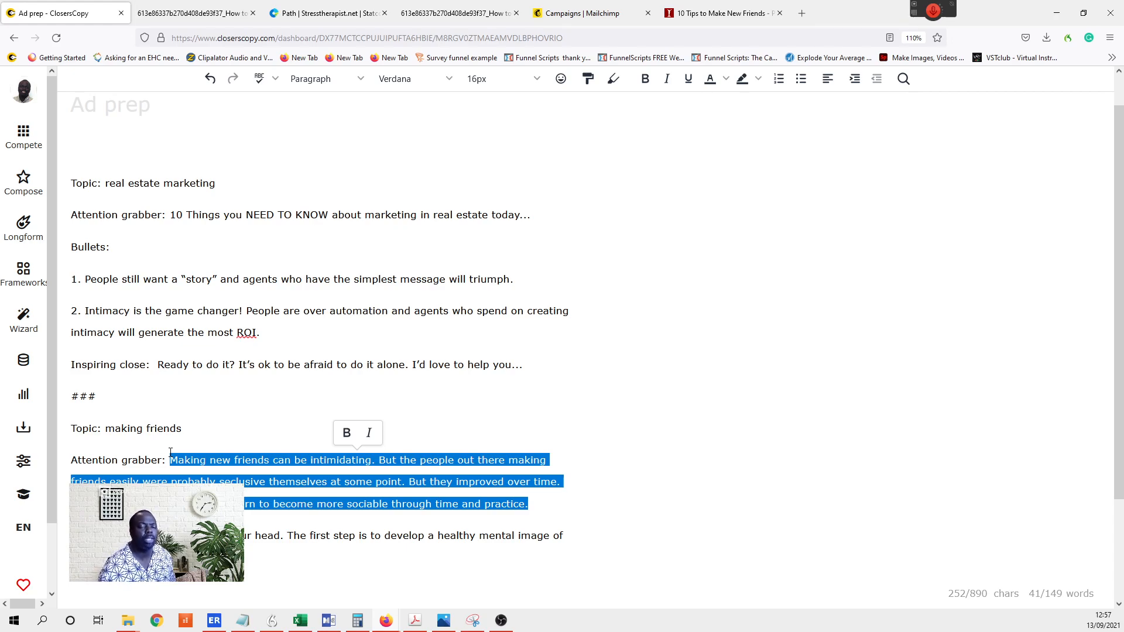
key("ctrl+v")
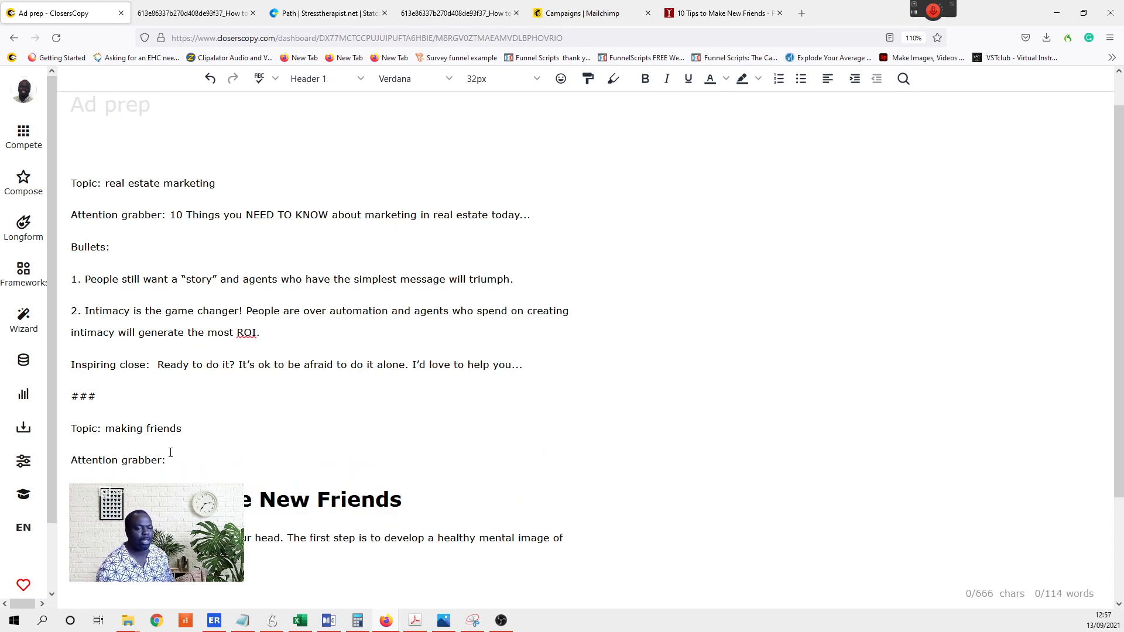
- Format the pasted title "10 Tips to Make New Friends" as Paragraph and join it to the "Attention grabber:" line
triple_click(360, 515)
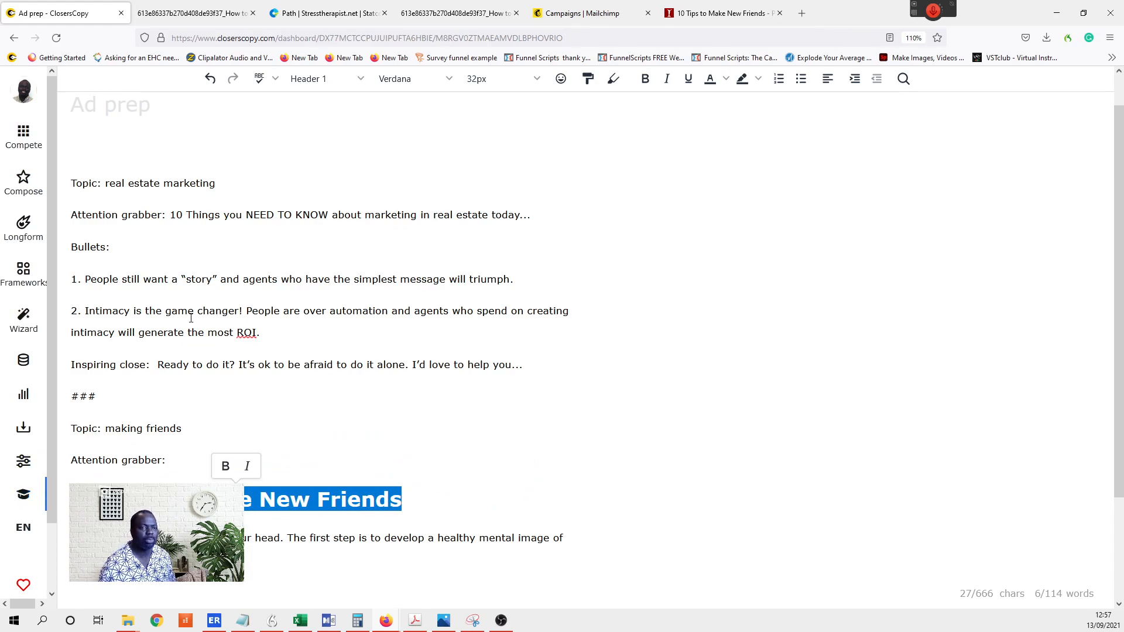
left_click(336, 82)
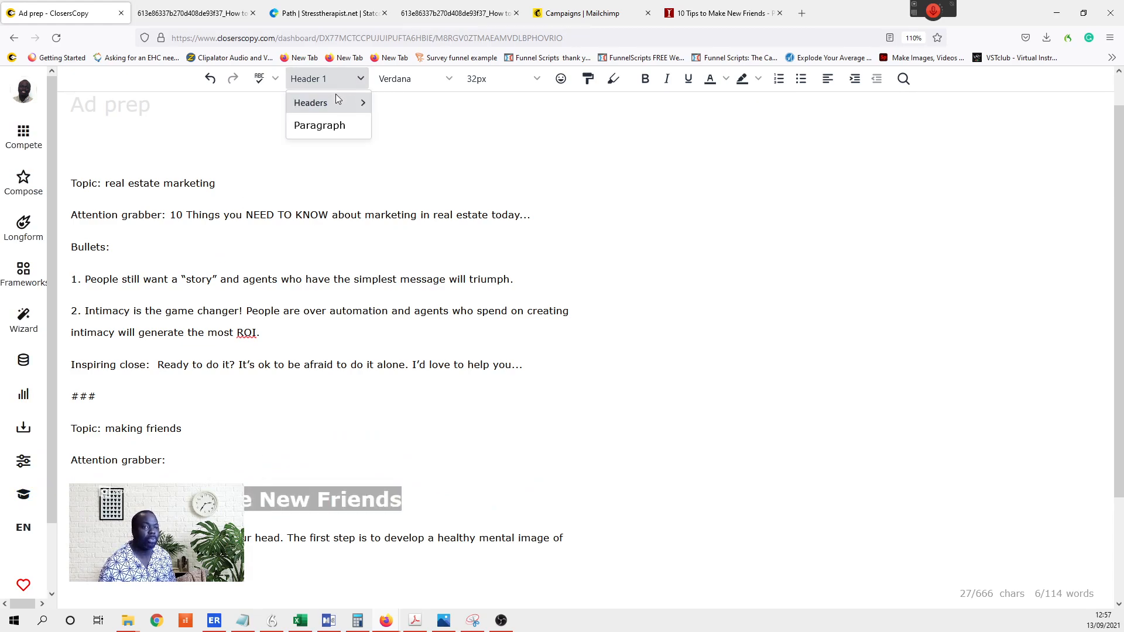
mouse_move(346, 105)
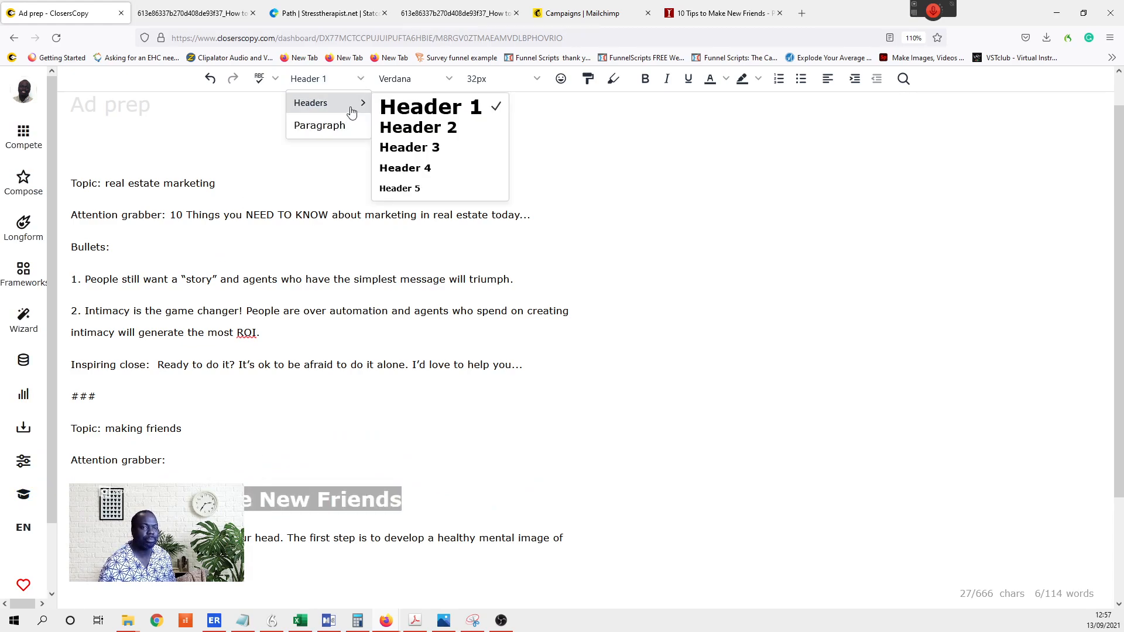
left_click(351, 126)
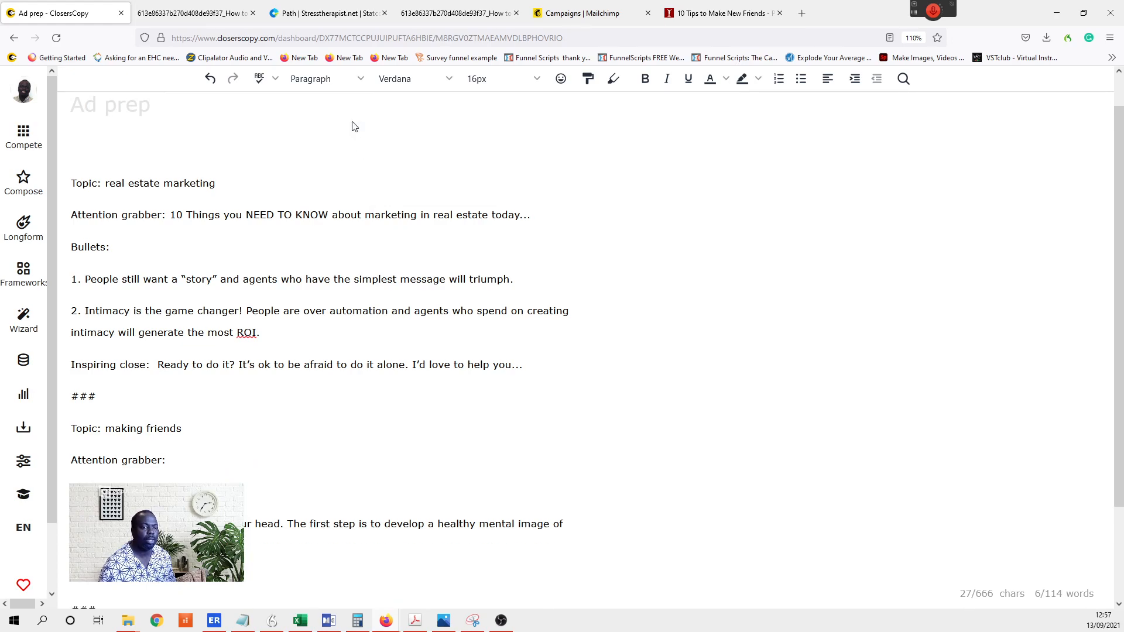
left_click(71, 492)
key("BackSpace")
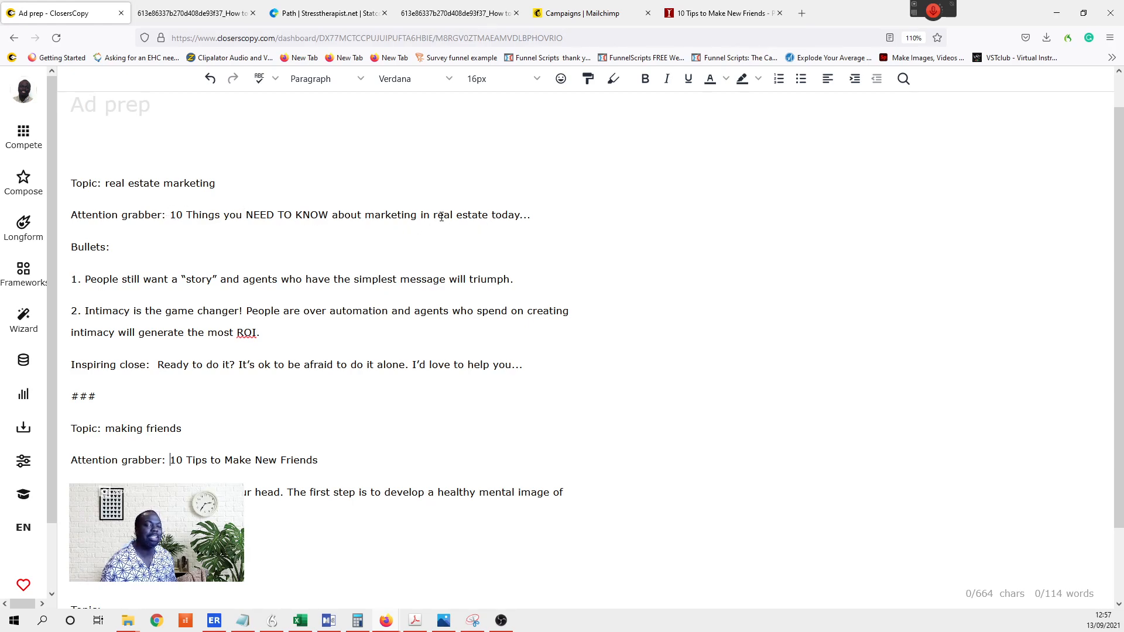
left_click_drag(282, 223, 265, 224)
left_click(266, 223)
left_click(327, 221)
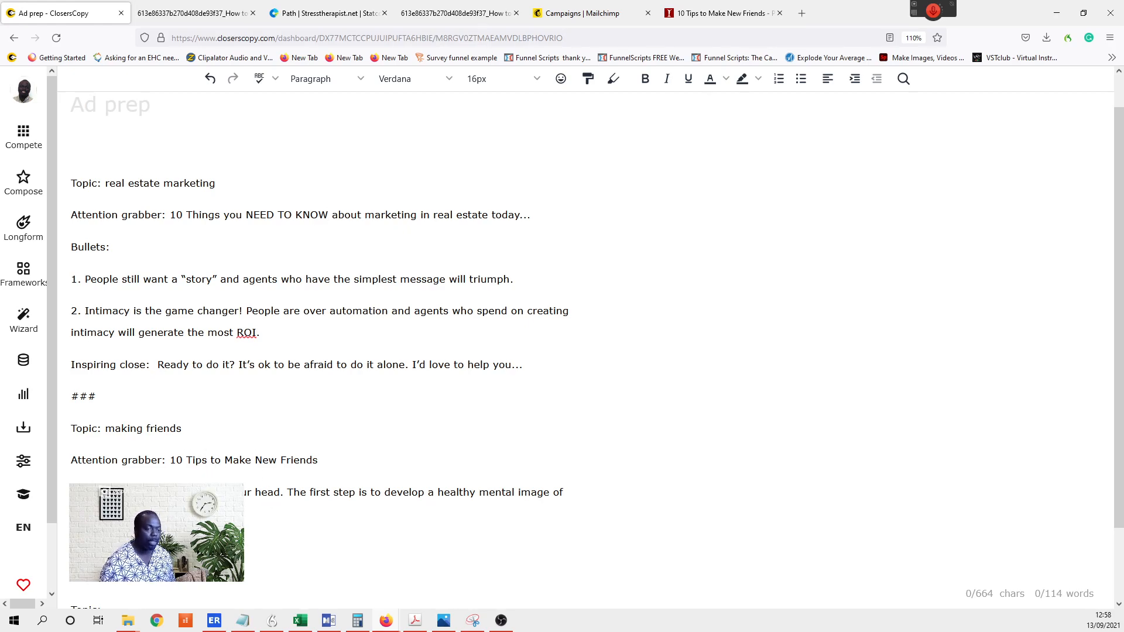
- Move the making friends tip below the attention grabber onto its own line and number it as the first bullet
key("Return")
type(". ")
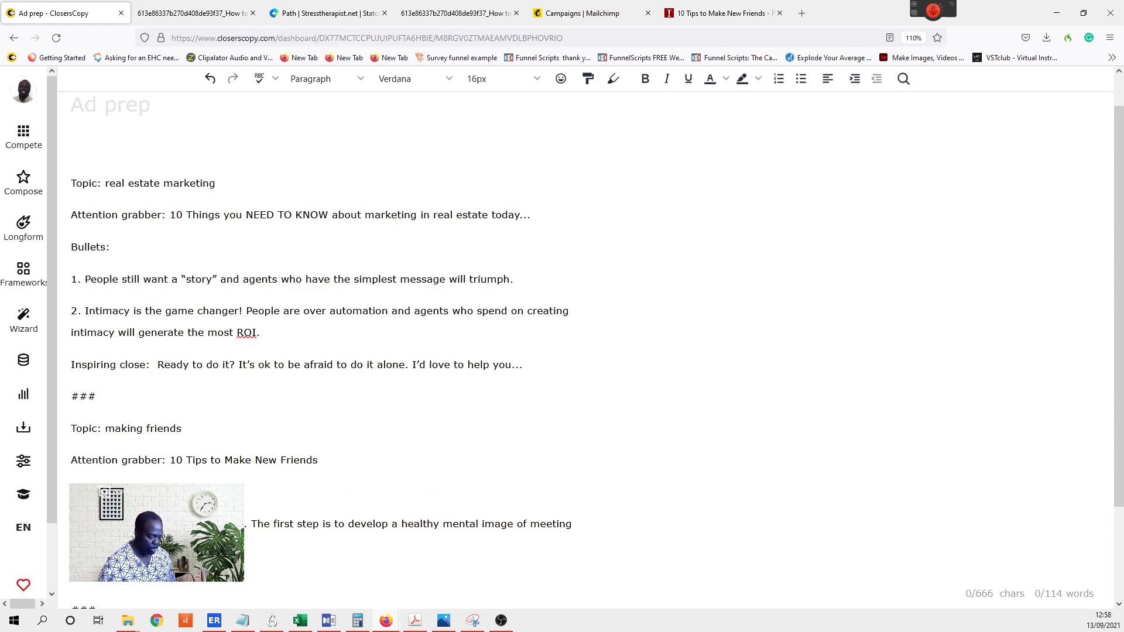
type(".")
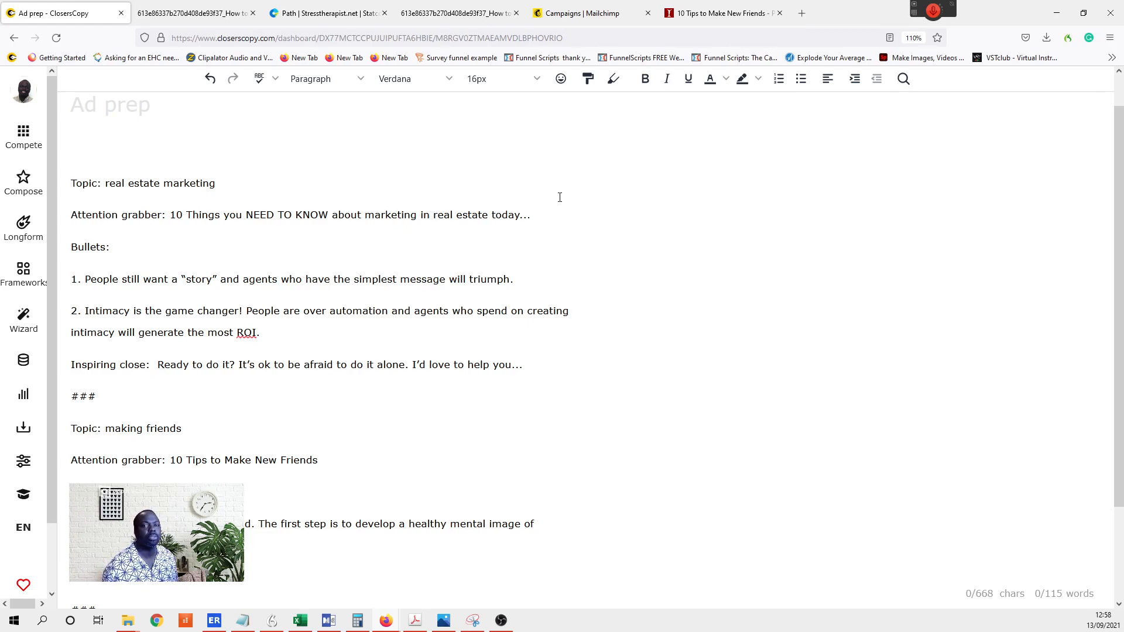
- Copy the whole Volunteer tip from the "Get yourself out there" section of the making friends article
left_click(708, 16)
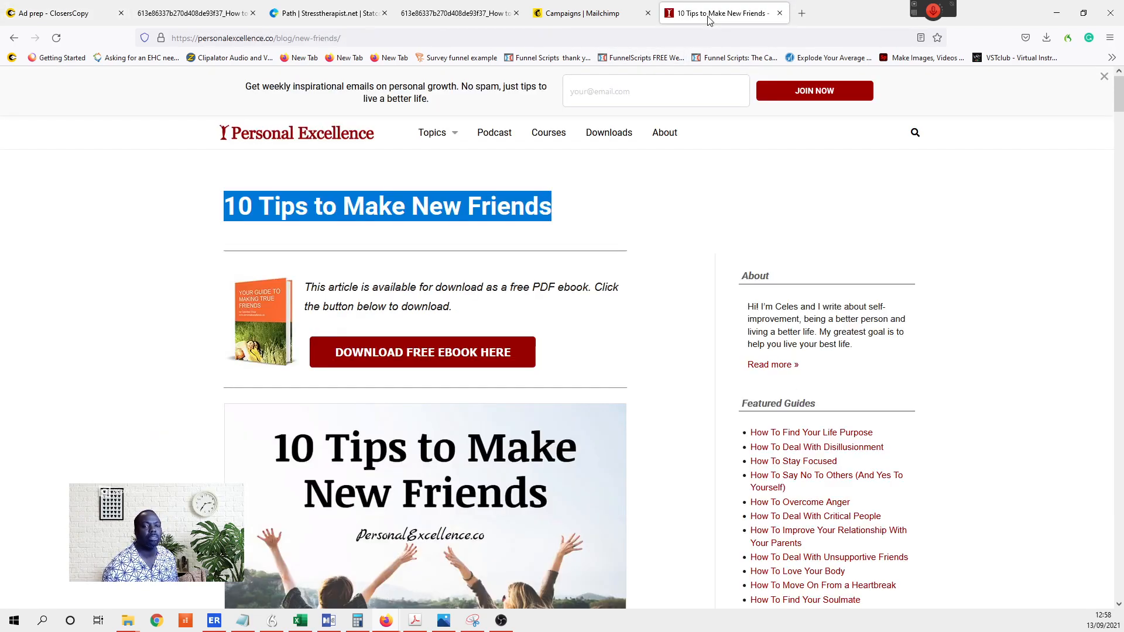
scroll(488, 362, "down", 5)
scroll(487, 363, "down", 20)
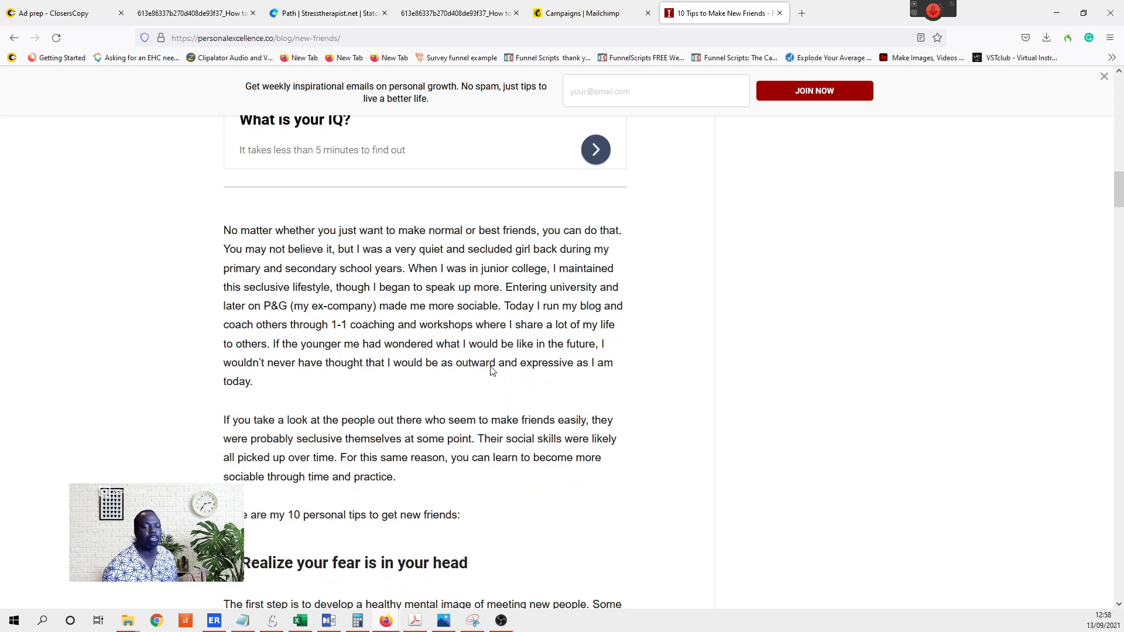
scroll(546, 243, "up", 5)
scroll(557, 170, "down", 15)
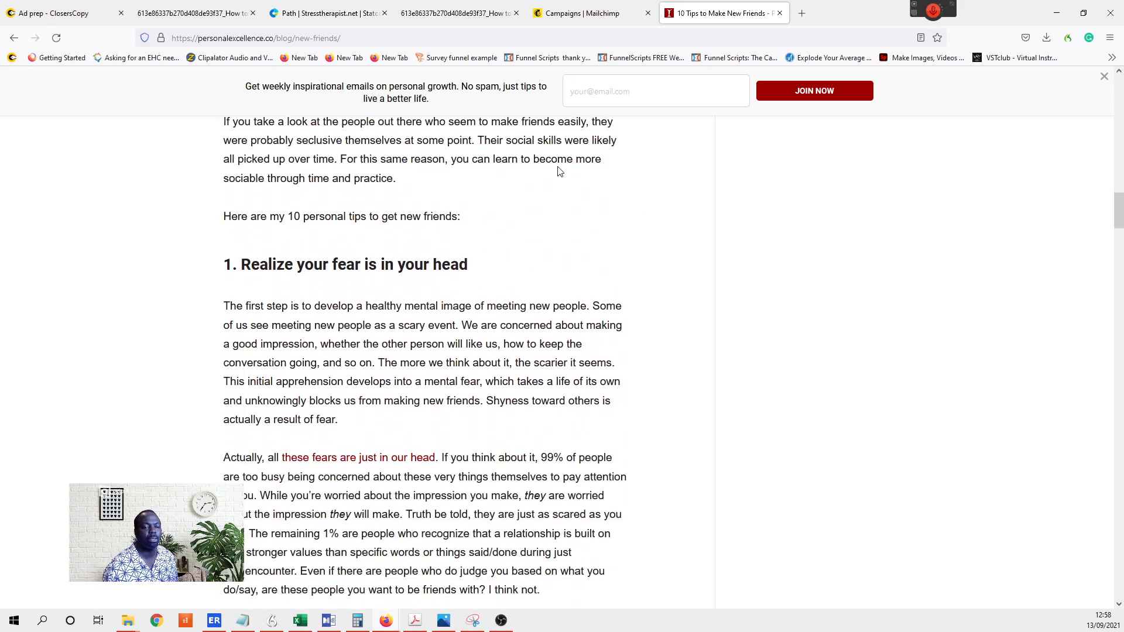
scroll(557, 170, "down", 3)
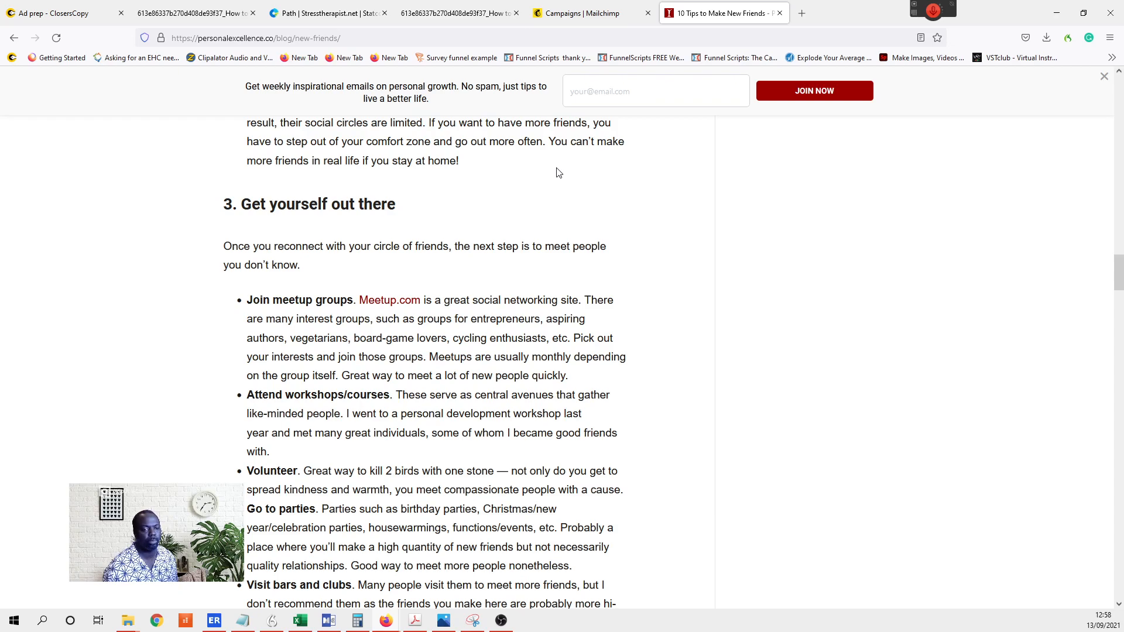
scroll(557, 172, "down", 2)
scroll(556, 175, "down", 2)
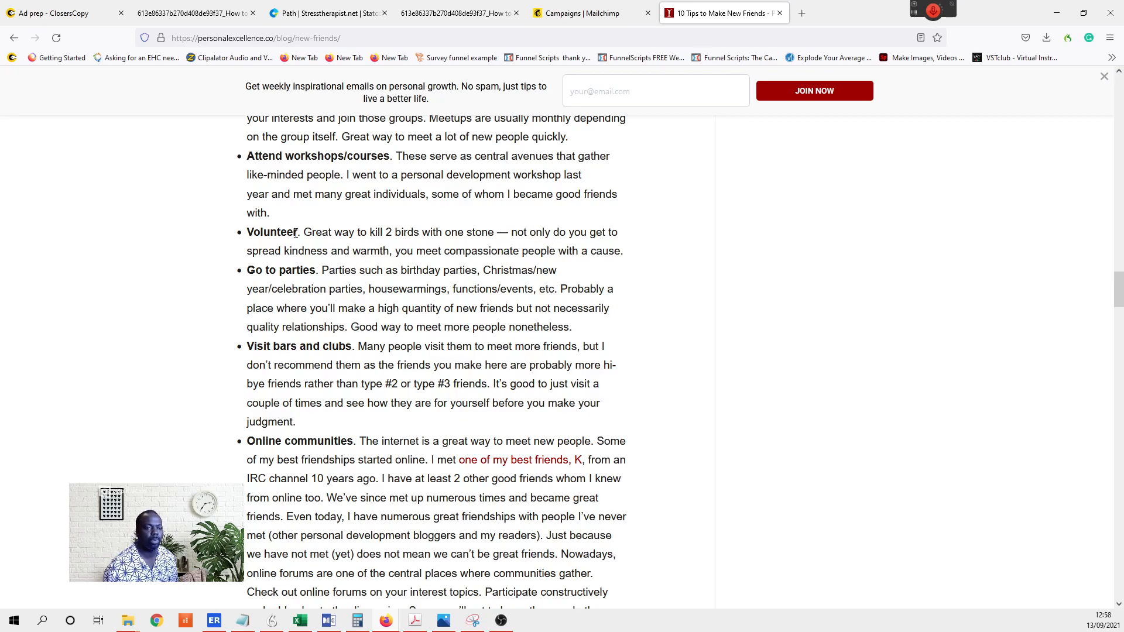
left_click_drag(246, 232, 644, 253)
key("ctrl+c")
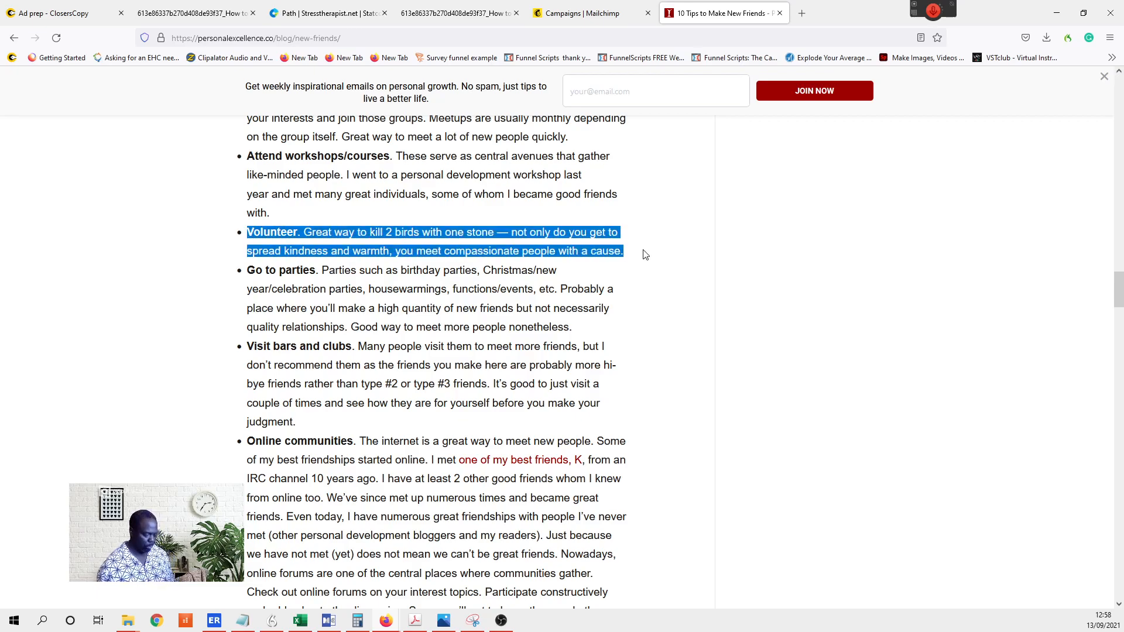
- Paste the Volunteer tip on a new line below the first making friends bullet and remove the bold from "Volunteer"
left_click(48, 14)
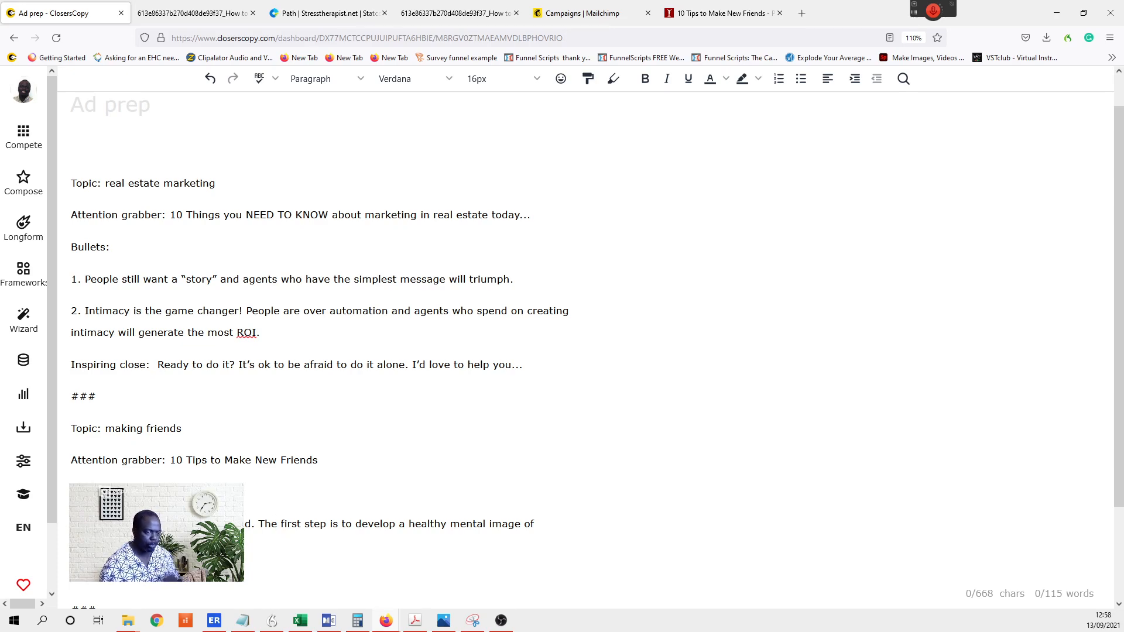
key("Return")
key("ctrl+v")
left_click_drag(127, 437, 72, 433)
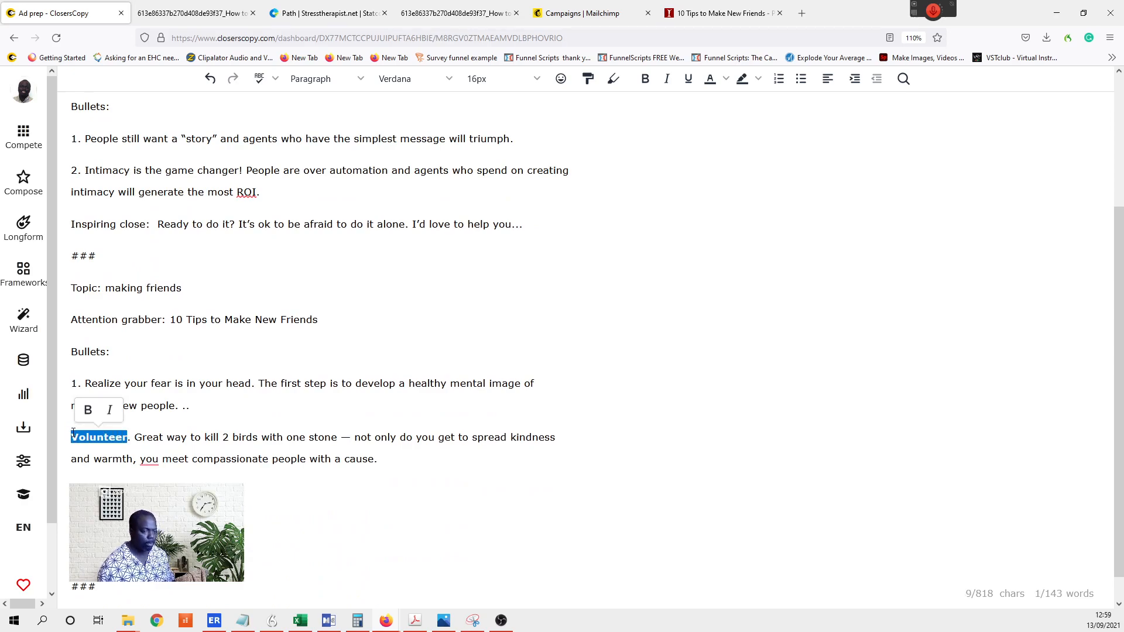
key("ctrl+b")
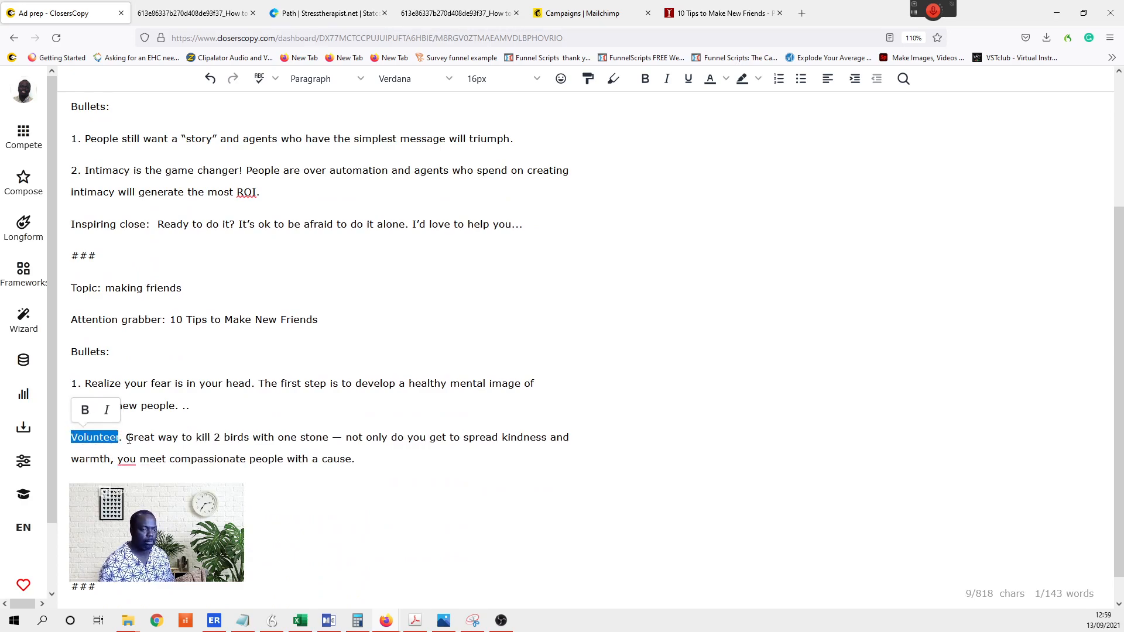
- Number the Volunteer tip as "2." in the making friends bullets
left_click(64, 458)
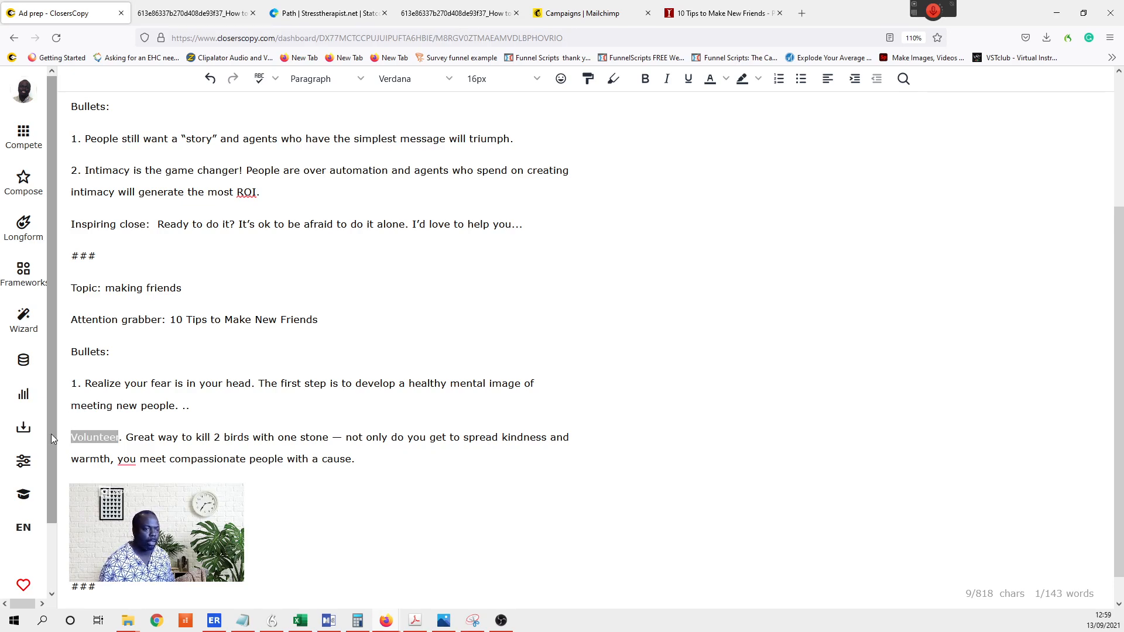
left_click(72, 436)
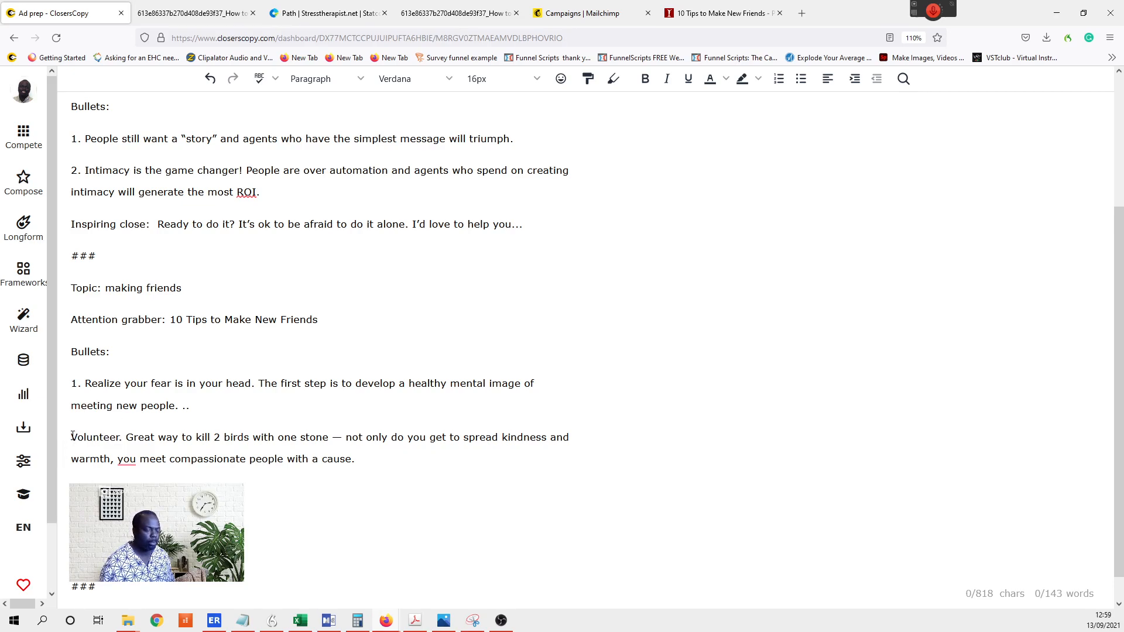
type("2.")
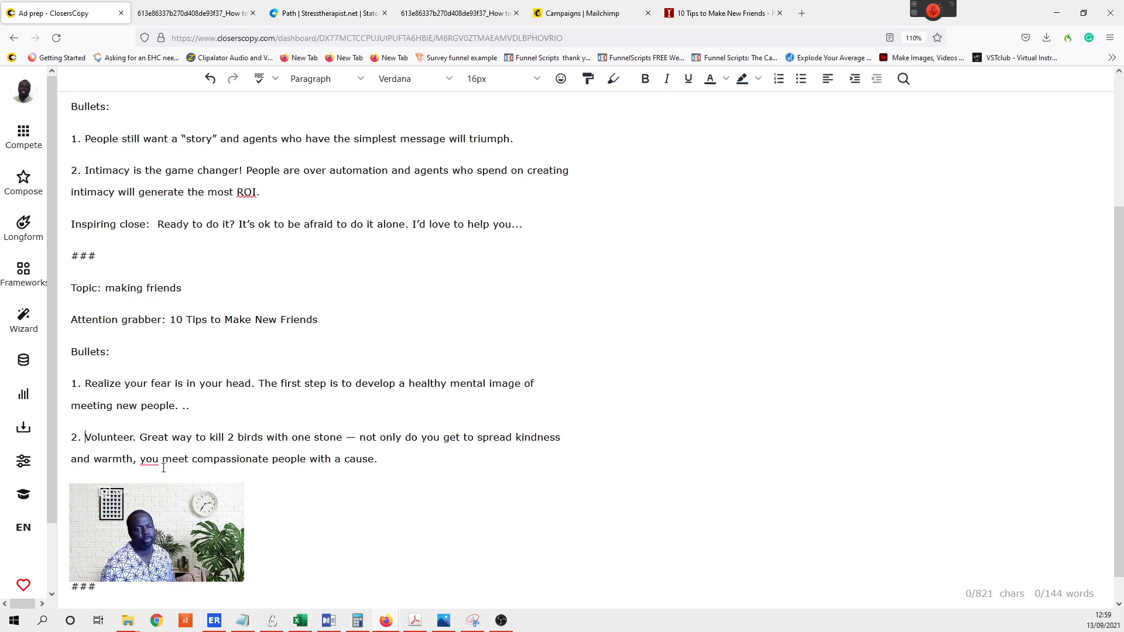
- Copy the "Inspiring close:" label from the real estate ad and paste it on the empty line below the Volunteer bullet
mouse_move(156, 463)
left_click(332, 450)
scroll(325, 443, "up", 2)
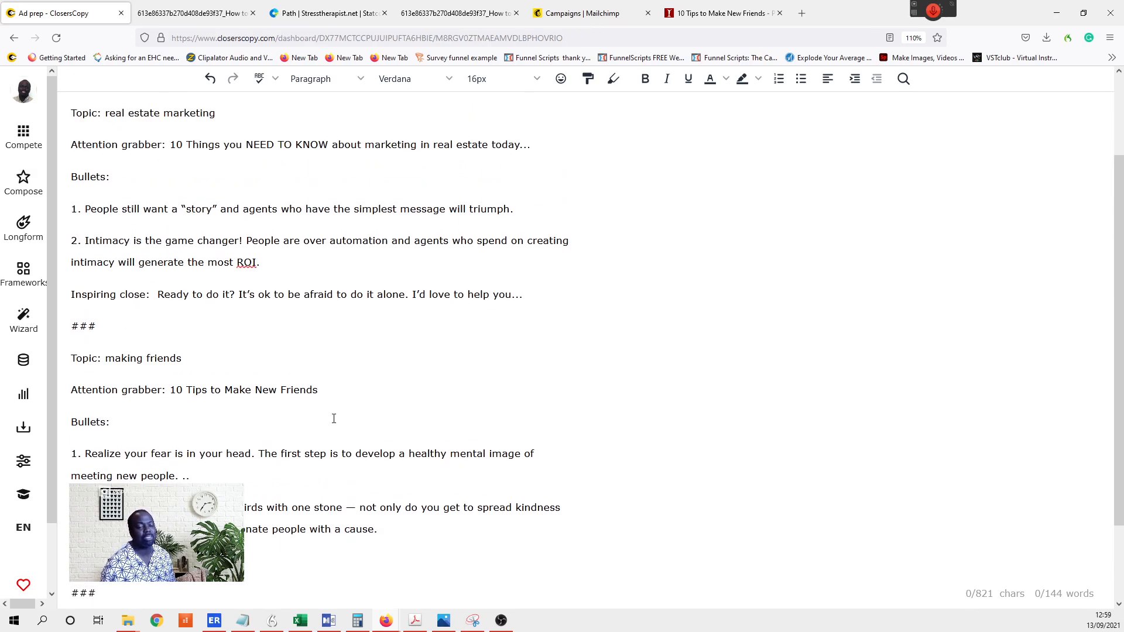
scroll(329, 418, "down", 3)
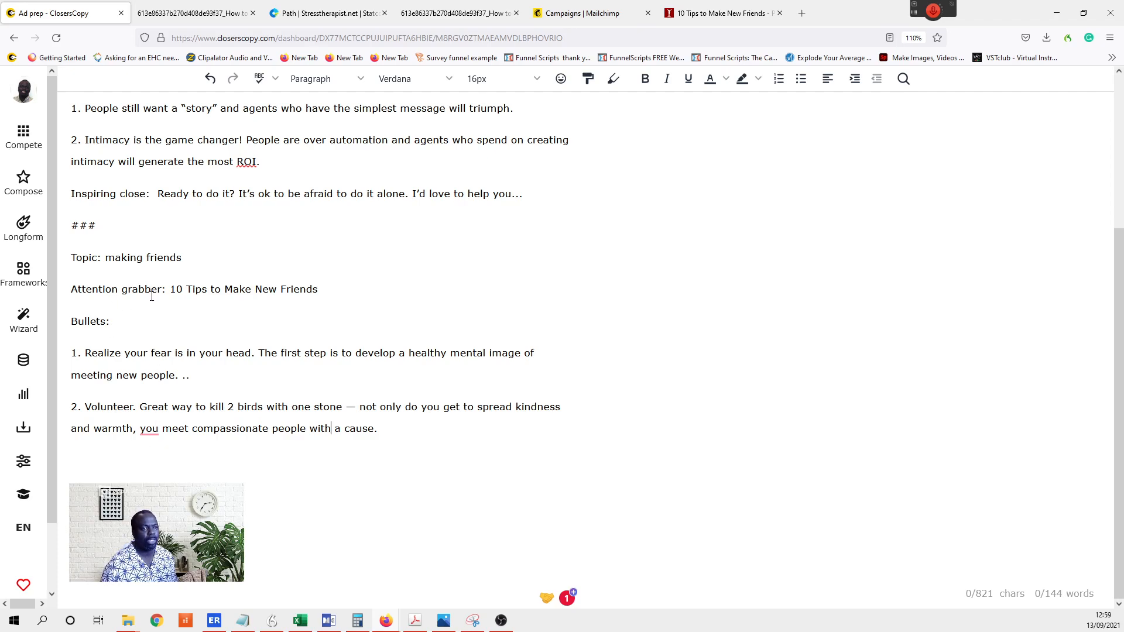
left_click_drag(155, 193, 51, 190)
key("ctrl+c")
left_click(85, 467)
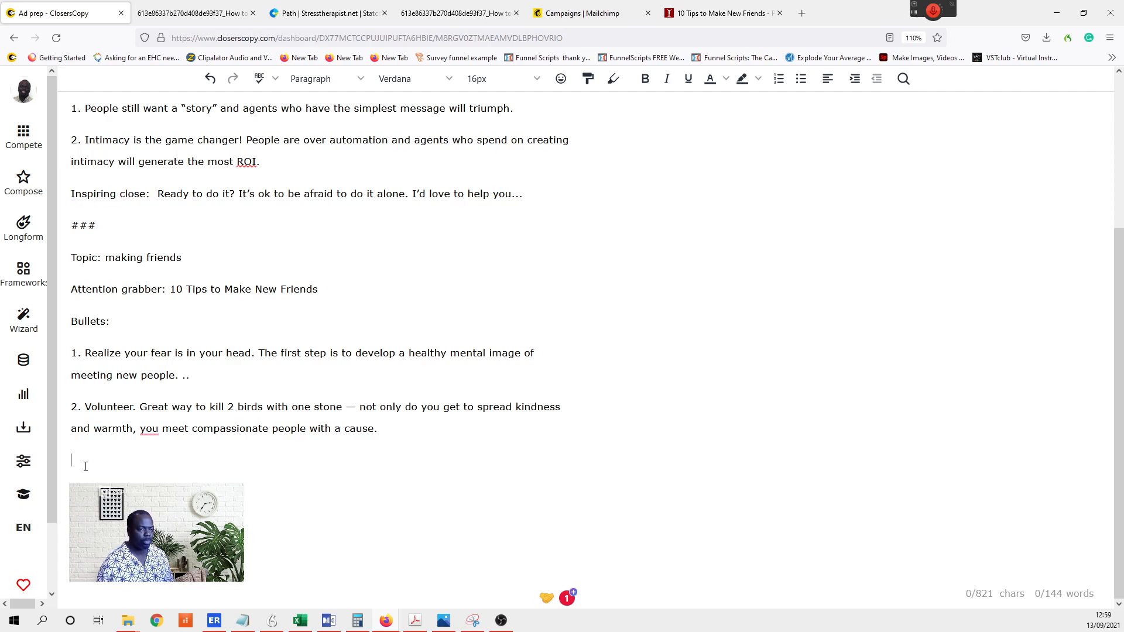
key("ctrl+v")
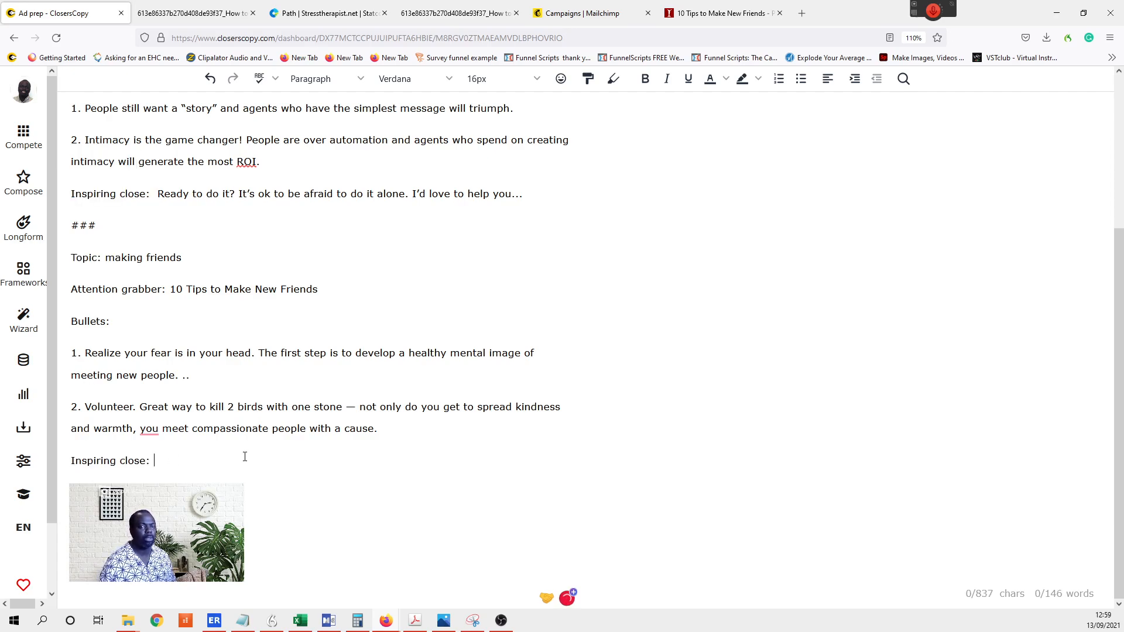
- Copy the article's closing lines from "I hope you've found" to "as you meet new people:" and paste them after the making friends "Inspiring close:" label
left_click(726, 13)
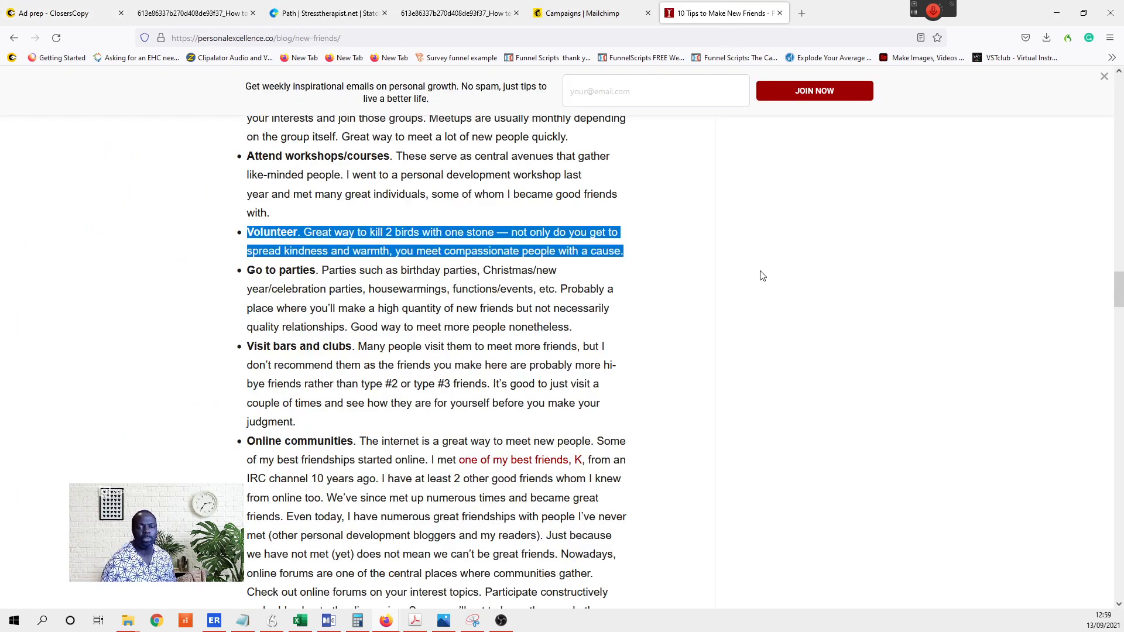
left_click(673, 273)
scroll(657, 261, "down", 15)
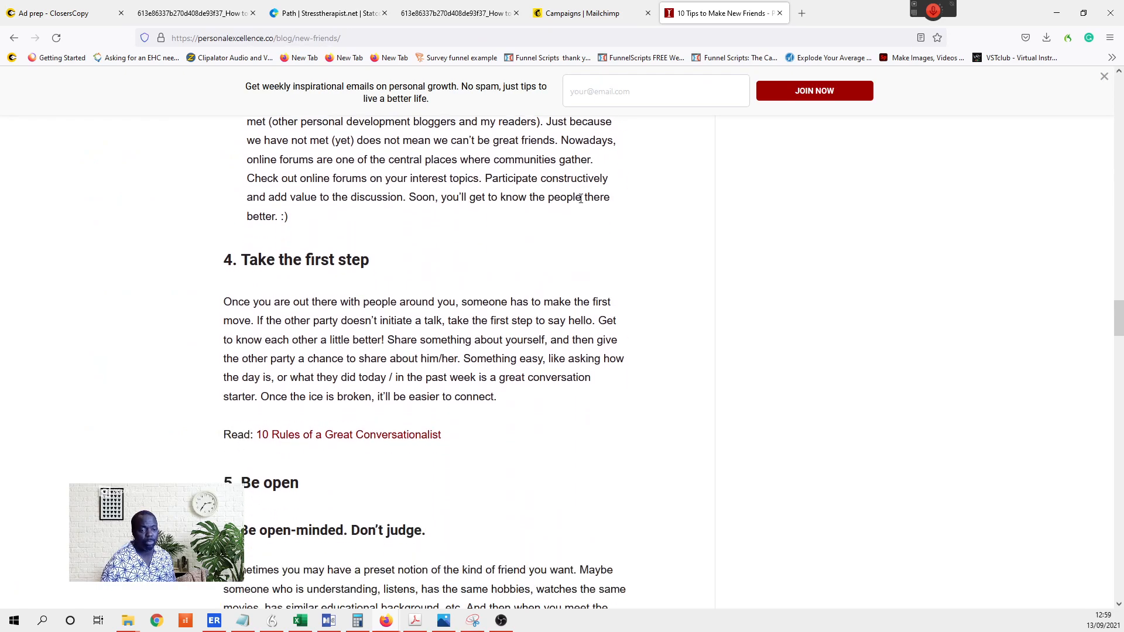
scroll(581, 202, "down", 17)
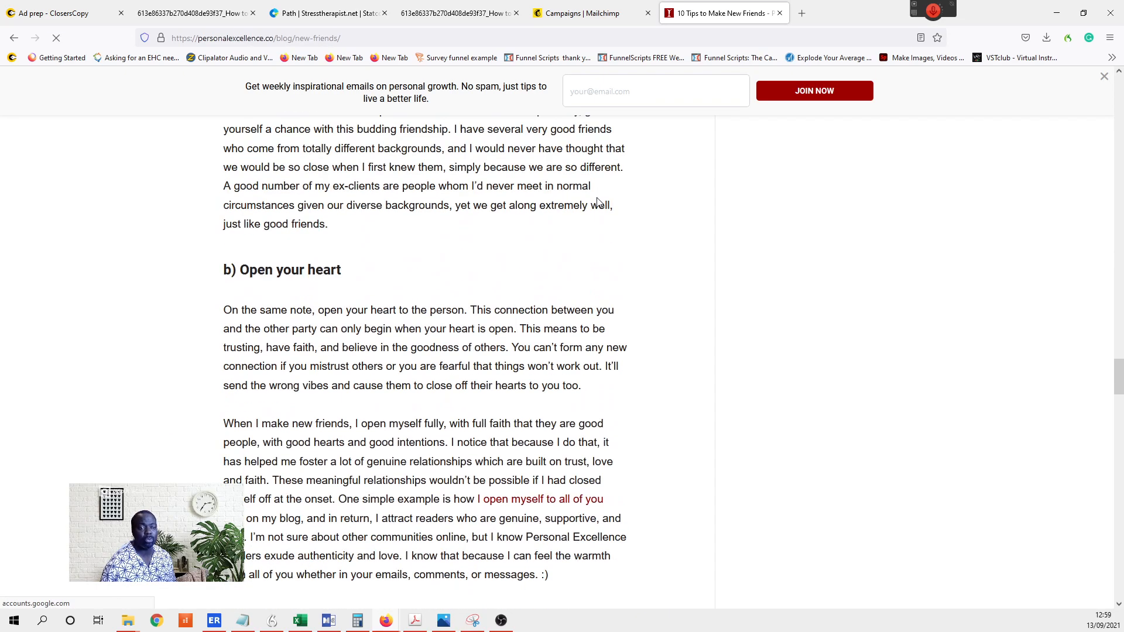
scroll(599, 197, "down", 20)
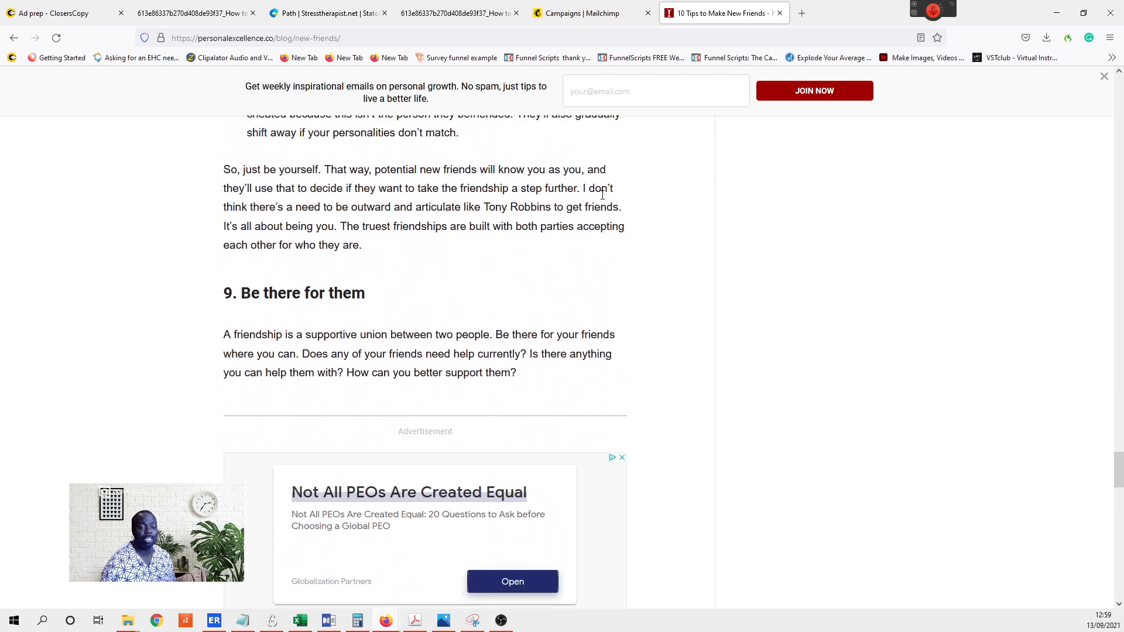
scroll(603, 202, "down", 11)
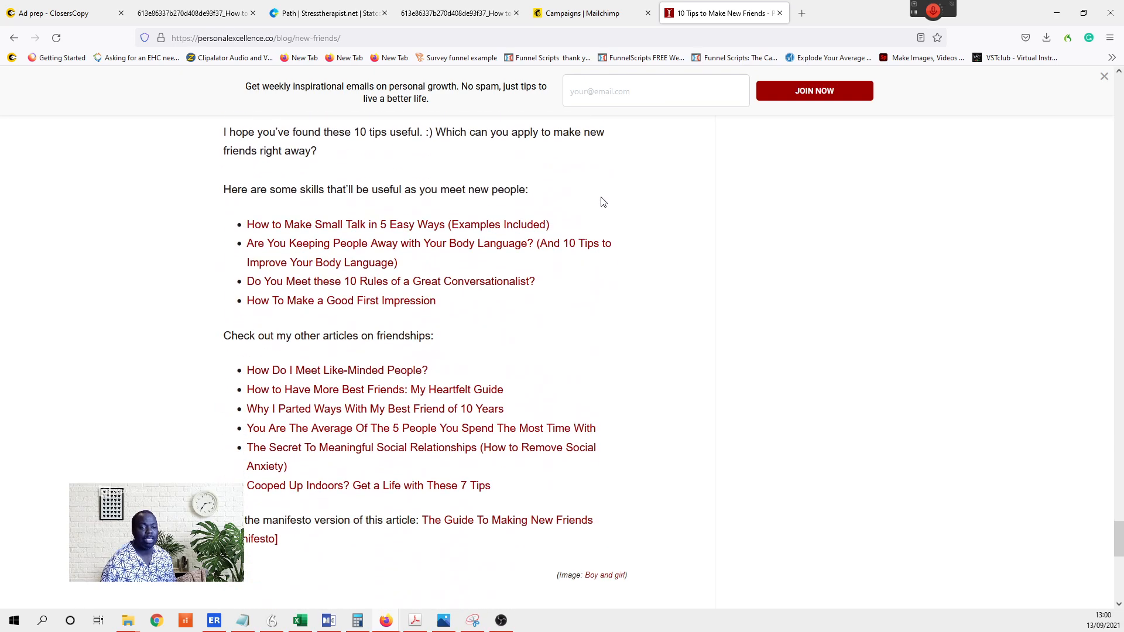
scroll(600, 200, "up", 6)
scroll(602, 197, "up", 3)
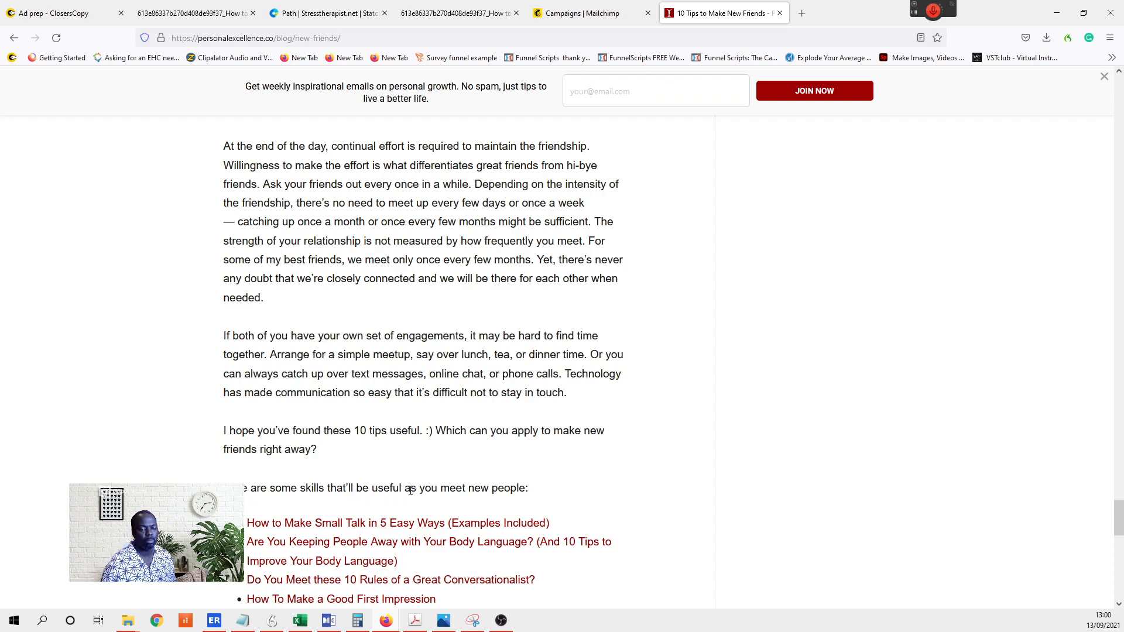
left_click_drag(529, 489, 222, 425)
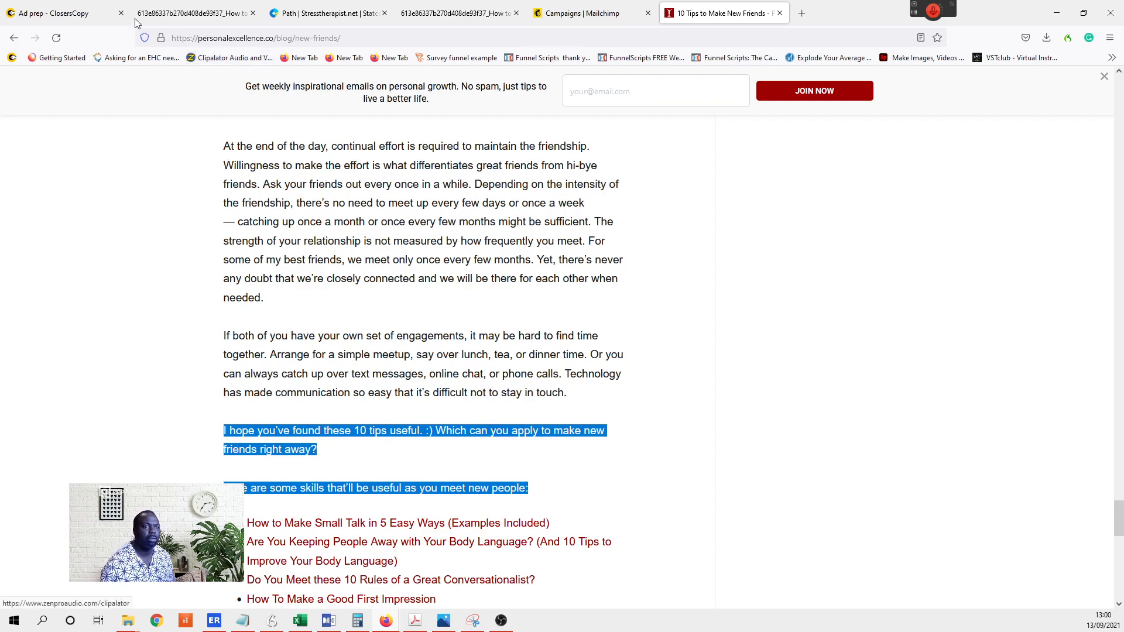
left_click(70, 13)
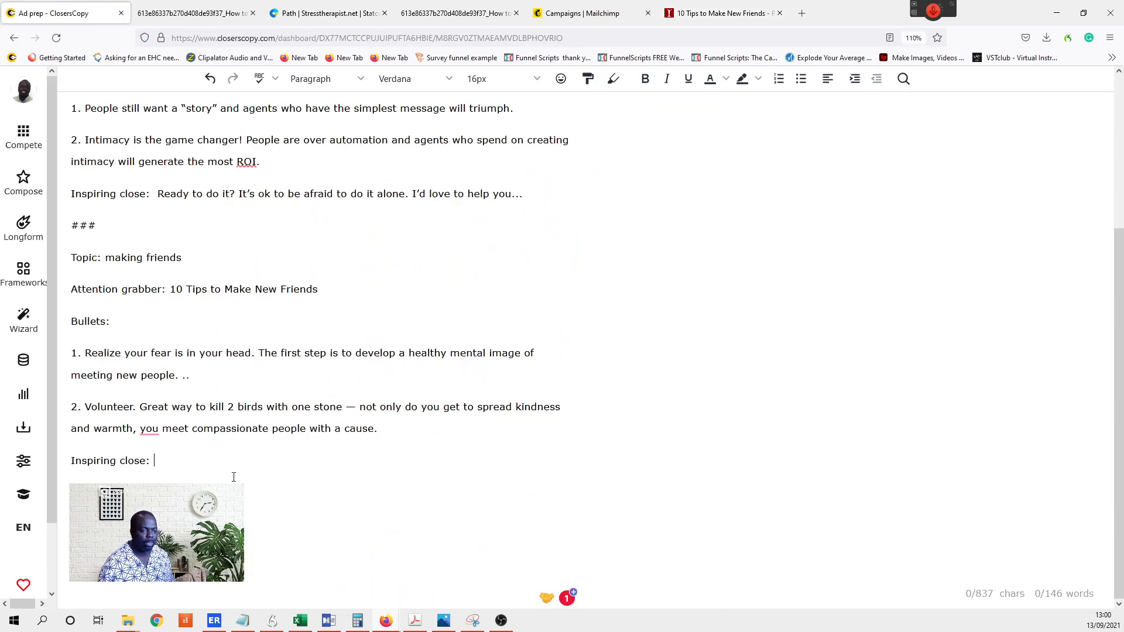
key("ctrl+v")
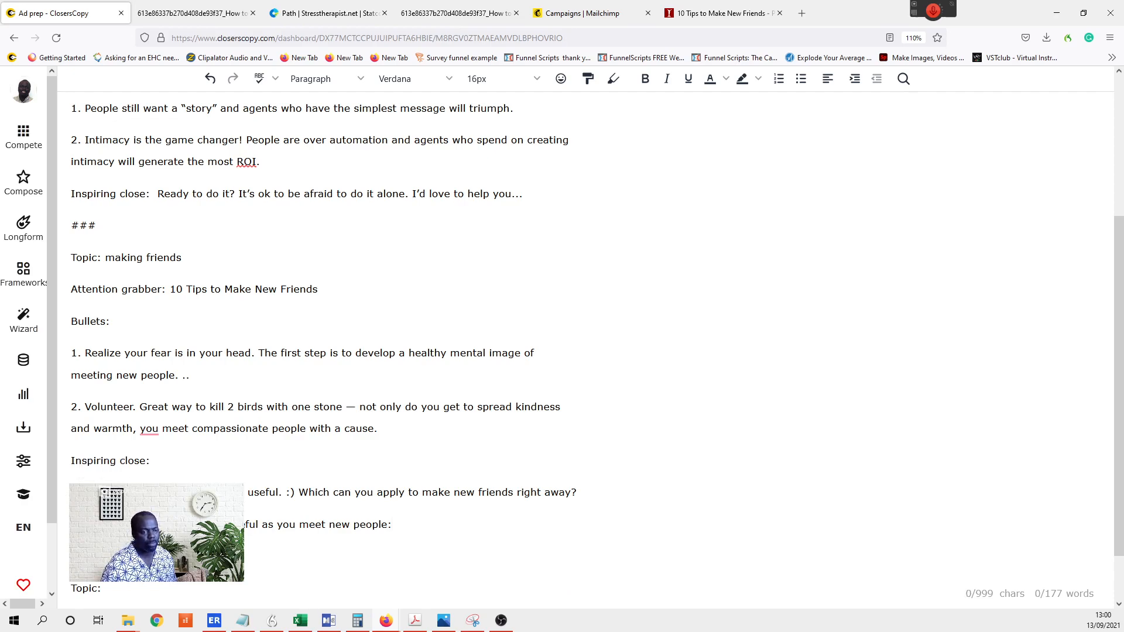
- Reword the first sentence of the pasted close to start with "Hope" and shorten its ending
left_click_drag(76, 494, 37, 498)
key("Delete")
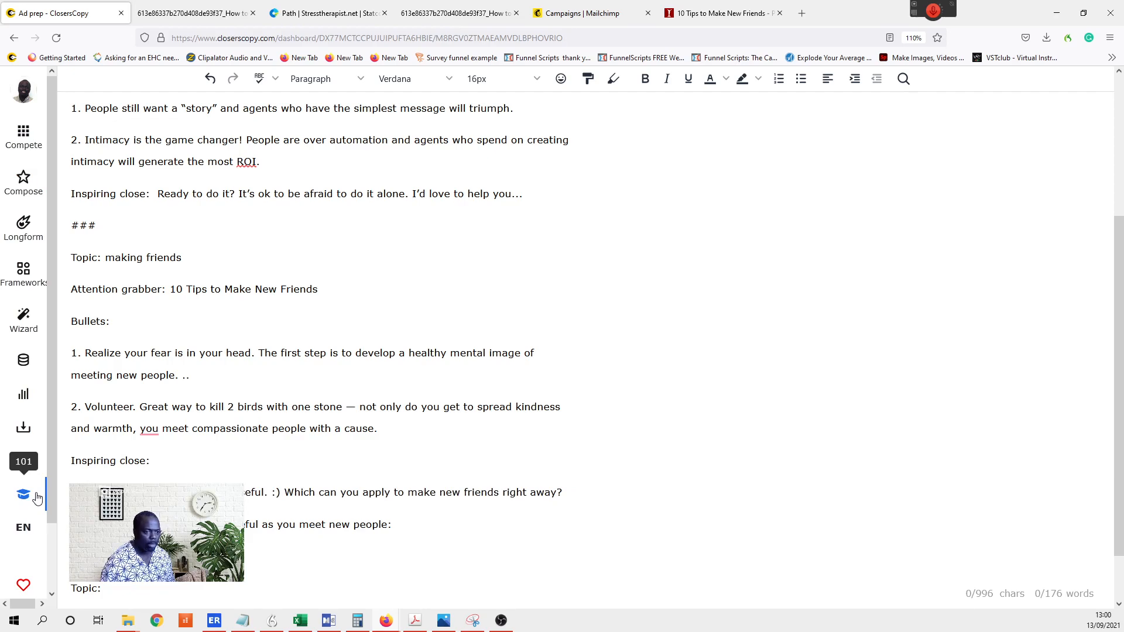
type("H")
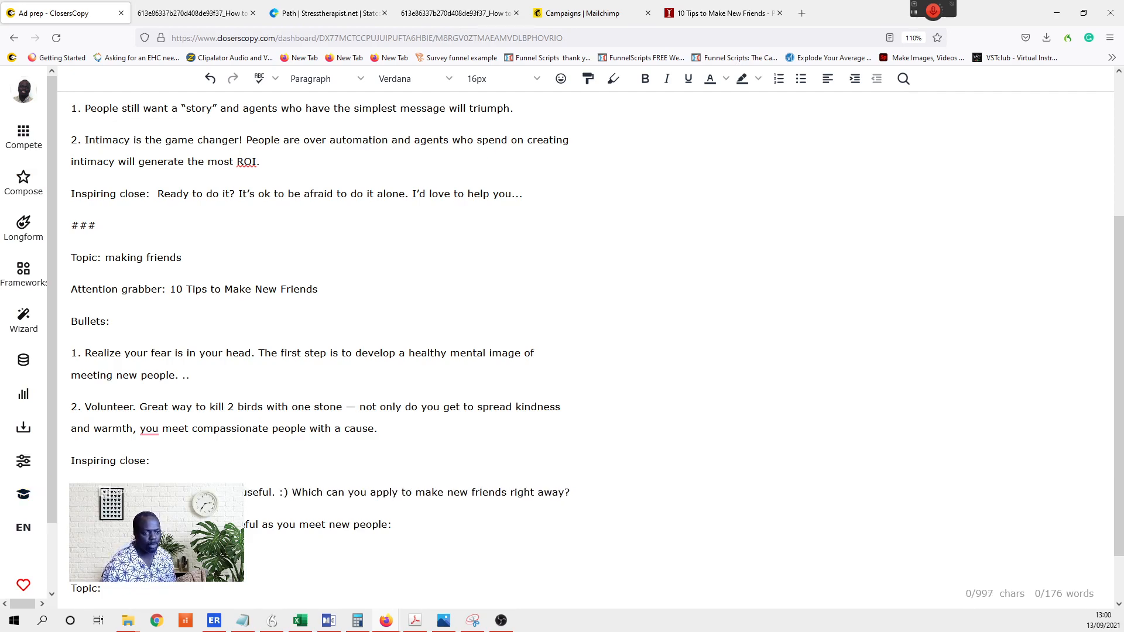
left_click_drag(213, 493, 241, 493)
key("Delete")
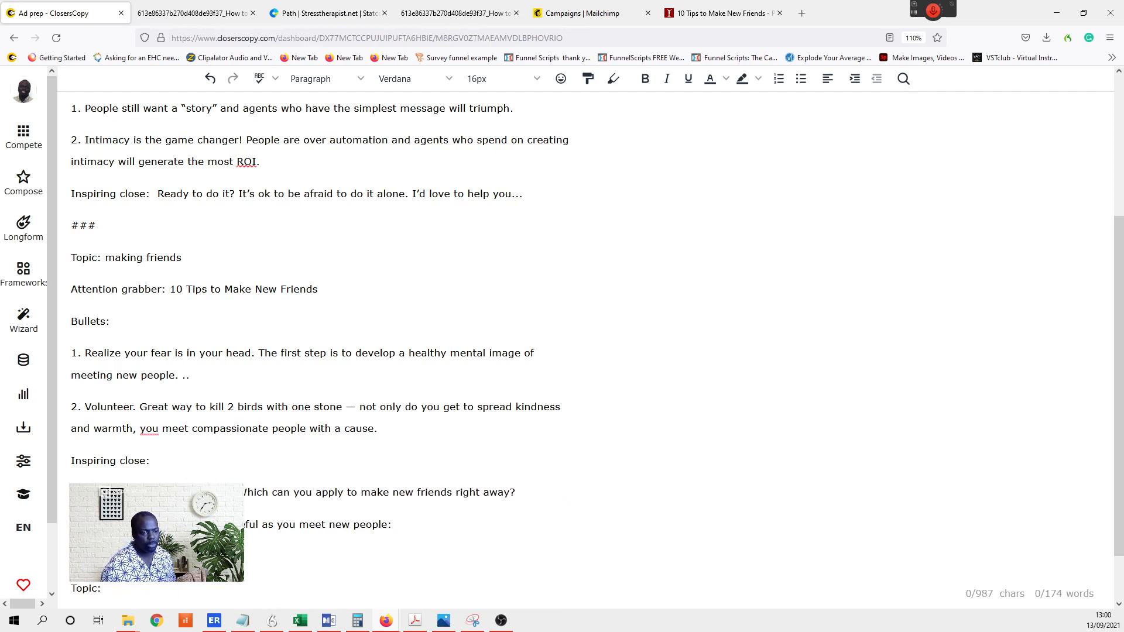
type("a")
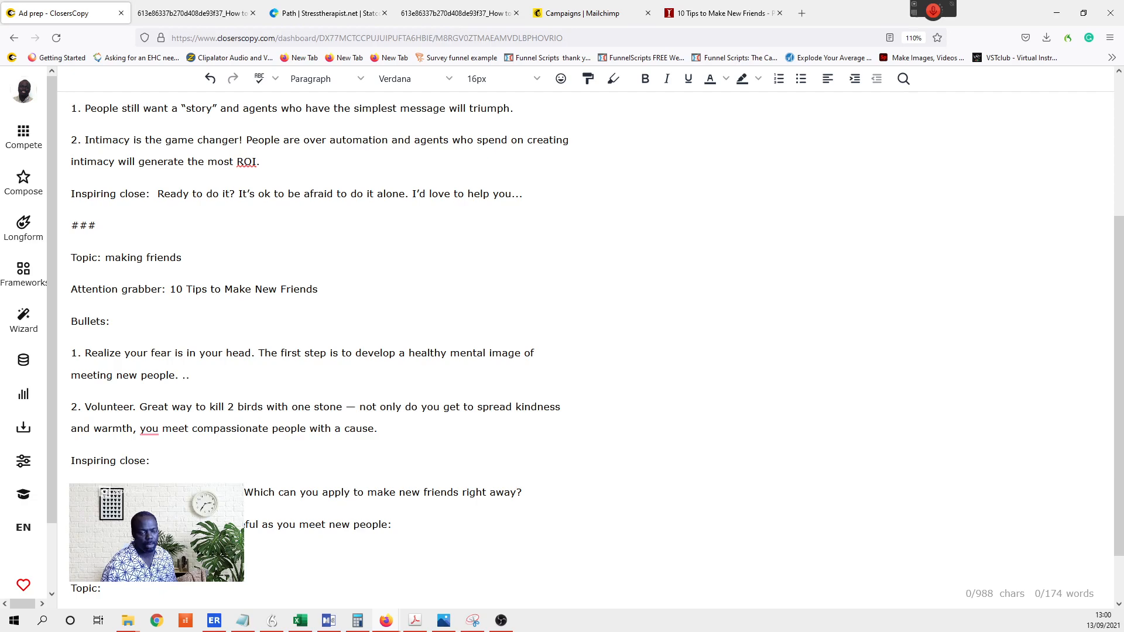
- Delete the question "Which can you apply to make new friends right away?" and join the "Here are some skills" line to the opening sentence
left_click_drag(73, 493, 546, 495)
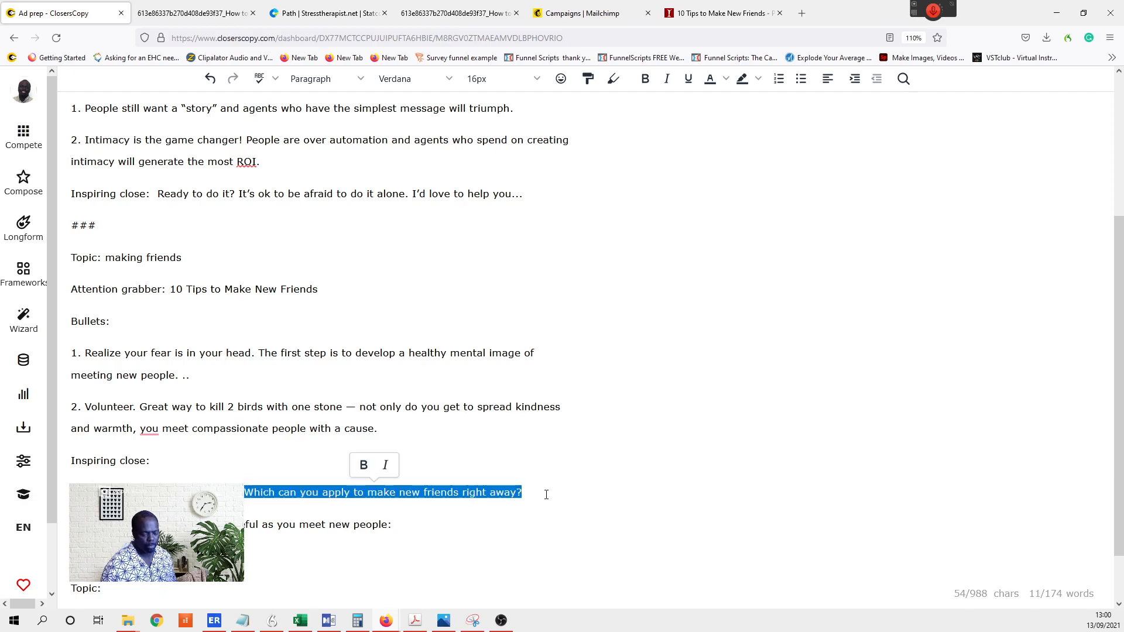
key("BackSpace")
key("BackSpace")
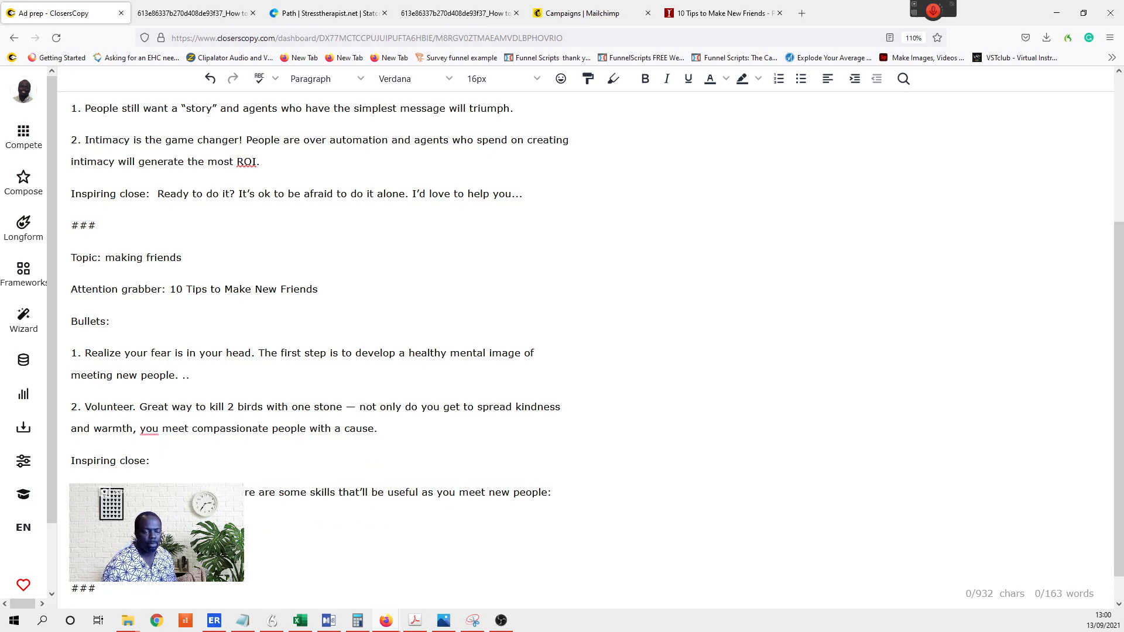
- Replace "Here are" in the making friends close with "Reach out to me if you would like a free strategy session"
left_click_drag(71, 492, 277, 492)
type("Each out to me ")
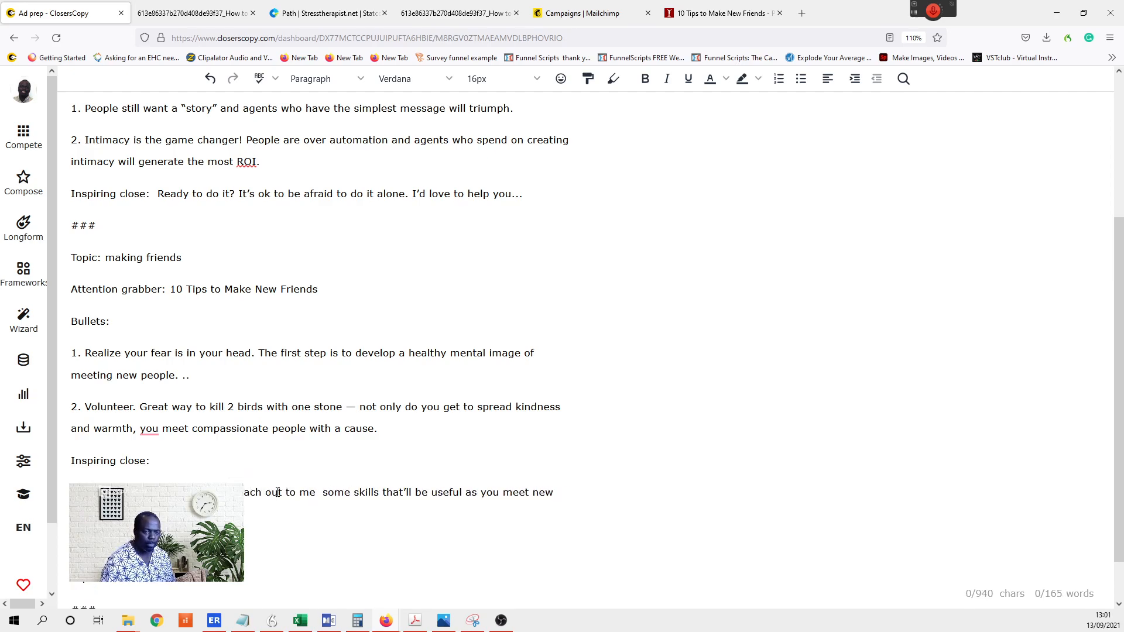
type("if you would like a free")
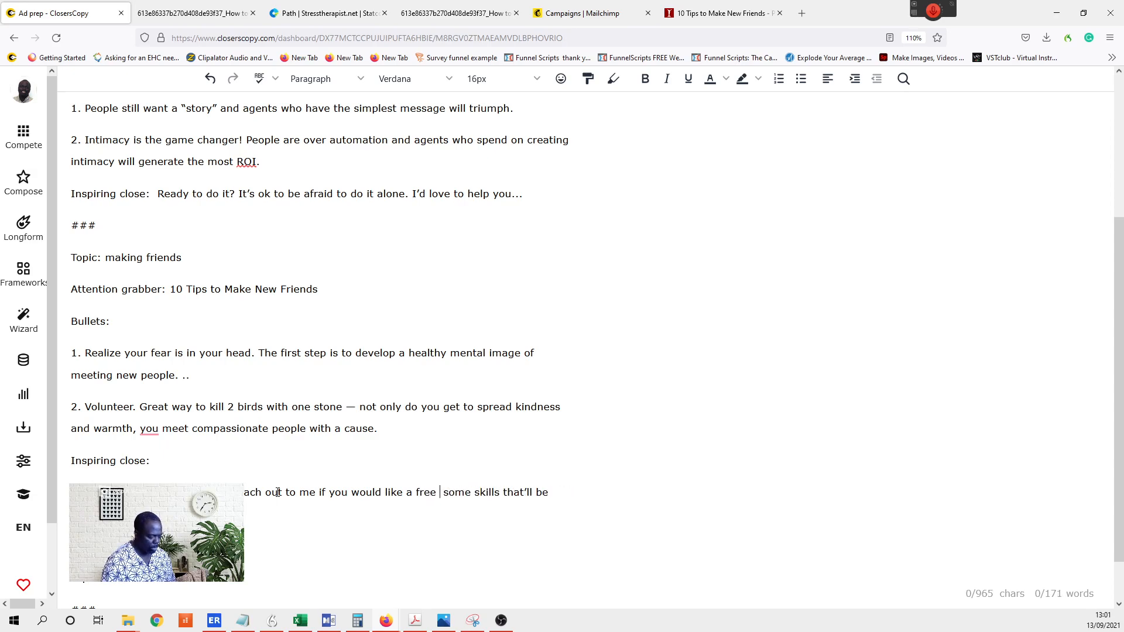
type(" stra")
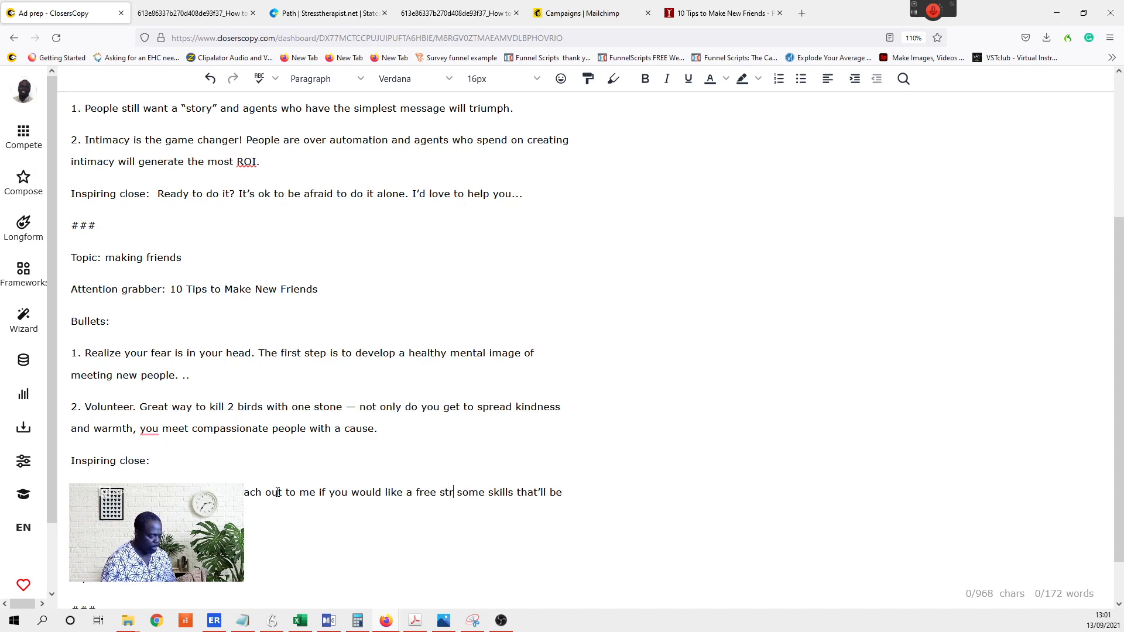
type("tegy sess")
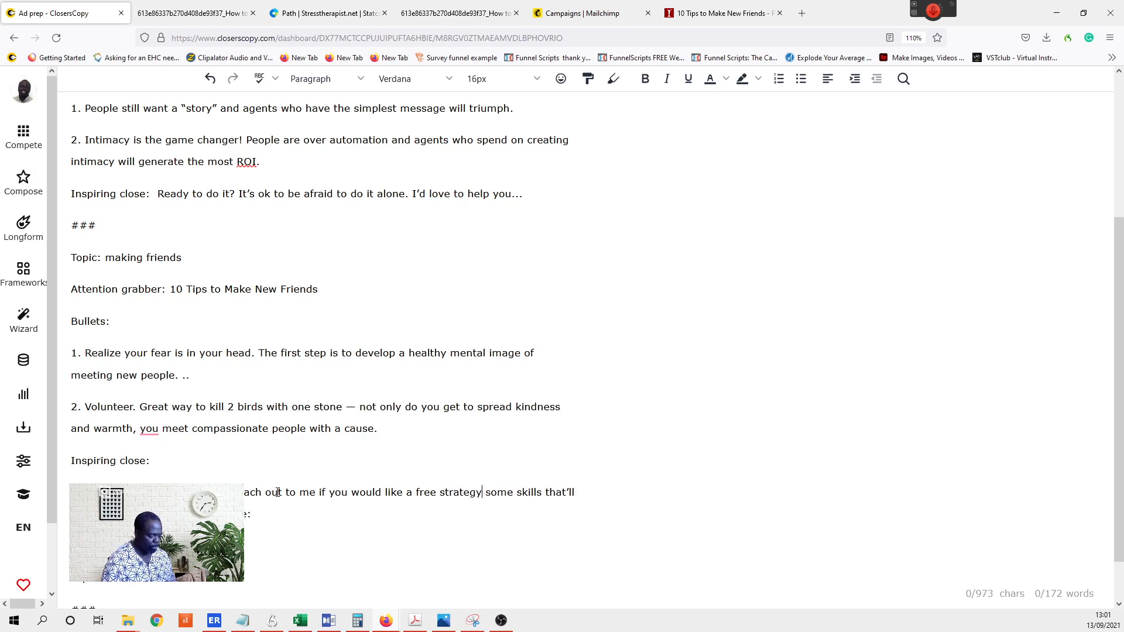
type("ion  s")
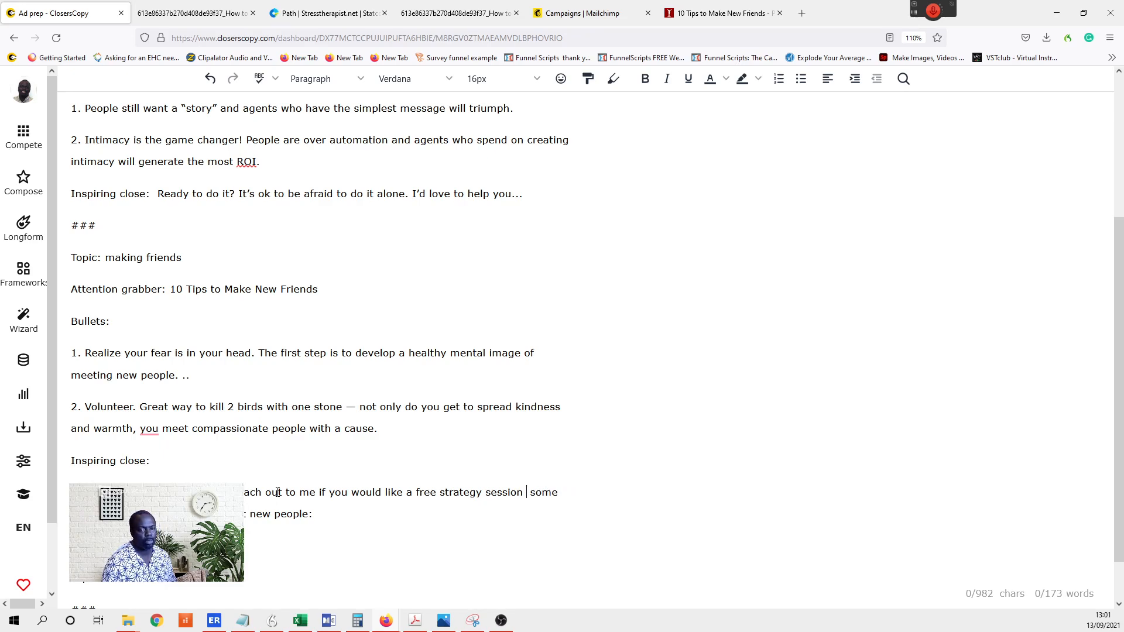
- Extend the strategy session sentence with "to help you discover the specific skills", removing the surplus words around it
key("BackSpace")
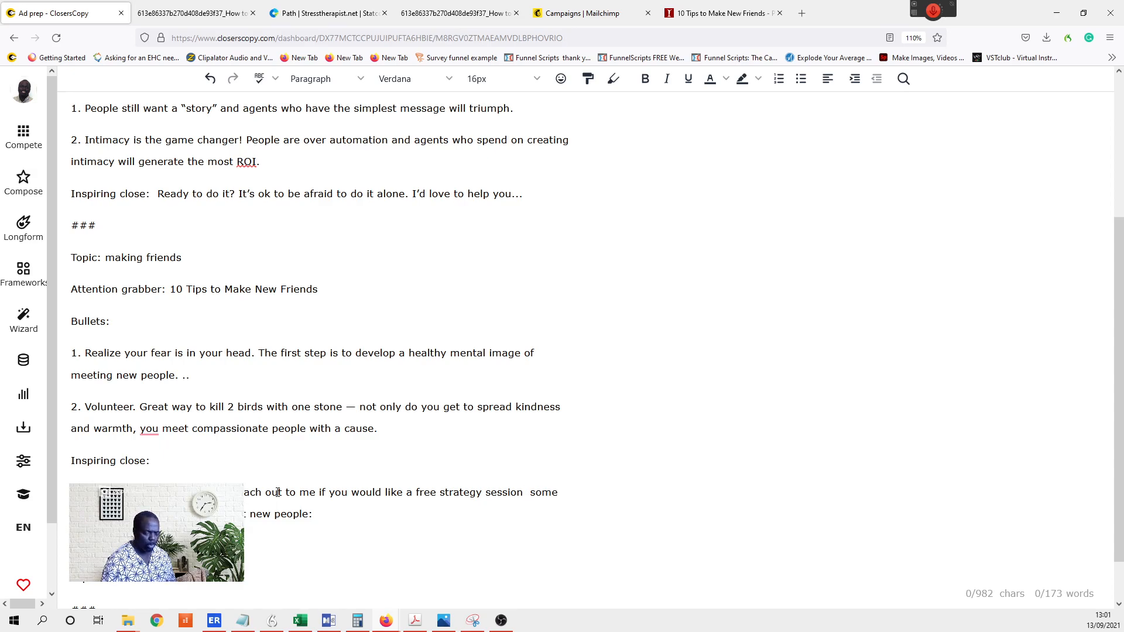
type("to help ")
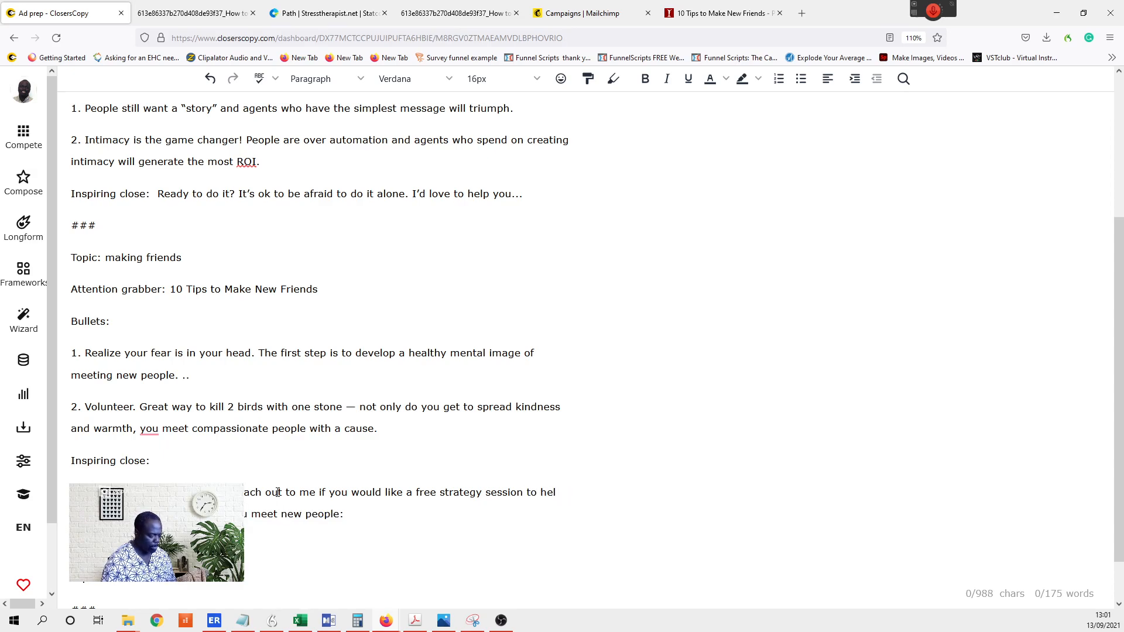
type("you ")
type("discover")
type("that'll be ")
type("ills")
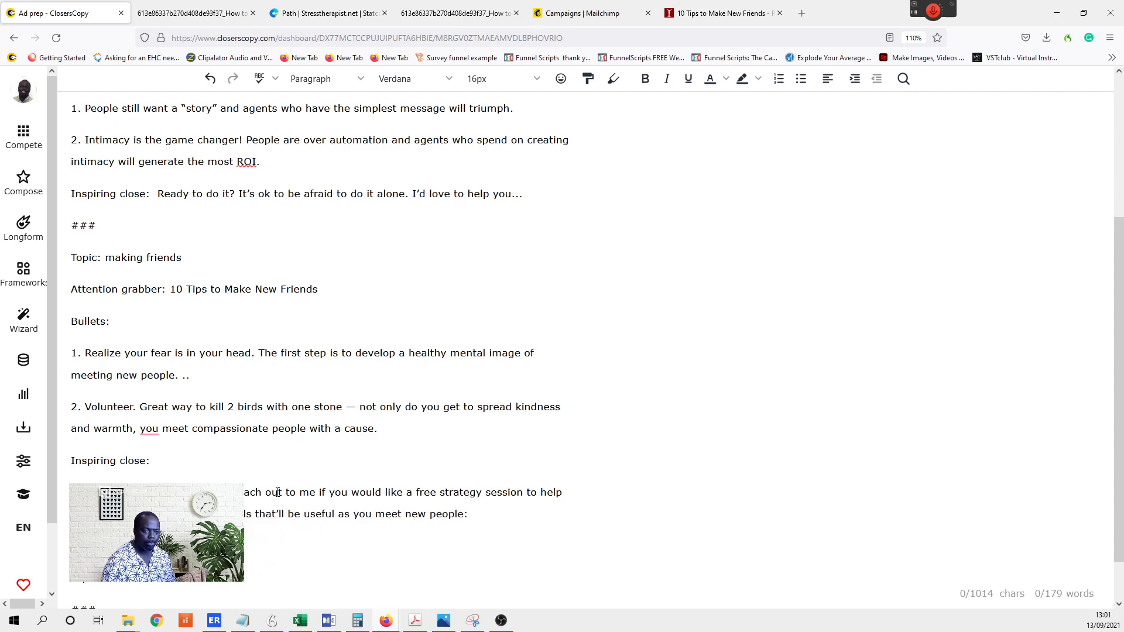
type("al")
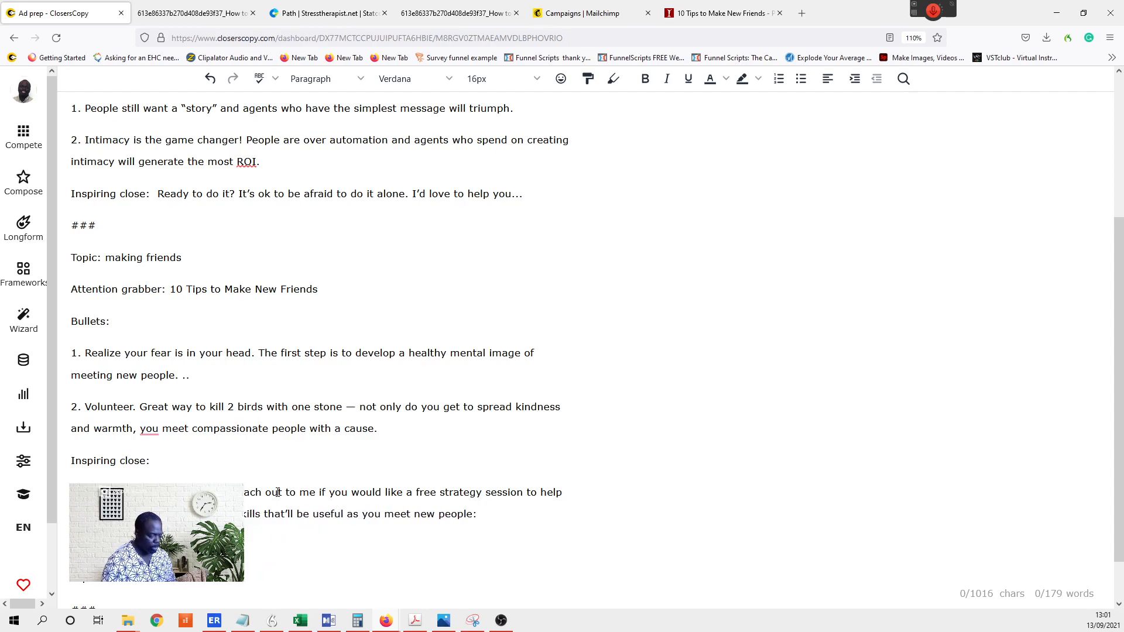
key("BackSpace")
key("BackSpace")
key("BackSpace")
key("BackSpace")
key("BackSpace")
key("BackSpace")
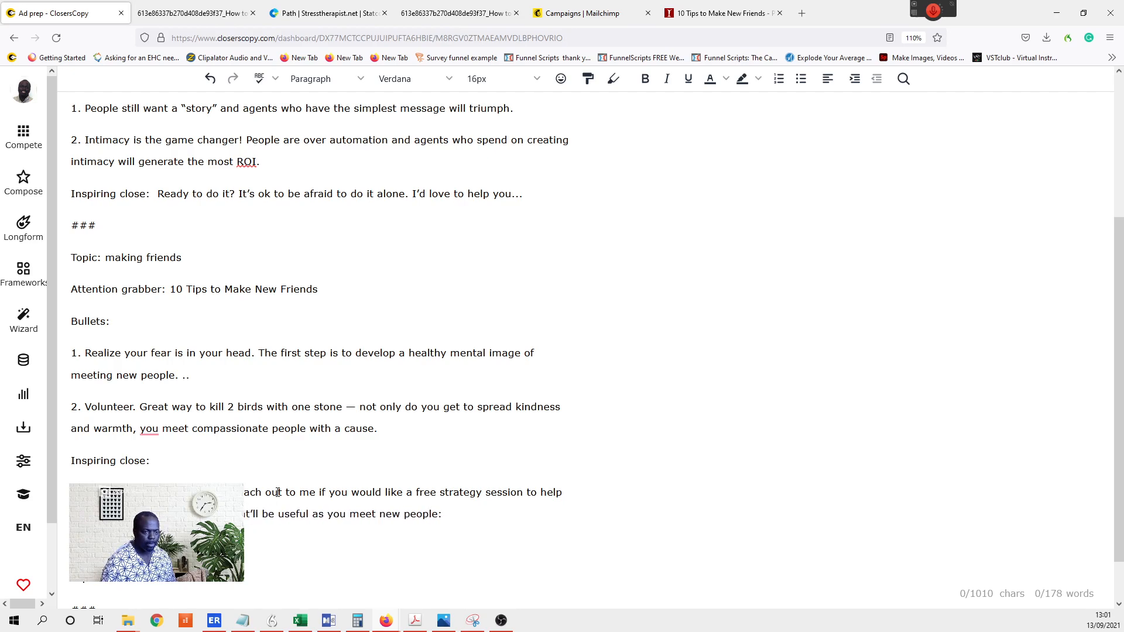
- Replace the leftover "that'll be useful as you meet new people:" wording with "you need to help you make new friends fast"
left_click_drag(234, 514, 462, 518)
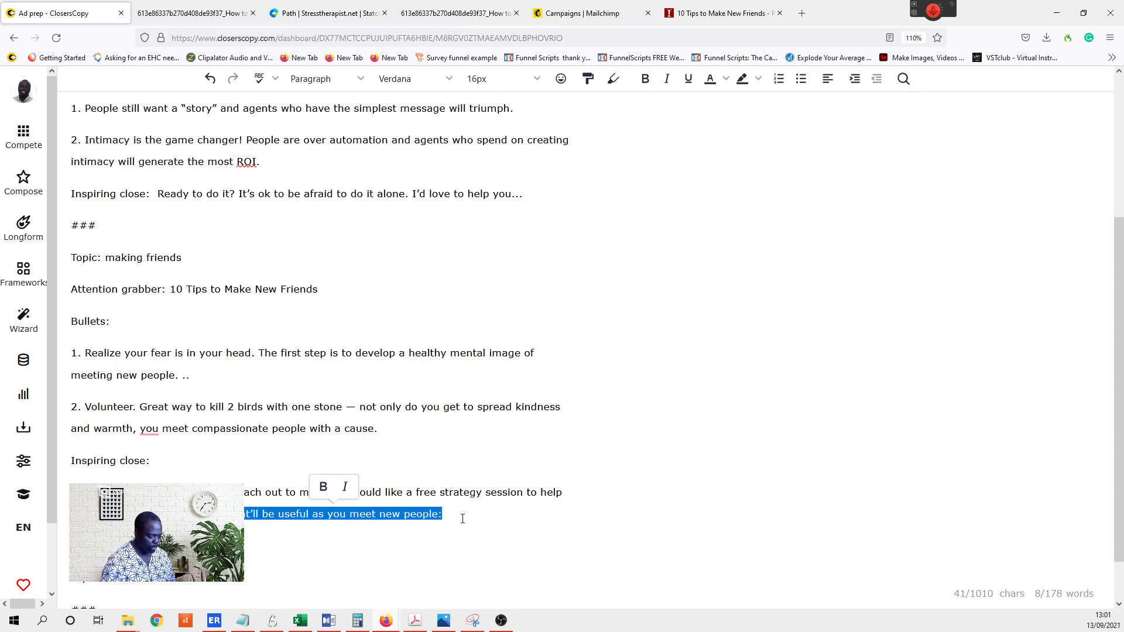
type("strategy session to help u need")
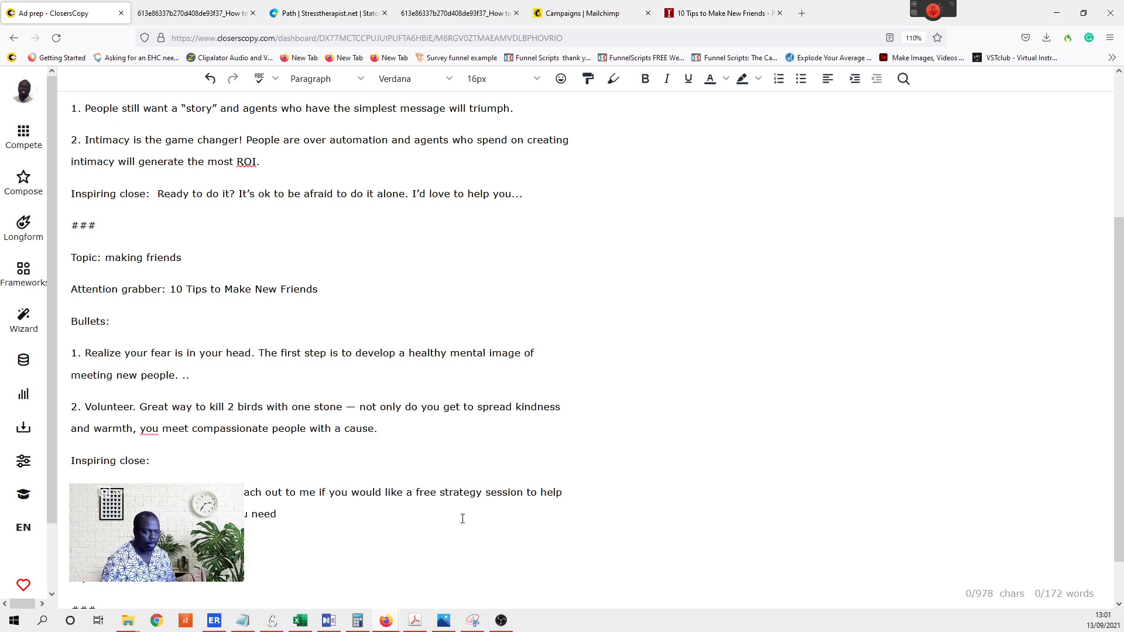
type(" to")
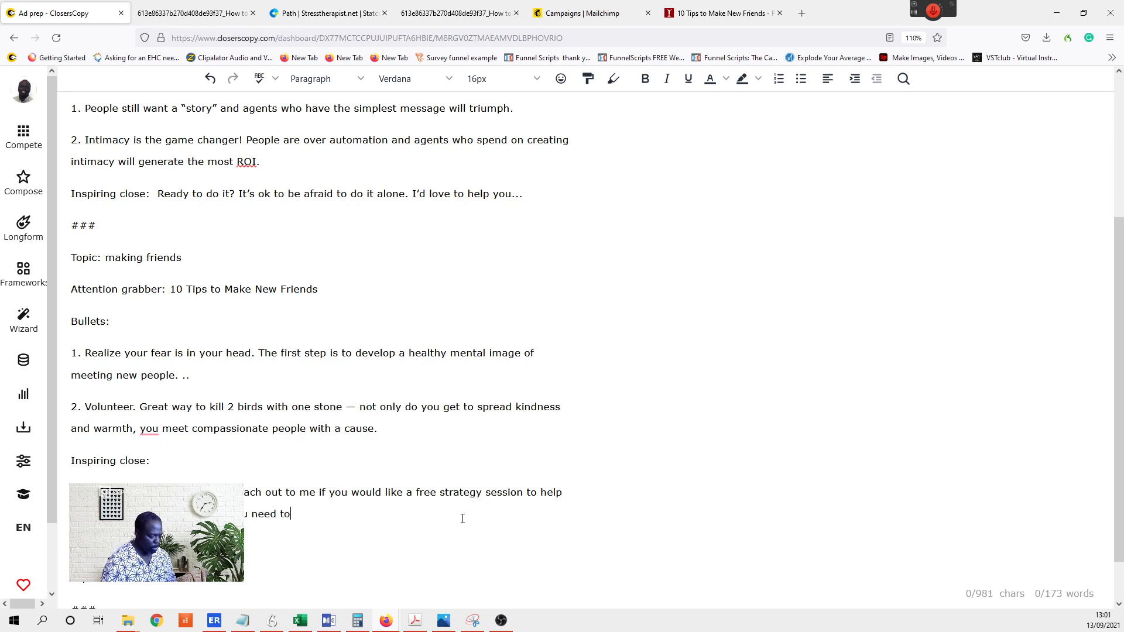
type(" help you")
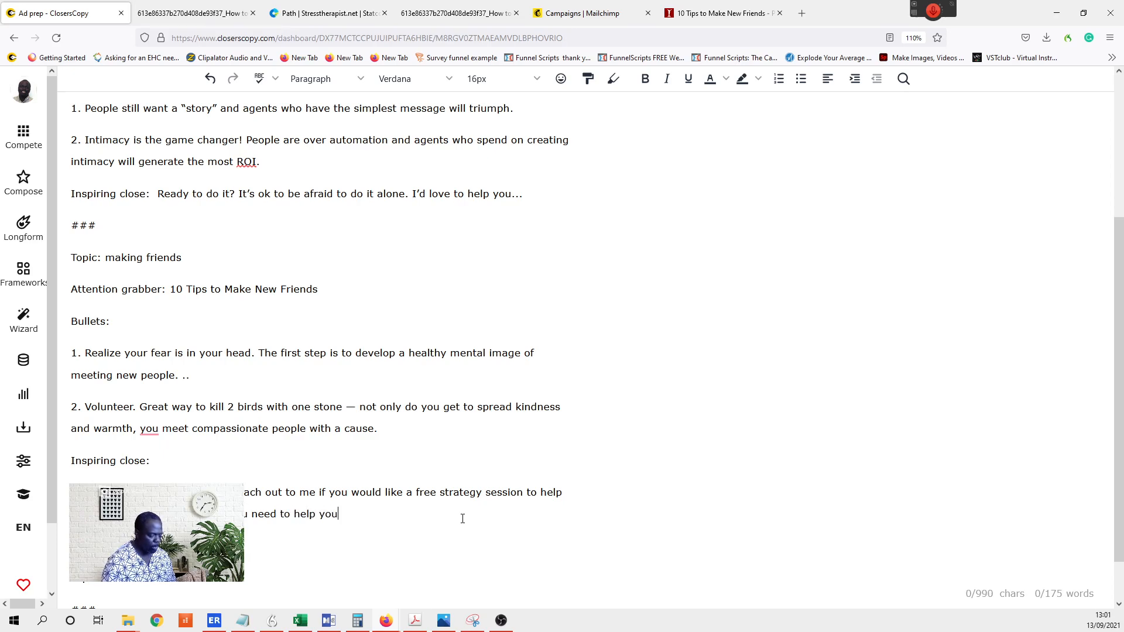
type(" me")
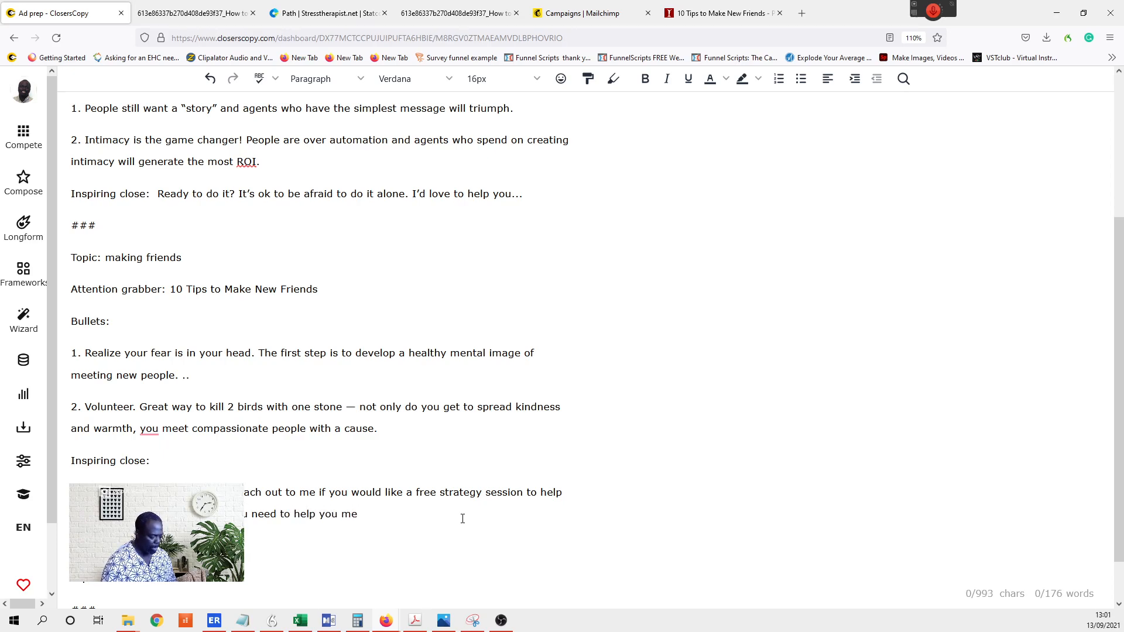
type("ke ne")
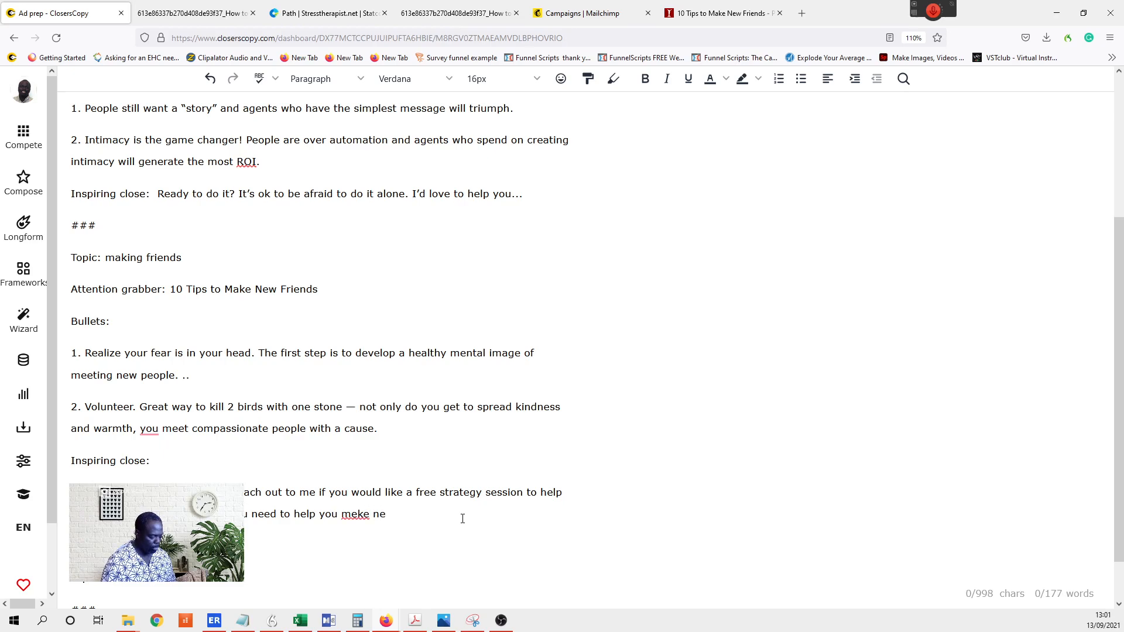
type("w friends")
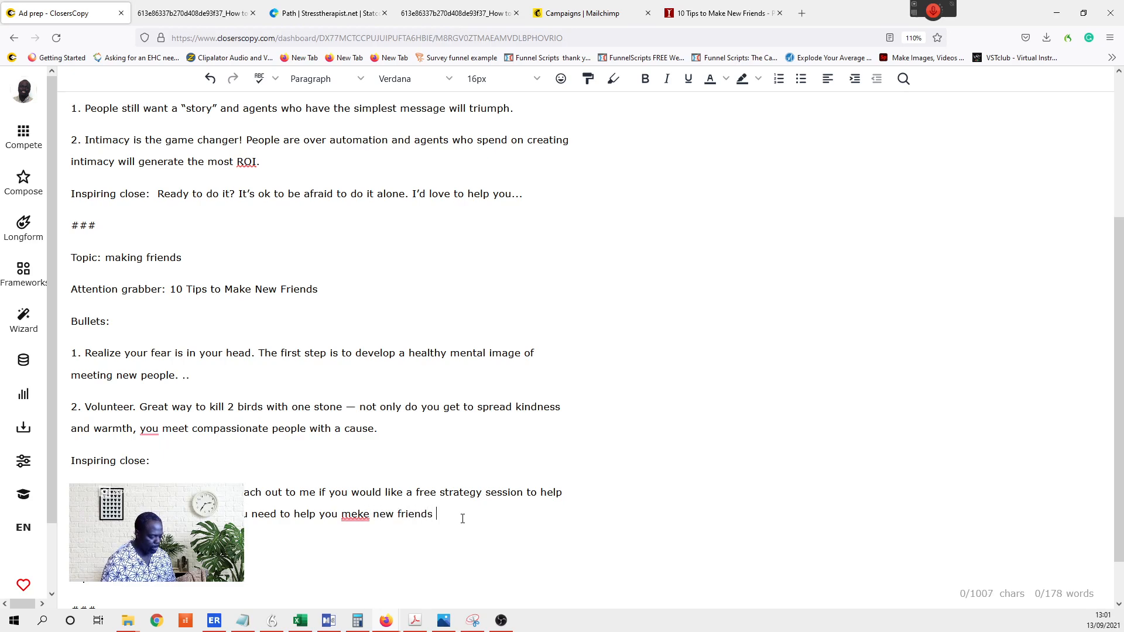
type(" fast")
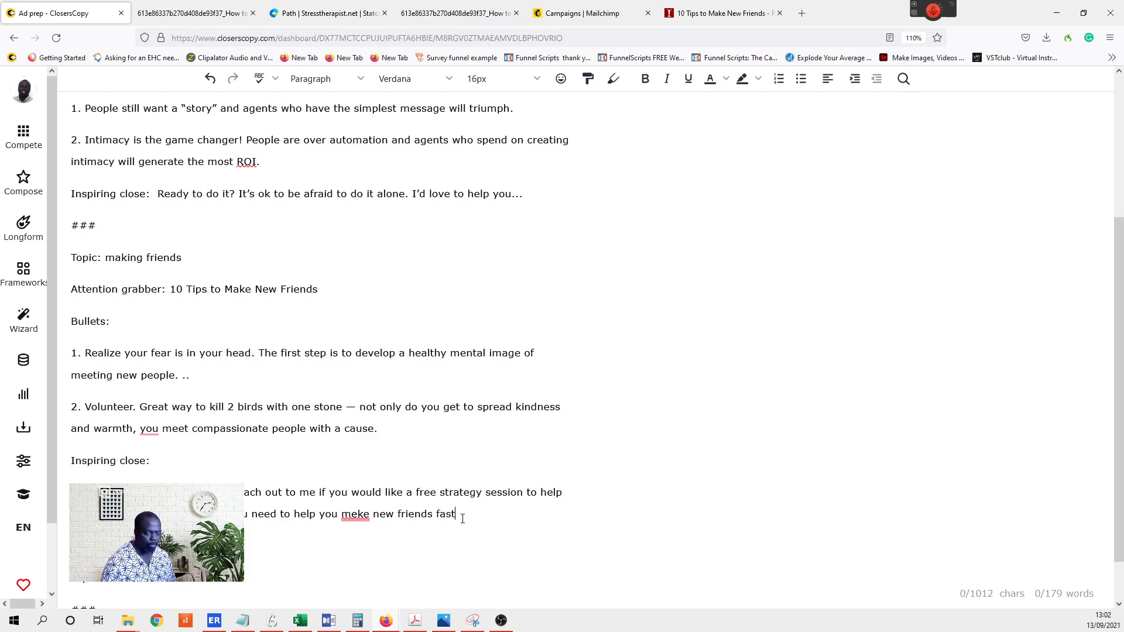
- Correct the misspelling of "make" and join the close text to the making friends "Inspiring close:" label on one line
left_click(355, 515)
left_click(355, 422)
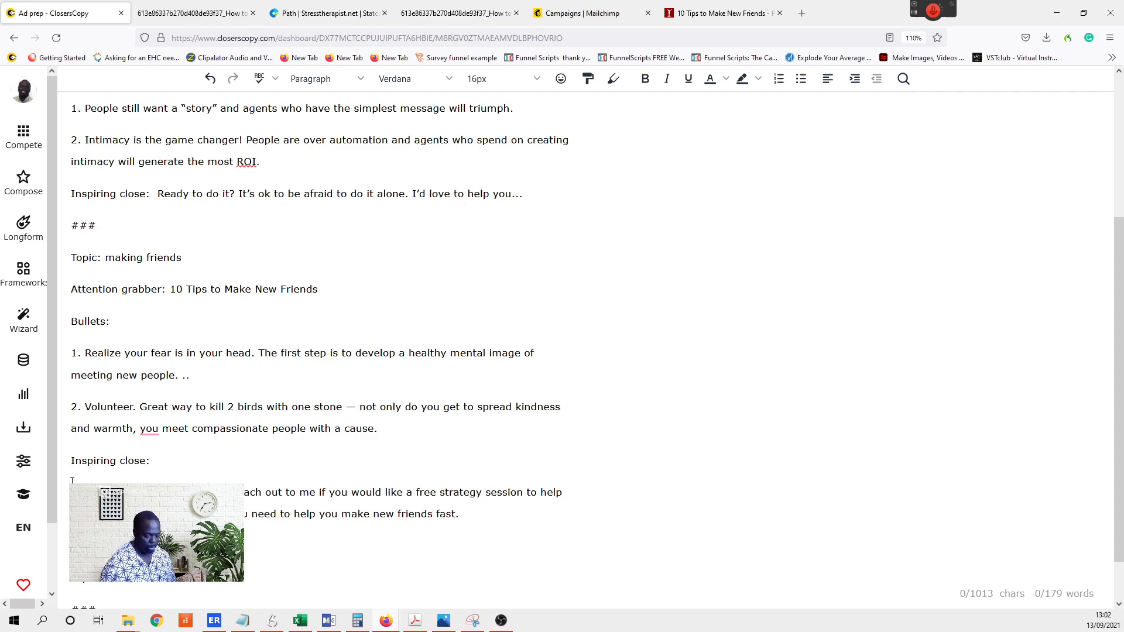
key("BackSpace")
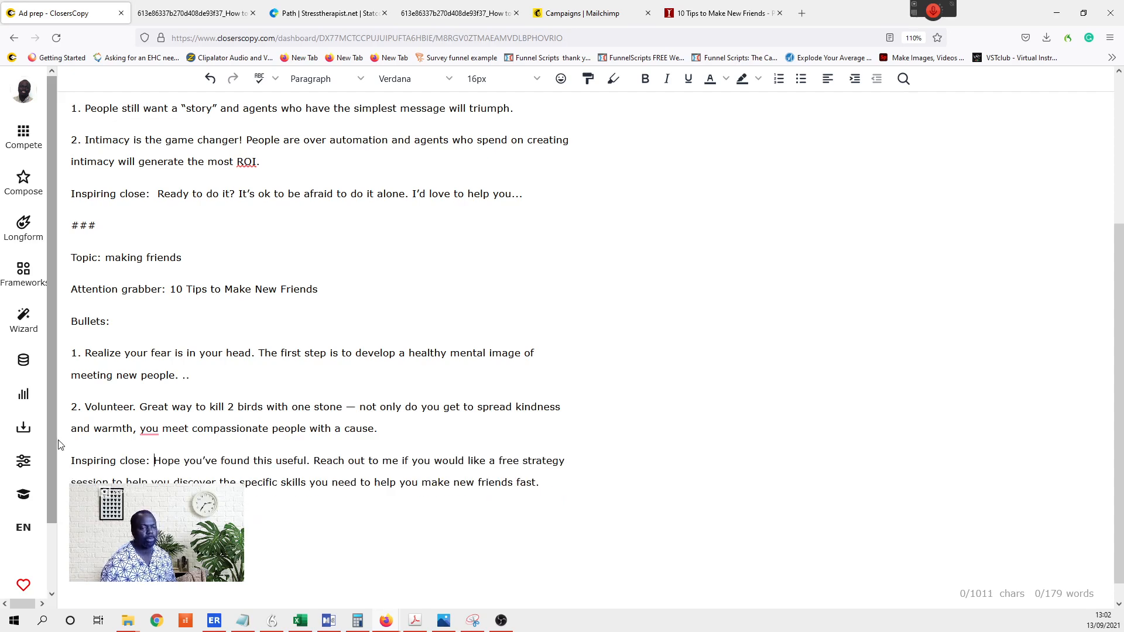
scroll(179, 443, "down", 1)
scroll(182, 439, "up", 3)
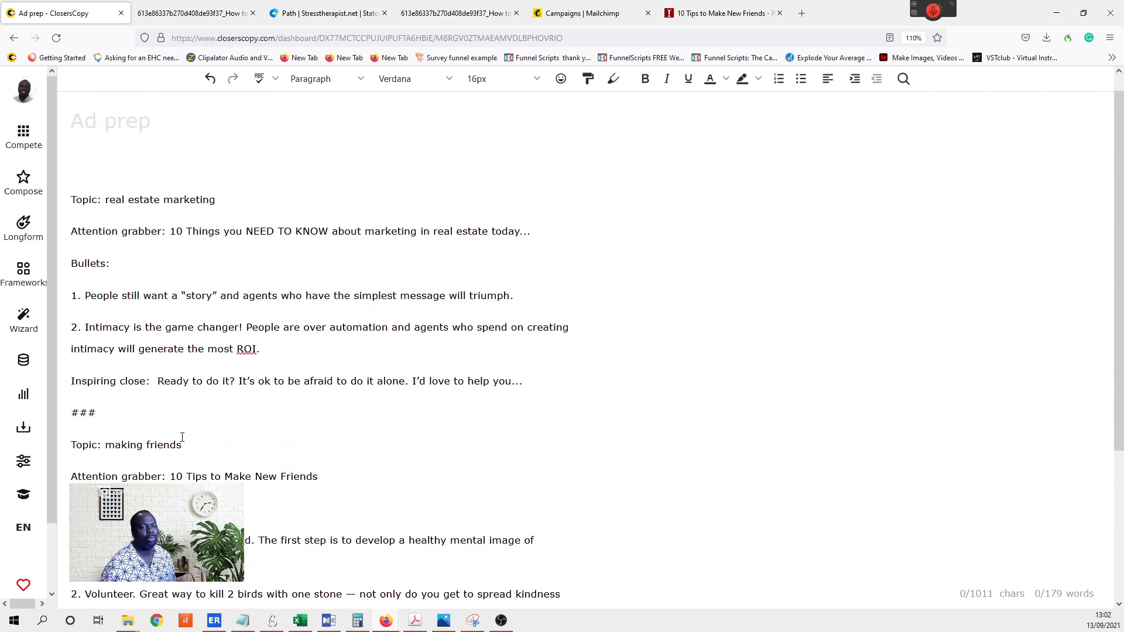
- Place a ### separator directly below the making friends close and start a new "Topic:" line under it
scroll(182, 439, "down", 3)
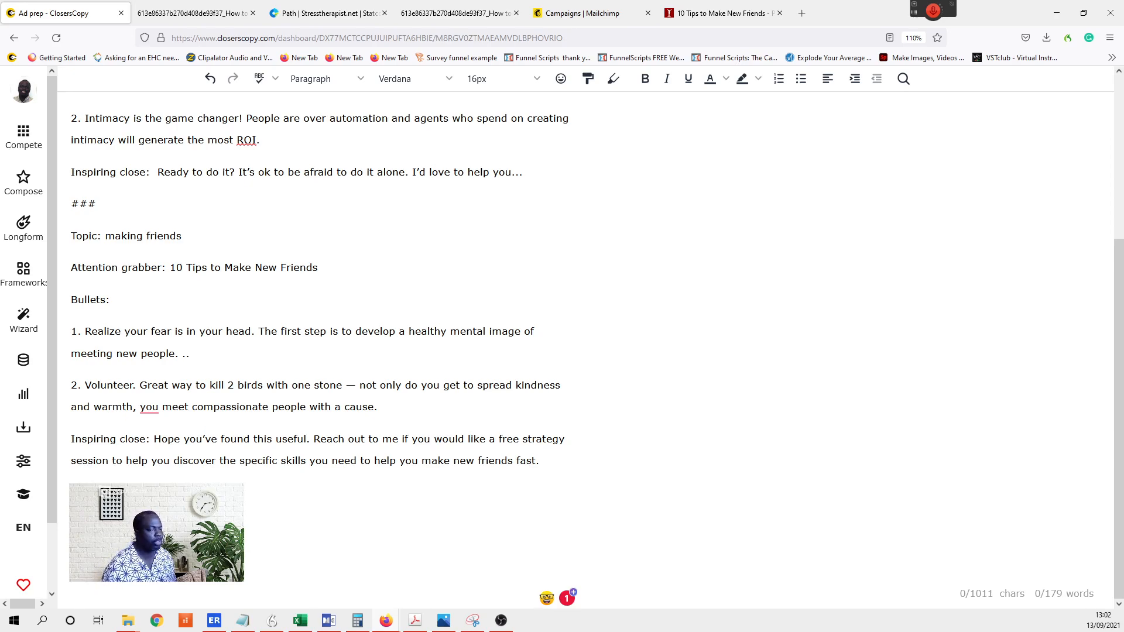
left_click_drag(97, 553, 41, 552)
key("BackSpace")
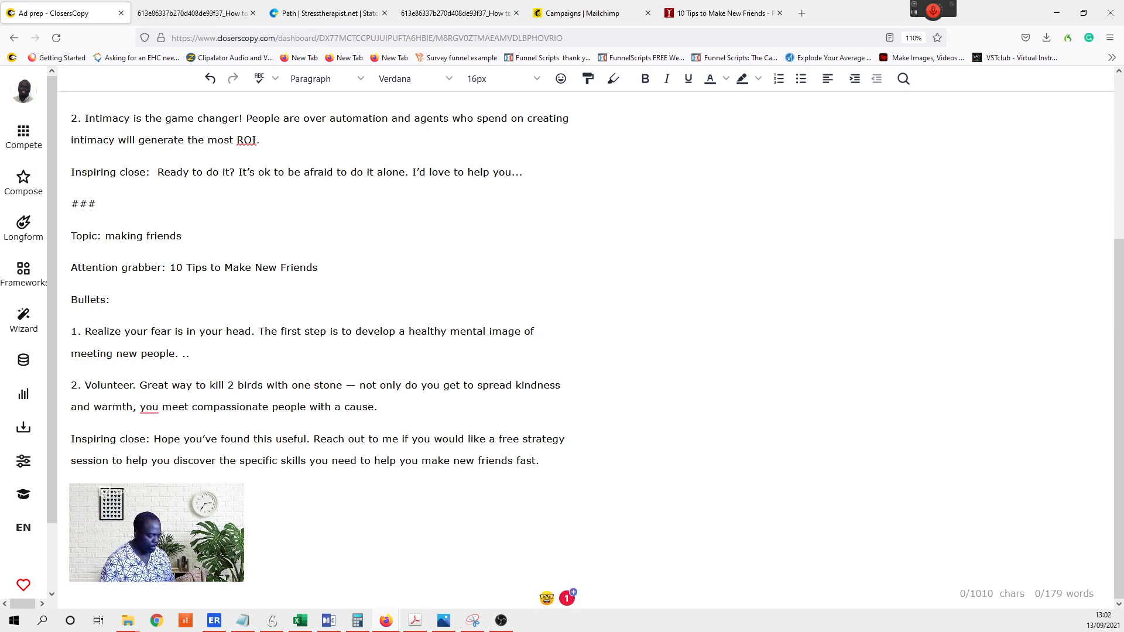
type("##")
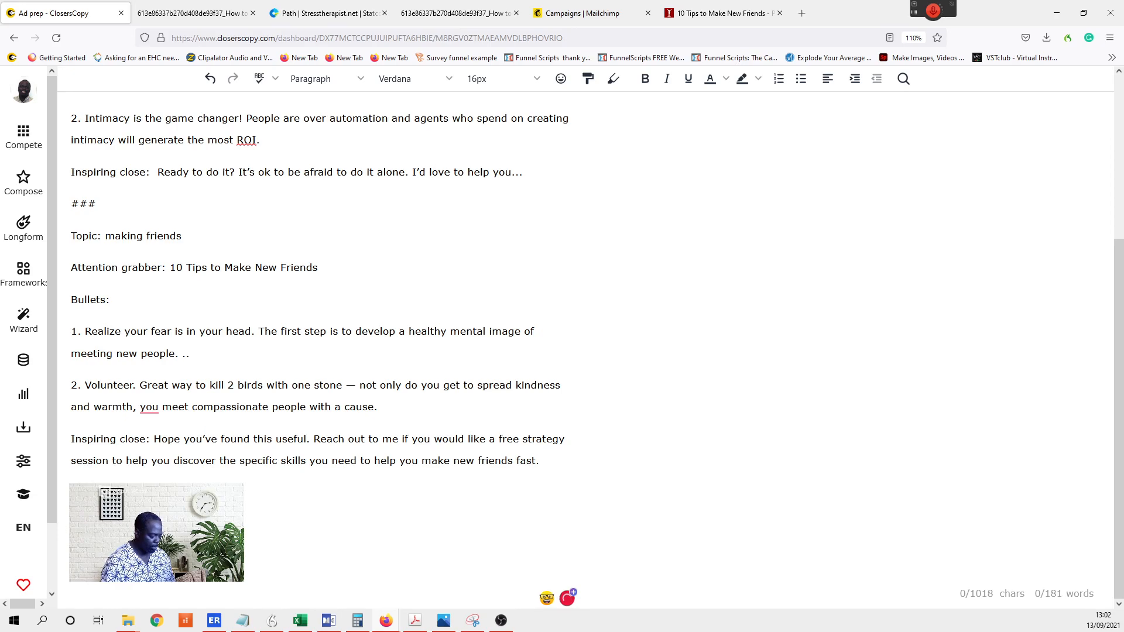
type(" t")
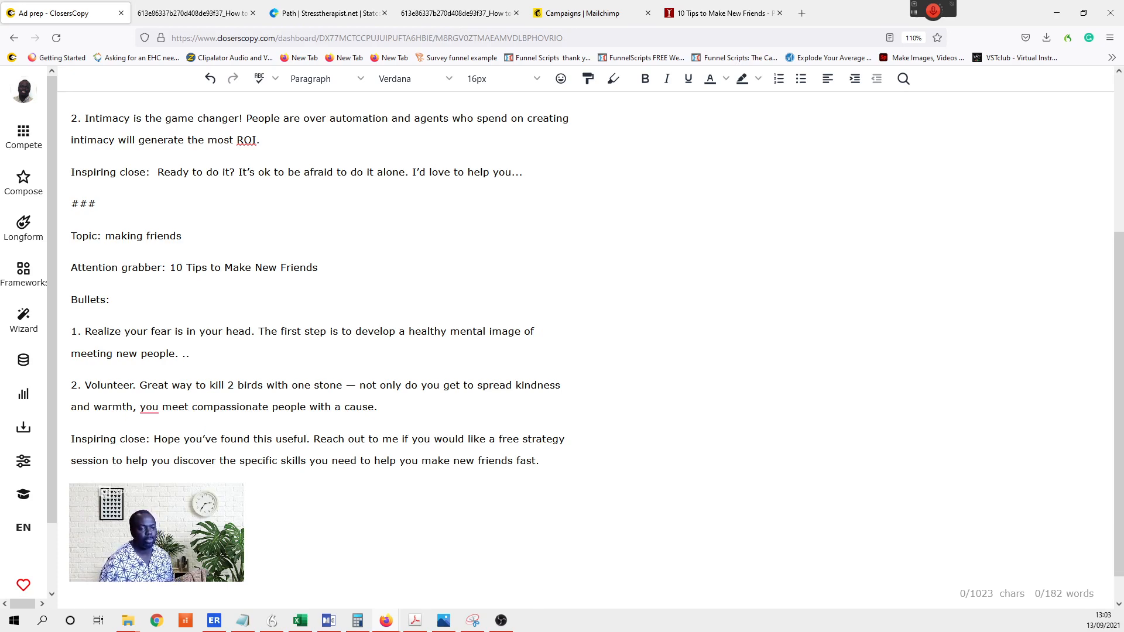
- Select the whole Ad prep text and have the AI write the next ad from it, then review the generated ad
left_click_drag(540, 461, 12, 33)
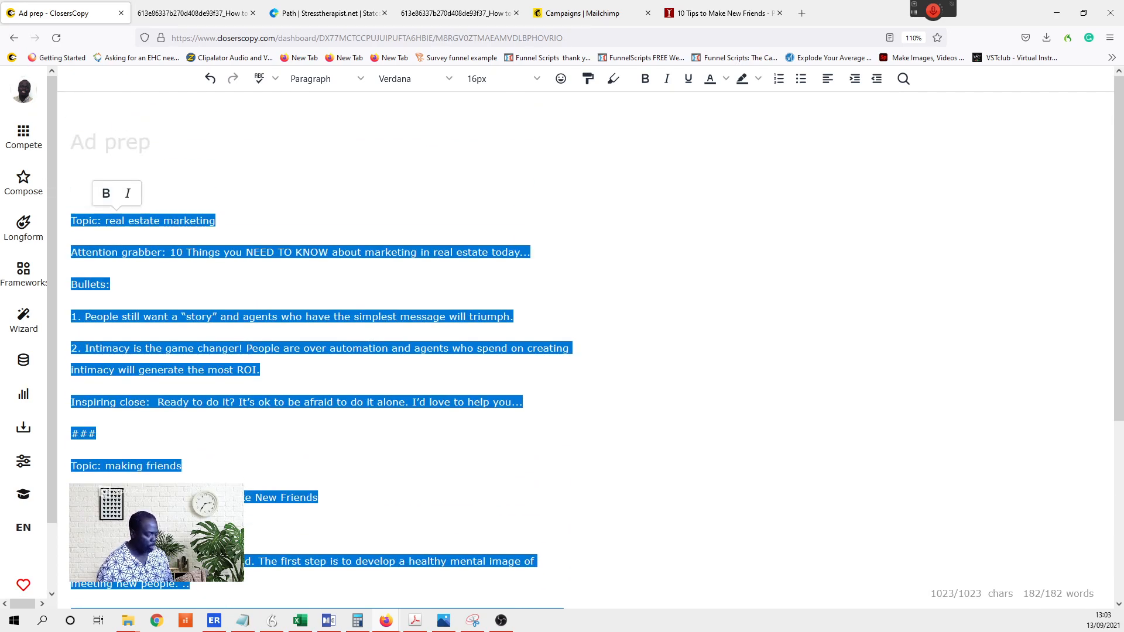
key("ctrl+Return")
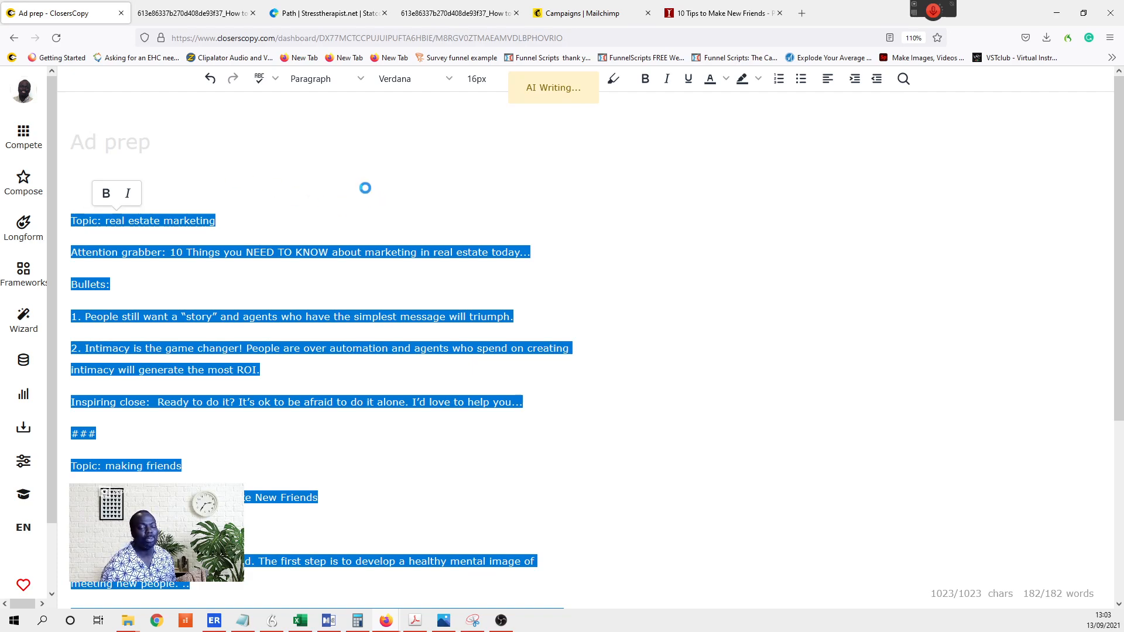
scroll(364, 187, "down", 2)
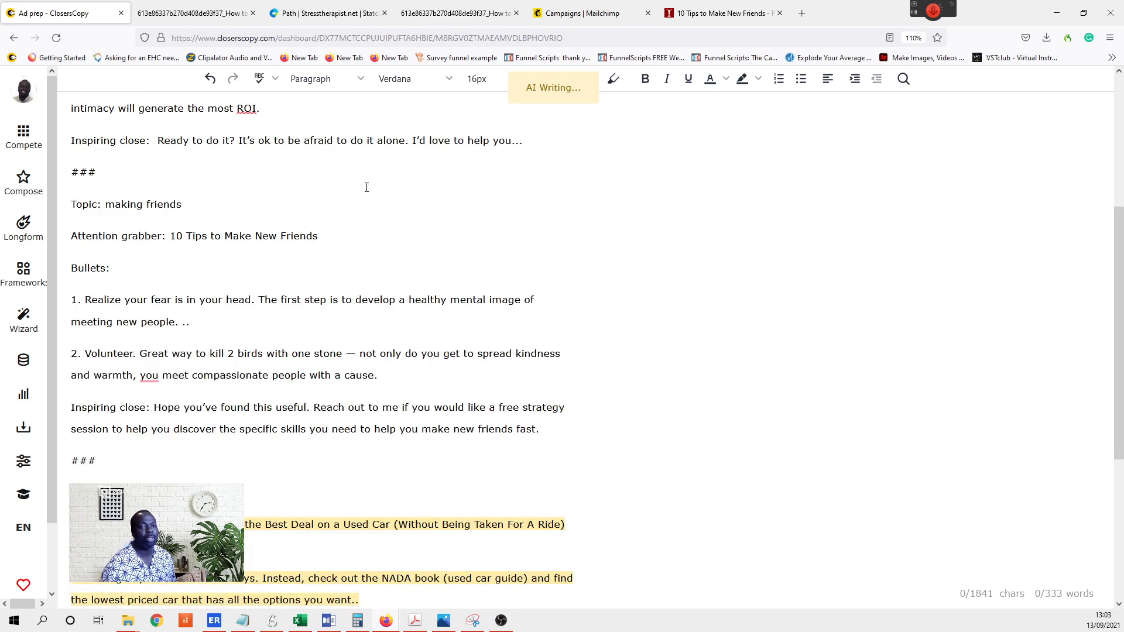
scroll(366, 187, "down", 2)
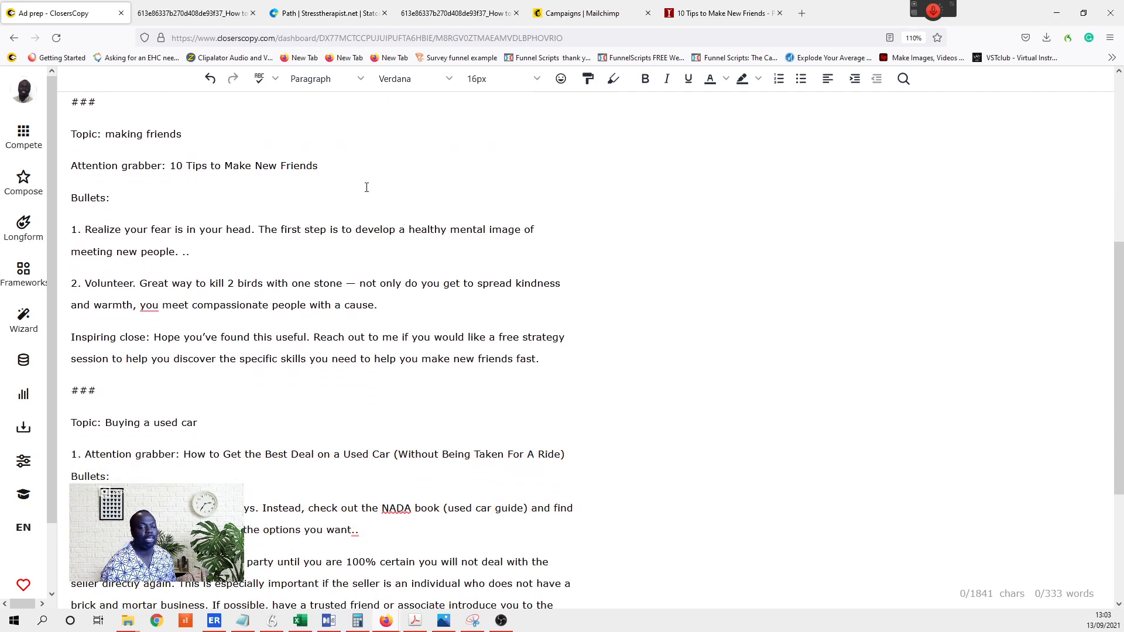
scroll(366, 188, "down", 2)
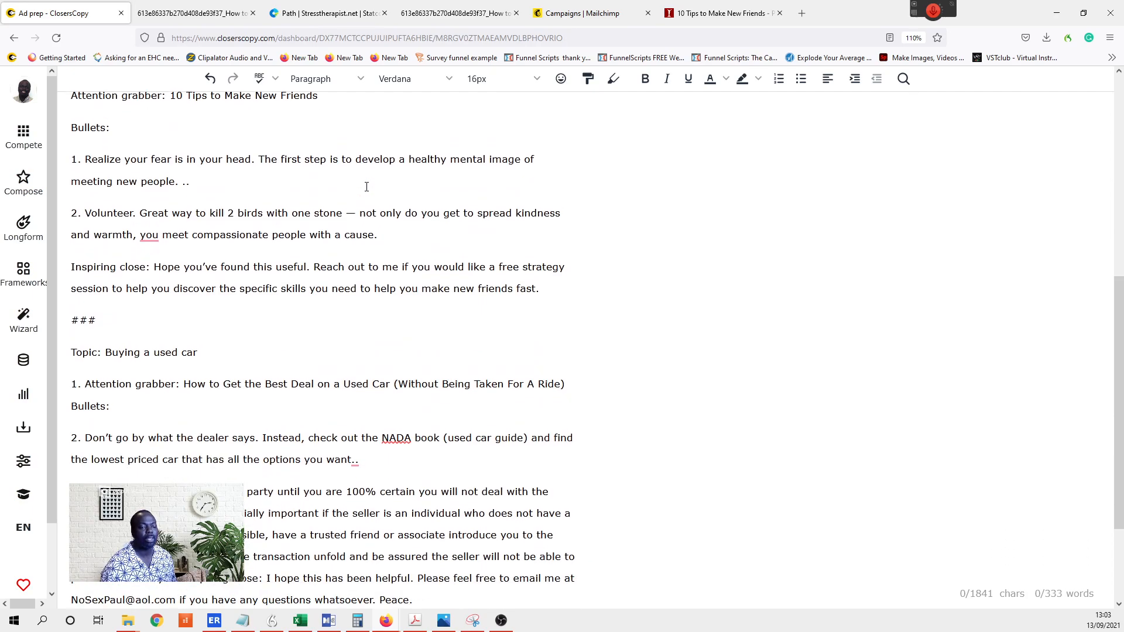
scroll(366, 187, "down", 2)
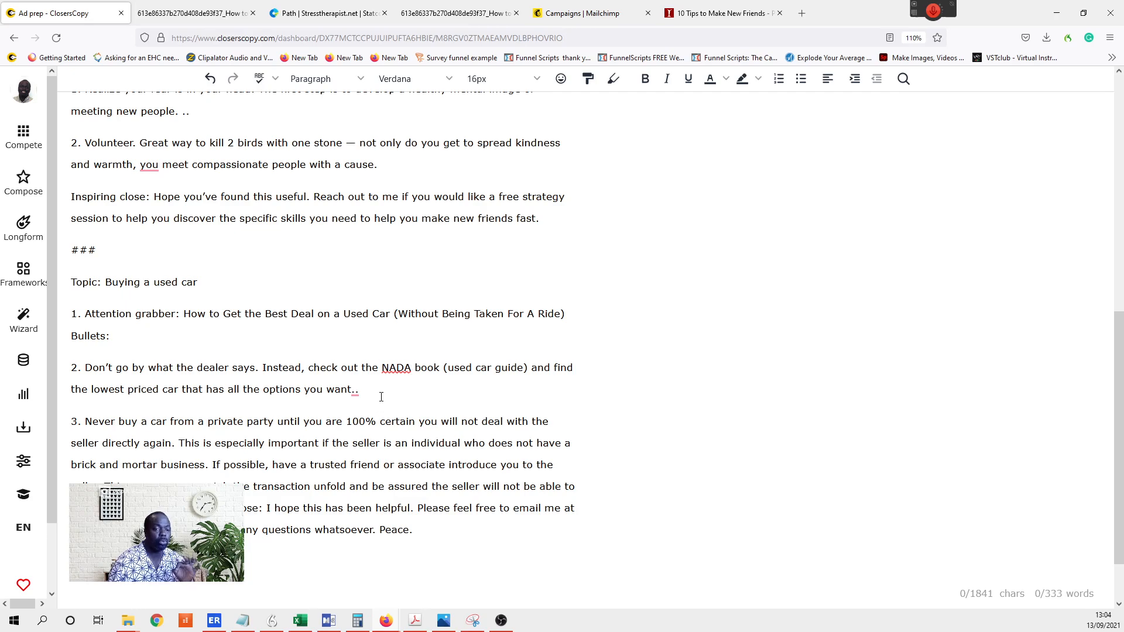
- End the used car ad's NADA book bullet with an ellipsis and move its inspiring close onto a separate line
key("BackSpace")
key("BackSpace")
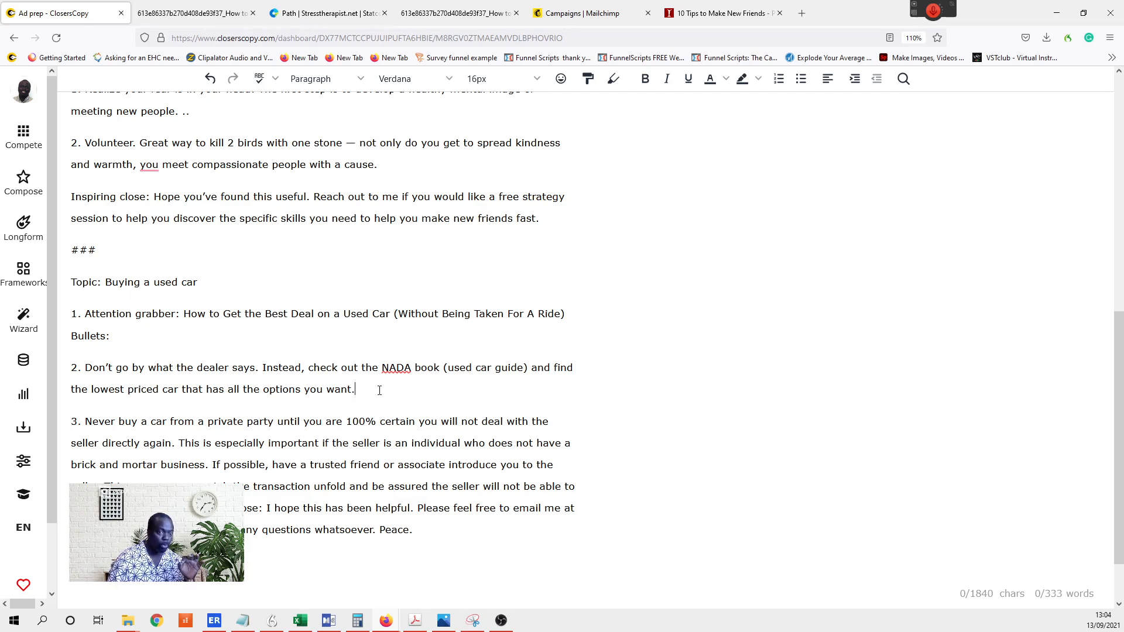
type("..")
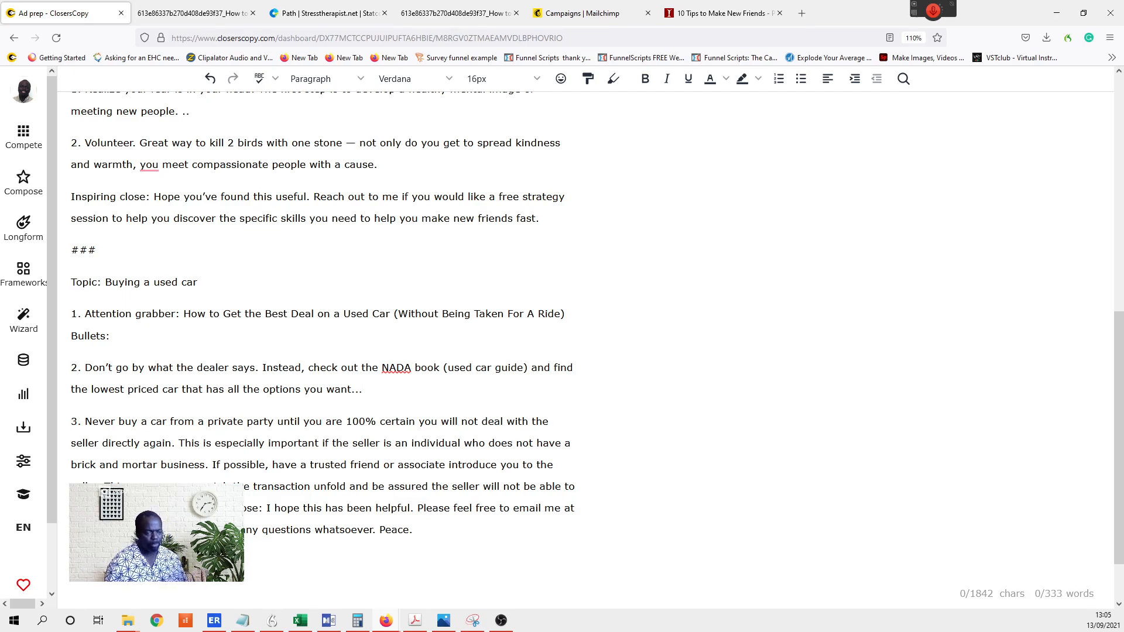
key("Return")
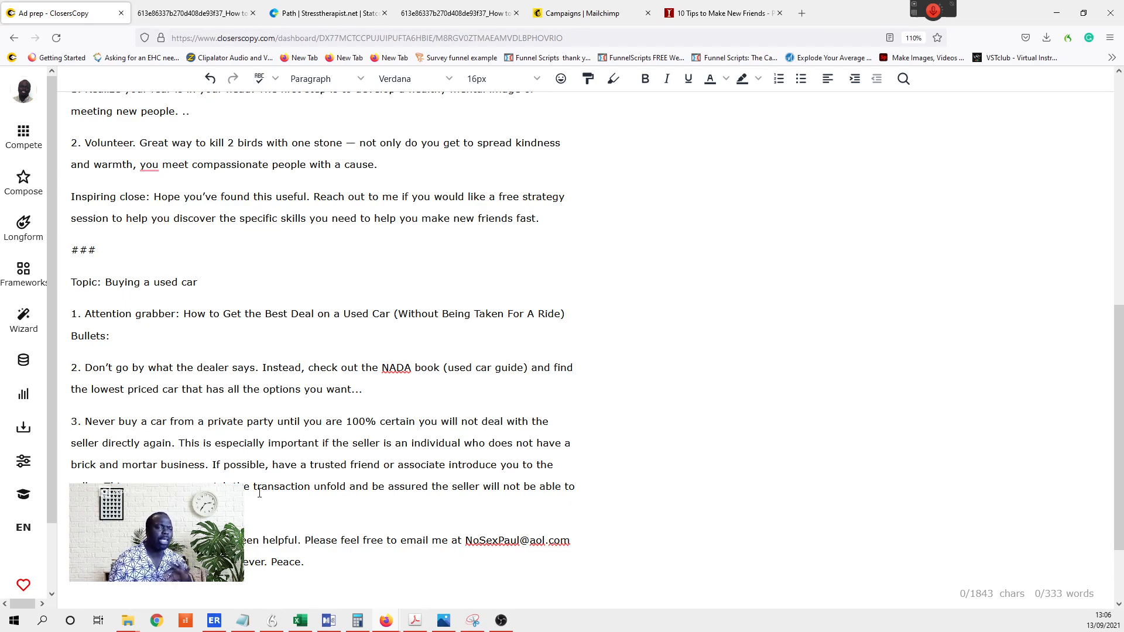
scroll(359, 475, "up", 3)
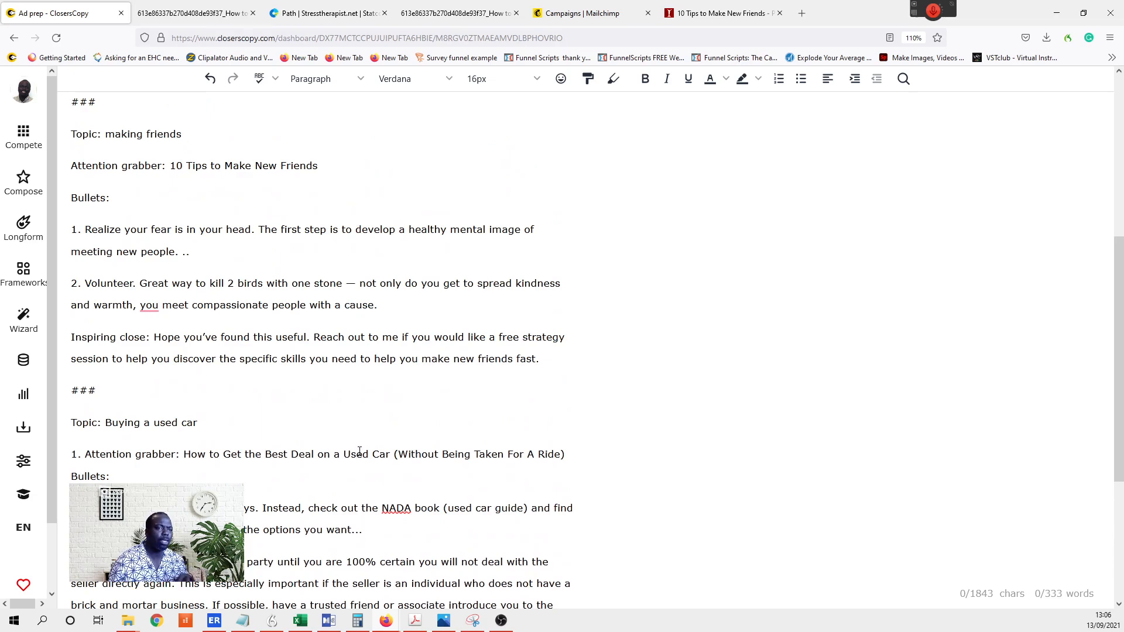
- Delete the used car ad's two numbered bullets and its inspiring close, keeping its topic, attention grabber and "Bullets:" label
scroll(359, 451, "down", 5)
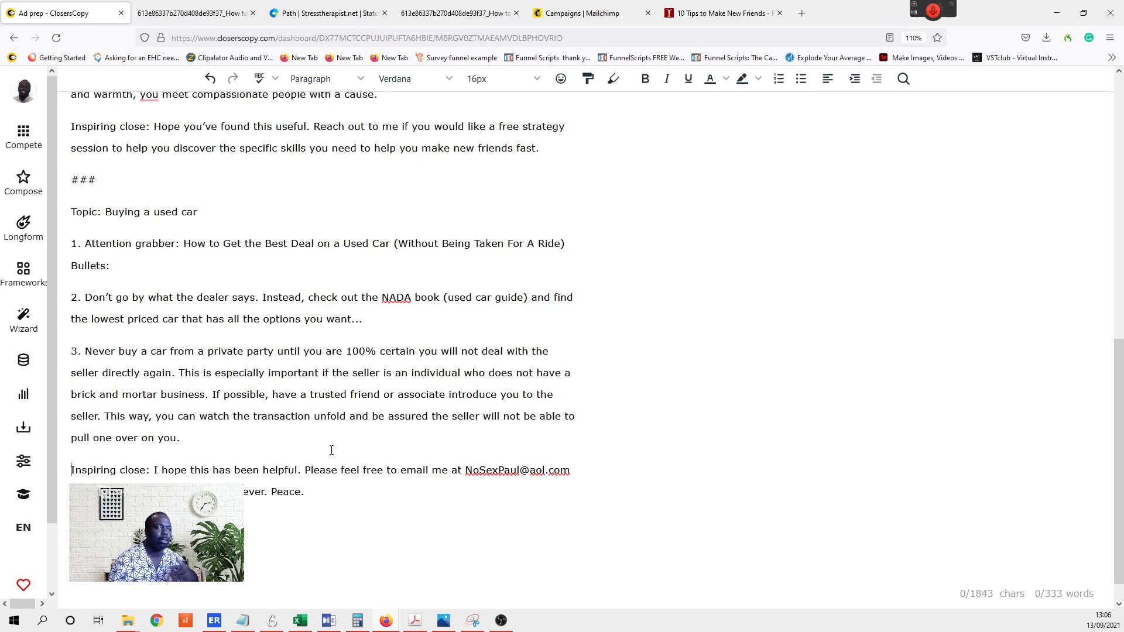
left_click_drag(357, 498, 57, 293)
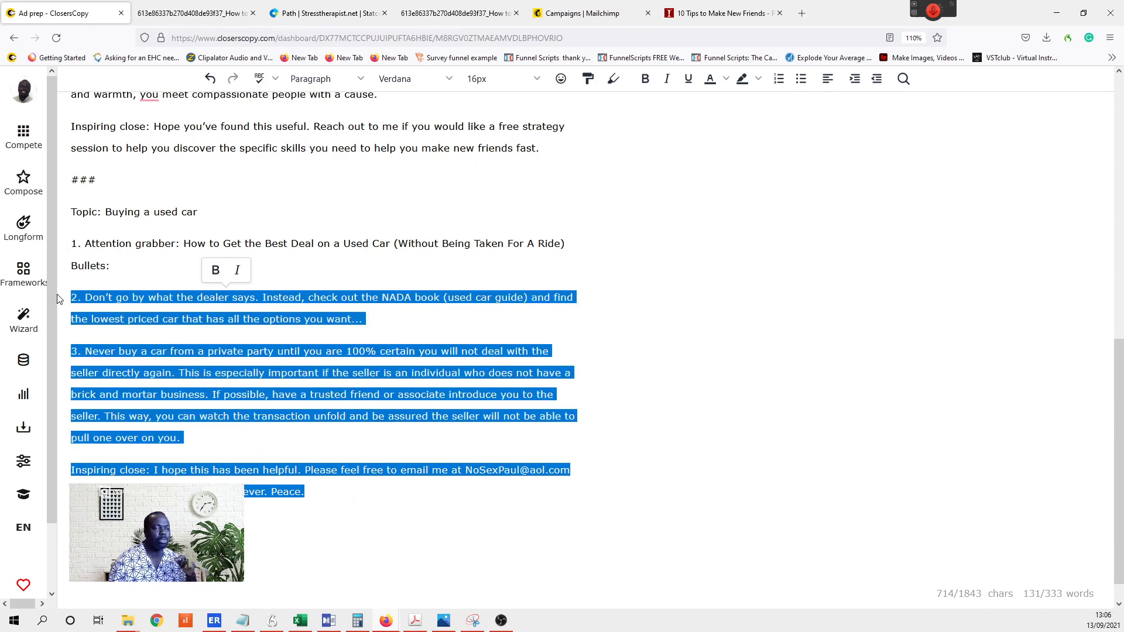
key("BackSpace")
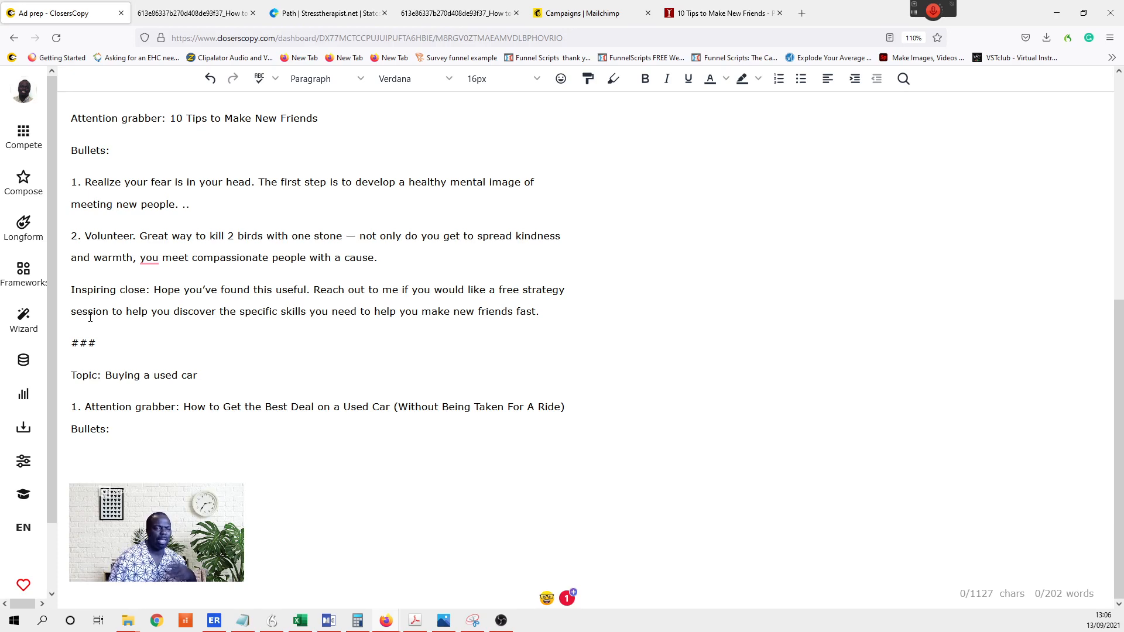
- Add the line "Place holder: q24t984hr87gbwe978fp9gwr" directly below the making friends ad's inspiring close
left_click(545, 313)
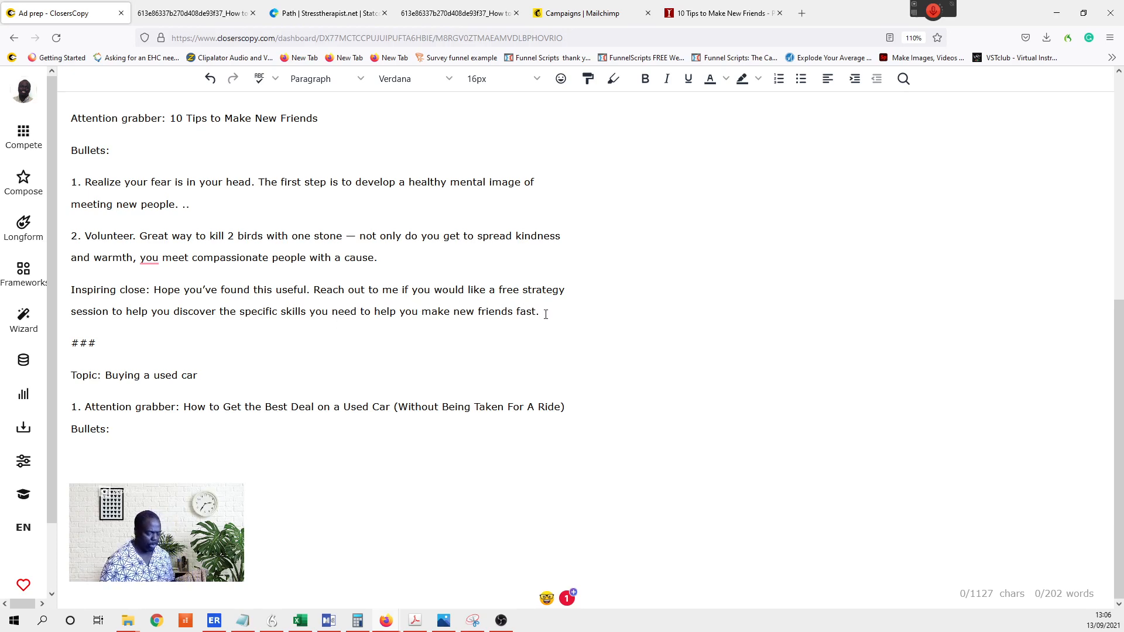
key("Return")
type("Plac")
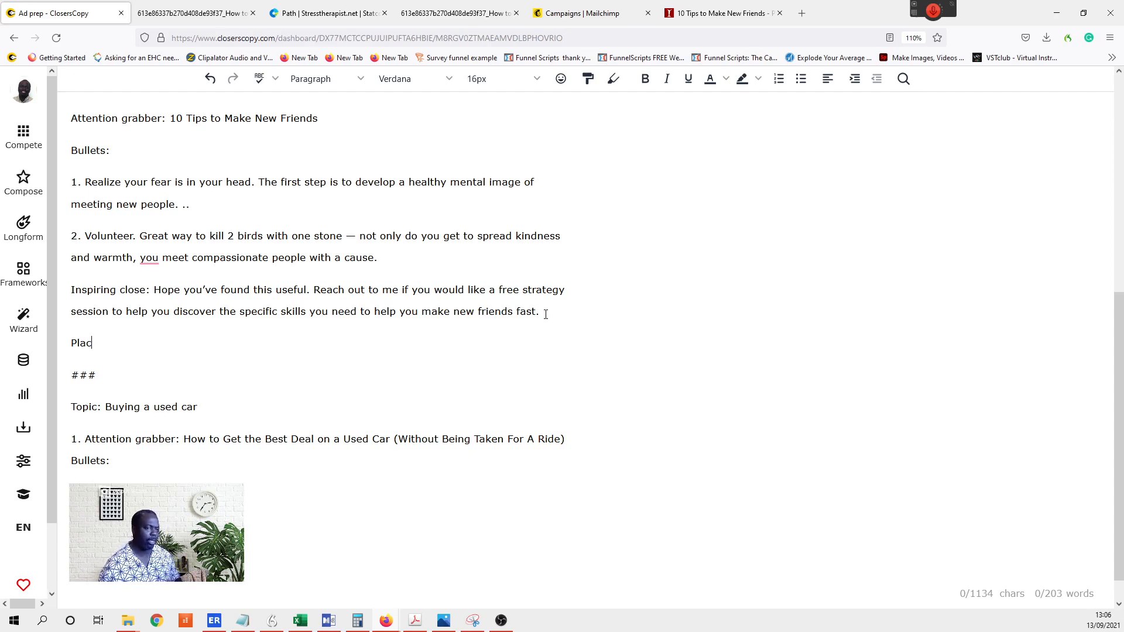
type("e")
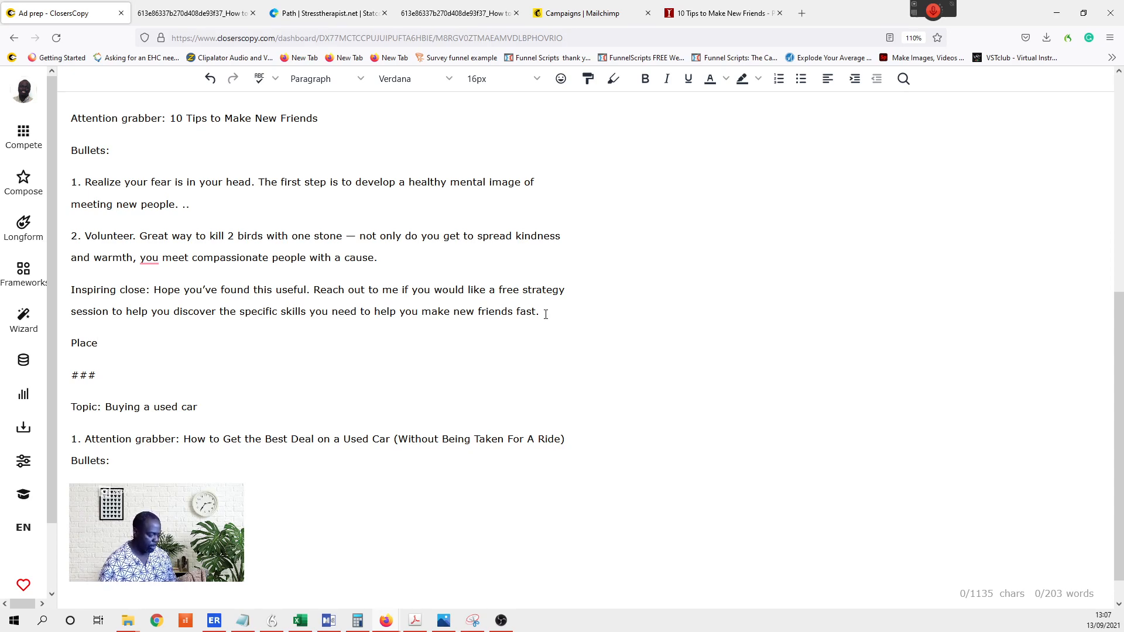
type("holder")
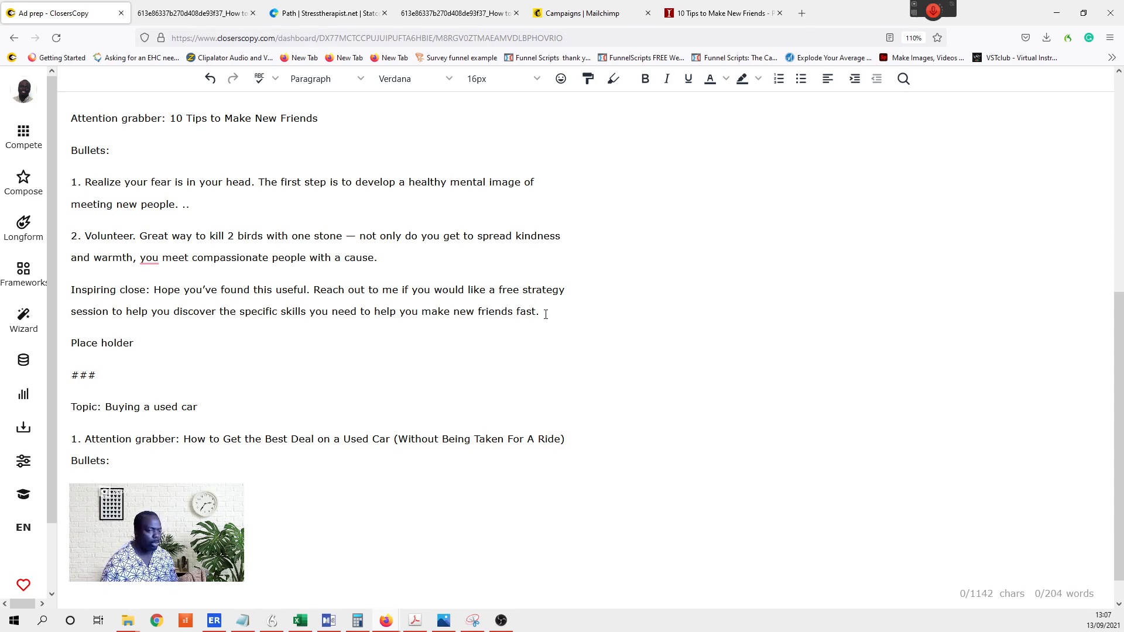
type(":q24t984hr87gbwe978fp9gwr")
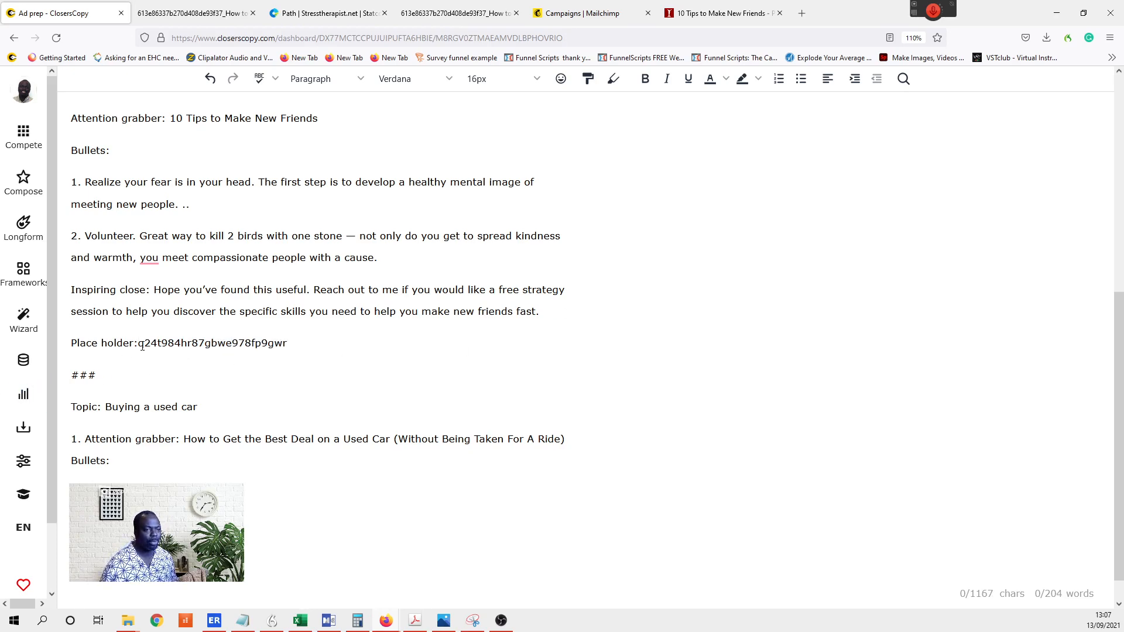
- Copy the place holder line onto a new line below the real estate marketing ad's inspiring close
left_click_drag(291, 344, 71, 343)
key("ctrl+c")
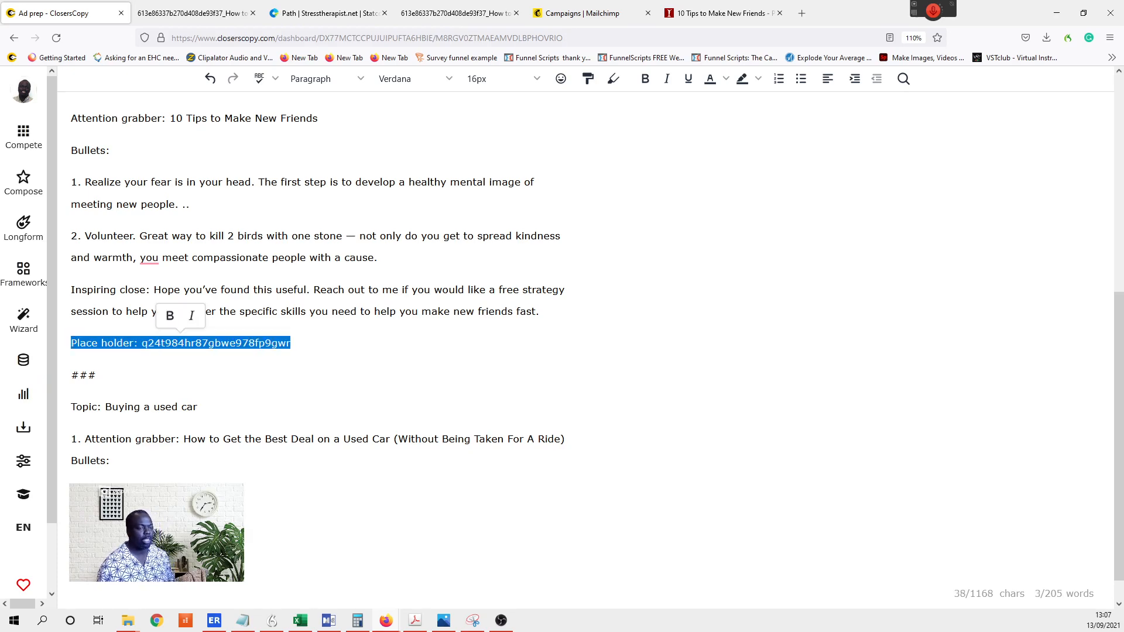
scroll(30, 351, "up", 3)
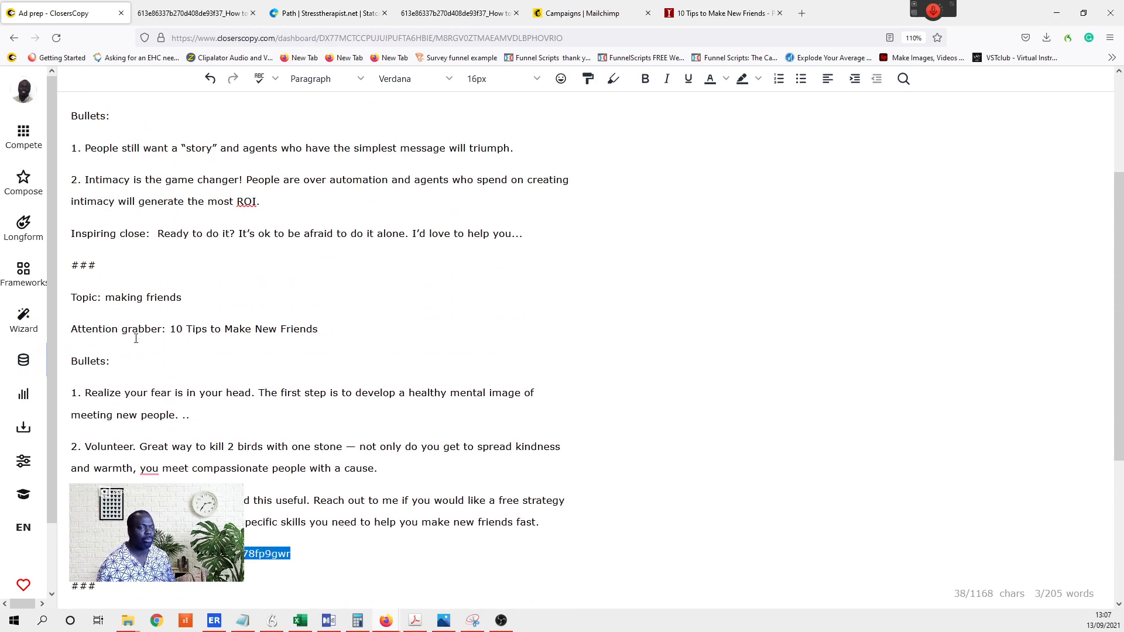
left_click(534, 232)
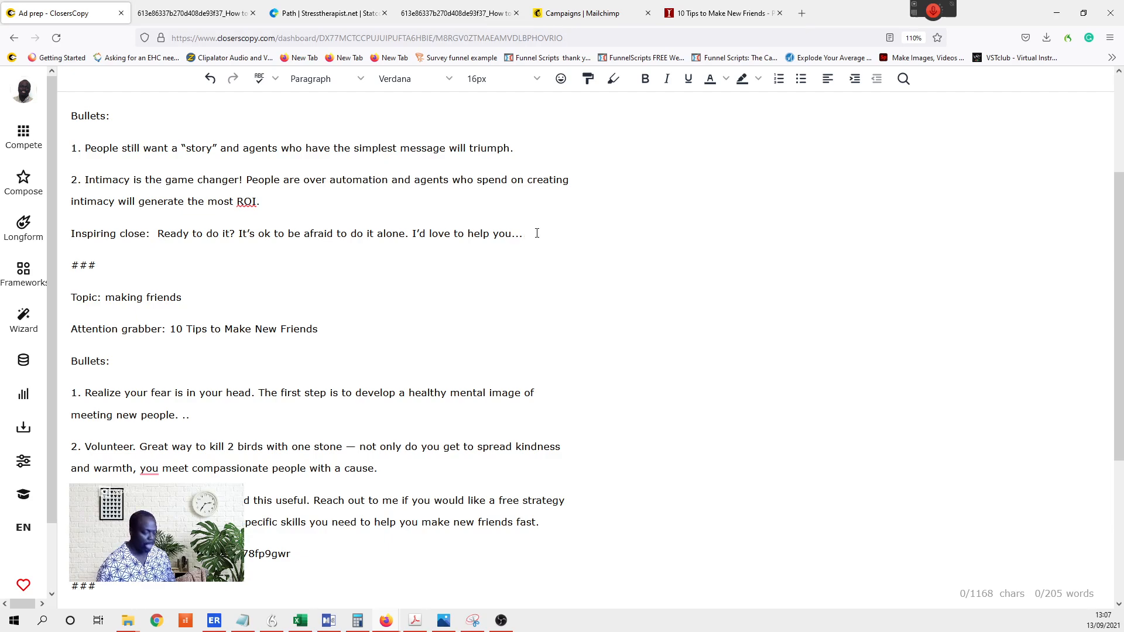
key("Return")
key("ctrl+v")
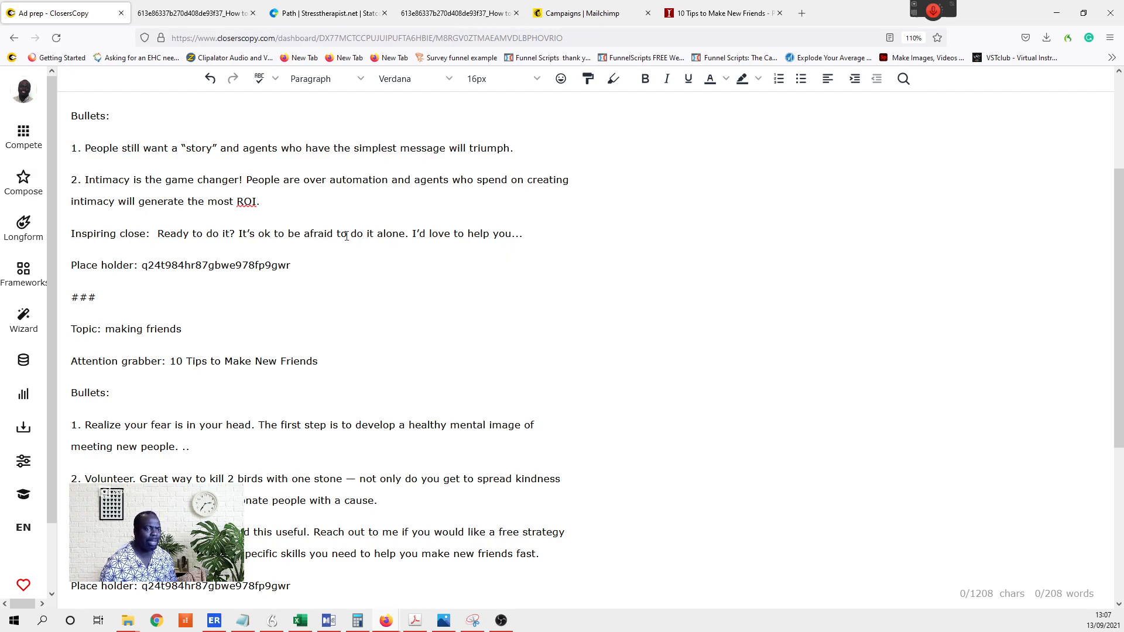
- Remove the "Bullets:" label and the attention grabber line from the used car ad, leaving only "Topic: Buying a used car"
scroll(421, 295, "down", 5)
left_click(205, 462)
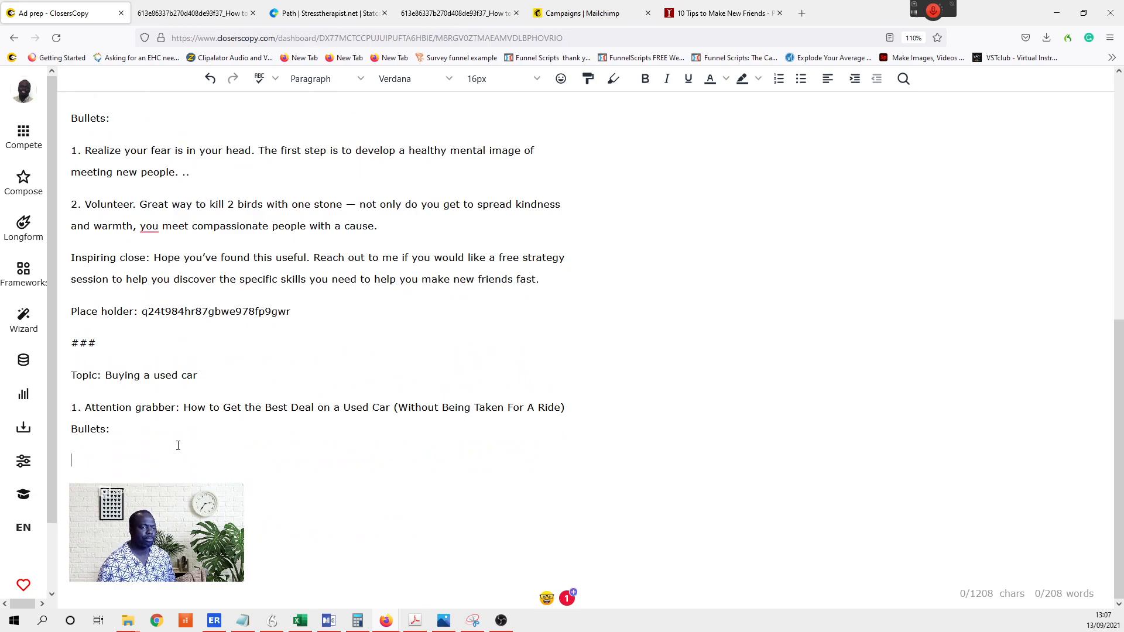
left_click_drag(181, 429, 47, 433)
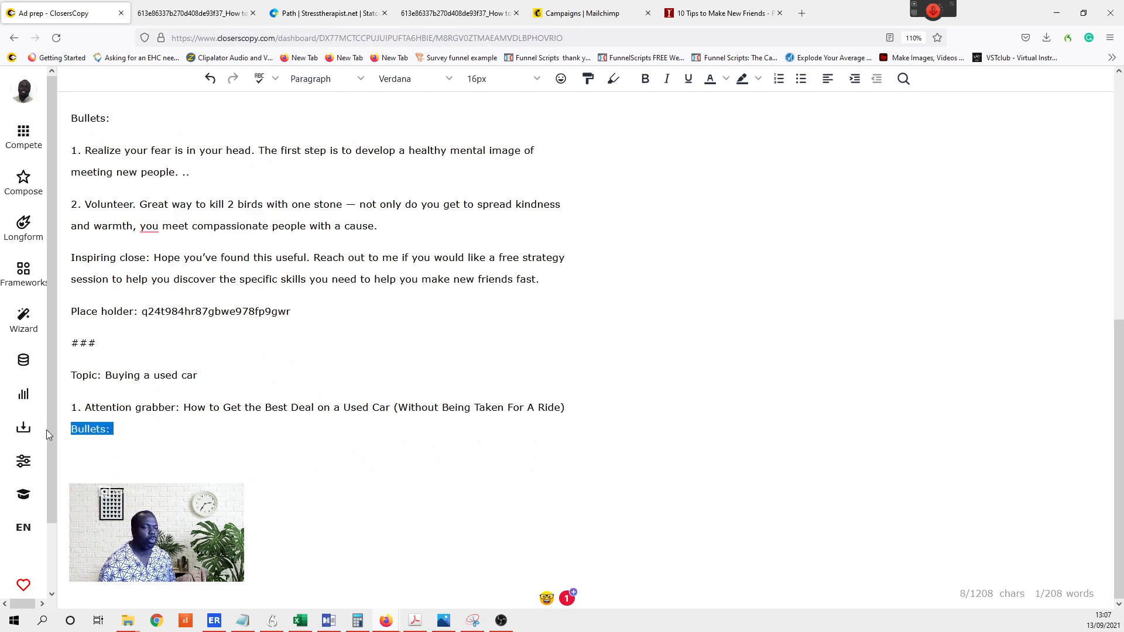
key("BackSpace")
key("BackSpace")
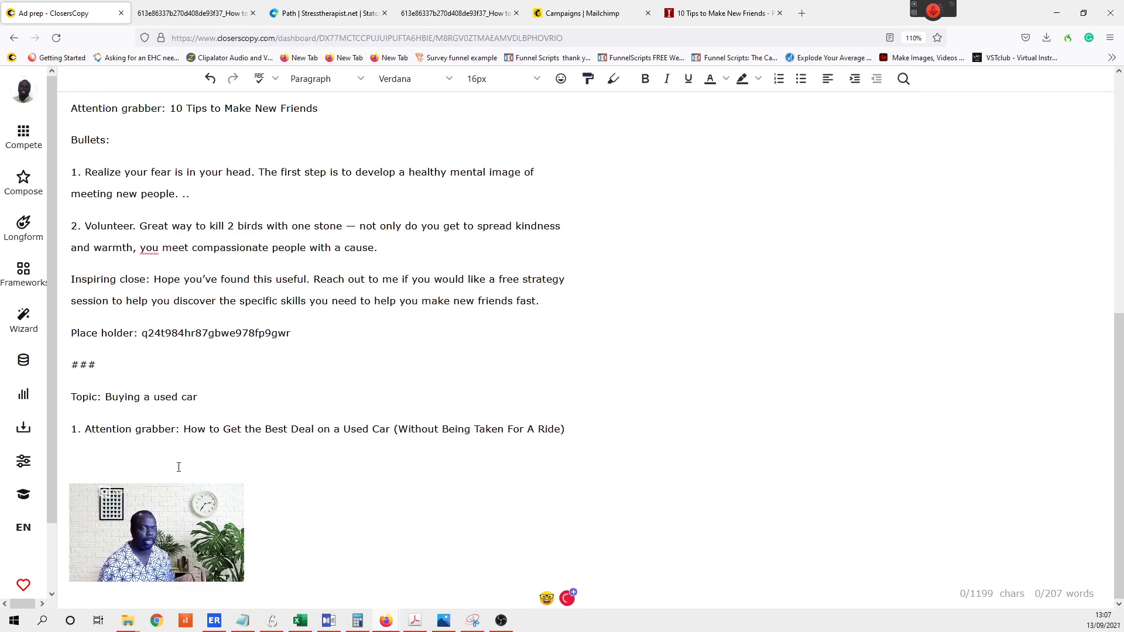
scroll(168, 465, "up", 6)
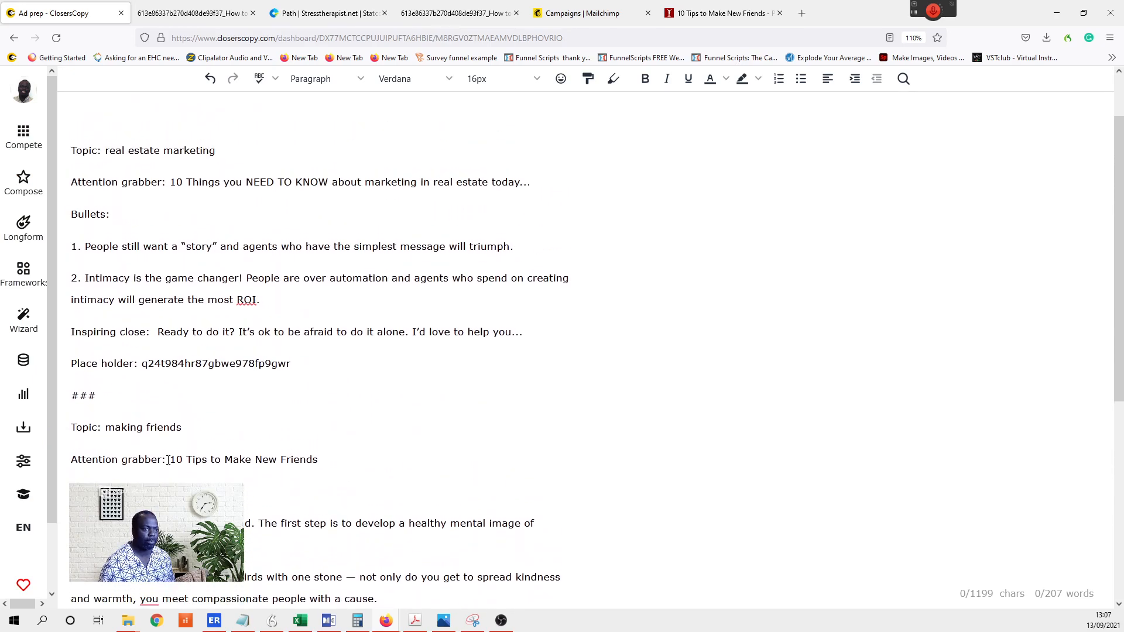
scroll(169, 460, "down", 5)
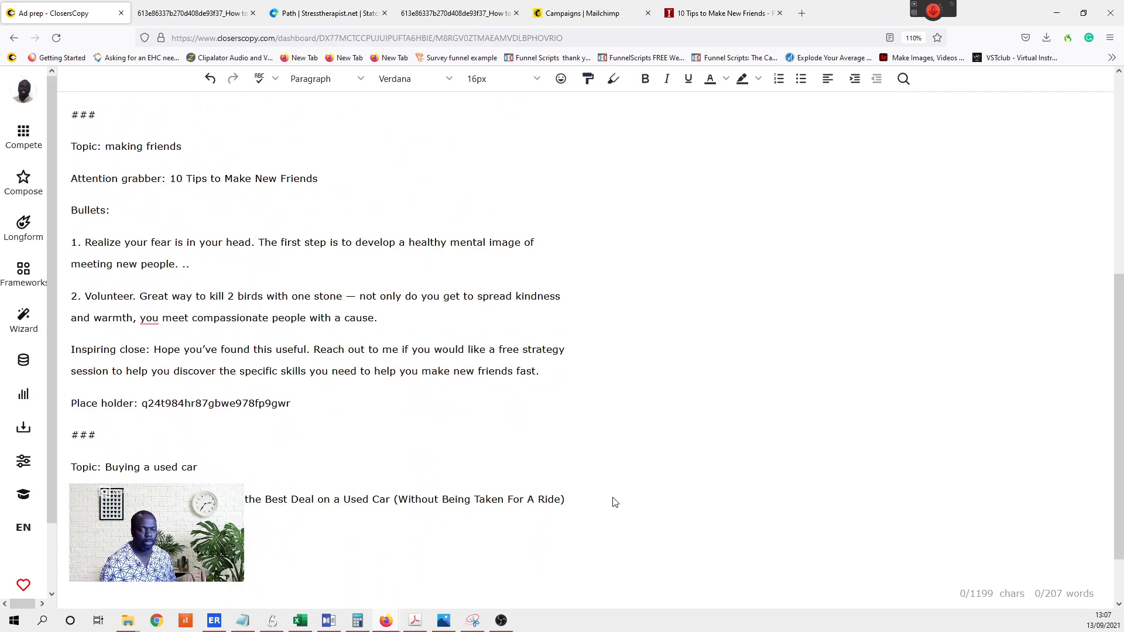
left_click_drag(564, 499, 38, 512)
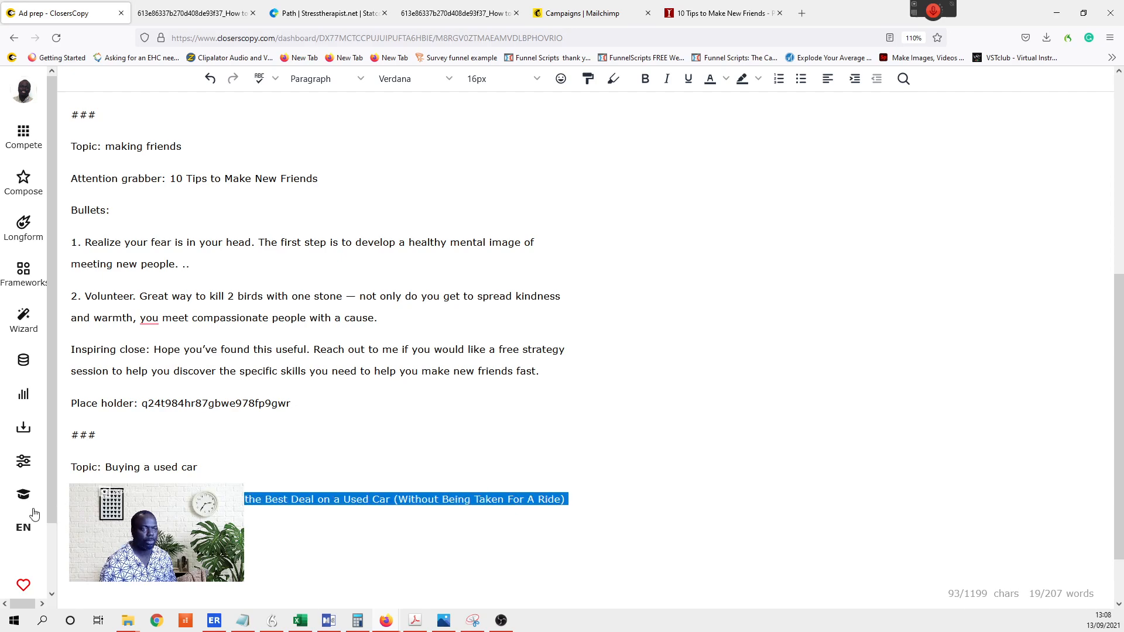
key("BackSpace")
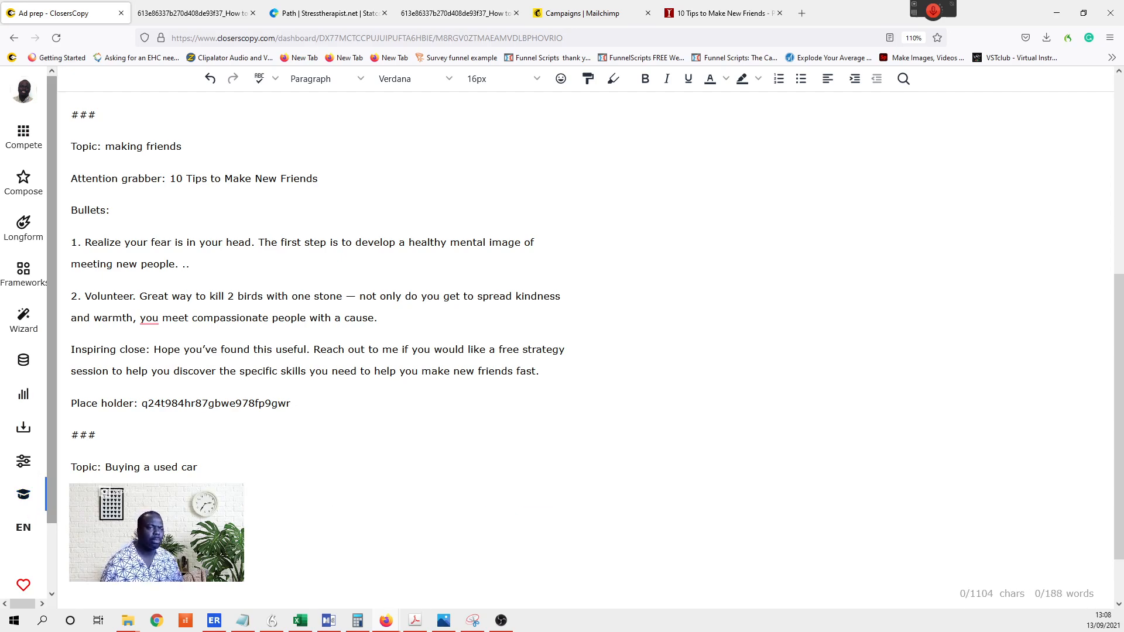
- Check the finished example ads and select the whole Ad prep text
scroll(346, 420, "up", 5)
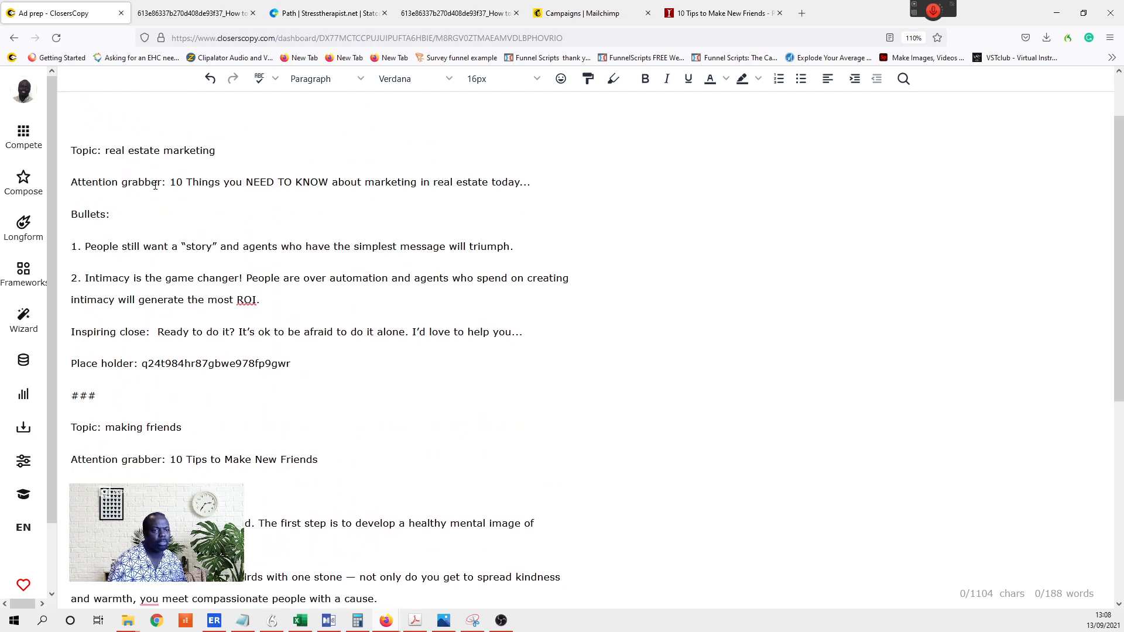
scroll(192, 316, "down", 6)
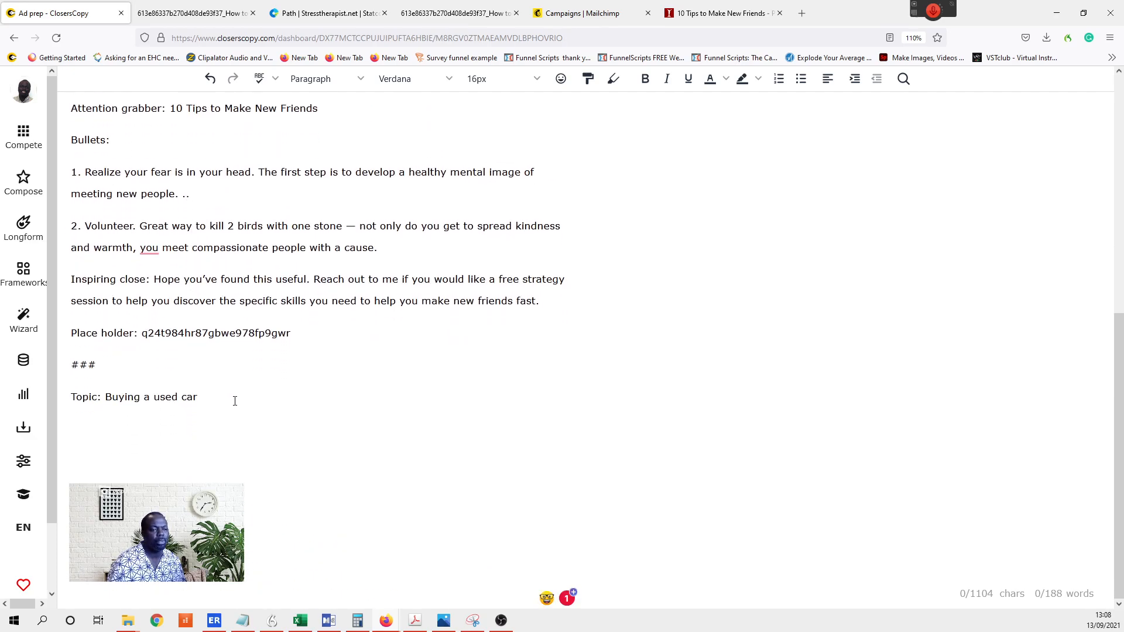
key("ctrl+a")
scroll(192, 394, "up", 7)
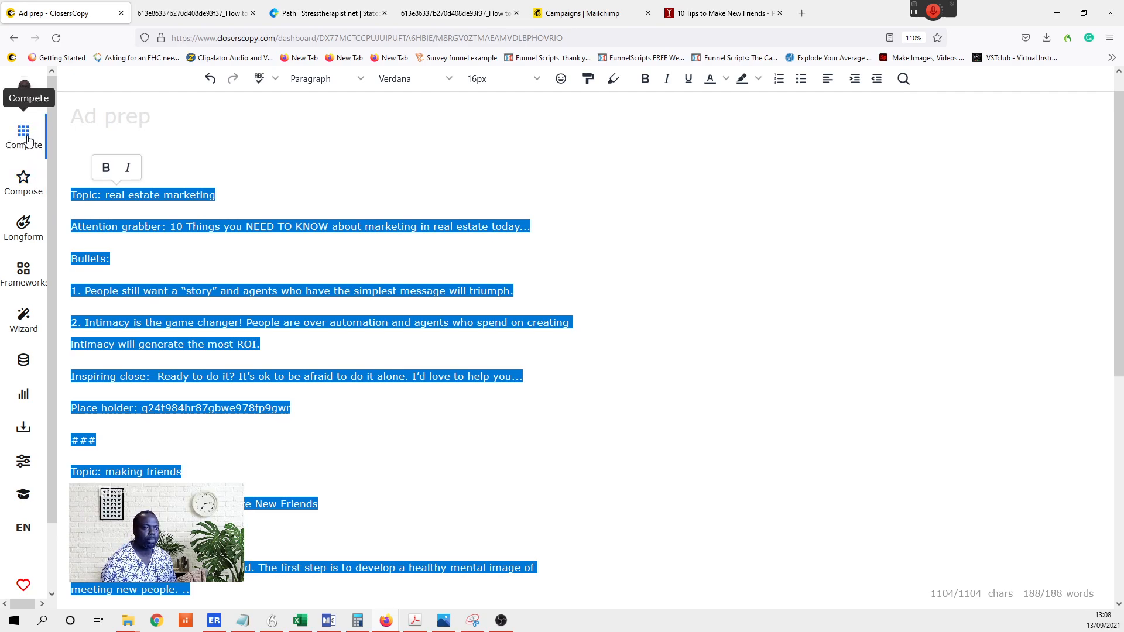
- List the Facebook ADS frameworks and duplicate "Step 2ABS: Atttention + Bullets stye ADS"
left_click(23, 268)
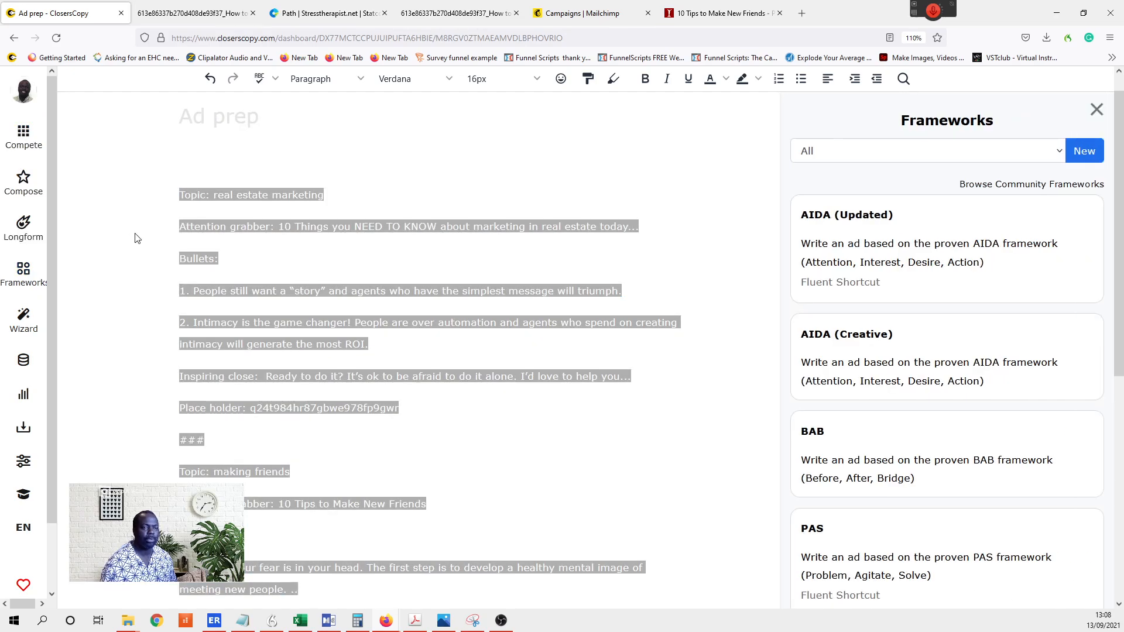
left_click(881, 151)
scroll(895, 240, "up", 5)
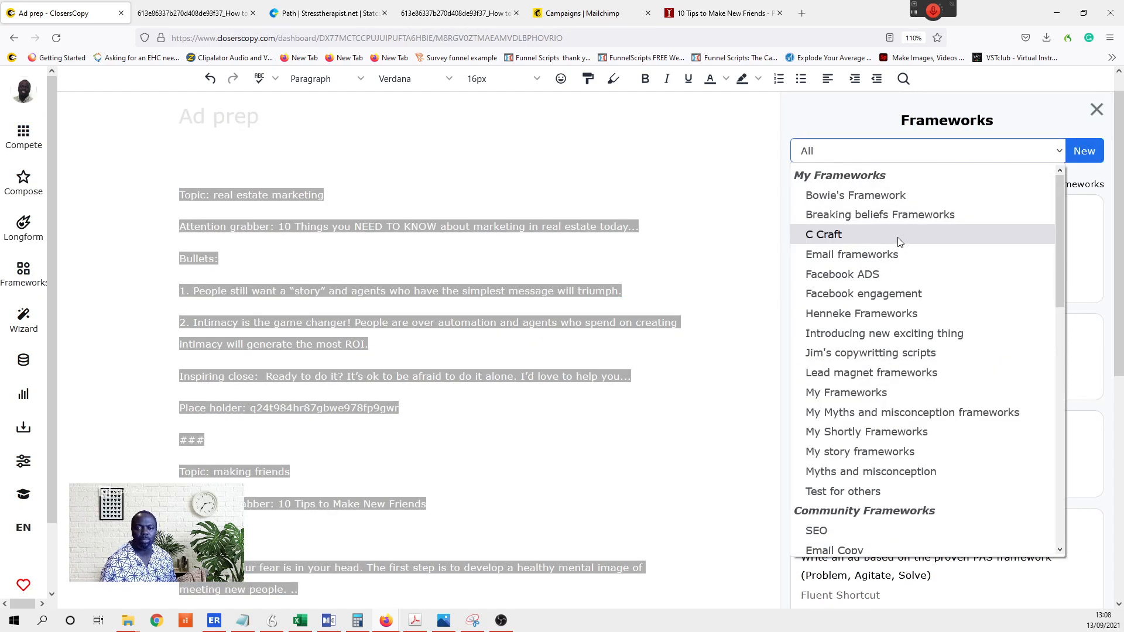
left_click(896, 276)
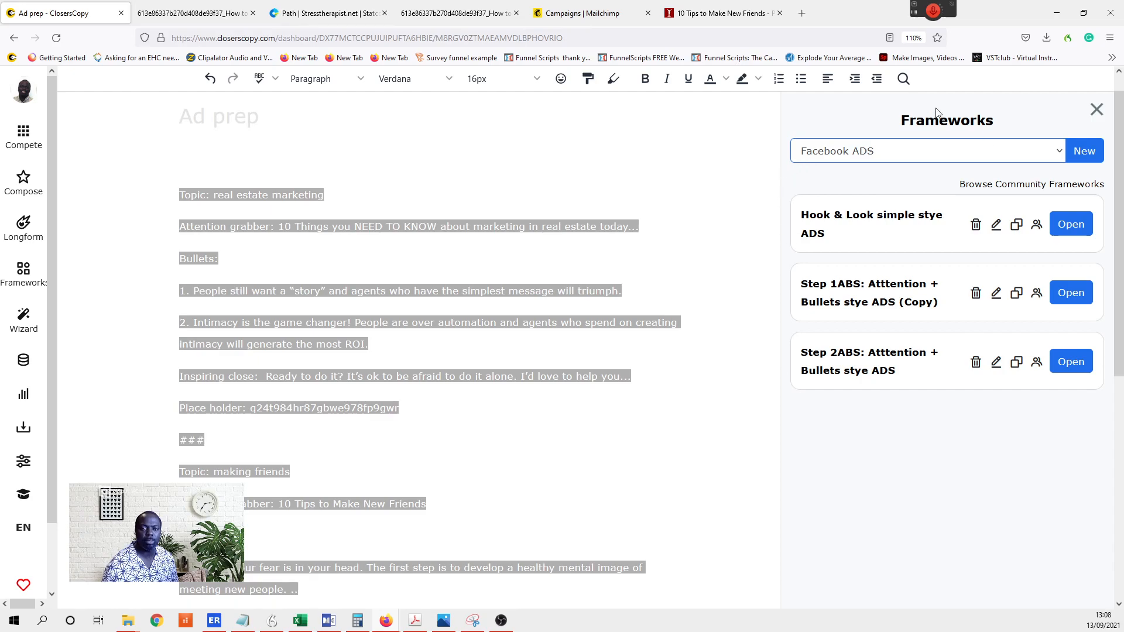
left_click(1015, 370)
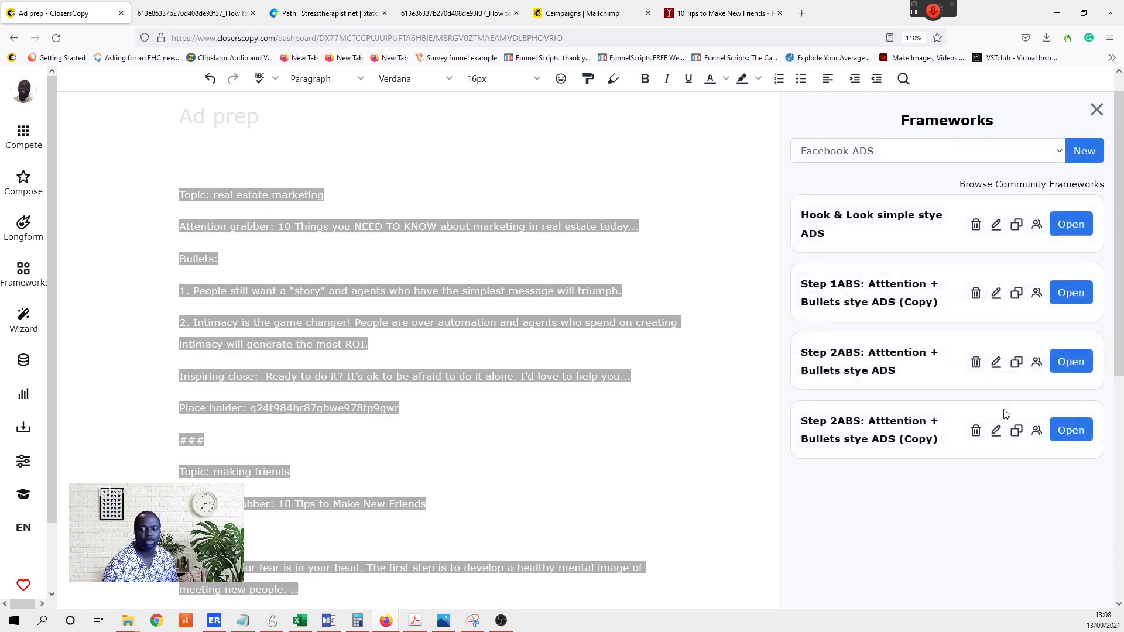
- Copy the selected Ad prep text and use it to replace the prompt text in the duplicated Step 2ABS framework
right_click(501, 369)
left_click(524, 553)
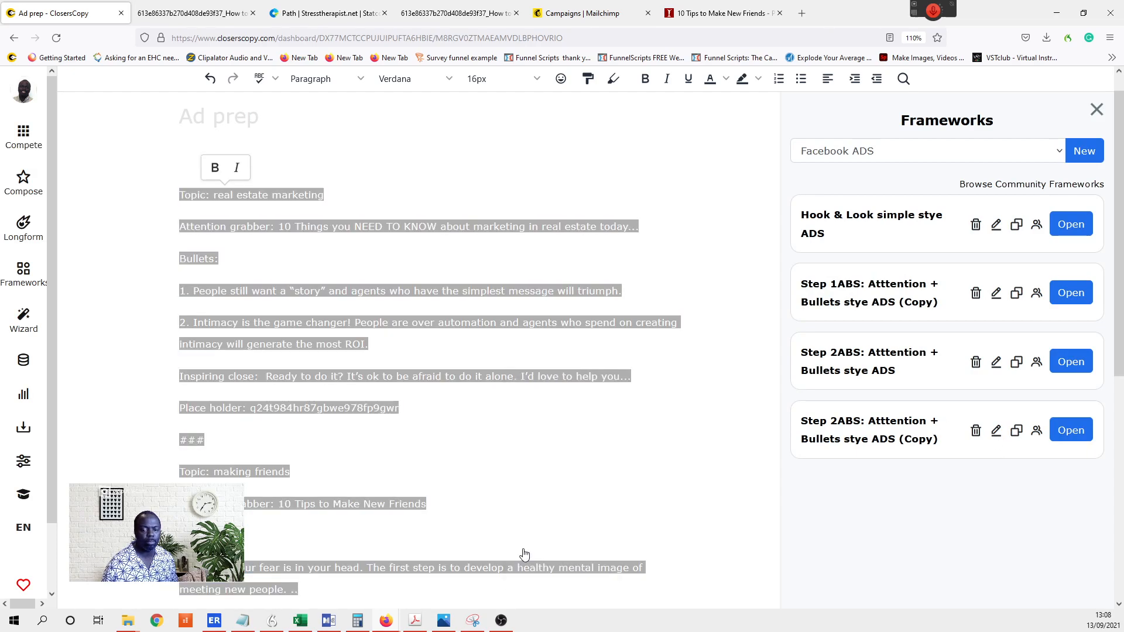
left_click(994, 434)
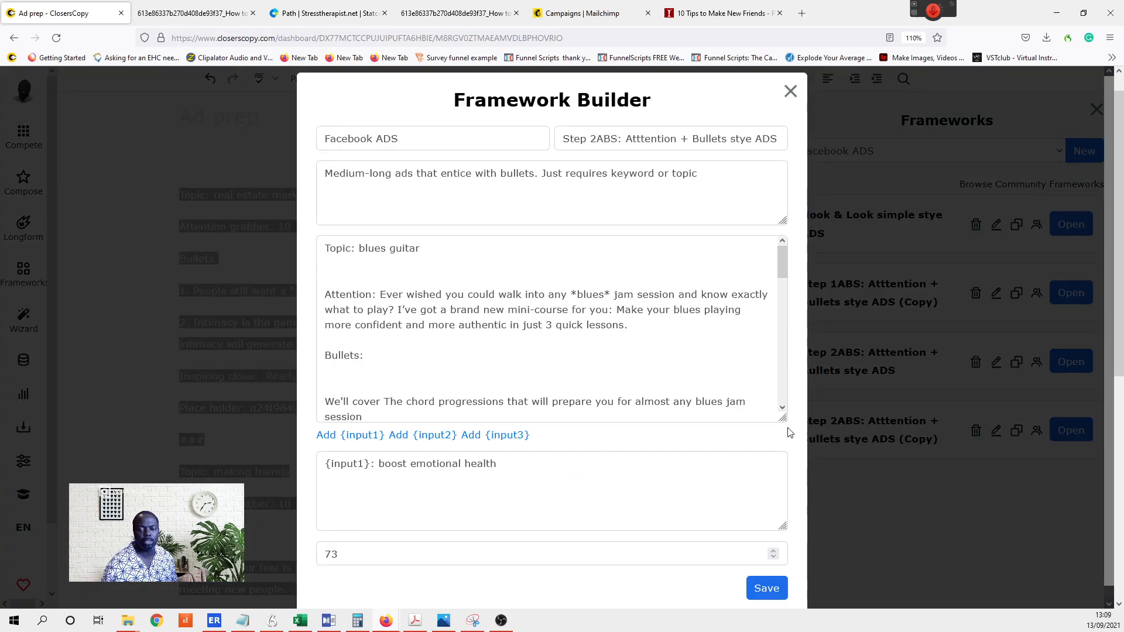
left_click(527, 311)
key("ctrl+a")
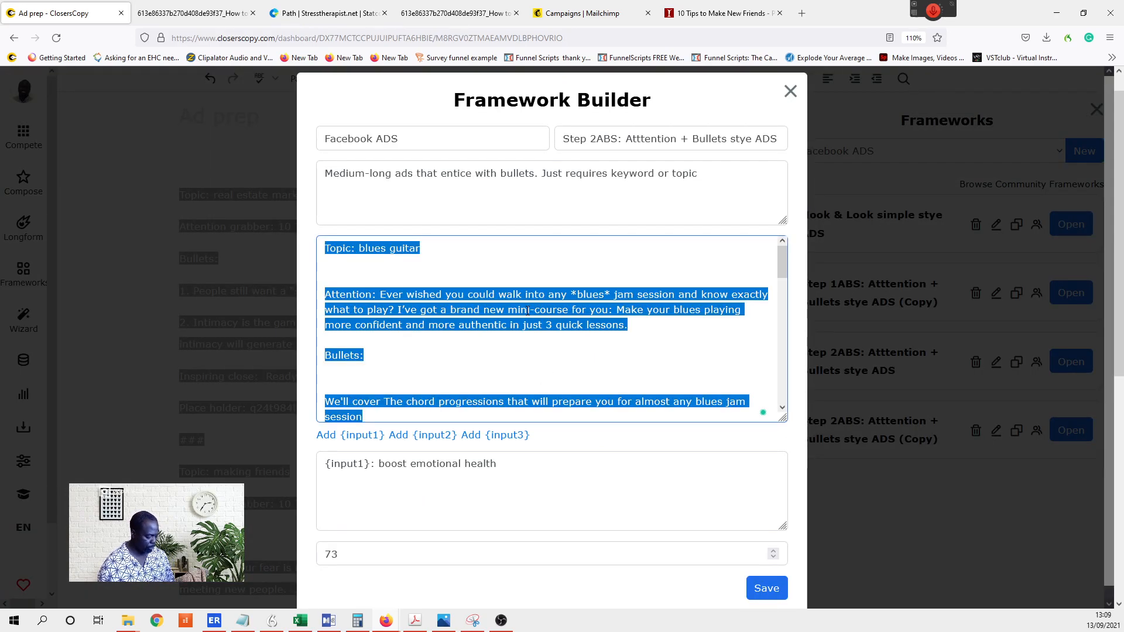
key("ctrl+v")
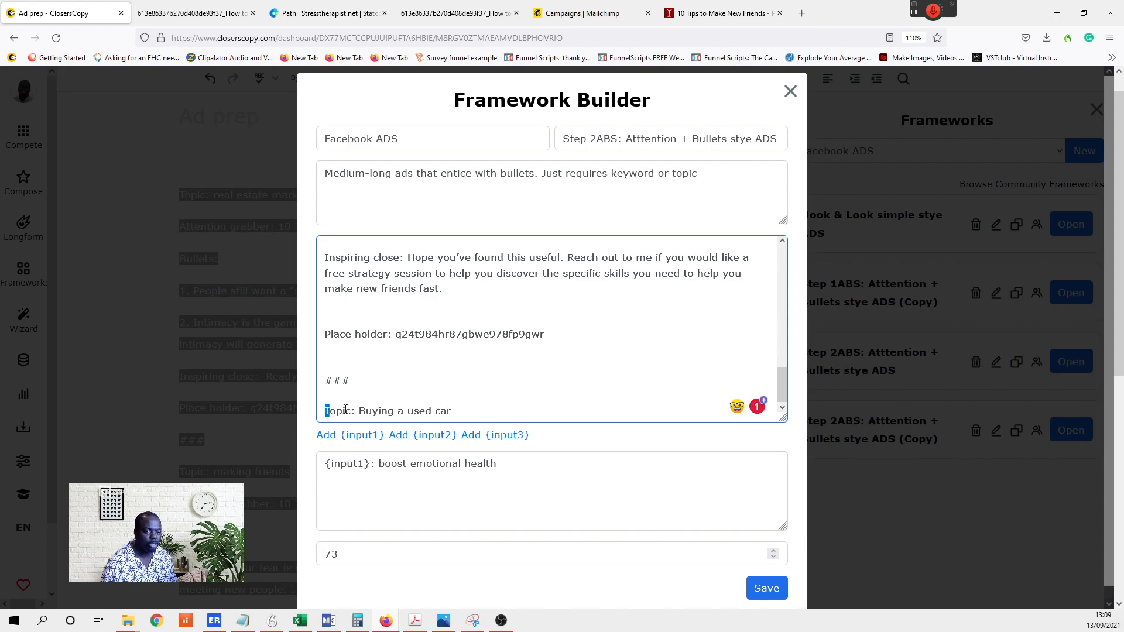
- Insert the {input1} variable directly after the last "Topic:" label in the framework's prompt
left_click_drag(326, 410, 457, 409)
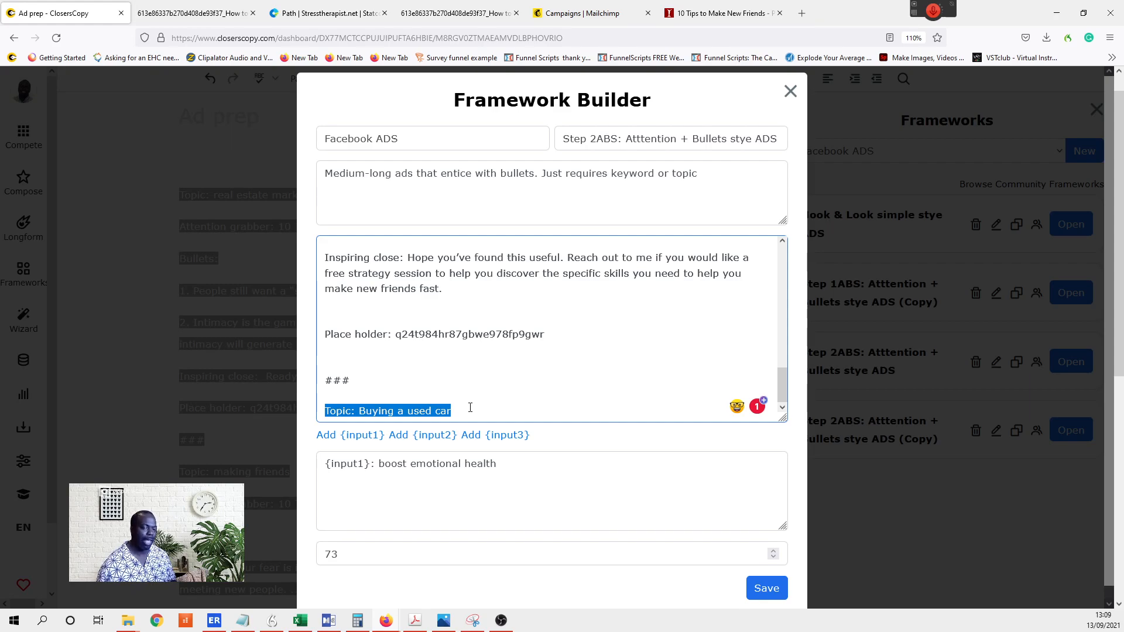
left_click(470, 407)
left_click_drag(451, 407, 361, 406)
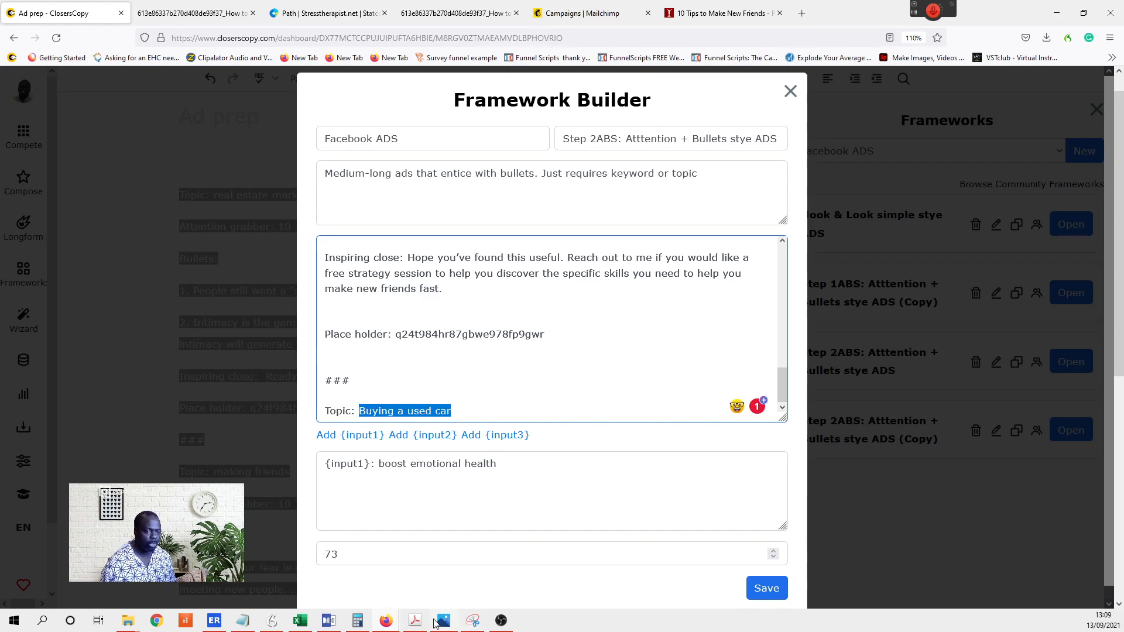
mouse_move(444, 619)
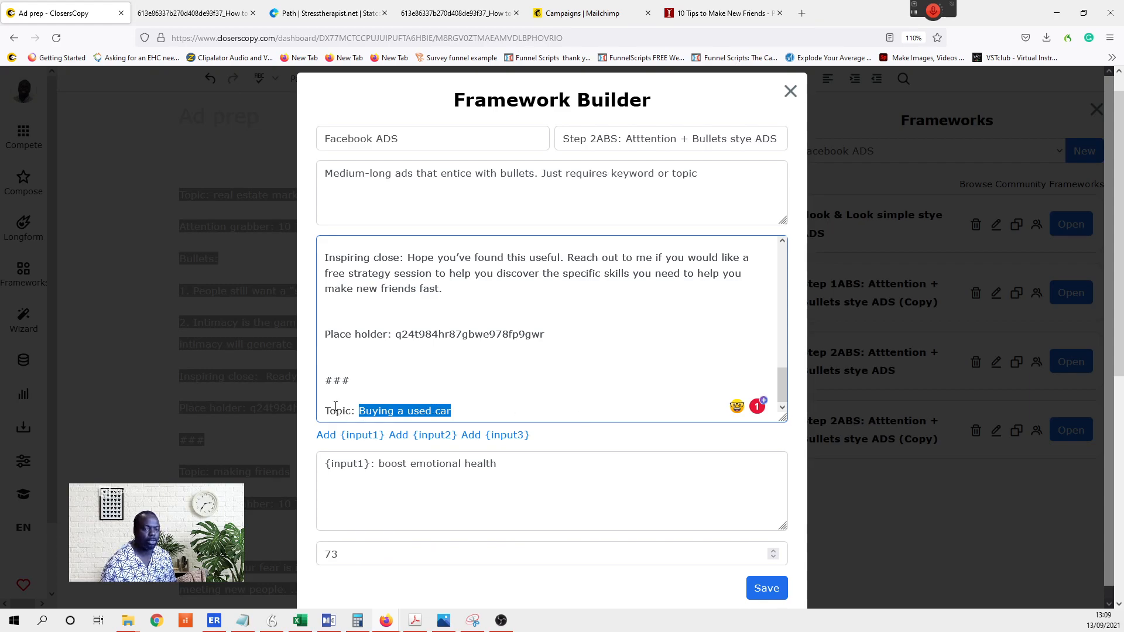
left_click(355, 410)
left_click(358, 434)
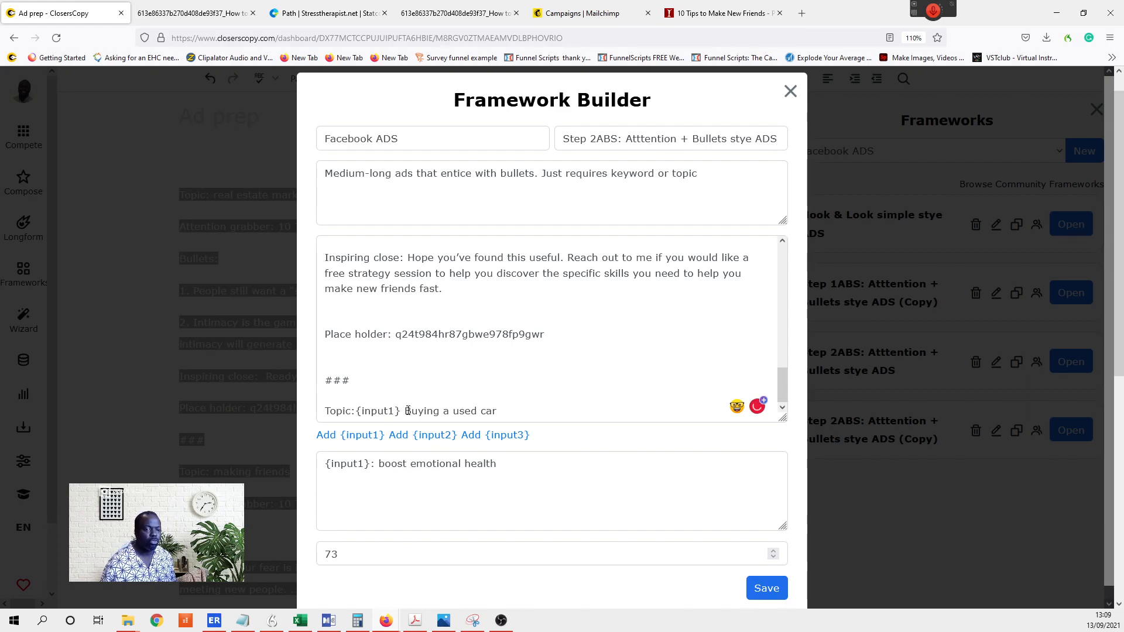
- Move the text "Buying a used car" from the prompt's final Topic line into the {input1} example, replacing the existing example text
left_click_drag(402, 409, 523, 406)
key("ctrl+c")
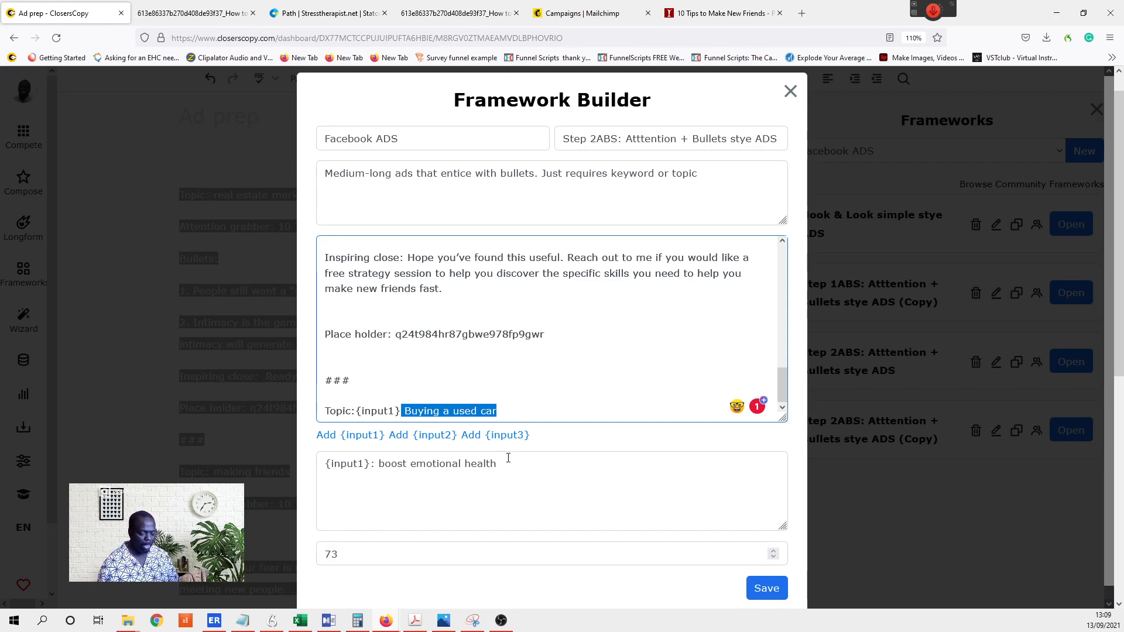
key("BackSpace")
left_click_drag(510, 463, 381, 463)
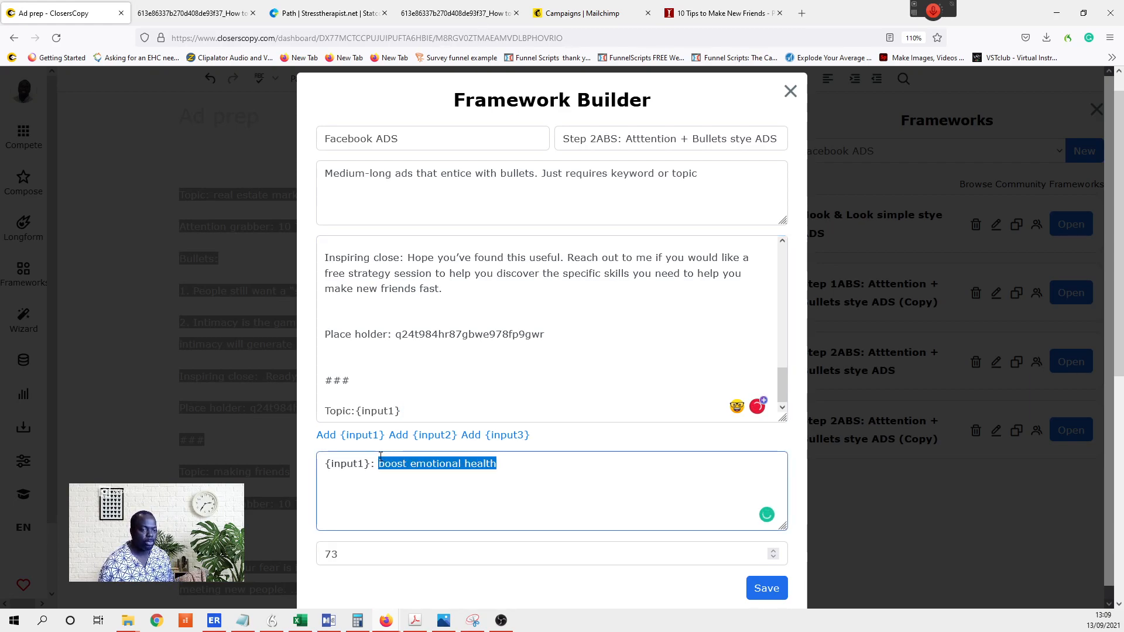
key("ctrl+v")
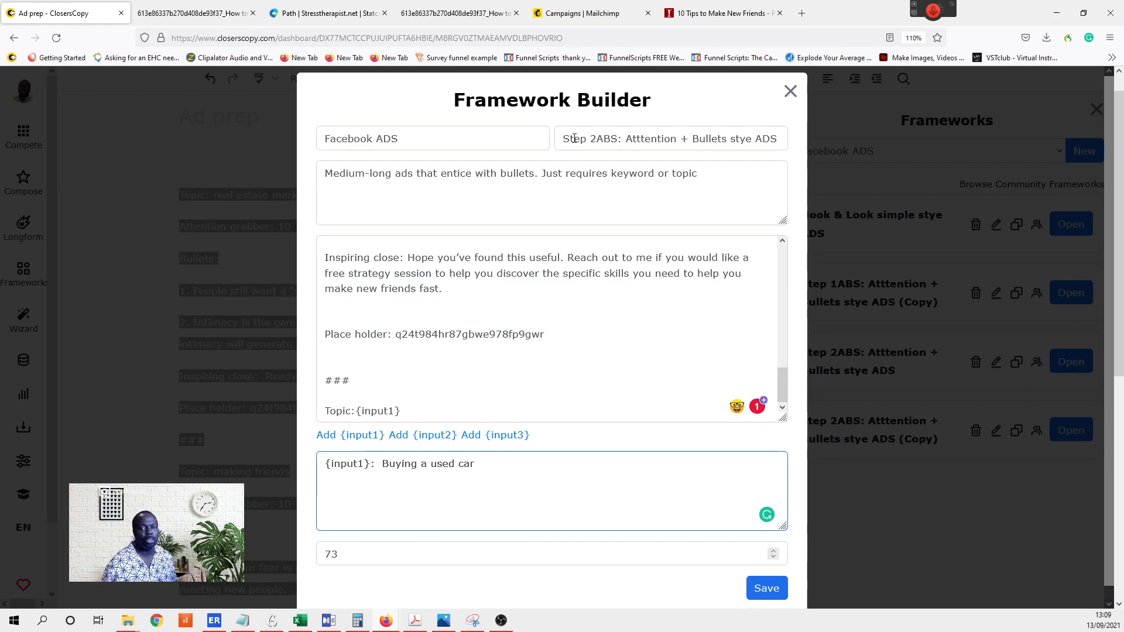
- Rename the duplicated framework as "Tutorial AD"
left_click_drag(564, 140, 795, 144)
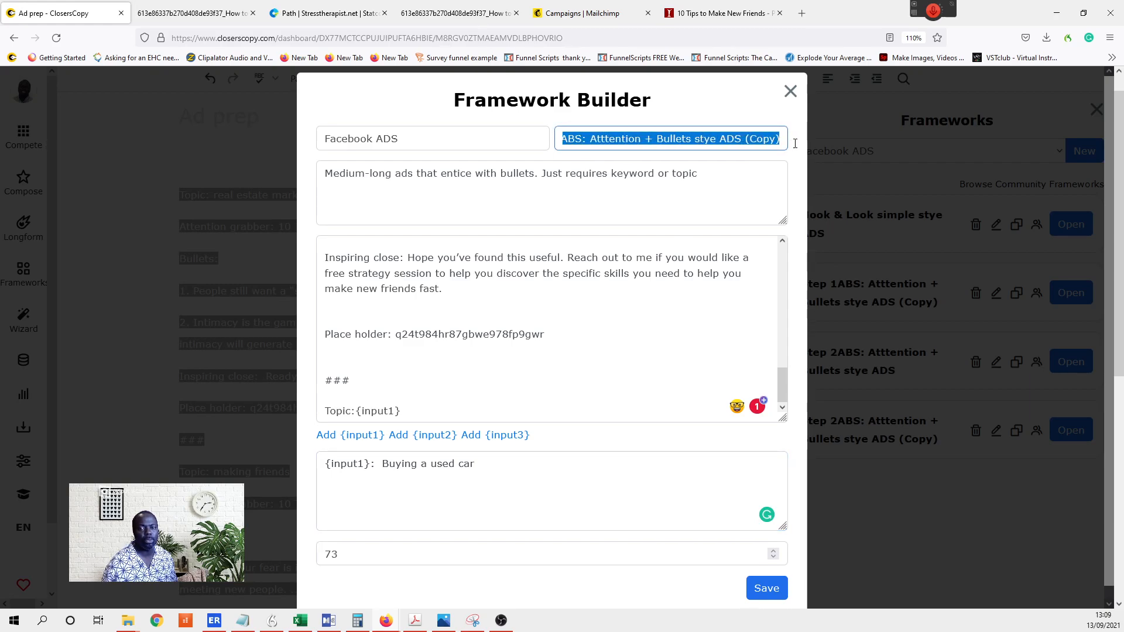
type("T")
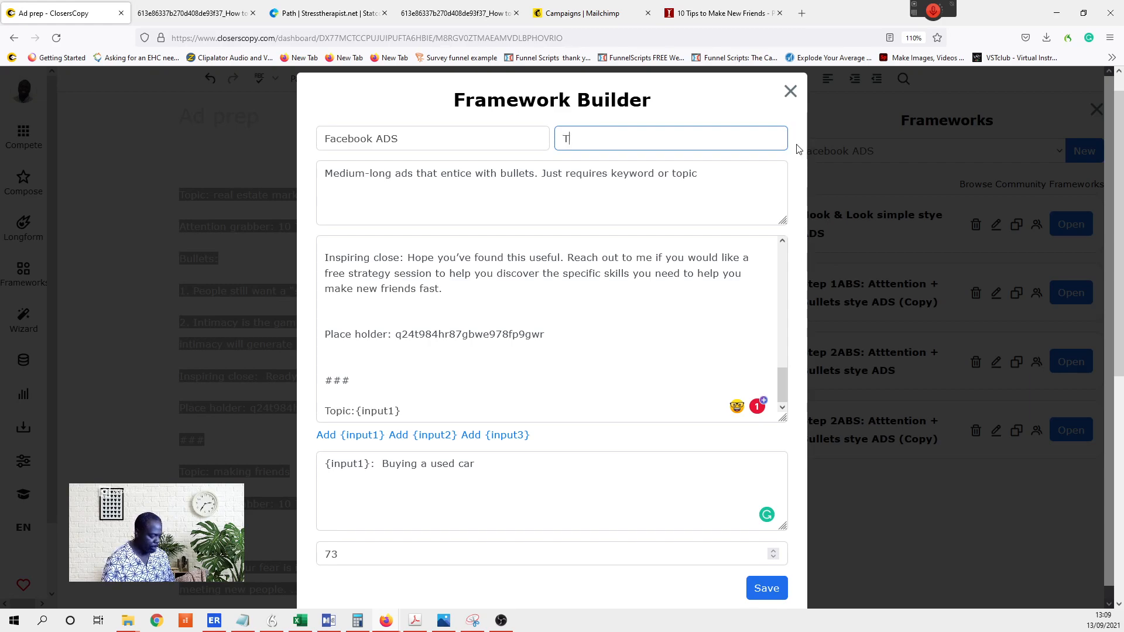
type("utorial AD")
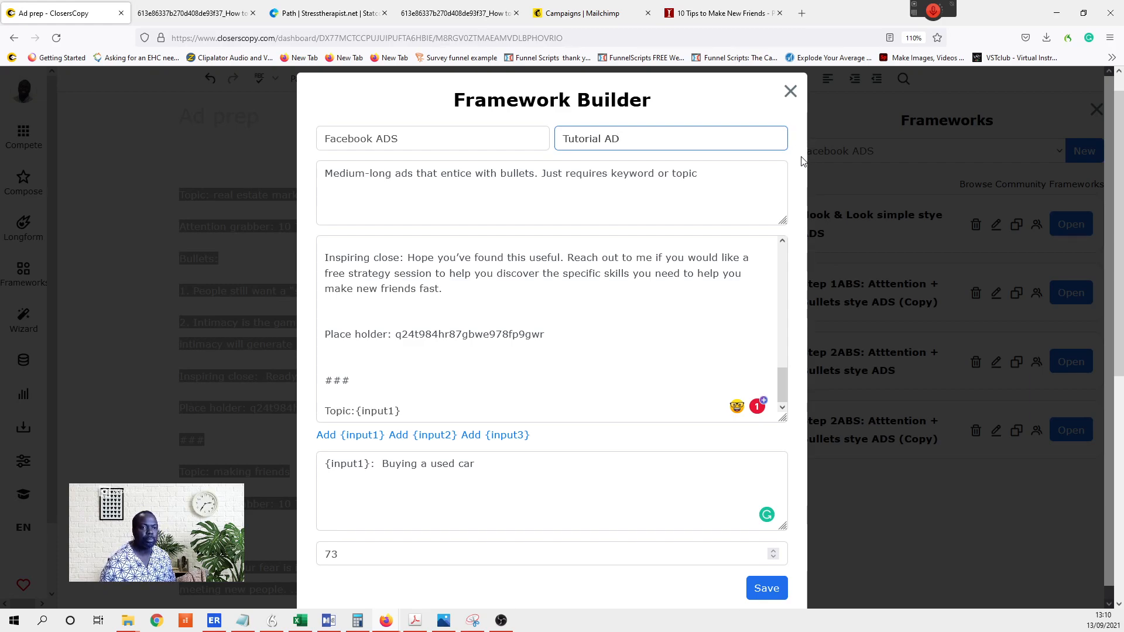
- Replace the framework's short description with "This is An Ad that intruct on a topic"
left_click_drag(723, 176, 308, 166)
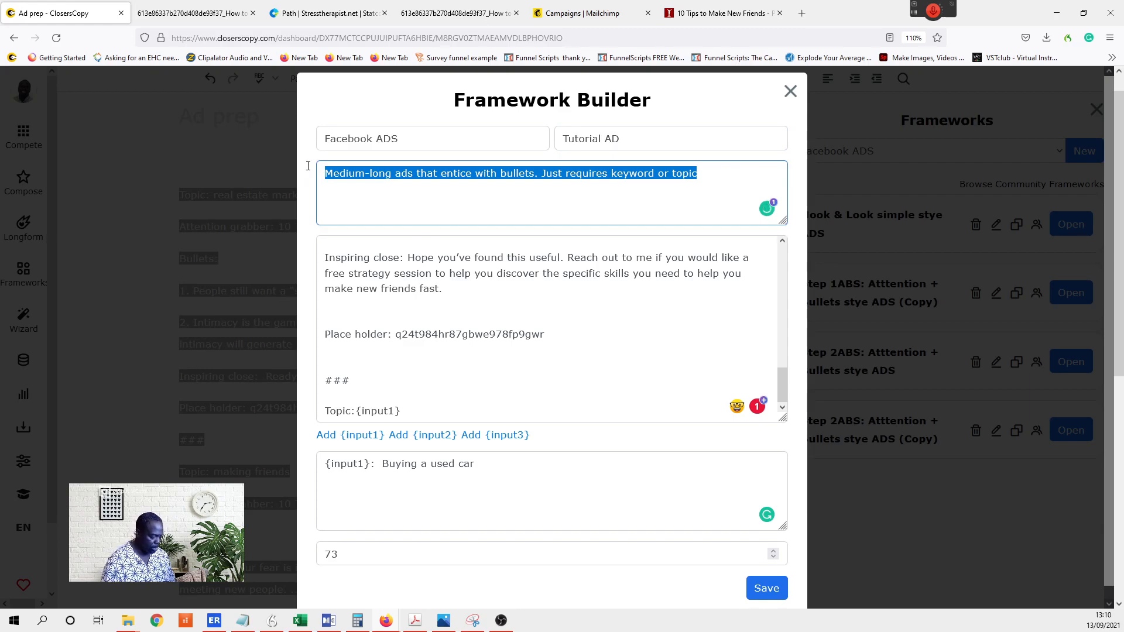
type("Just")
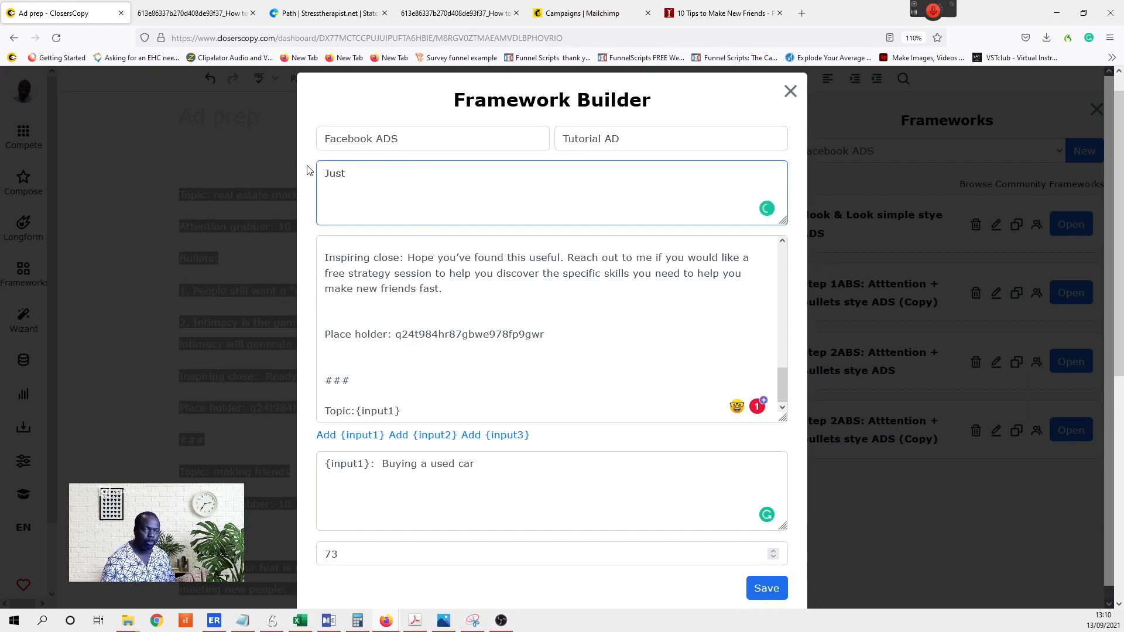
key("BackSpace")
key("BackSpace")
key("BackSpace")
key("BackSpace")
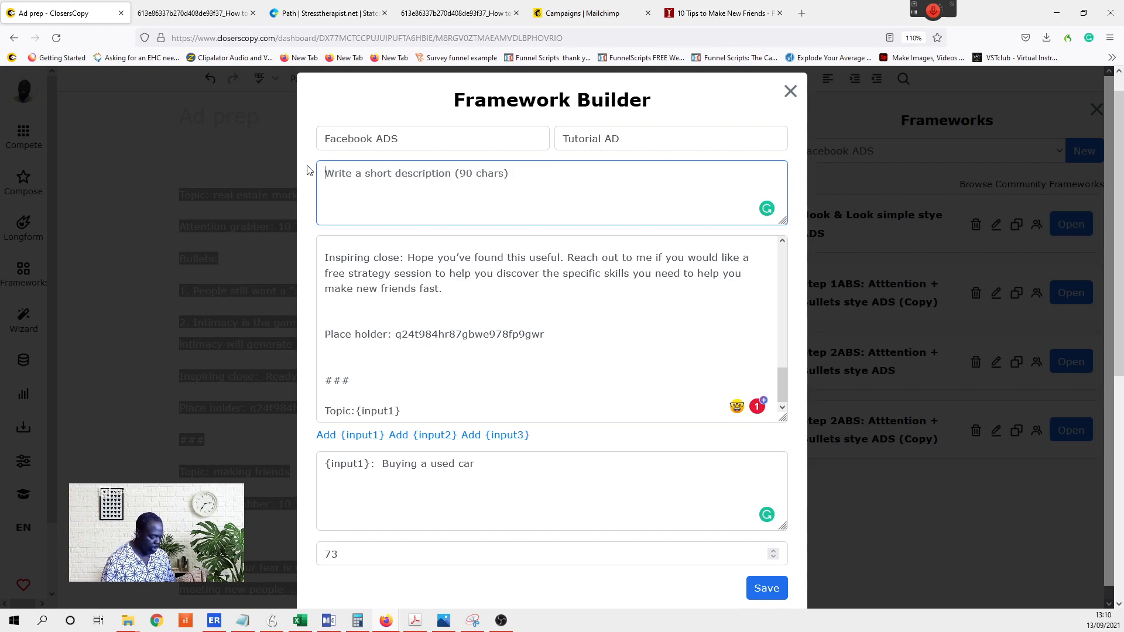
type("This is An Ad")
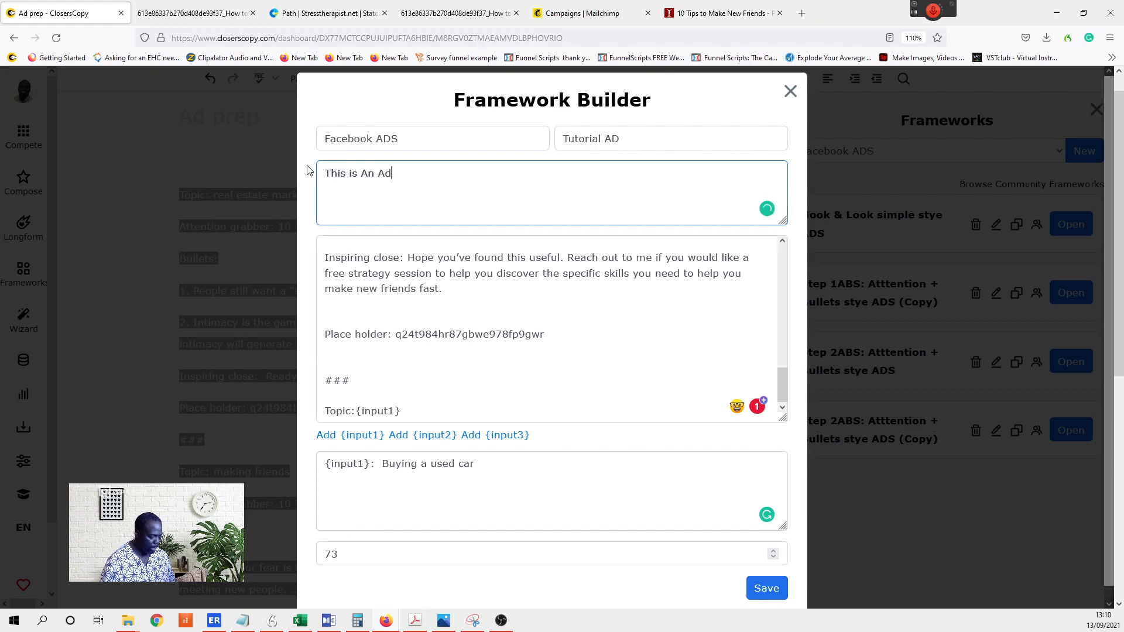
type(" that intr")
key("BackSpace")
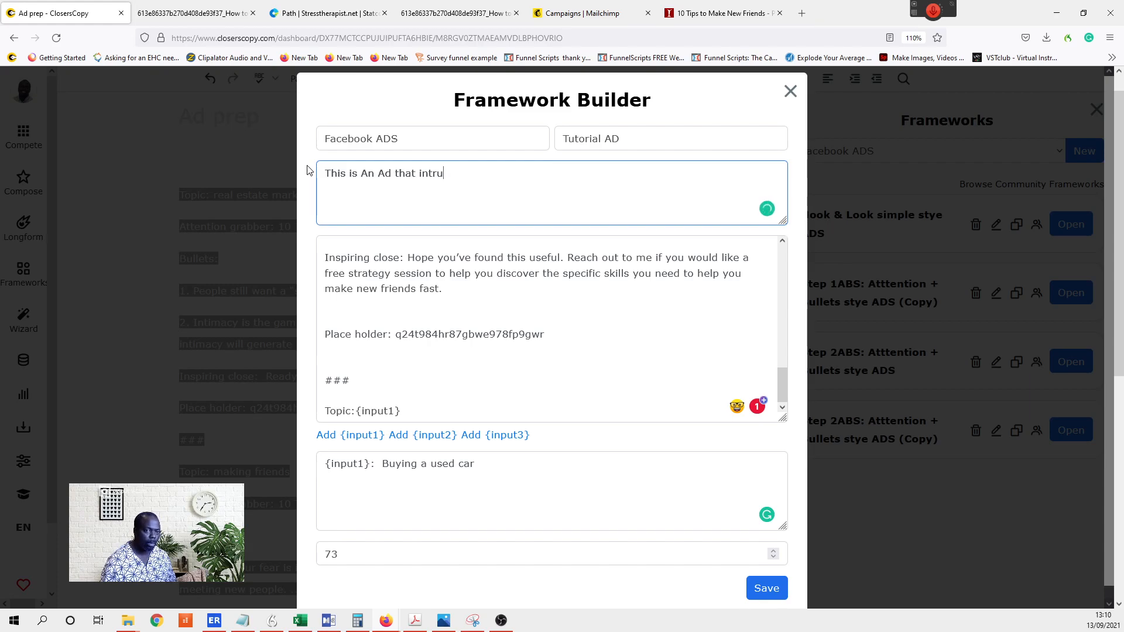
type("ct on a")
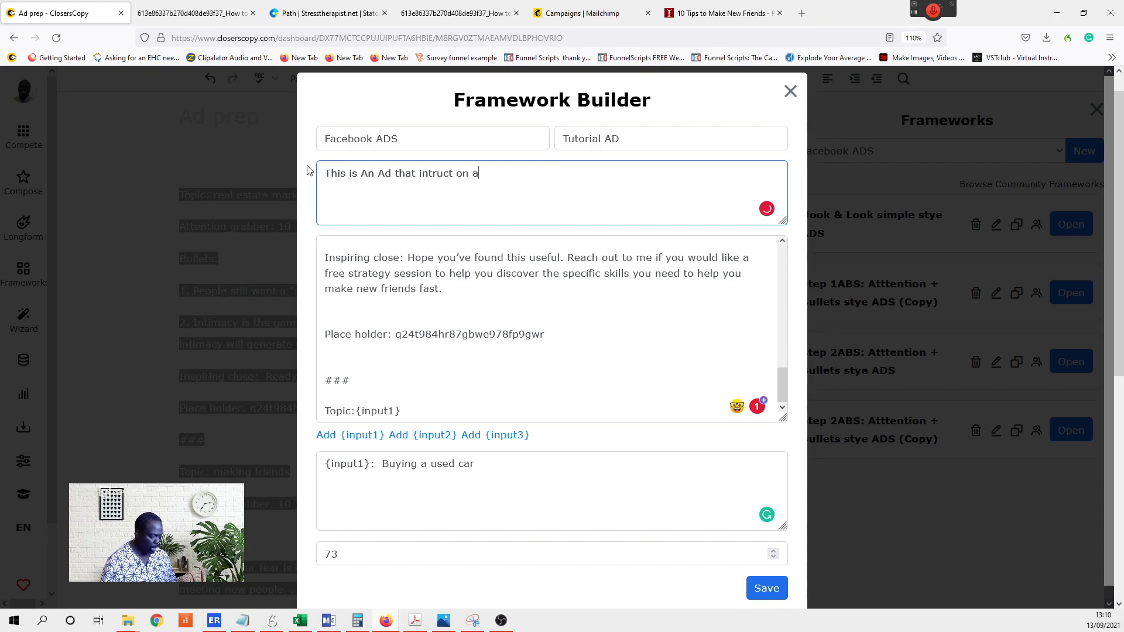
type(" topic")
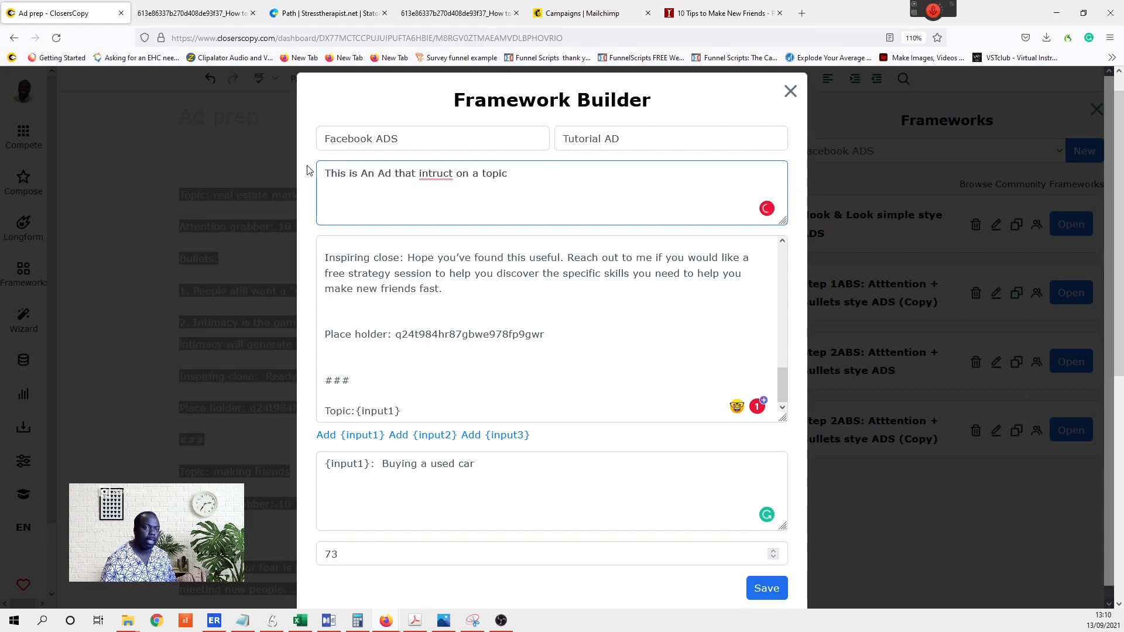
- Correct the description's wording and spelling to "This is an Ad that instructs on a topic"
left_click(439, 174)
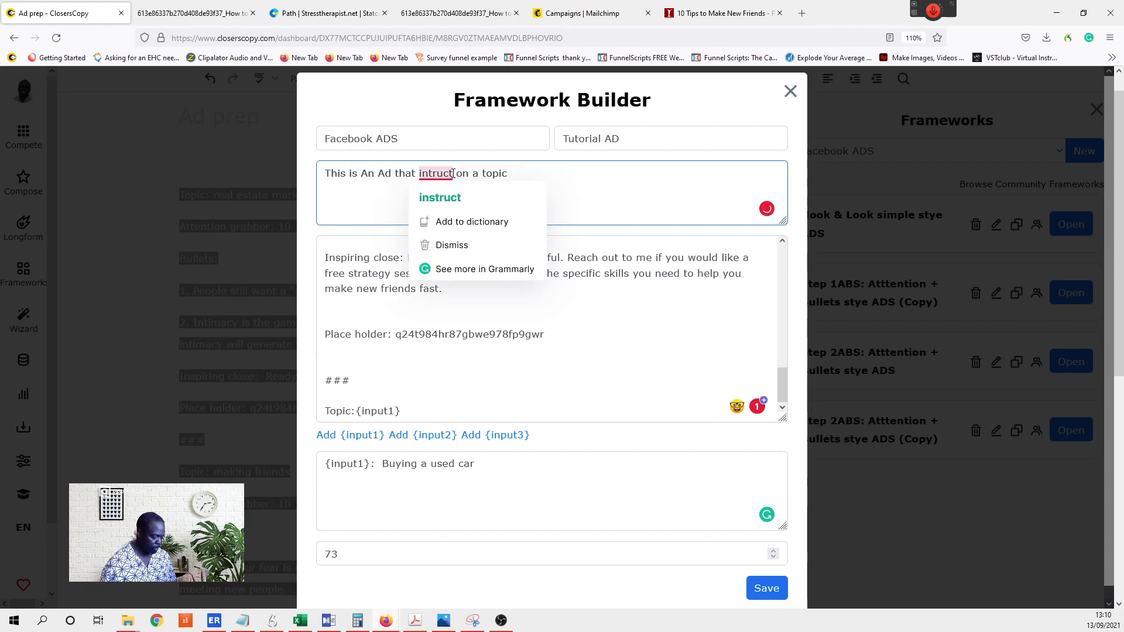
left_click(453, 173)
type("s")
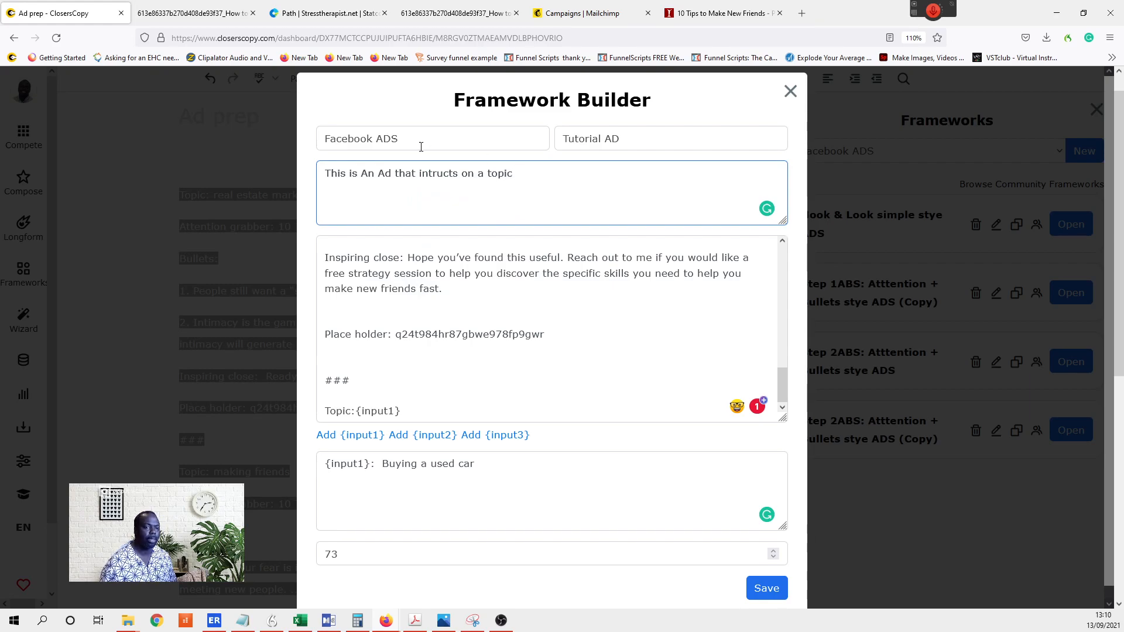
left_click_drag(360, 174, 368, 174)
type("a")
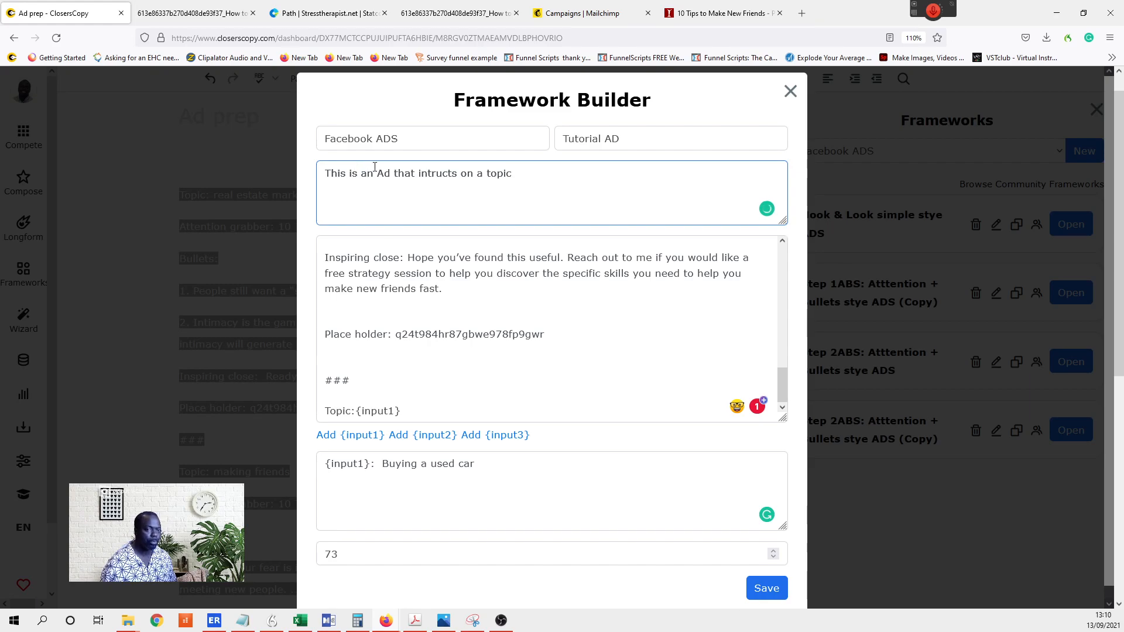
left_click(443, 175)
left_click(451, 201)
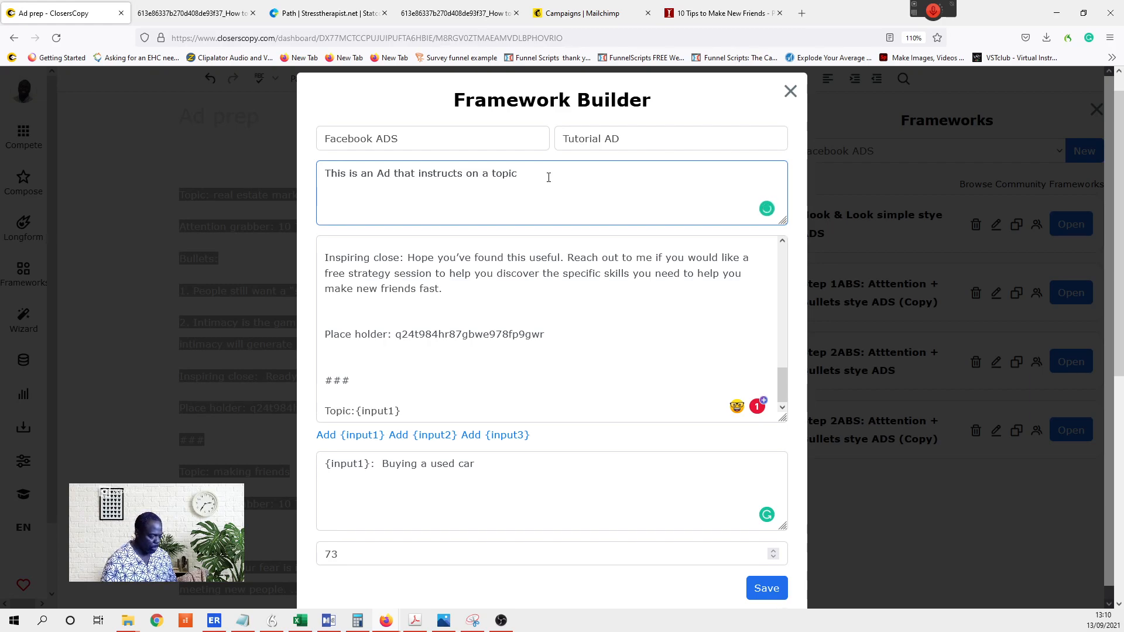
- Extend the description with "then gives a call to action for your services"
type("then")
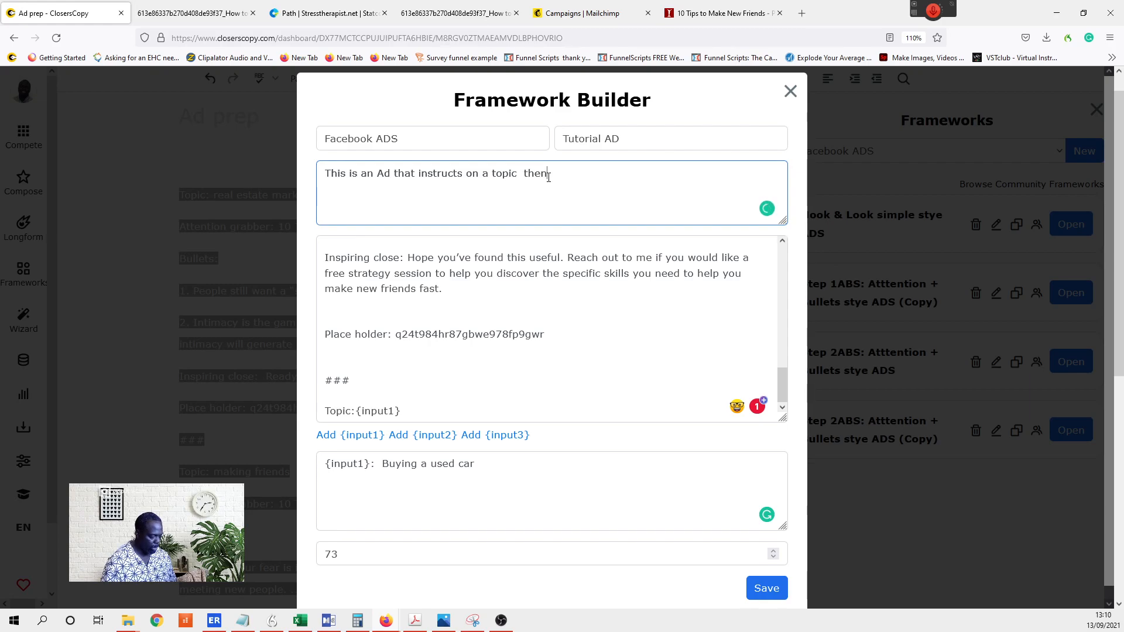
type(" gives a call")
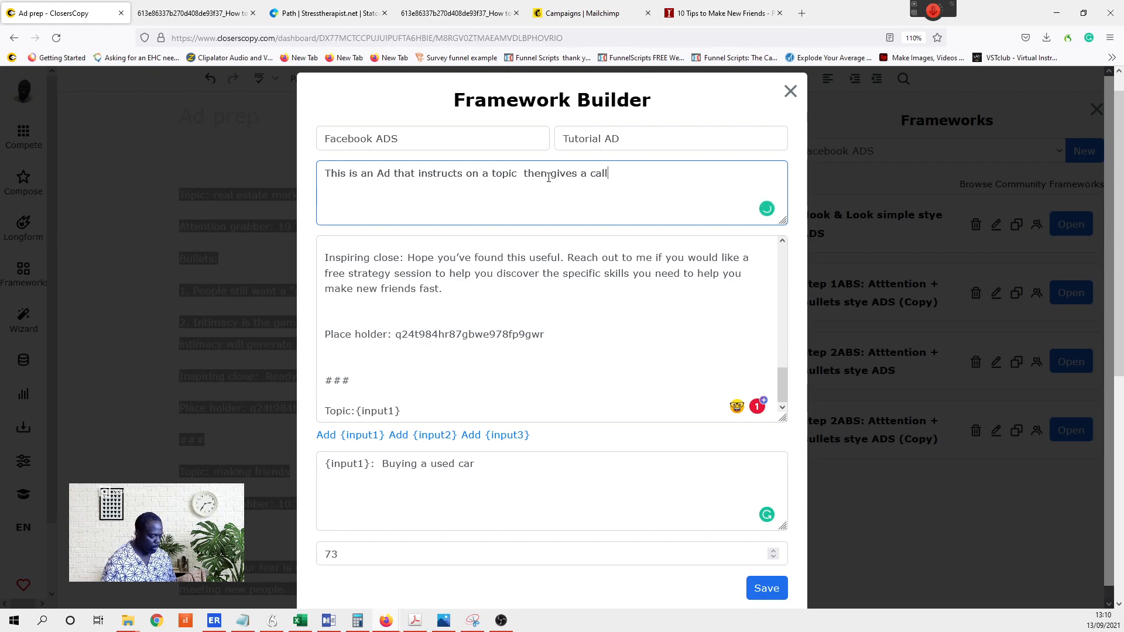
type(" to actio")
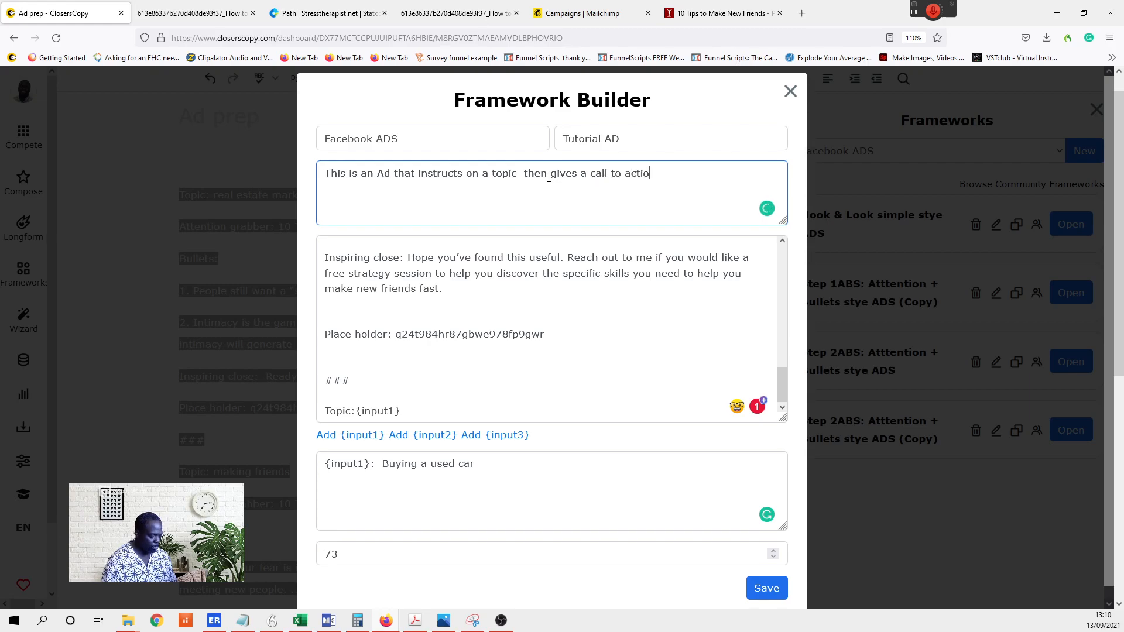
type("n for you")
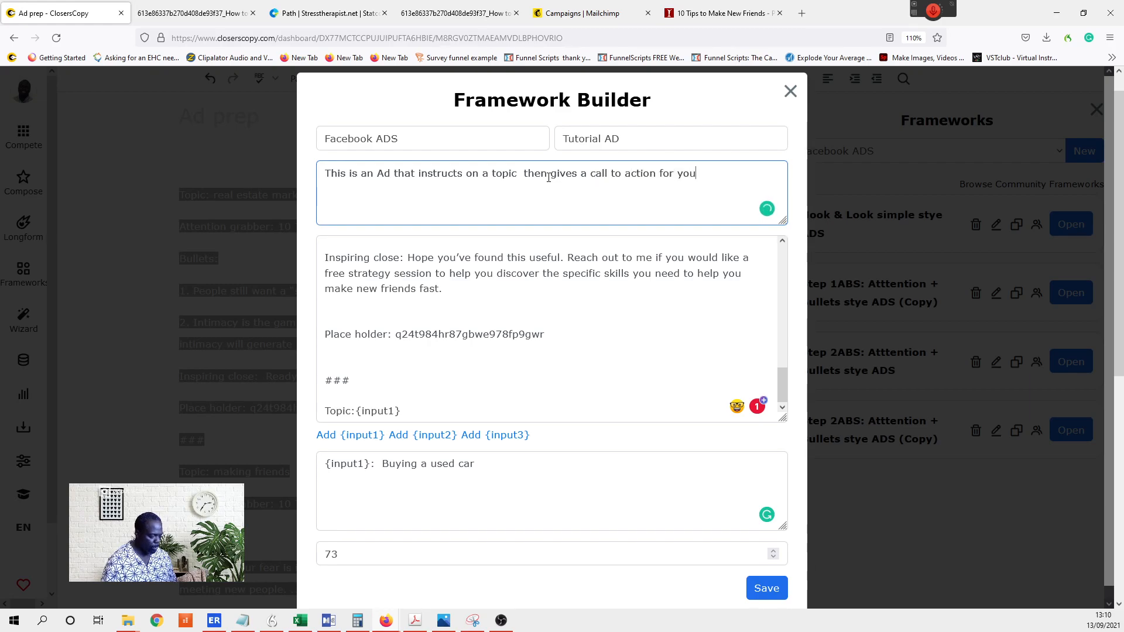
type("r servic")
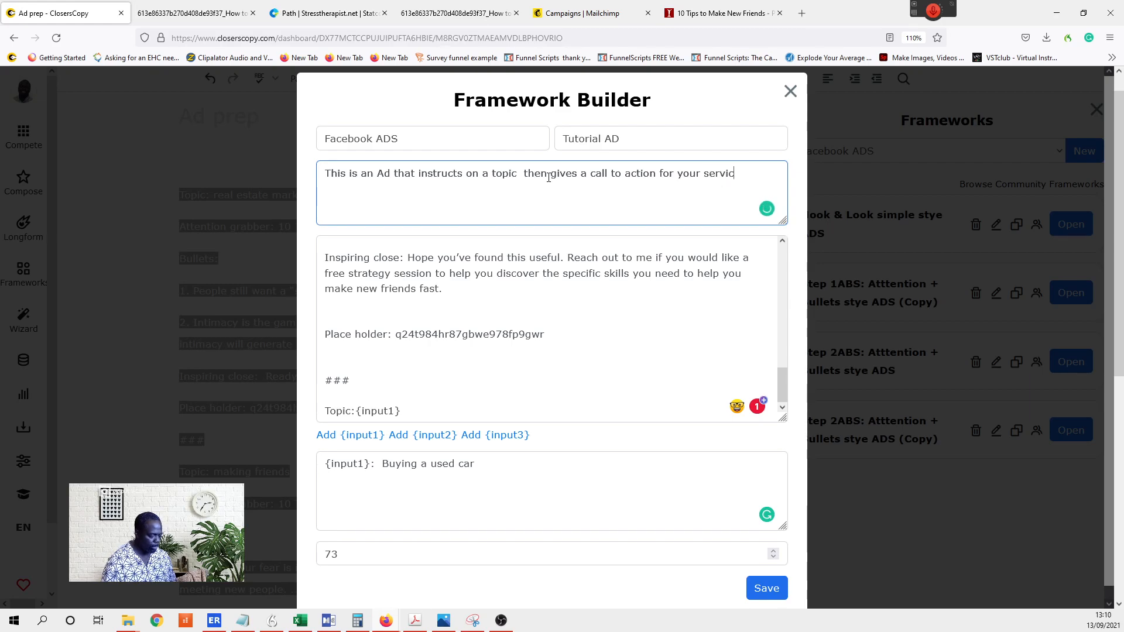
type("es and")
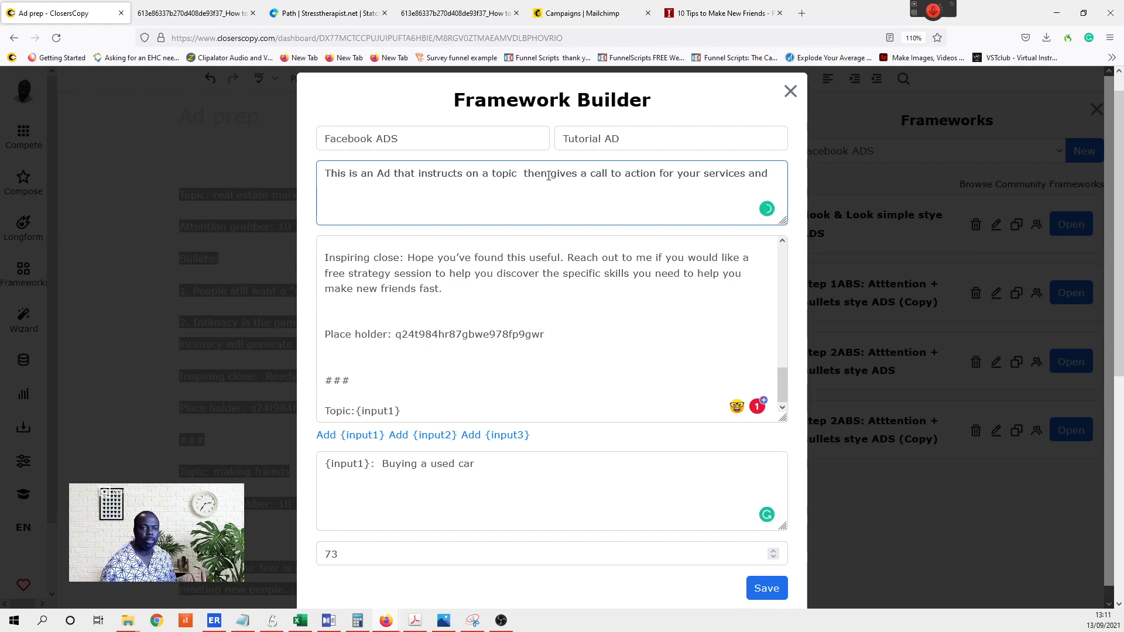
left_click_drag(759, 173, 772, 173)
left_click(771, 173)
mouse_move(783, 222)
left_mouse_down()
mouse_move(784, 242)
mouse_move(776, 202)
mouse_move(775, 224)
left_mouse_up()
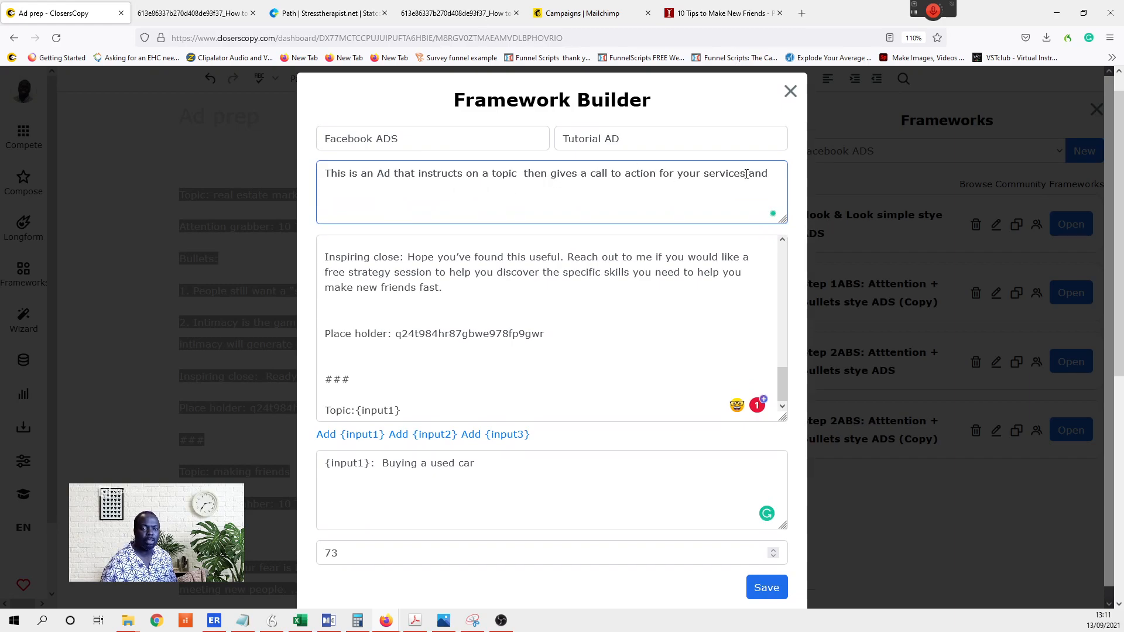
left_click_drag(746, 175, 816, 171)
key("BackSpace")
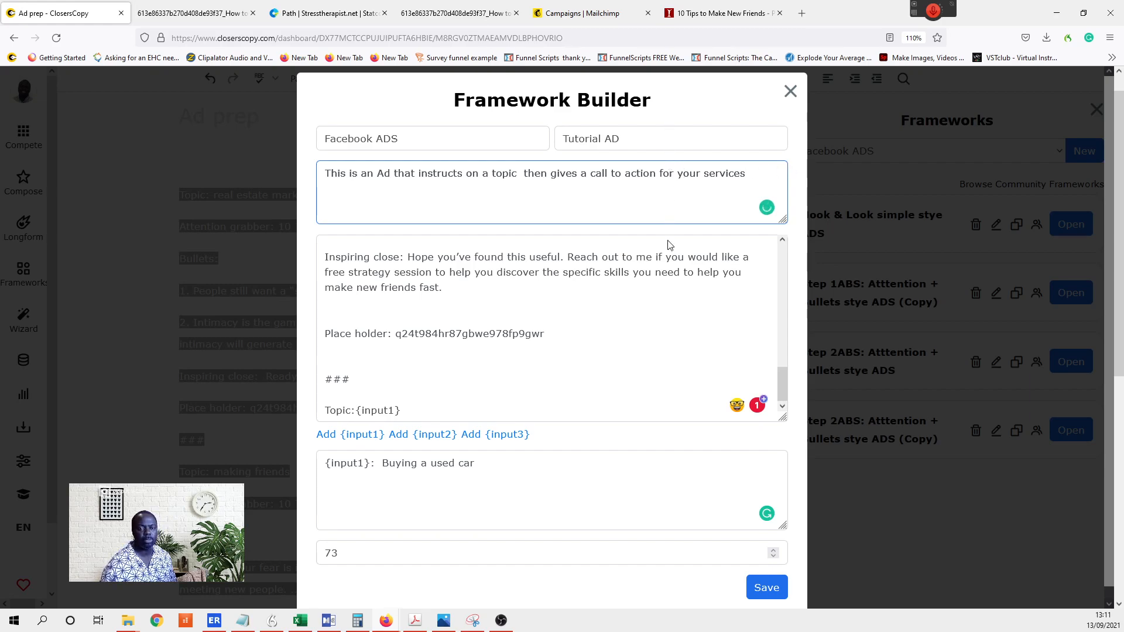
- Check the prompt text back to its first topic and save the Tutorial AD framework
scroll(606, 371, "up", 10)
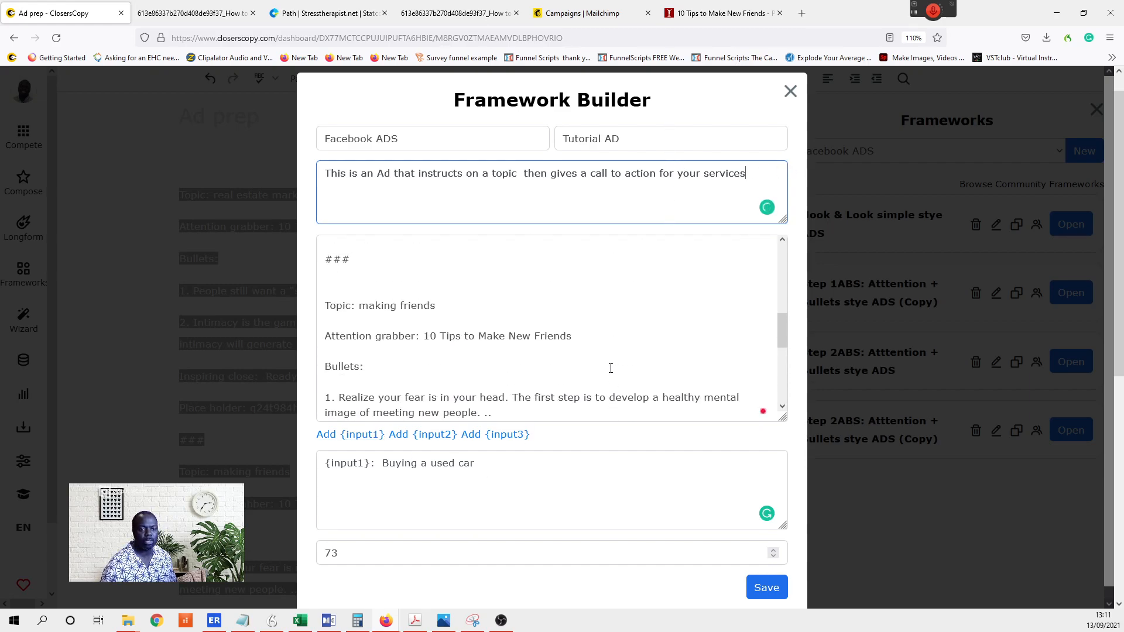
scroll(332, 290, "up", 3)
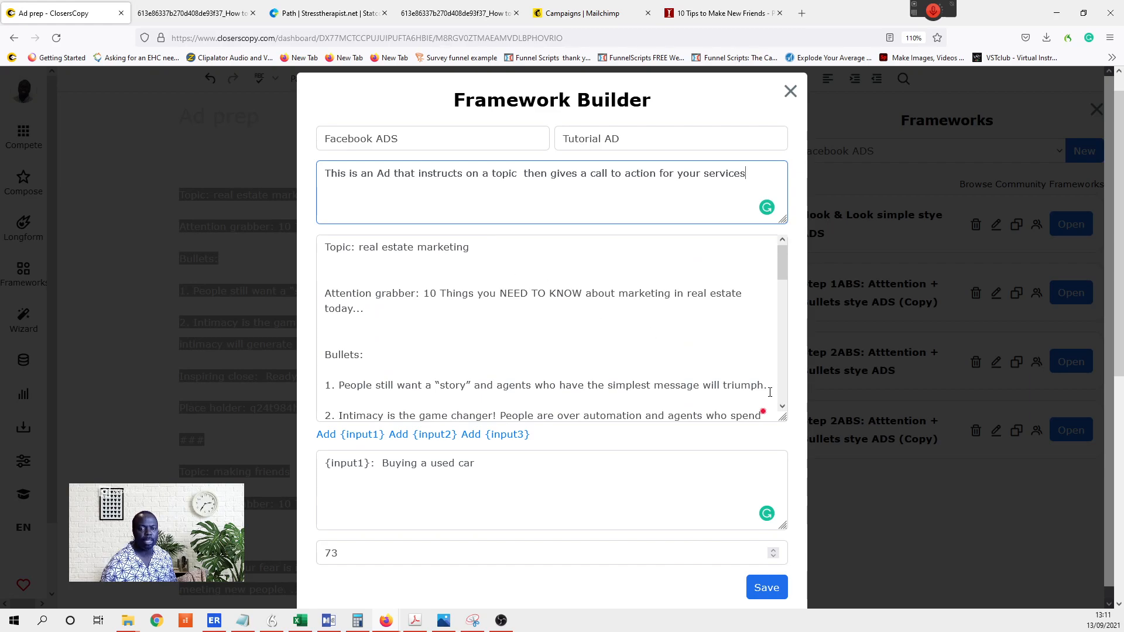
left_click(779, 588)
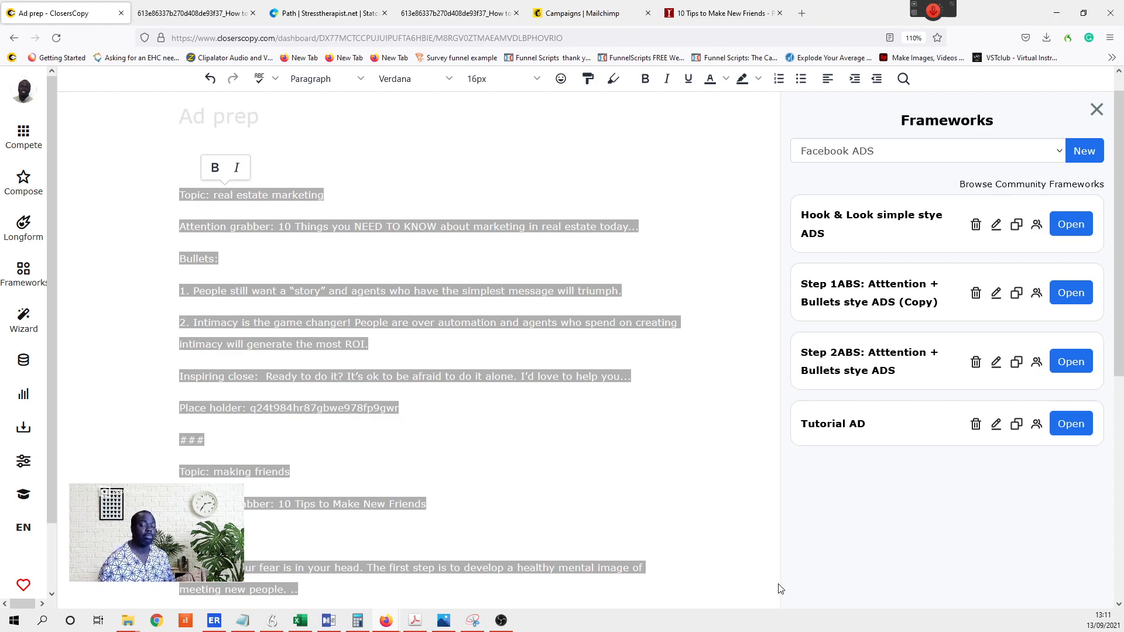
- Open the Tutorial AD framework, use the example topic "Buying a used car", and generate ads from it
left_click(1071, 427)
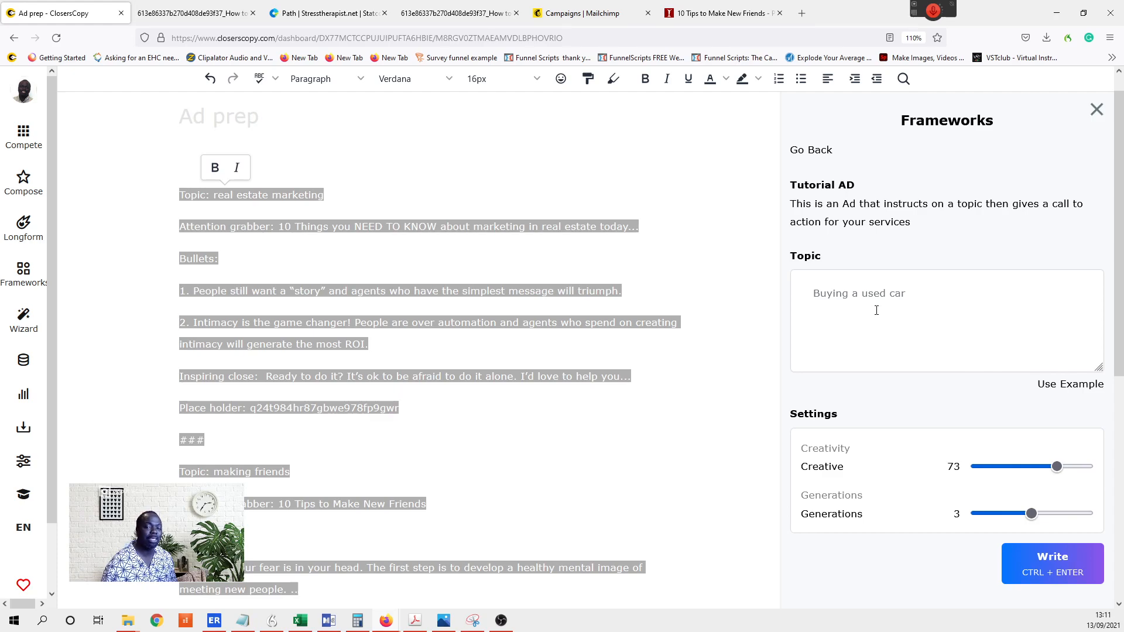
left_click(815, 292)
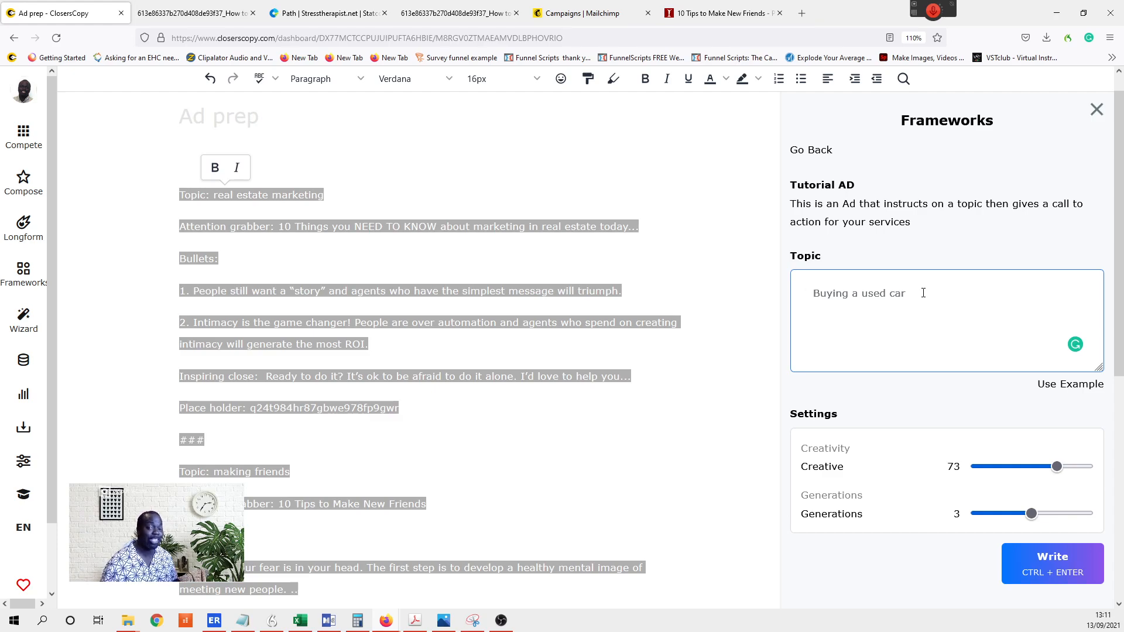
left_click(1041, 551)
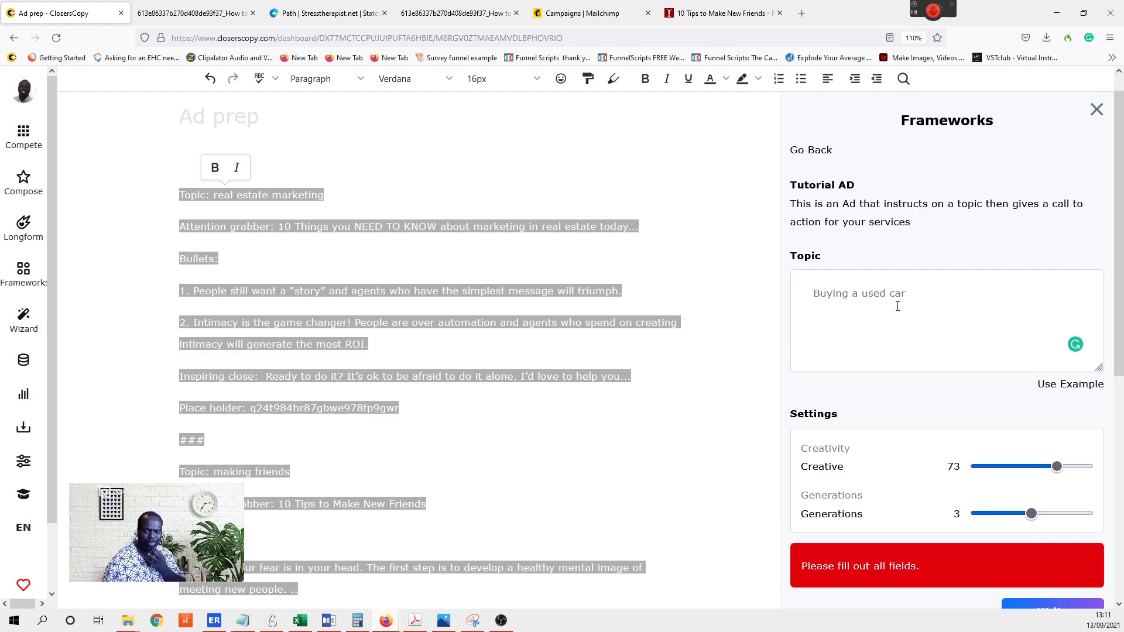
left_click(1082, 389)
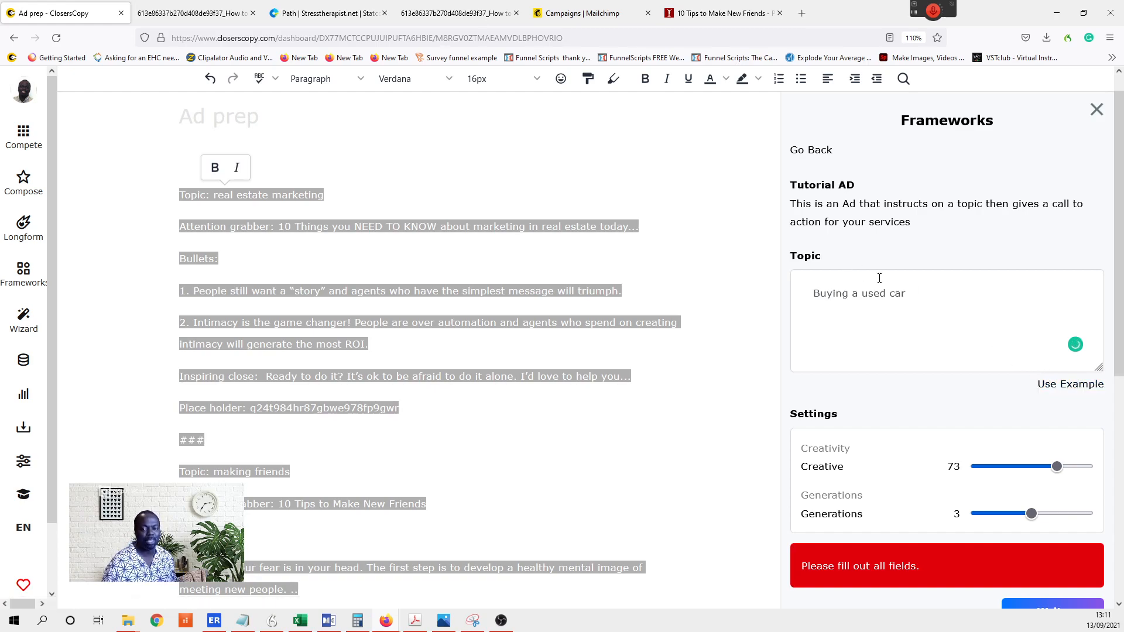
scroll(1030, 498, "down", 2)
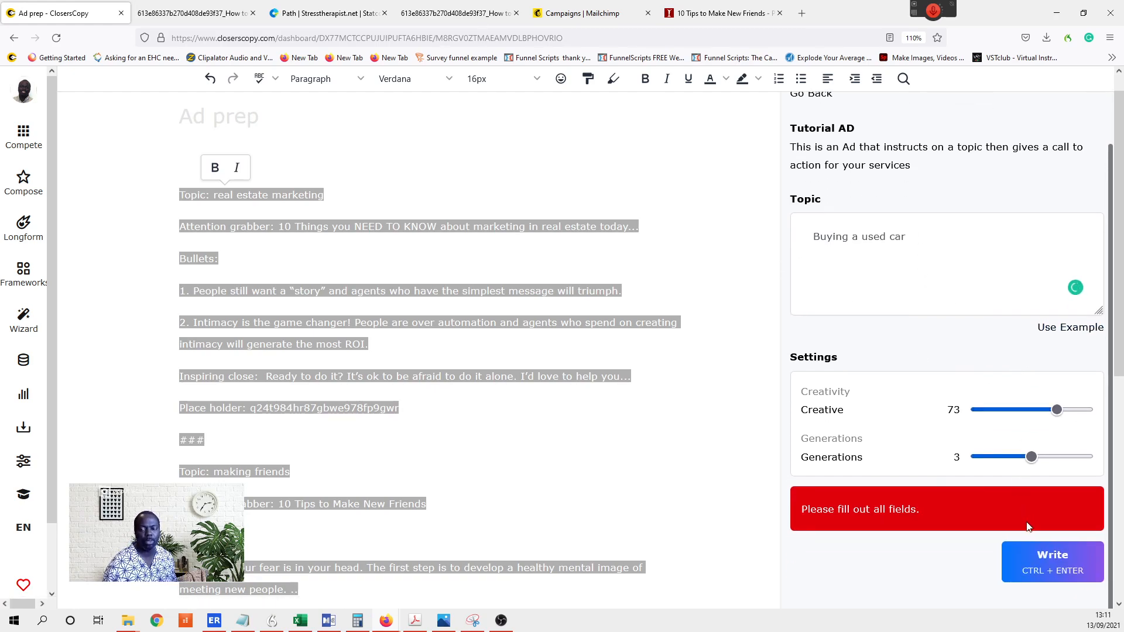
left_click(1045, 567)
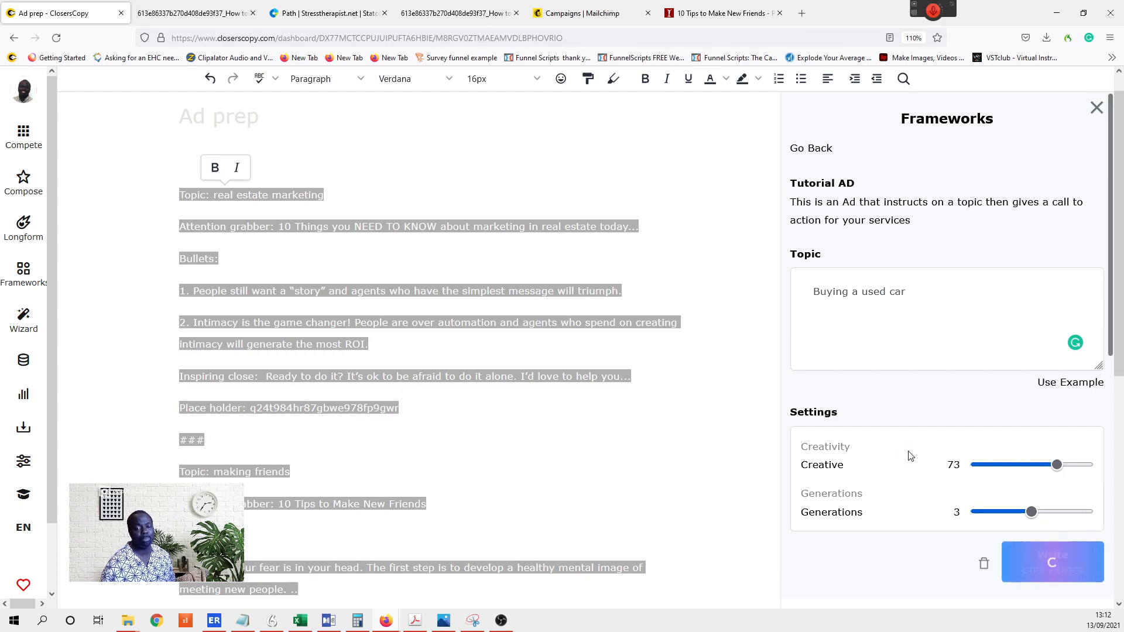
scroll(912, 454, "down", 4)
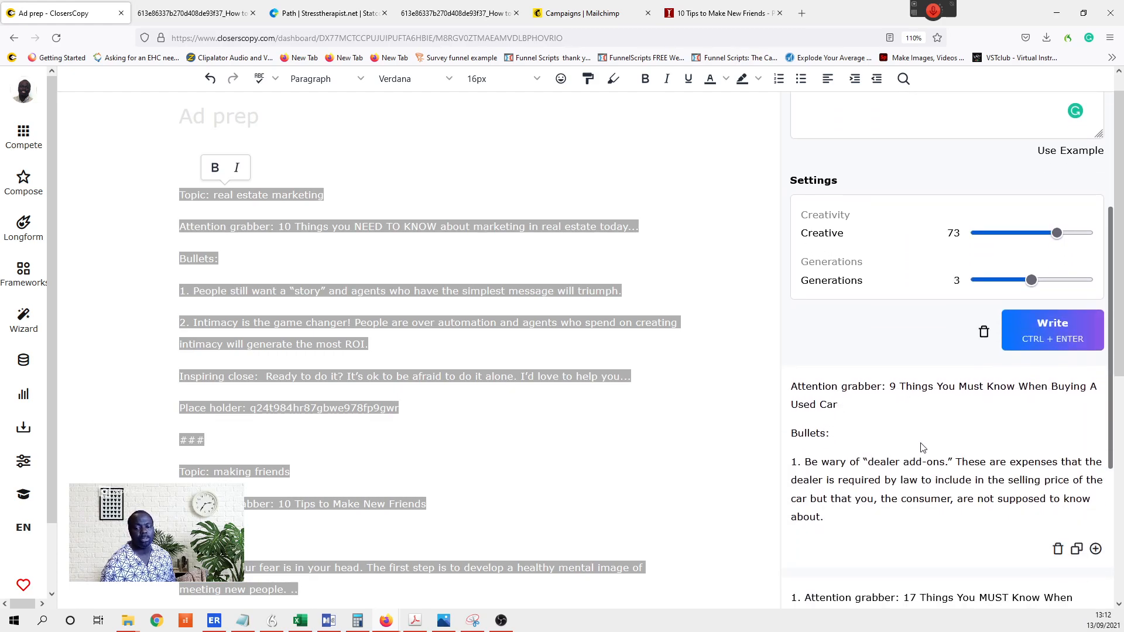
- Read through the generated used-car ads and compare their structure with the example ads in the Ad prep document
scroll(920, 448, "down", 3)
scroll(918, 462, "down", 3)
scroll(910, 447, "up", 1)
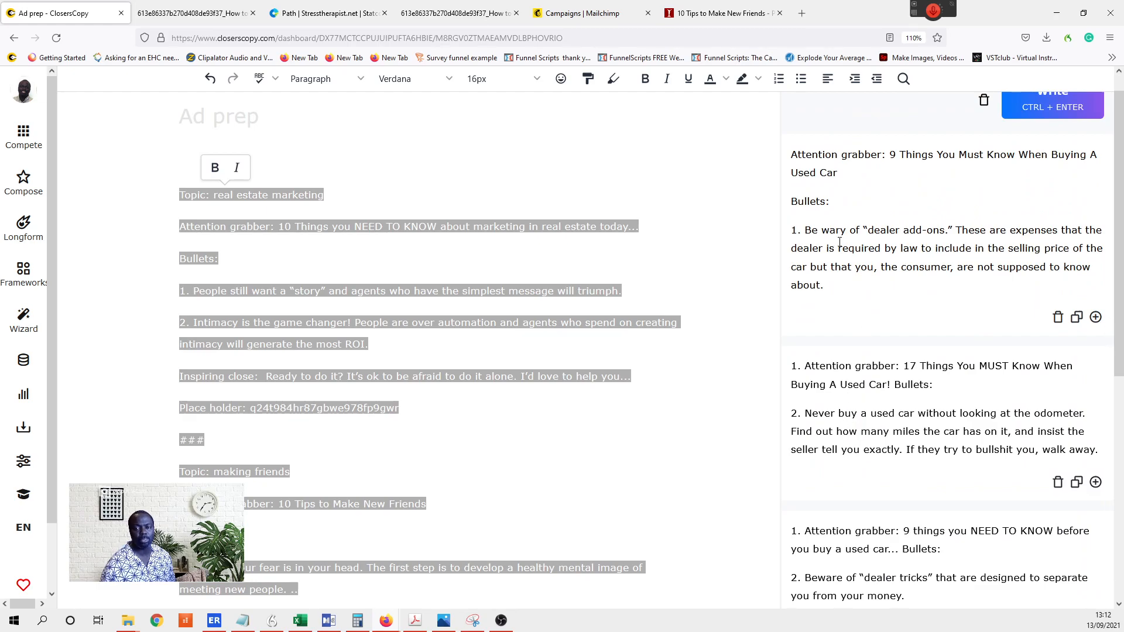
scroll(878, 298, "down", 2)
scroll(888, 459, "down", 1)
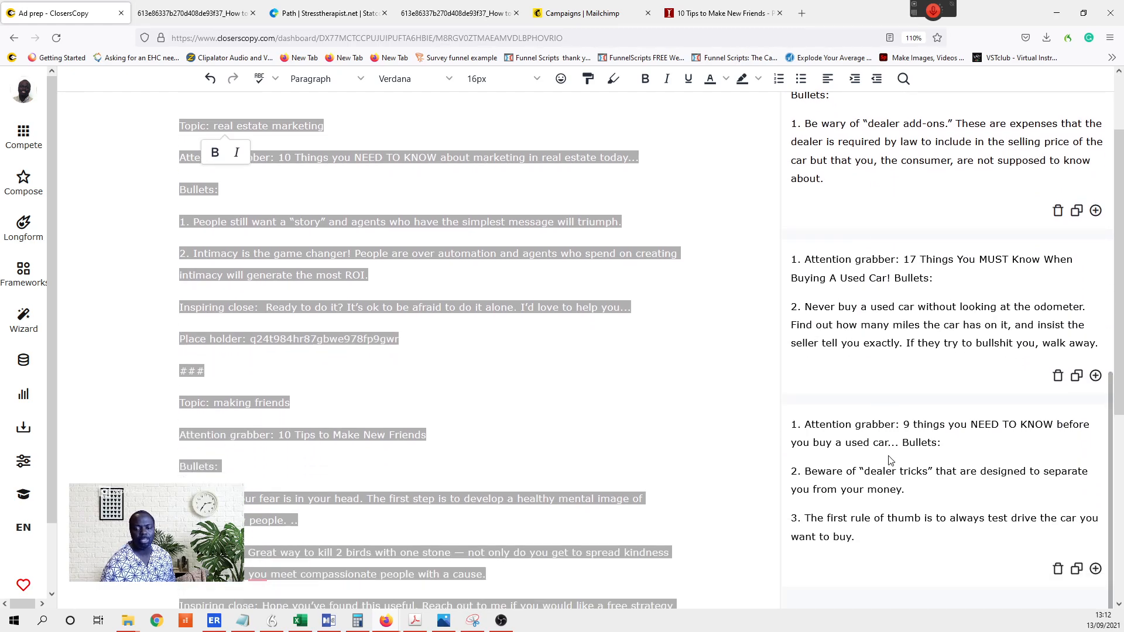
scroll(888, 460, "down", 5)
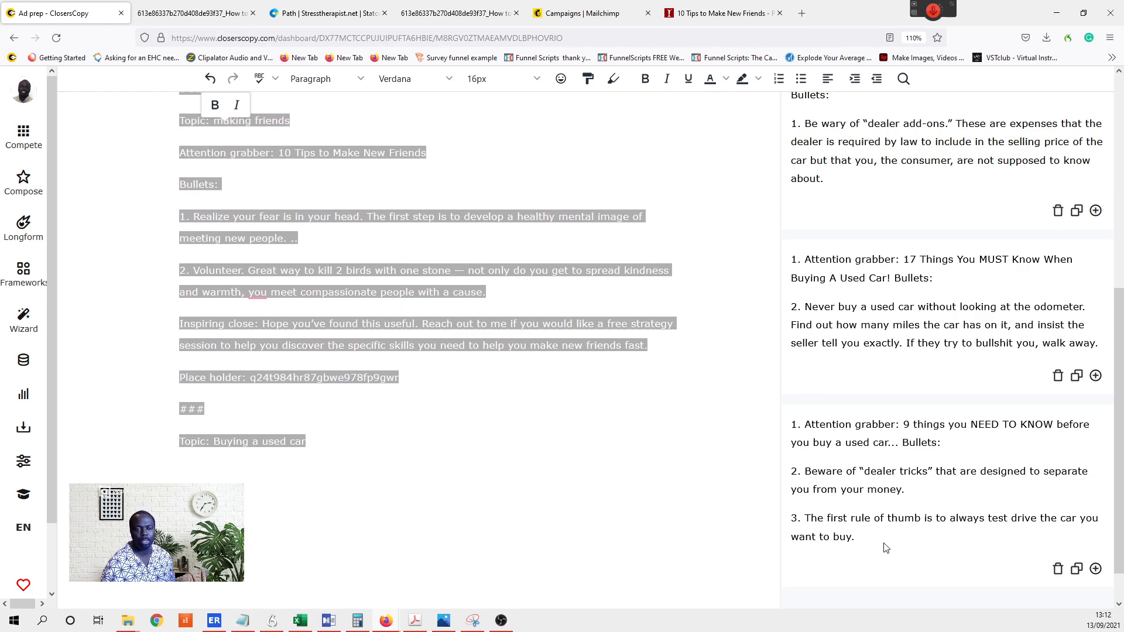
scroll(887, 533, "up", 5)
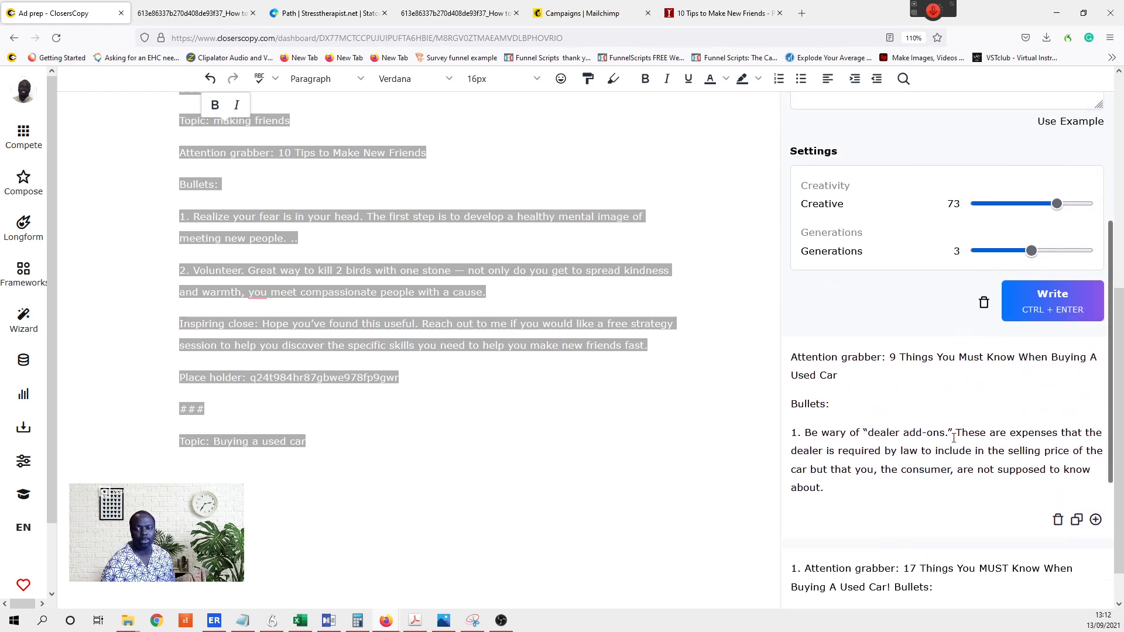
- Remove all the generated ads and generate a fresh set for the topic "Buying a used car"
scroll(951, 443, "up", 2)
left_click(985, 377)
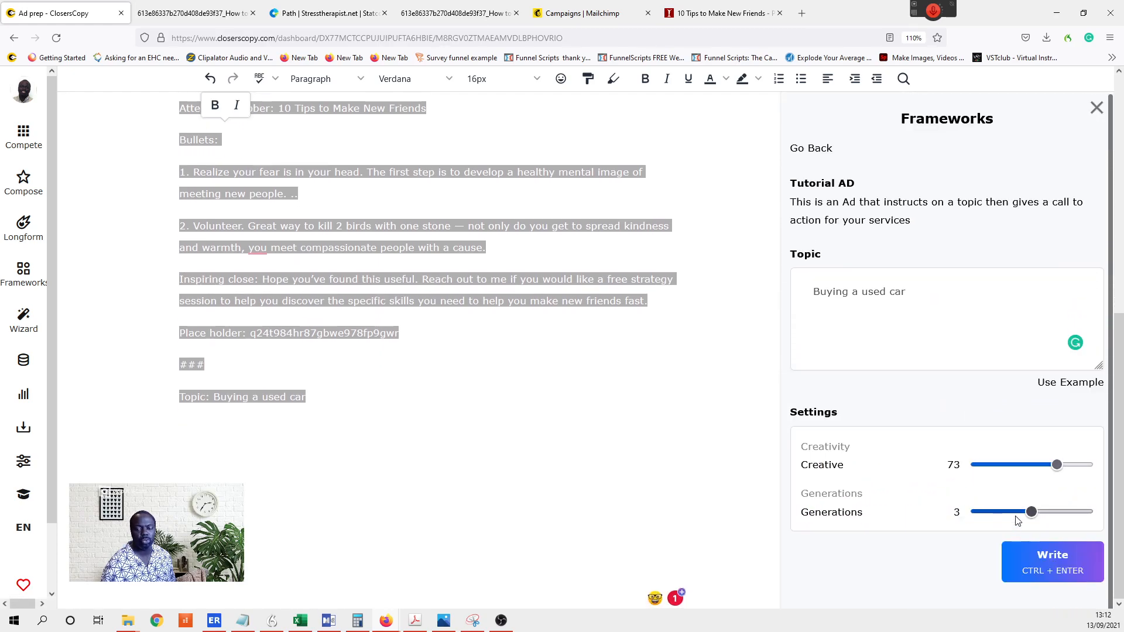
left_click(1035, 568)
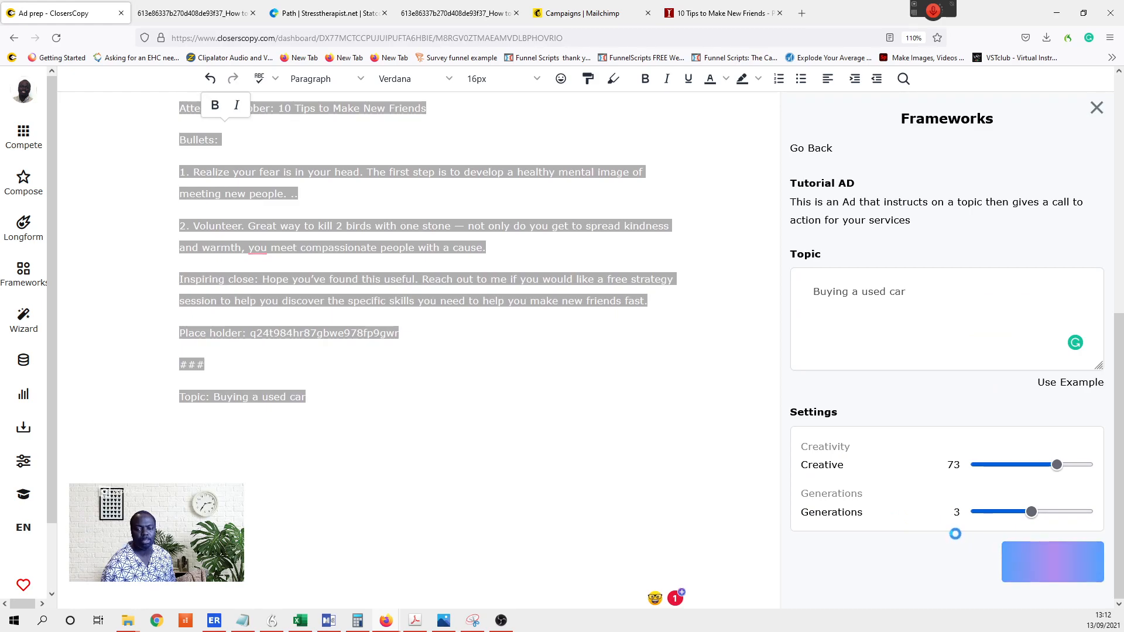
- Review the attention grabbers and bullets in the newly generated set of used-car ads
scroll(955, 535, "down", 4)
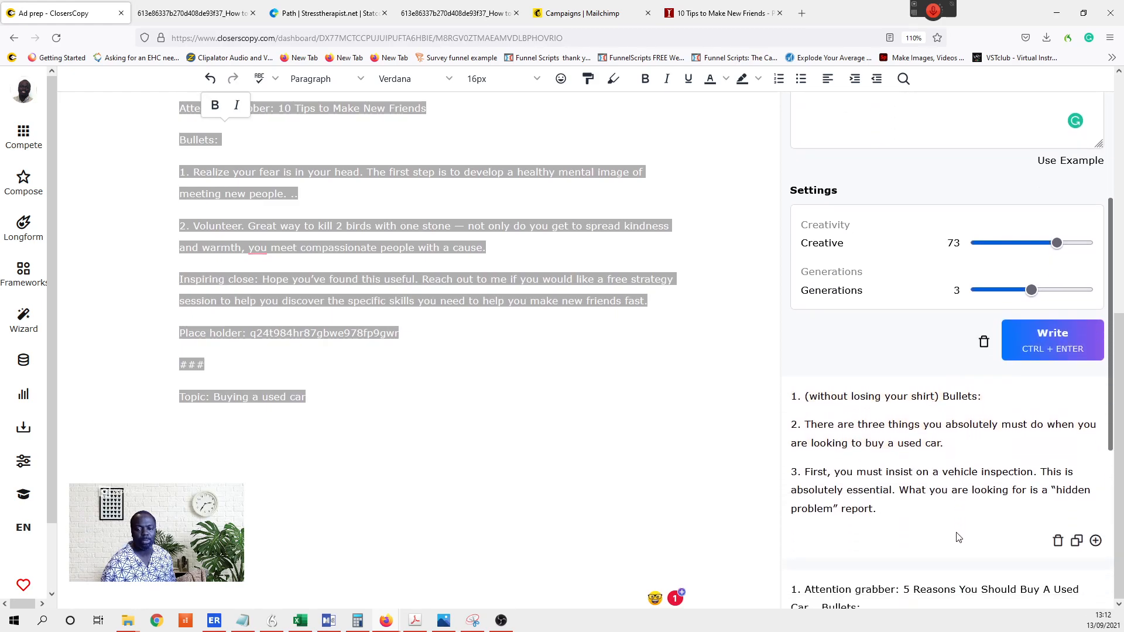
scroll(948, 476, "down", 3)
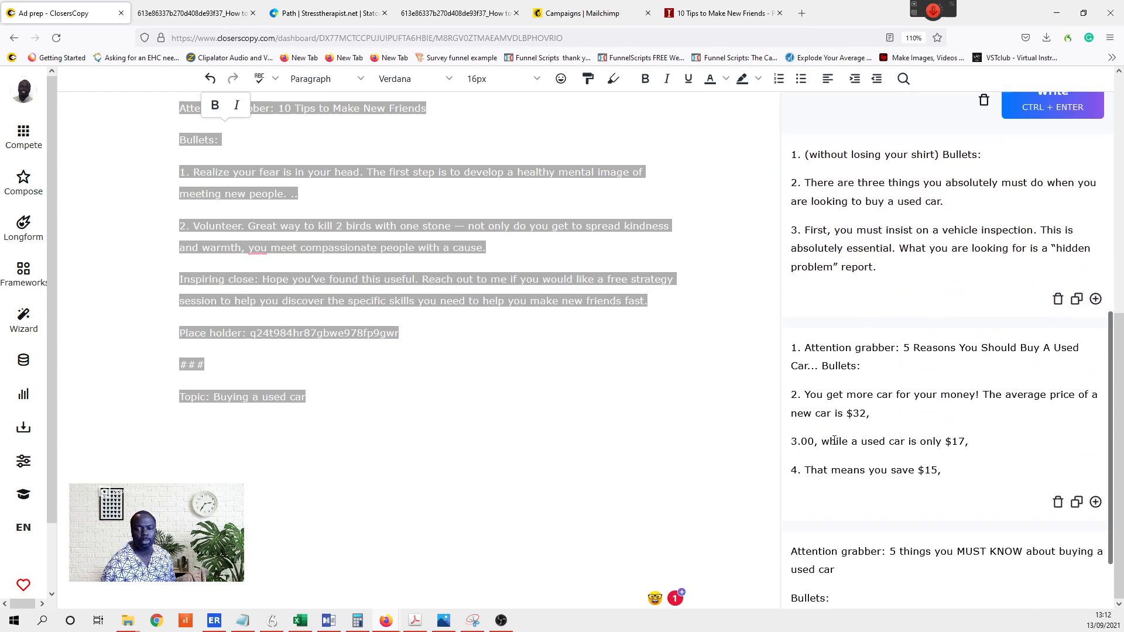
scroll(982, 474, "down", 2)
scroll(982, 474, "down", 1)
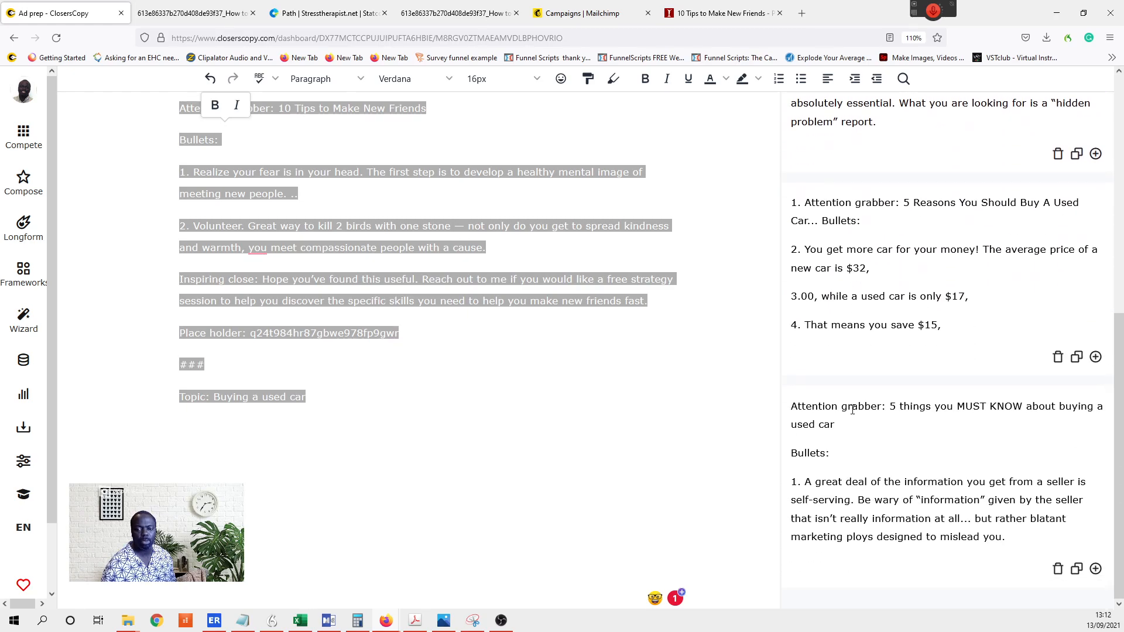
- Clear all the newly generated ads and close the Tutorial AD framework to return to the full Ad prep document
scroll(938, 322, "up", 8)
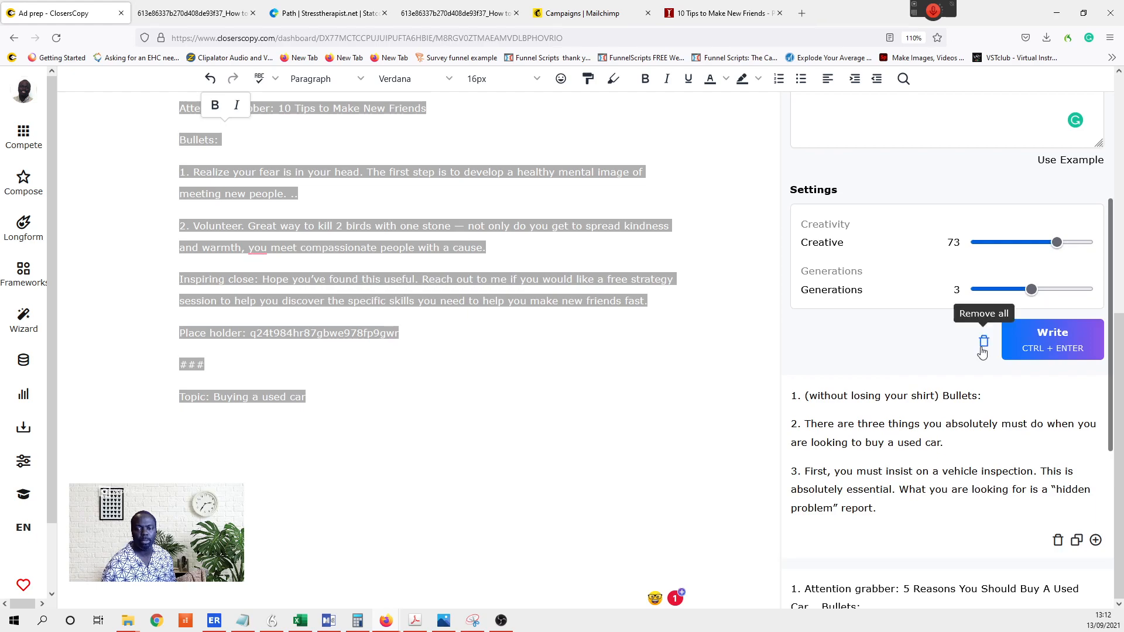
scroll(982, 345, "up", 3)
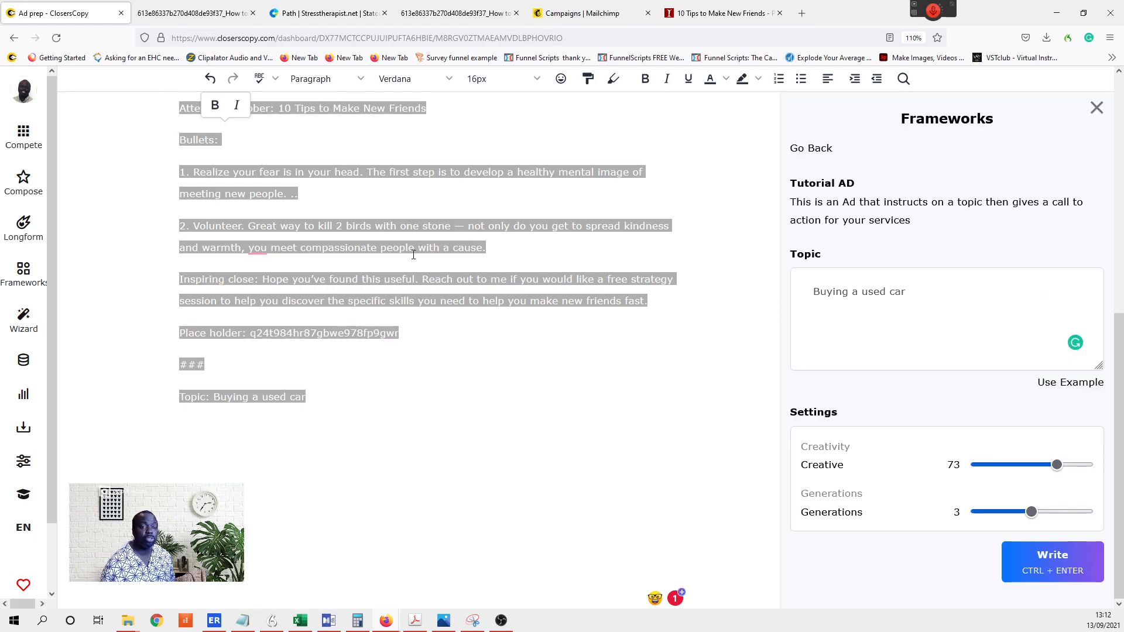
scroll(462, 398, "up", 7)
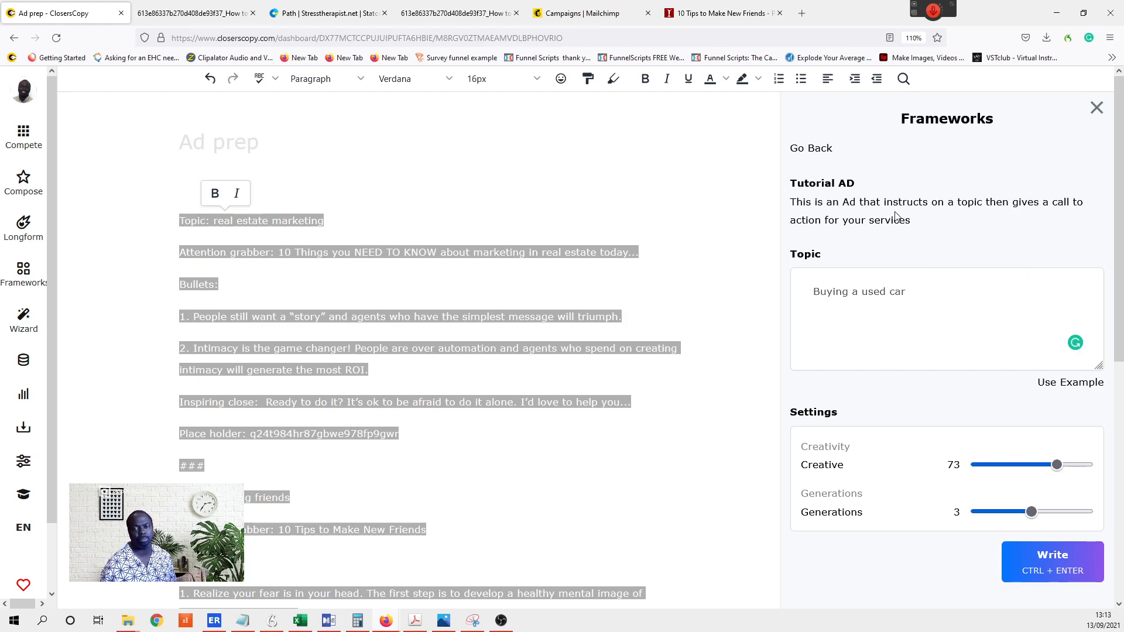
left_click(1095, 120)
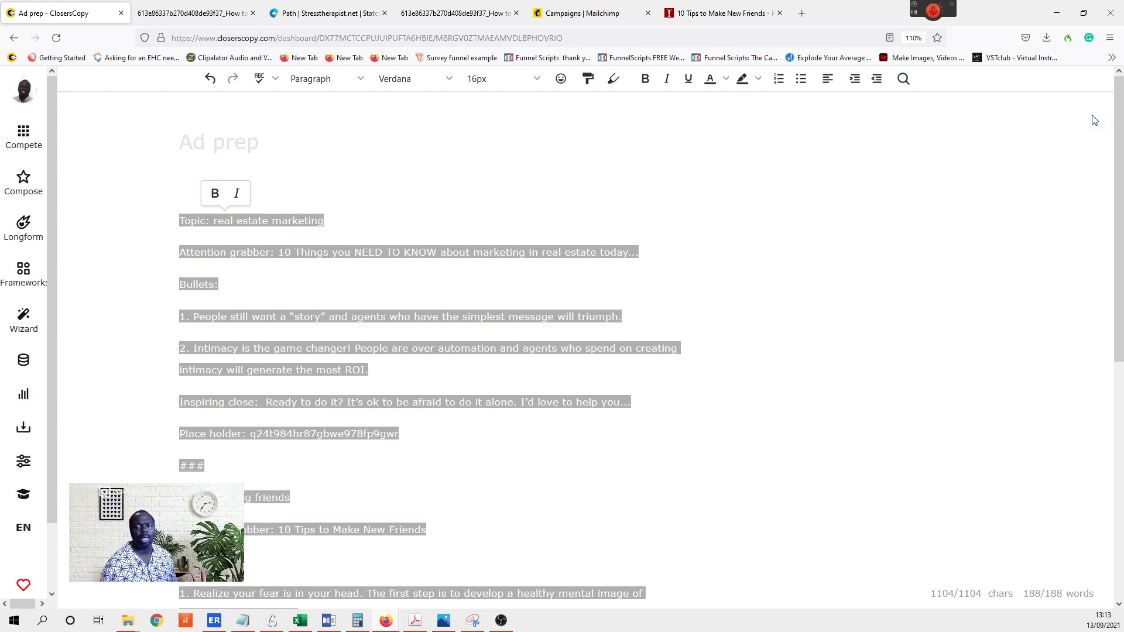